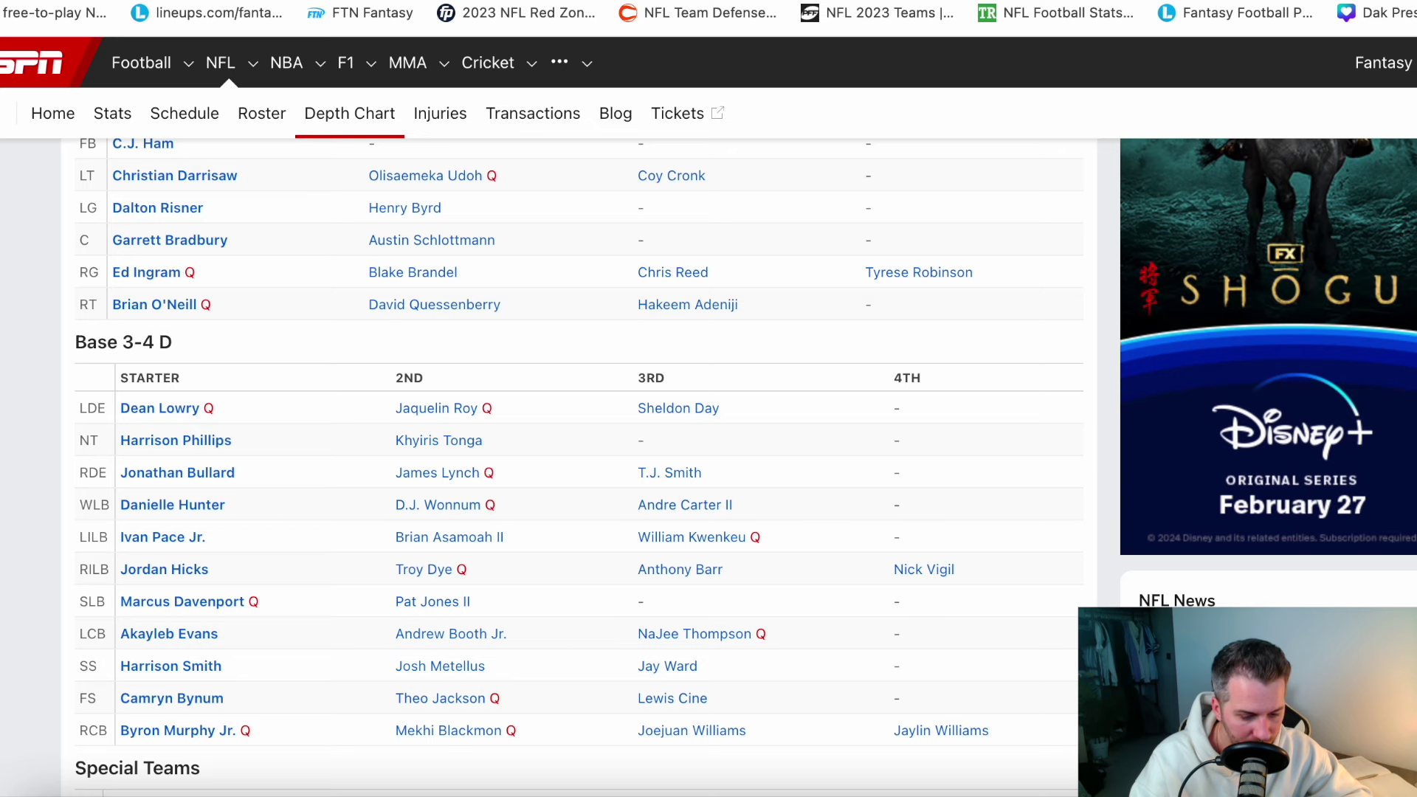
- Examine the offensive and Base 3-4 D starters on the Minnesota Vikings depth chart
scroll(1105, 578, "up", 1)
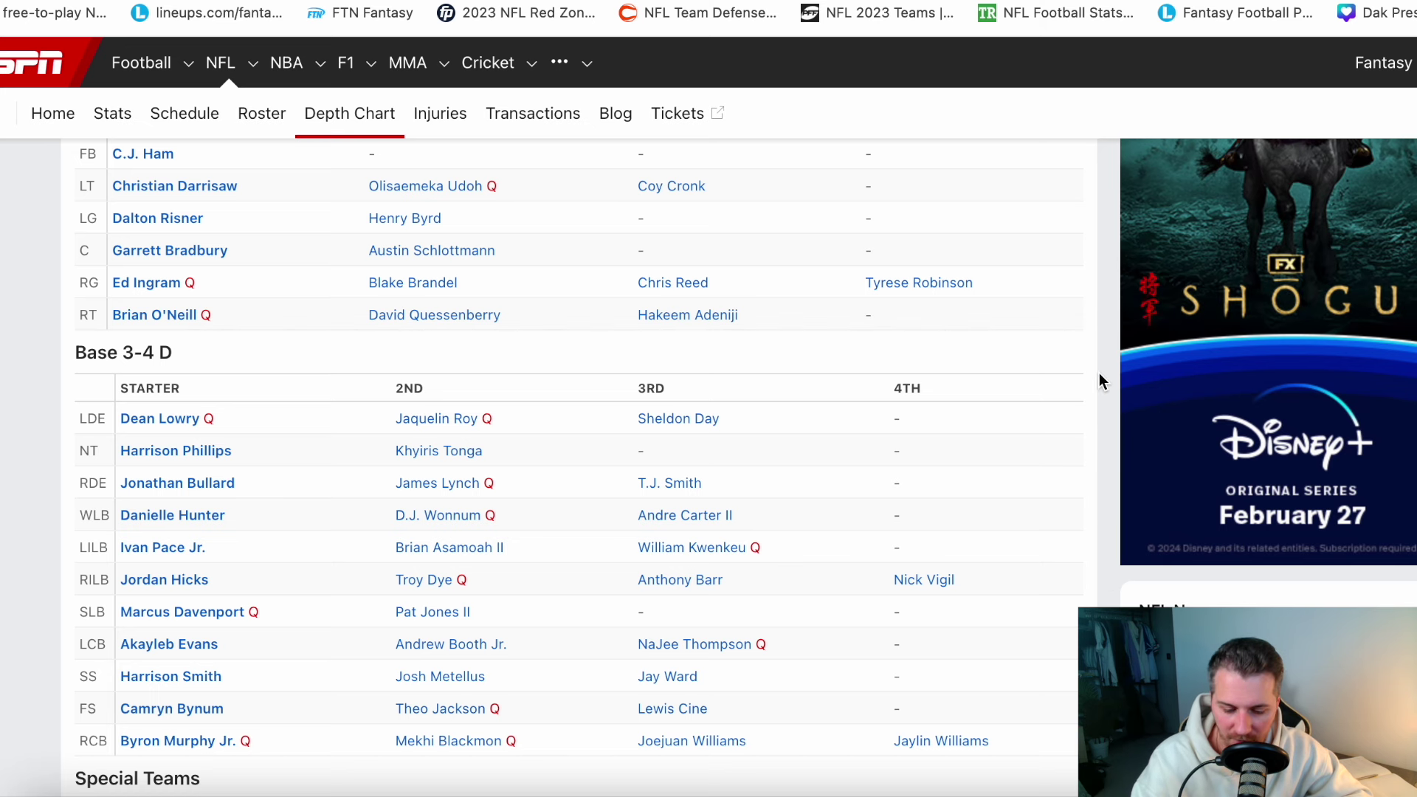
scroll(1099, 381, "up", 5)
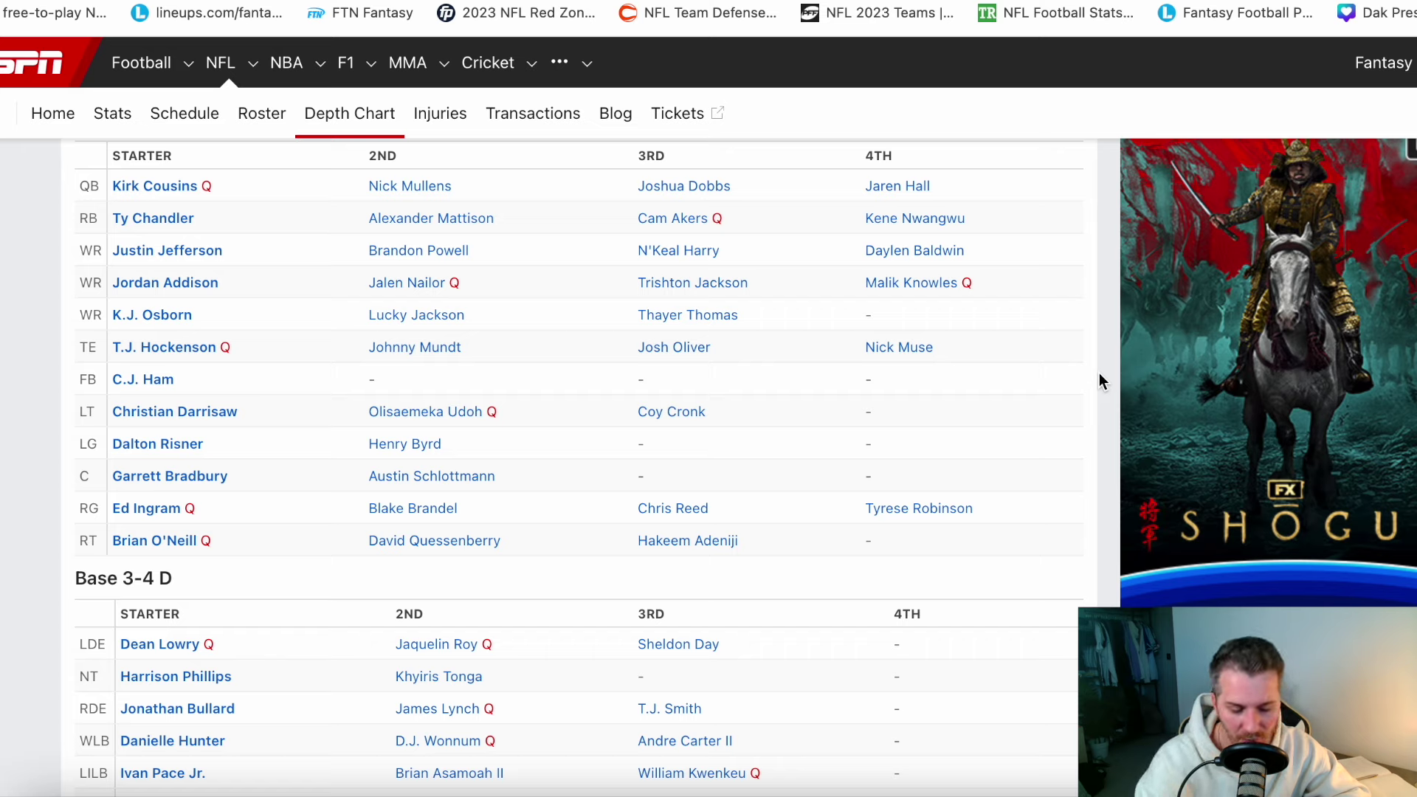
scroll(1094, 436, "down", 3)
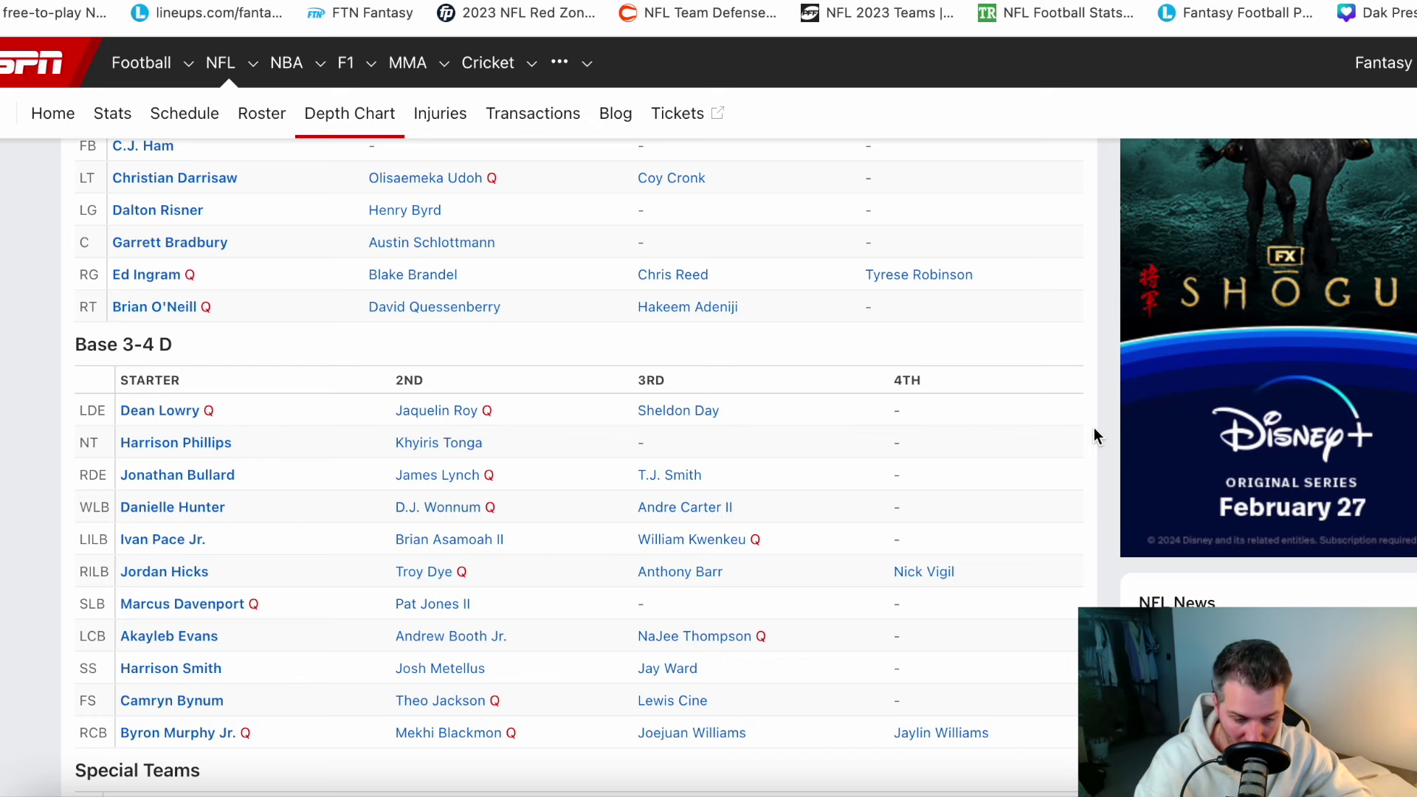
scroll(1094, 428, "up", 5)
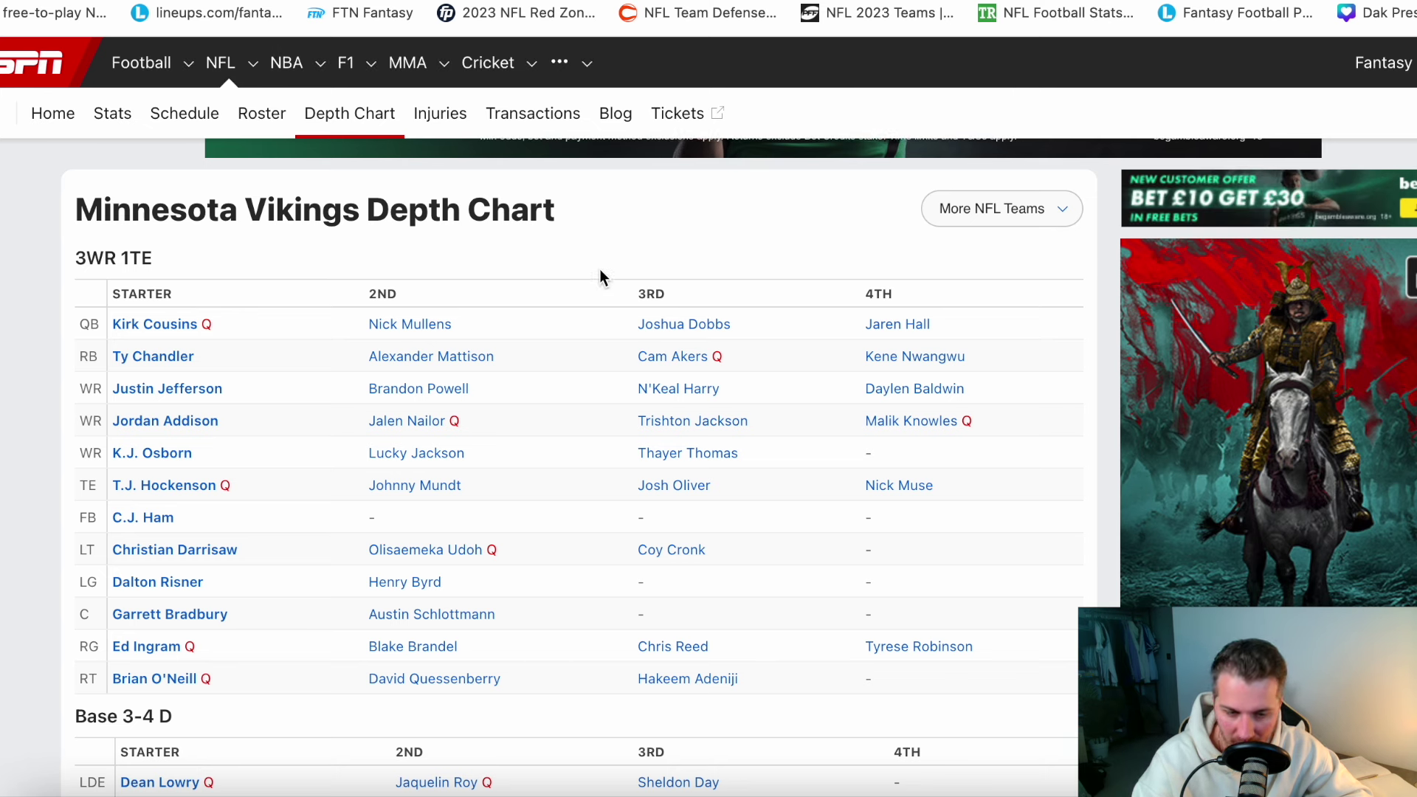
- Switch to the Minnesota Vikings 2024 salary cap page on Spotrac and review the top players' cap hits
key("ctrl+Tab")
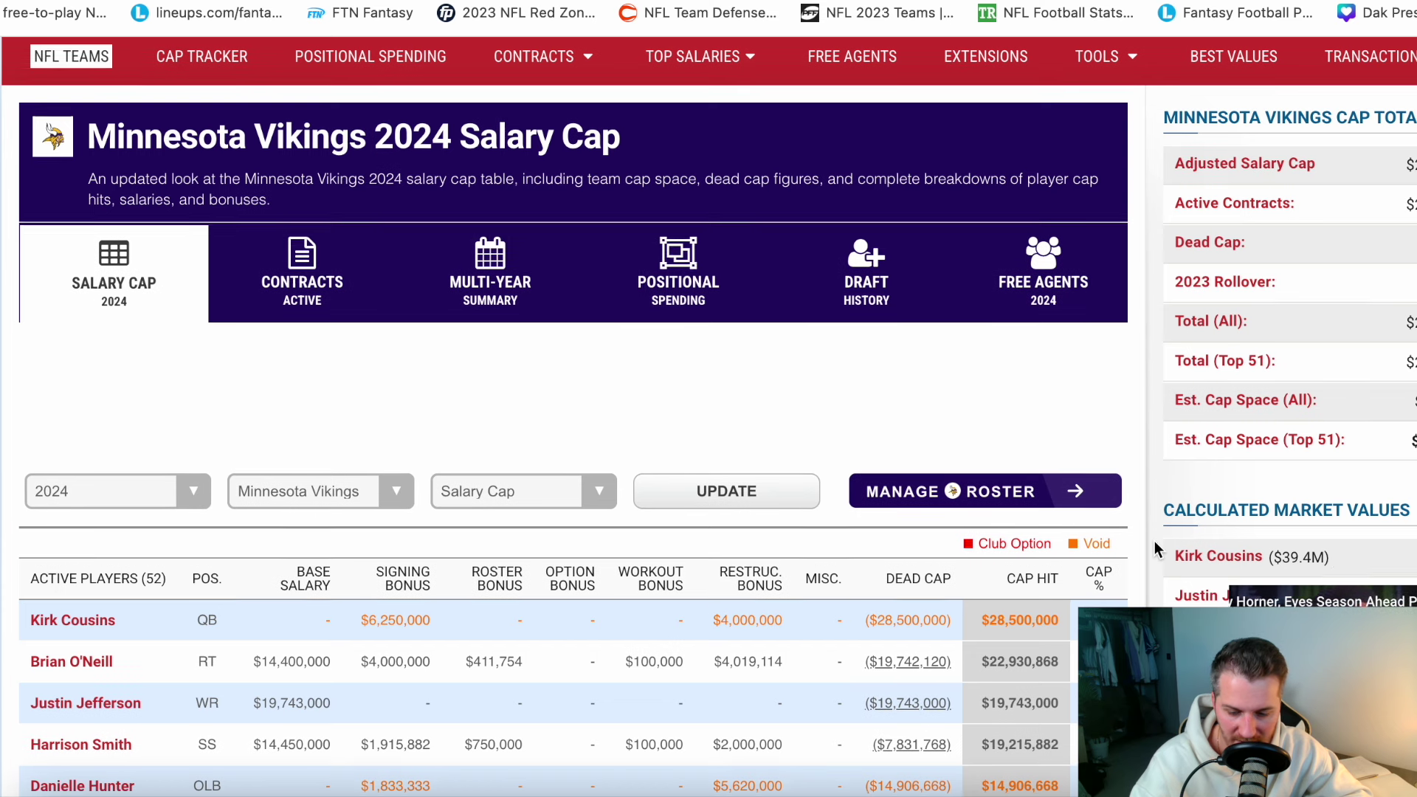
scroll(1154, 542, "down", 1)
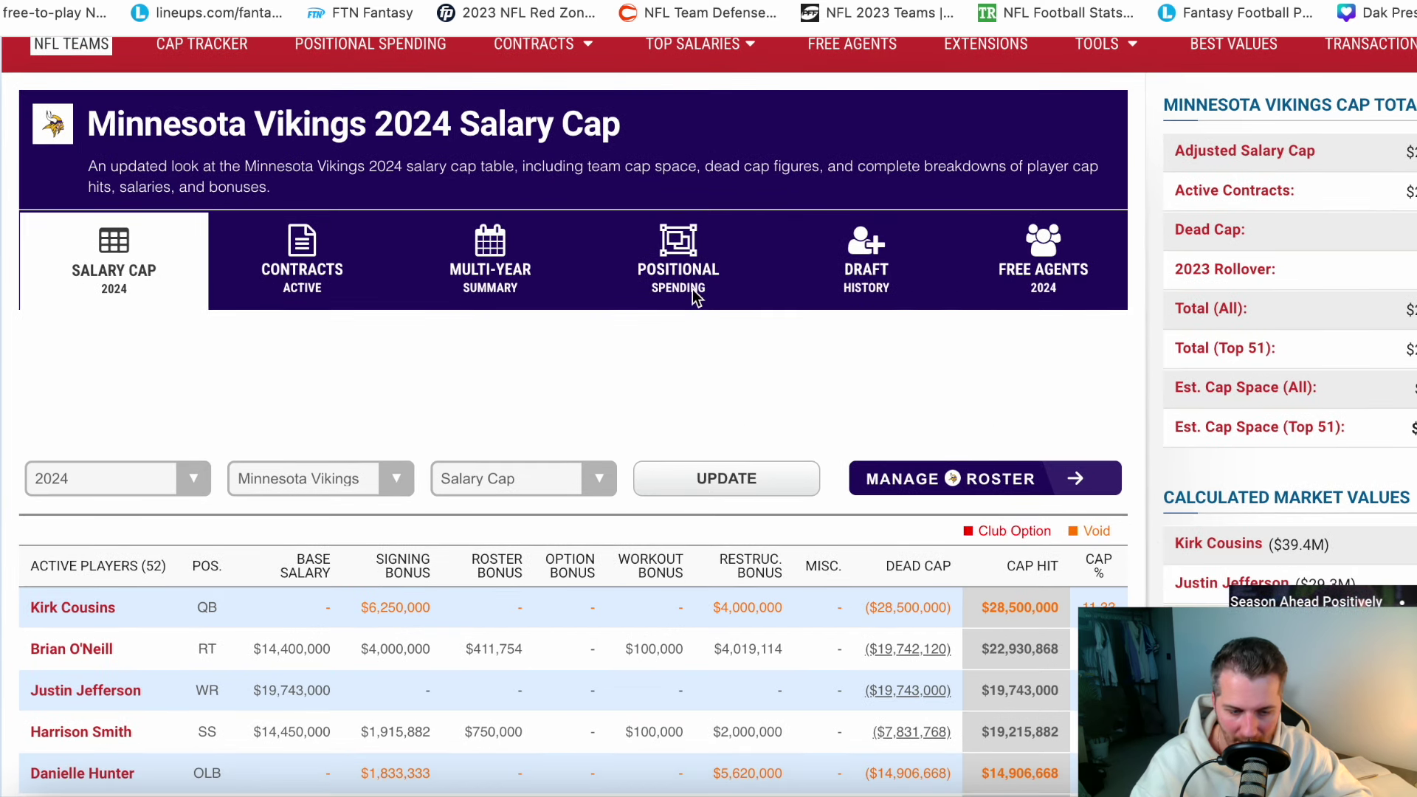
key("ctrl+Tab")
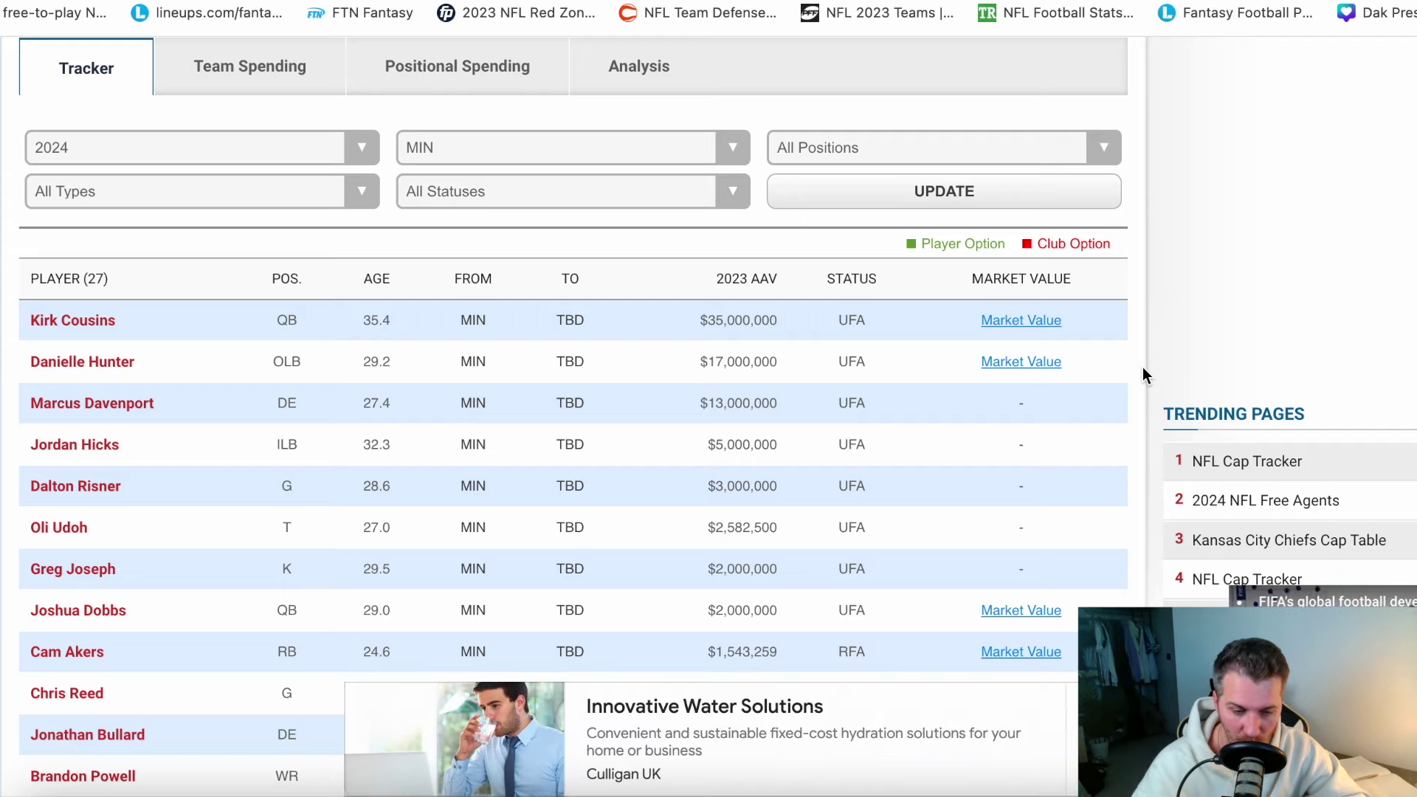
key("alt+Left")
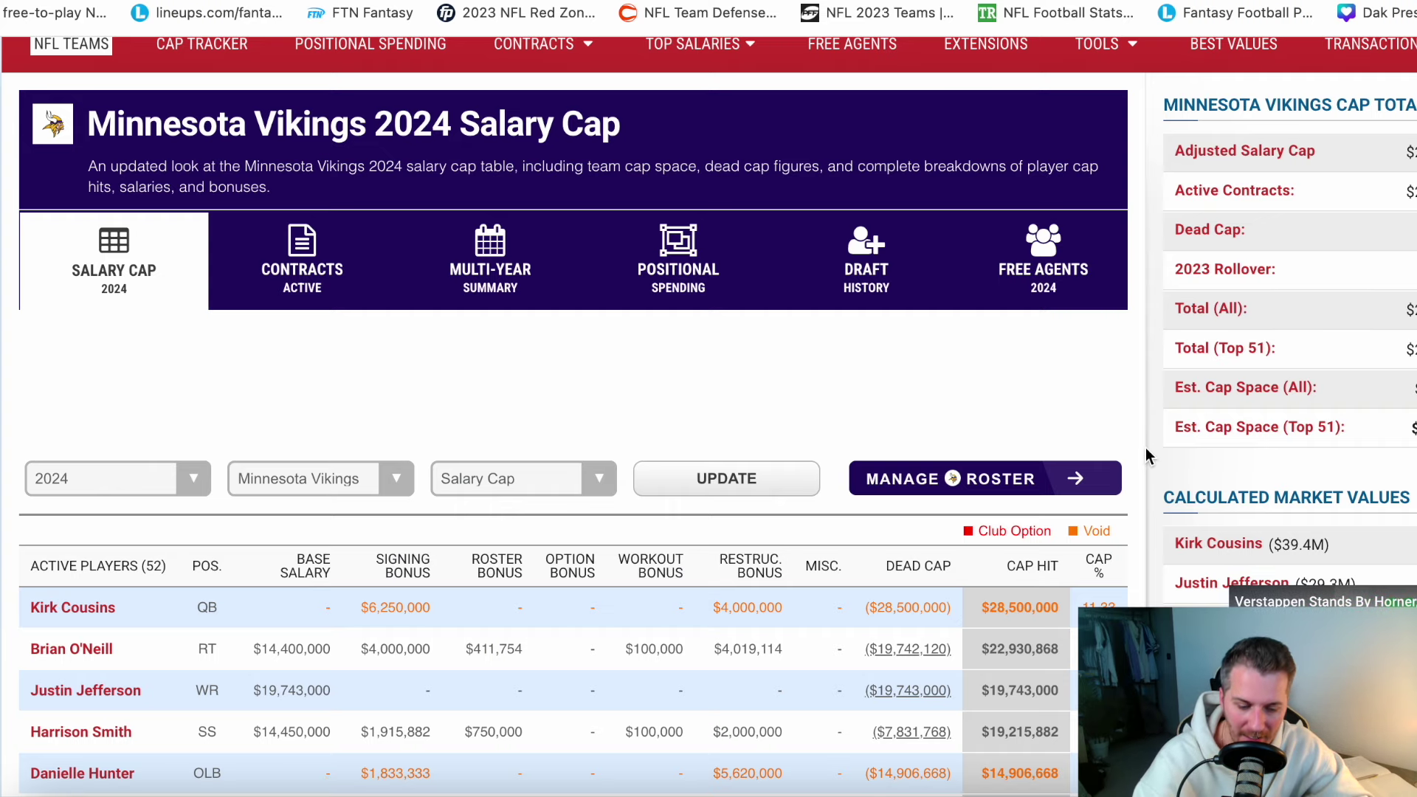
scroll(1145, 447, "down", 2)
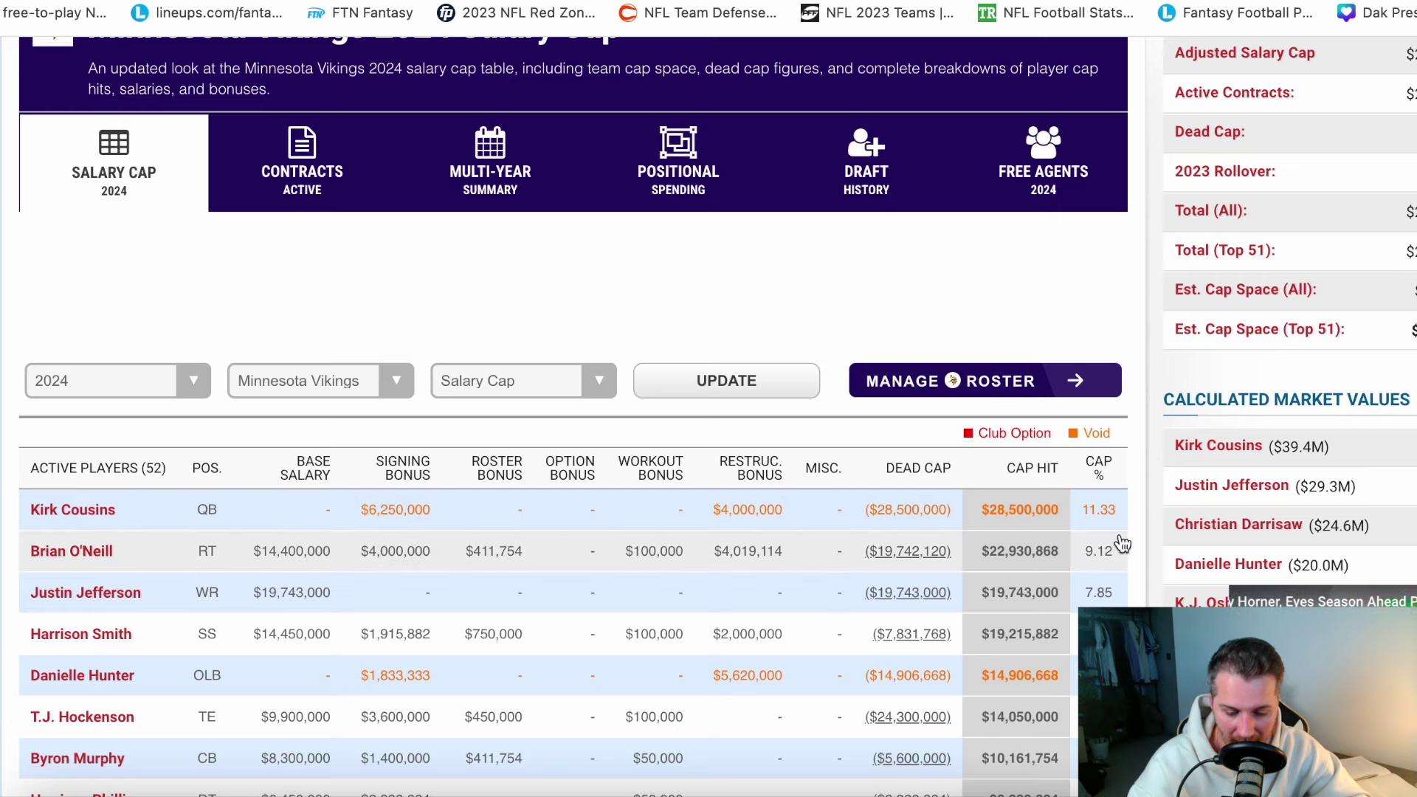
- Load the Vikings' salary cap table for 2025 and review the players' cap hits
left_click(104, 387)
left_click(90, 360)
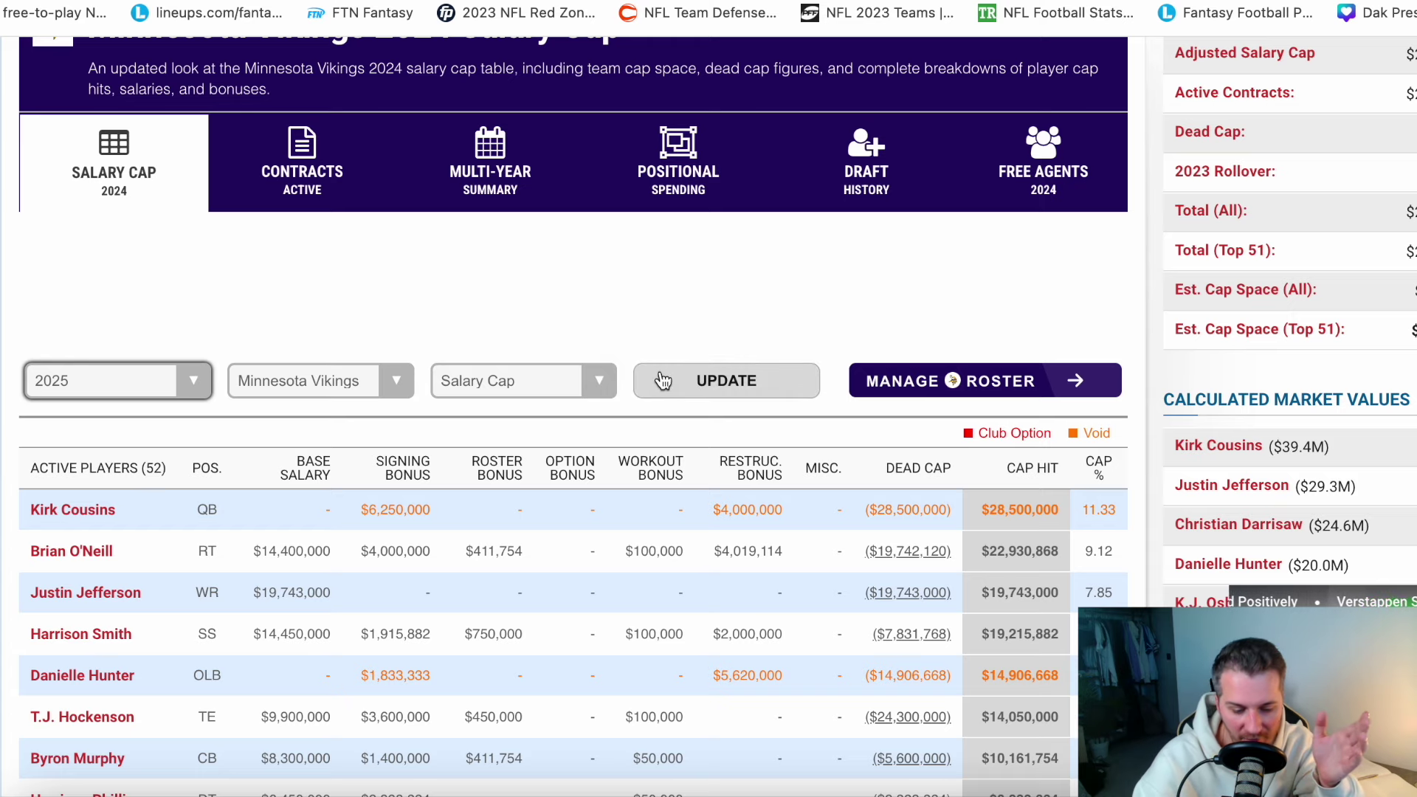
left_click(662, 380)
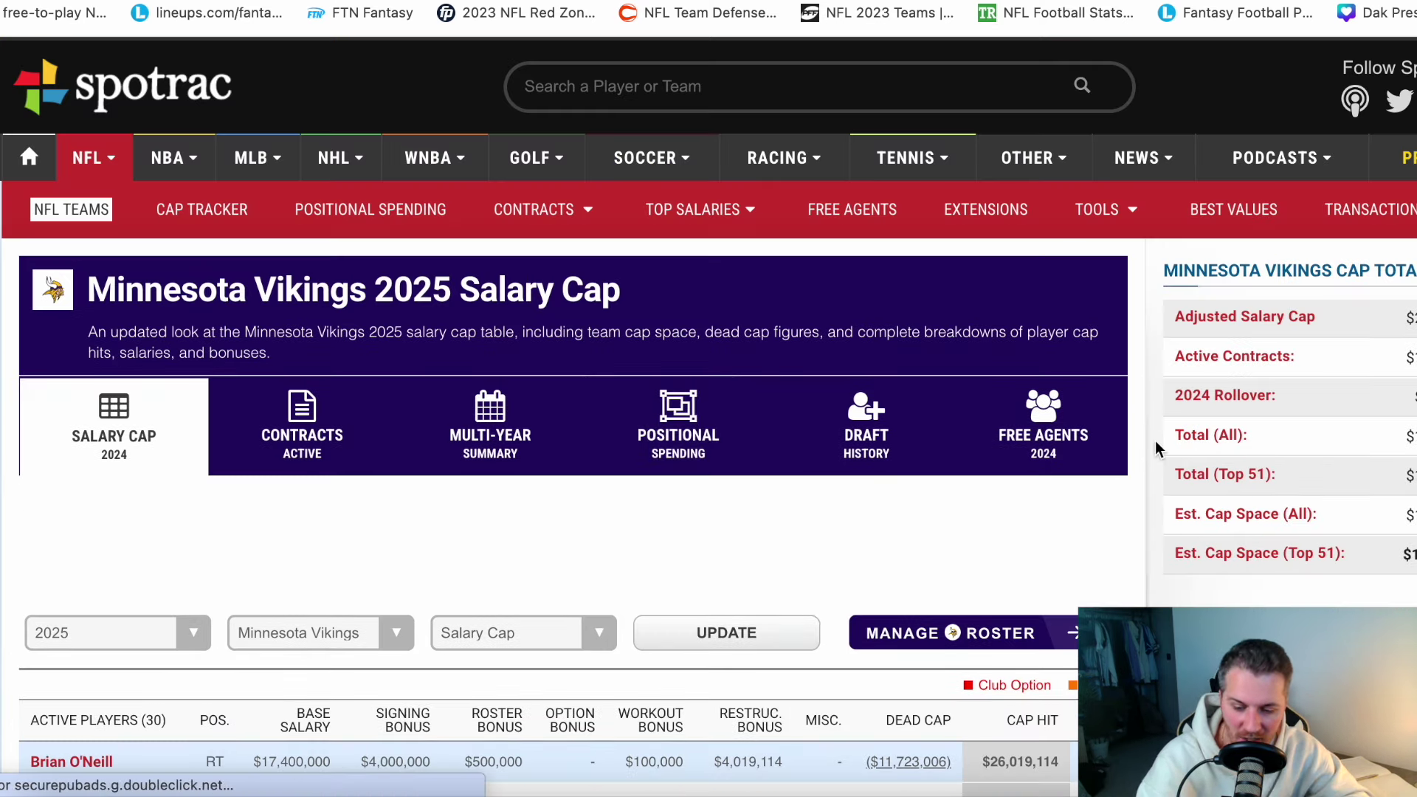
scroll(1154, 440, "down", 2)
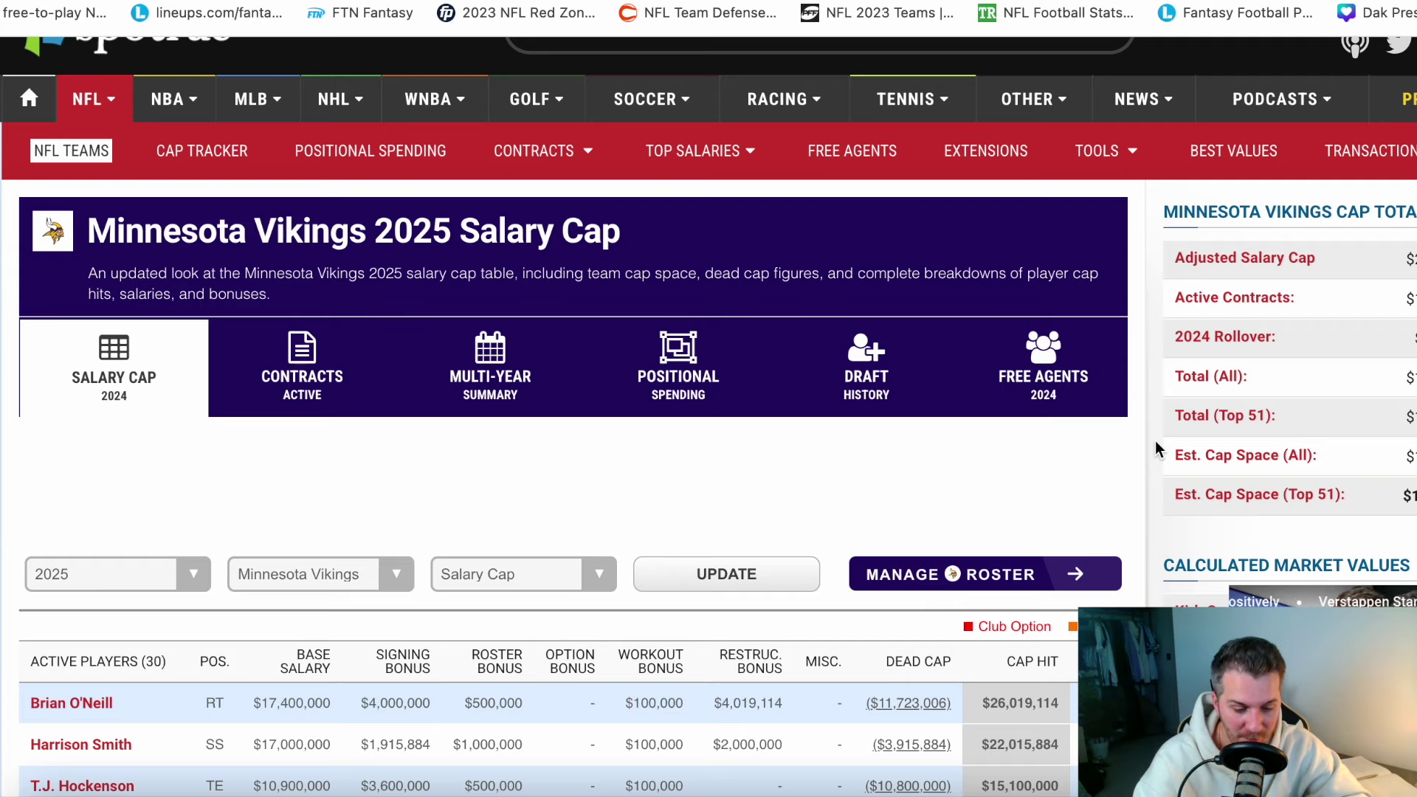
scroll(1155, 446, "down", 3)
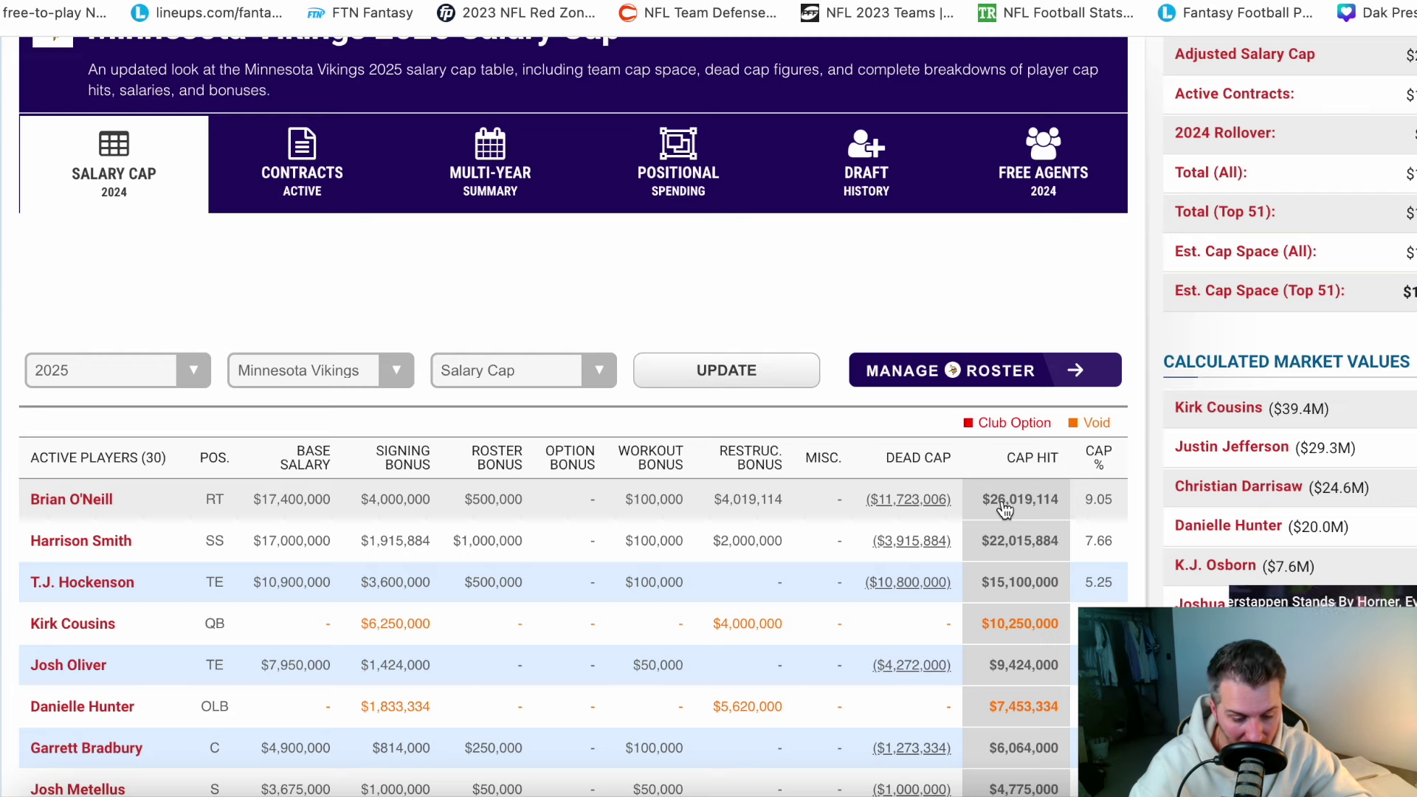
scroll(1037, 712, "down", 1)
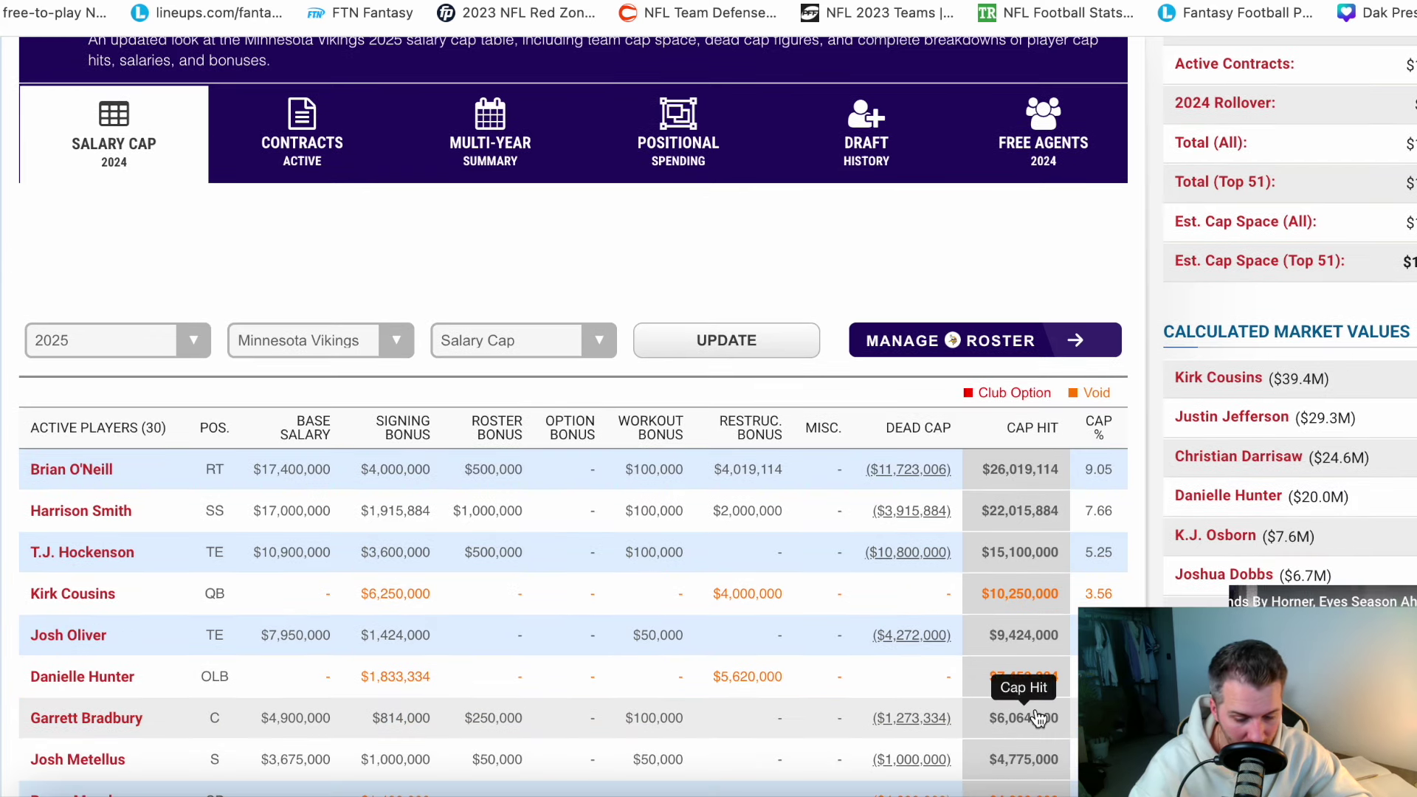
scroll(1036, 716, "down", 2)
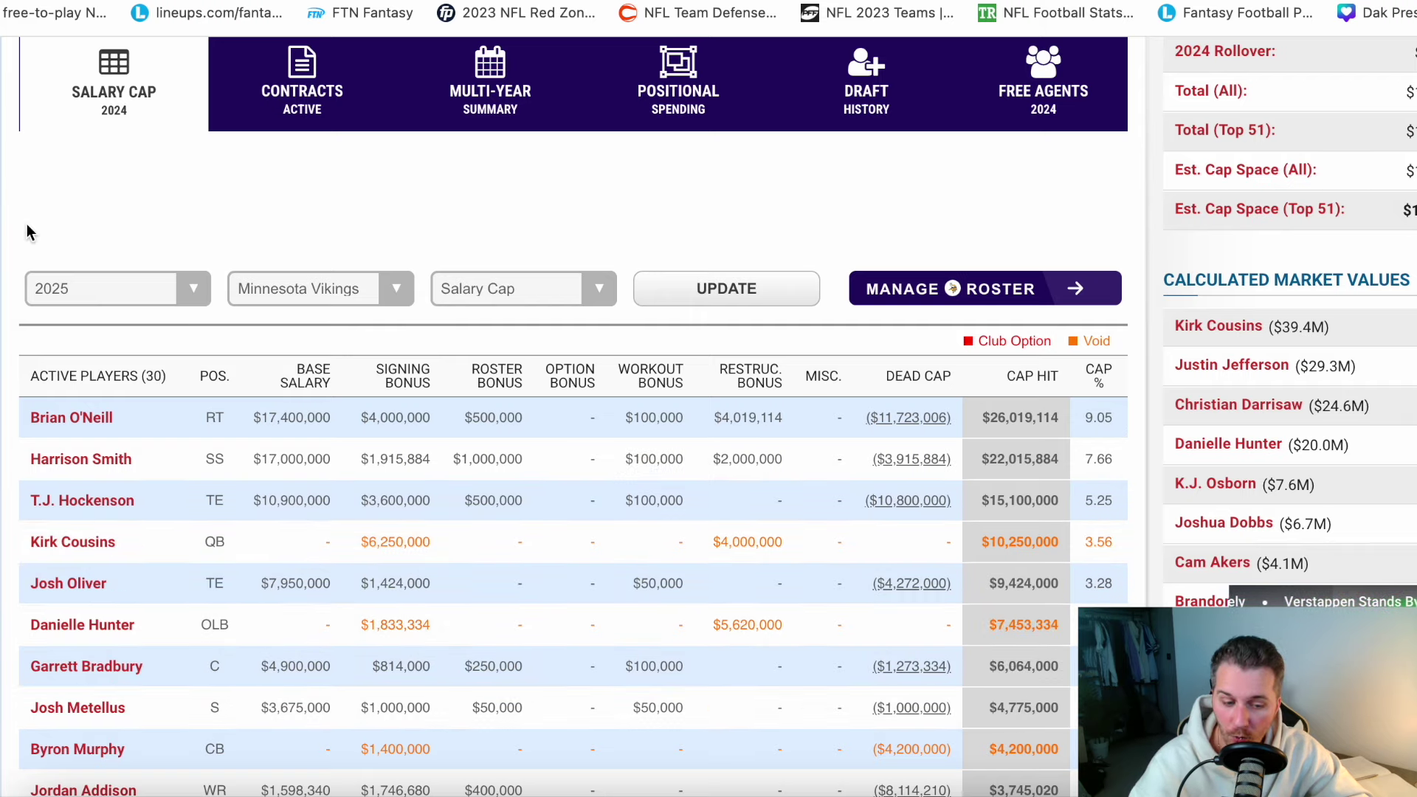
- Choose a year for the Vikings' salary cap table again and update the page
left_click(64, 281)
left_click(78, 313)
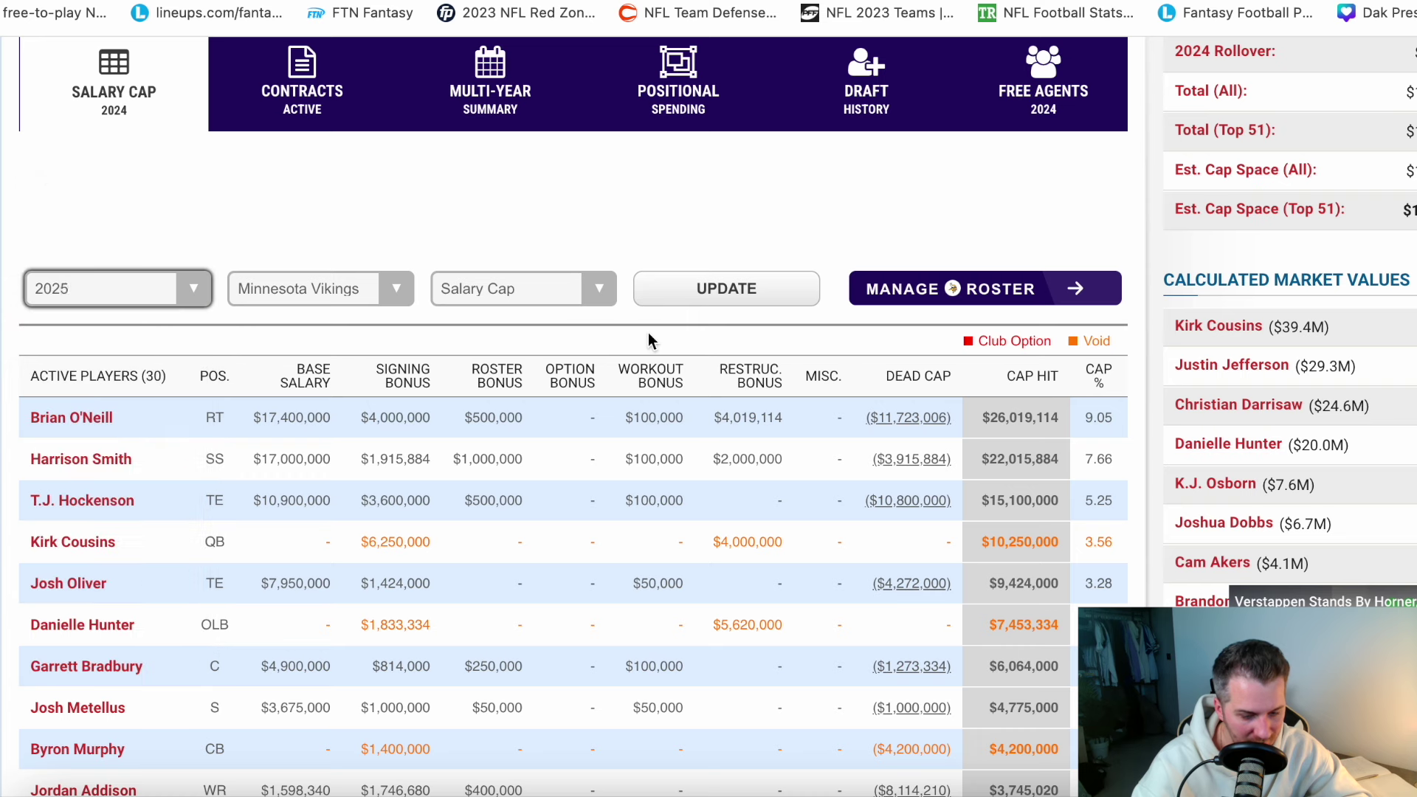
left_click(681, 307)
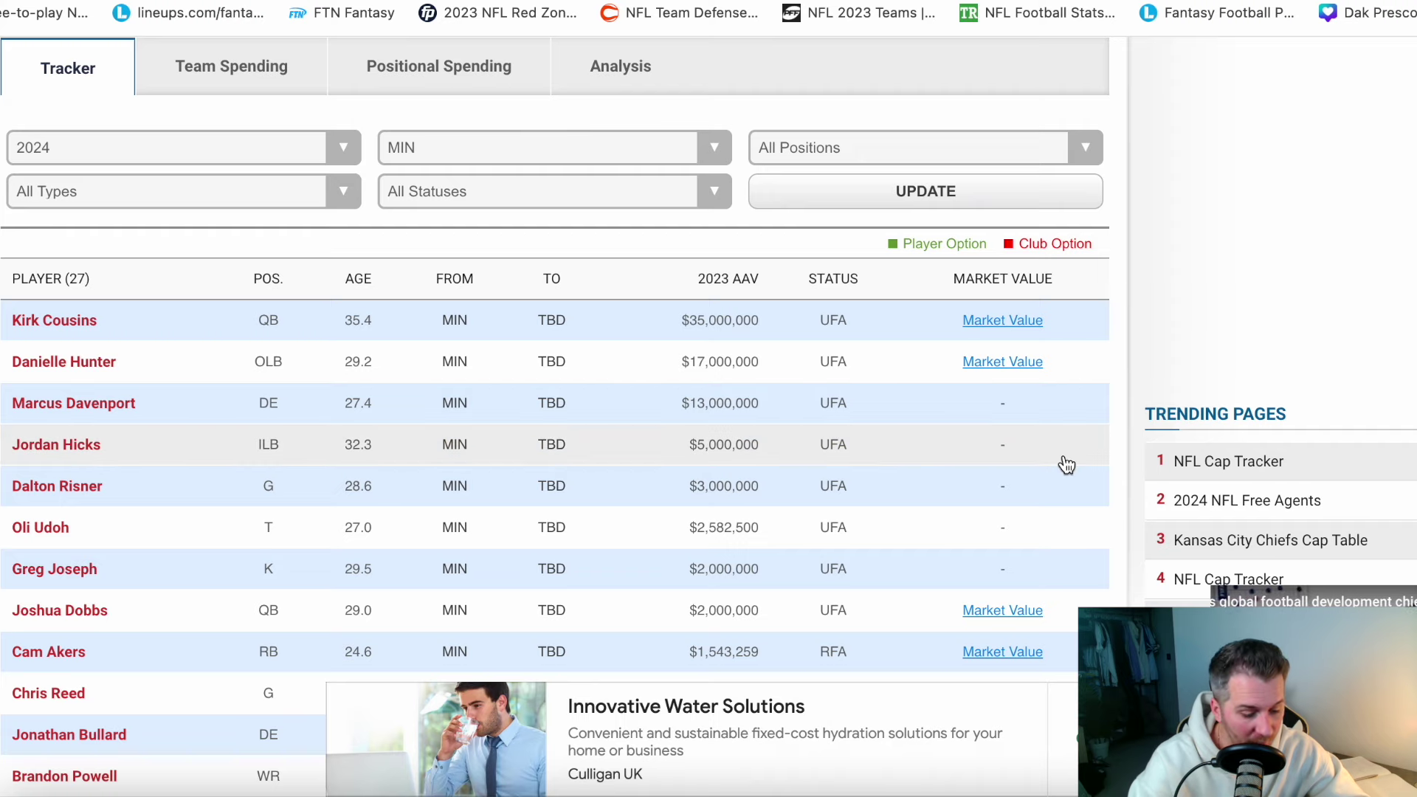
- Examine the Vikings' 2024 free agent list, checking each player's position, age, 2023 AAV and status
scroll(1112, 493, "down", 2)
scroll(1113, 490, "down", 6)
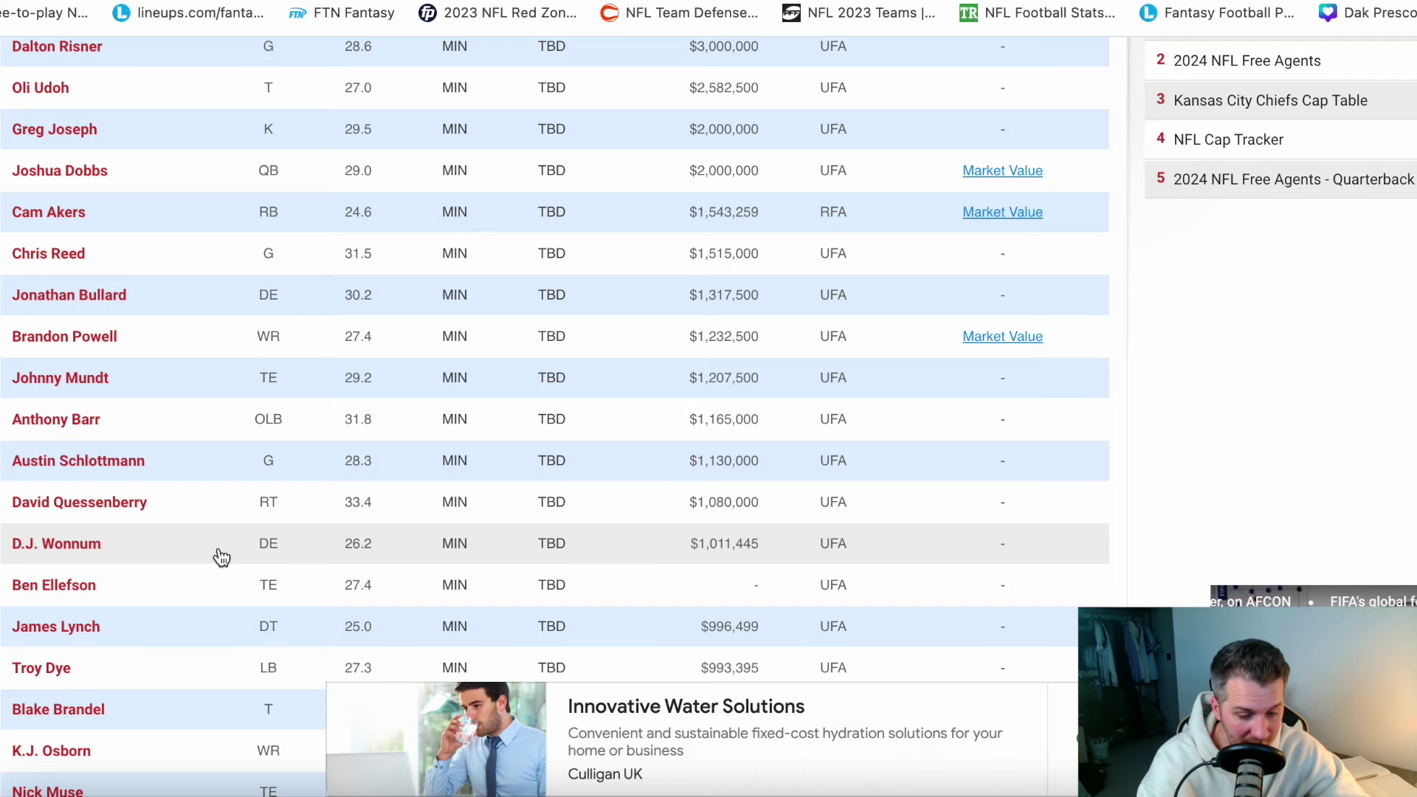
scroll(222, 557, "up", 6)
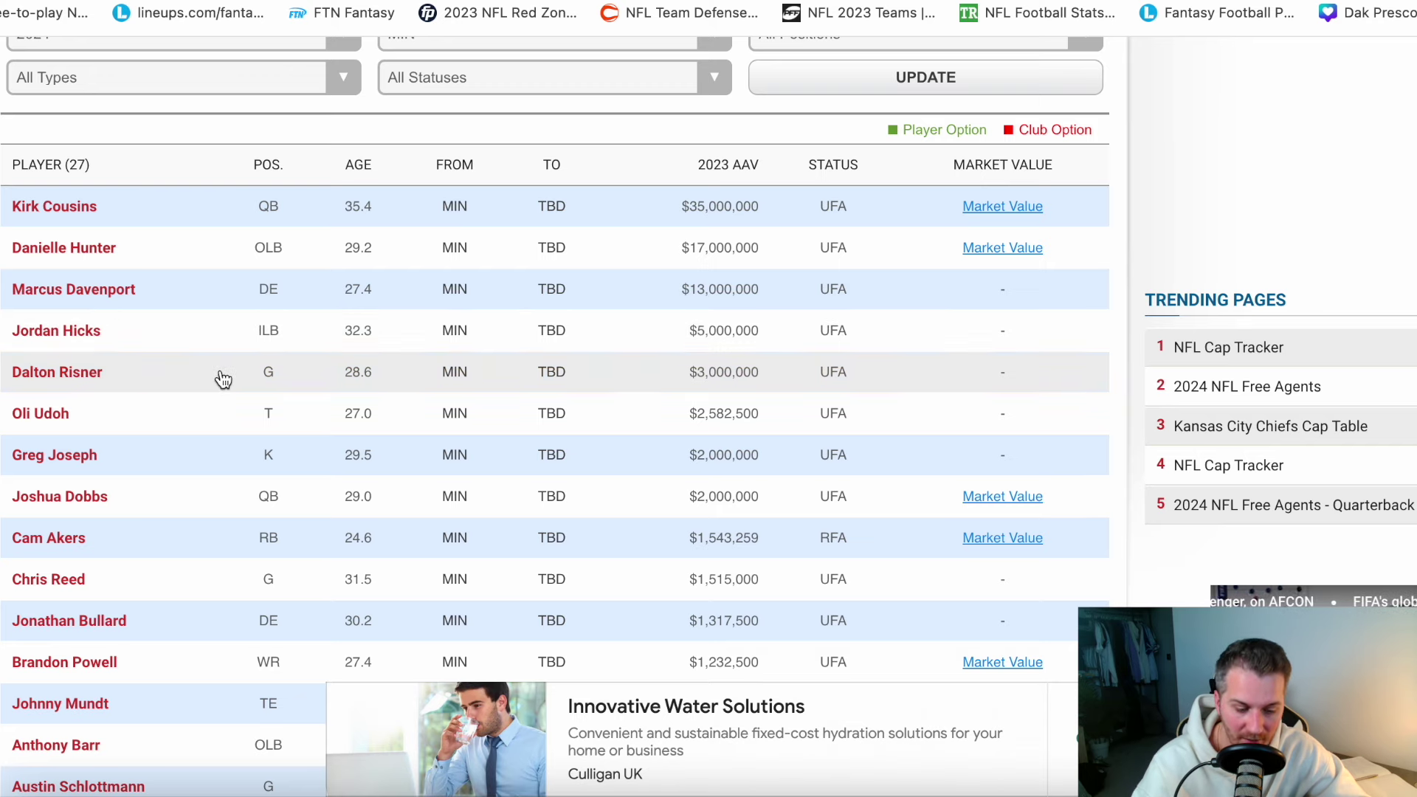
scroll(202, 541, "down", 1)
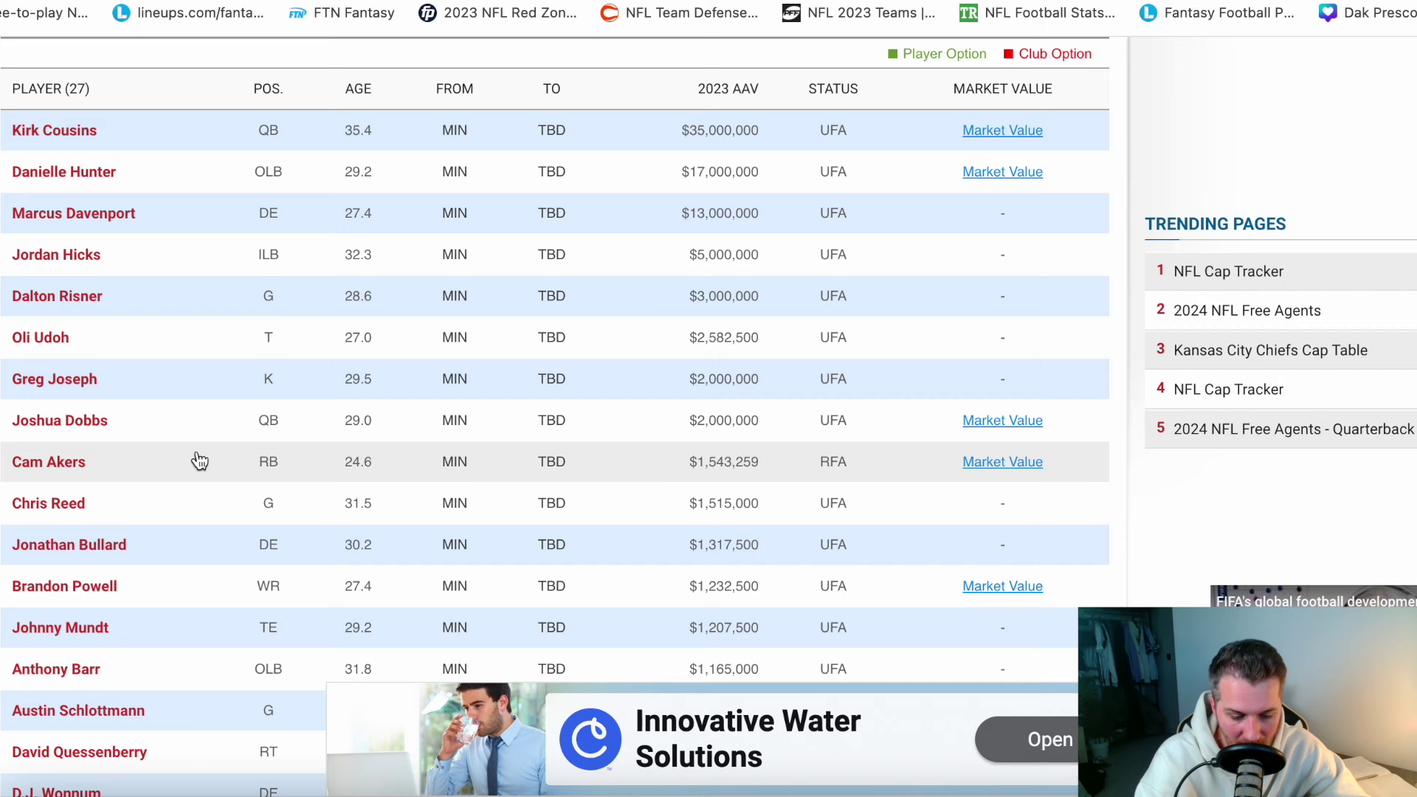
scroll(199, 461, "down", 3)
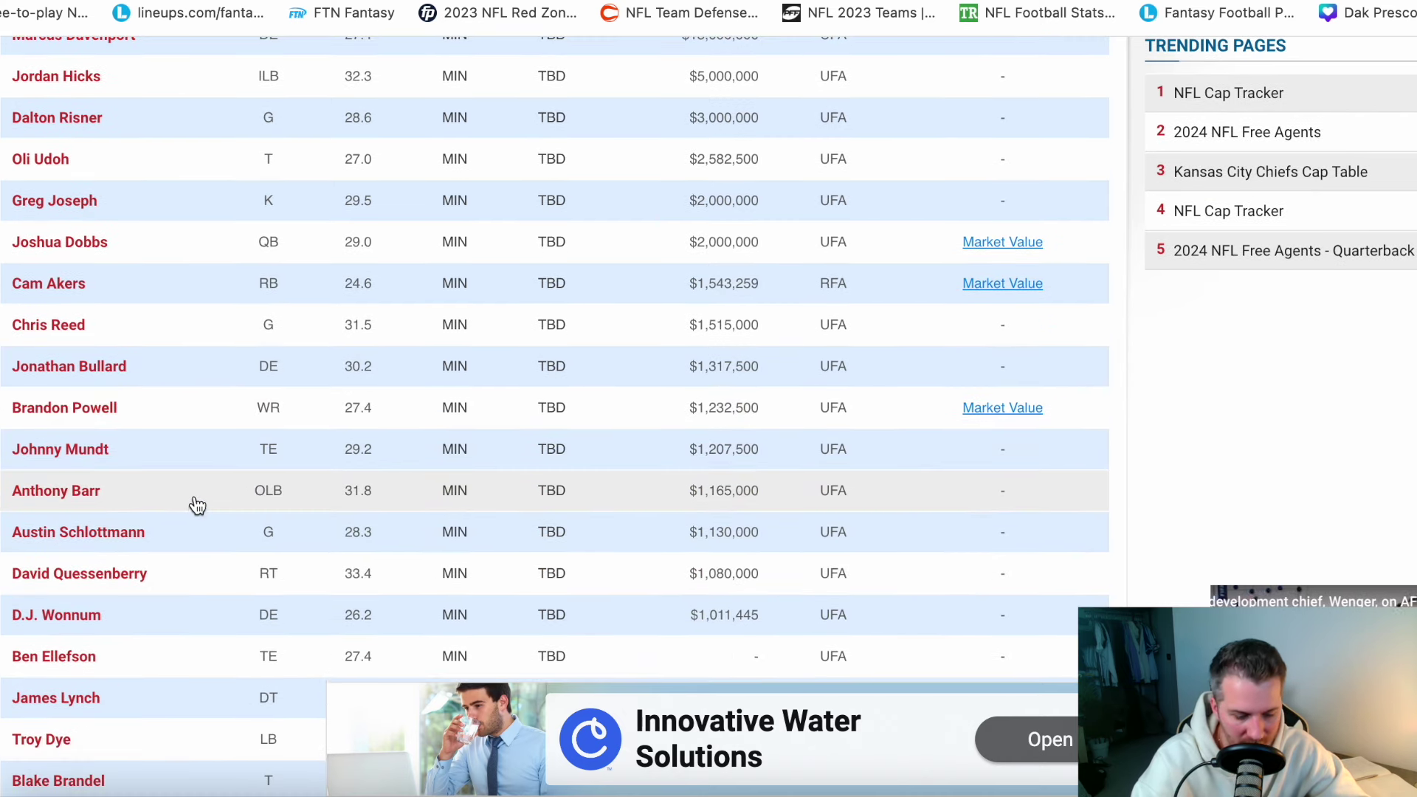
scroll(196, 559, "down", 1)
scroll(196, 559, "down", 3)
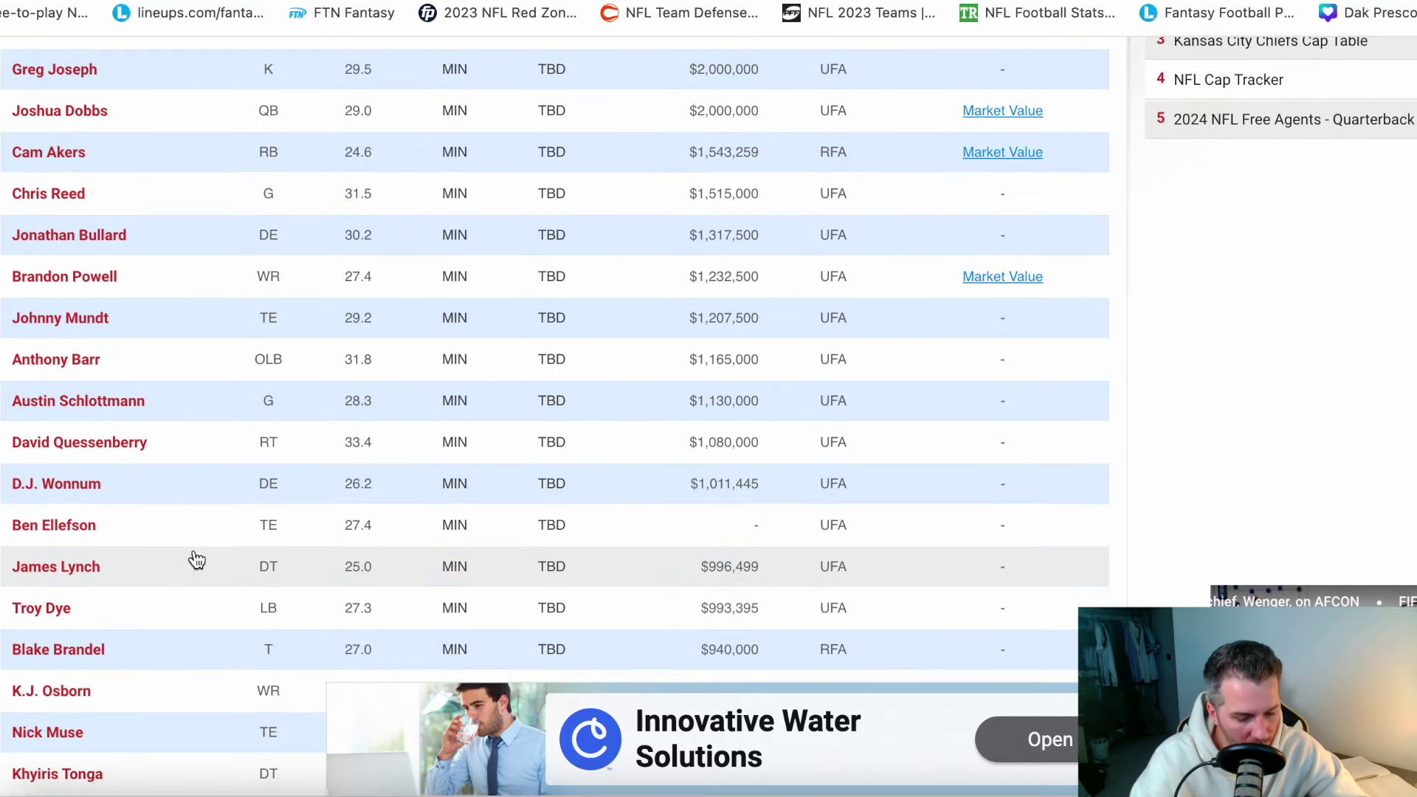
scroll(196, 559, "down", 2)
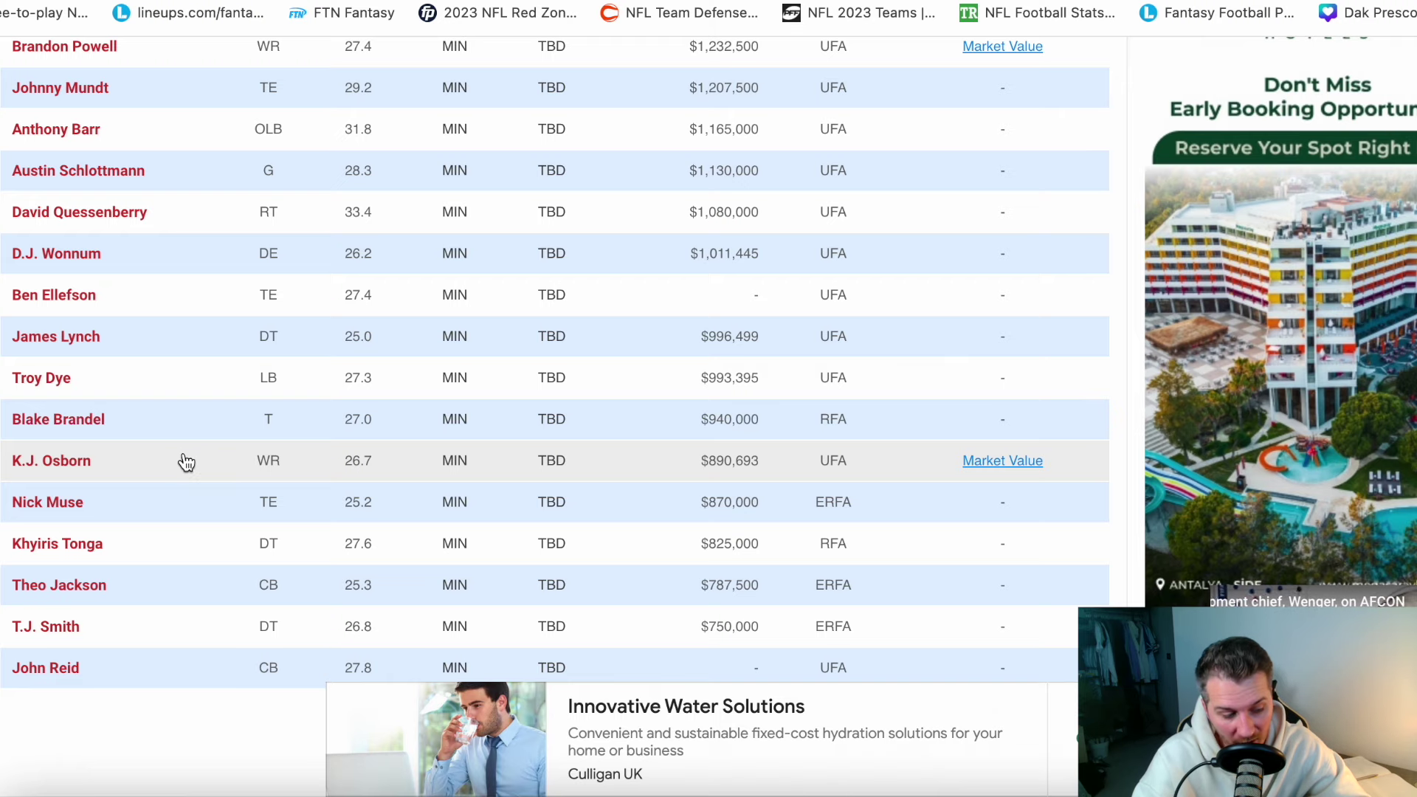
scroll(186, 462, "up", 10)
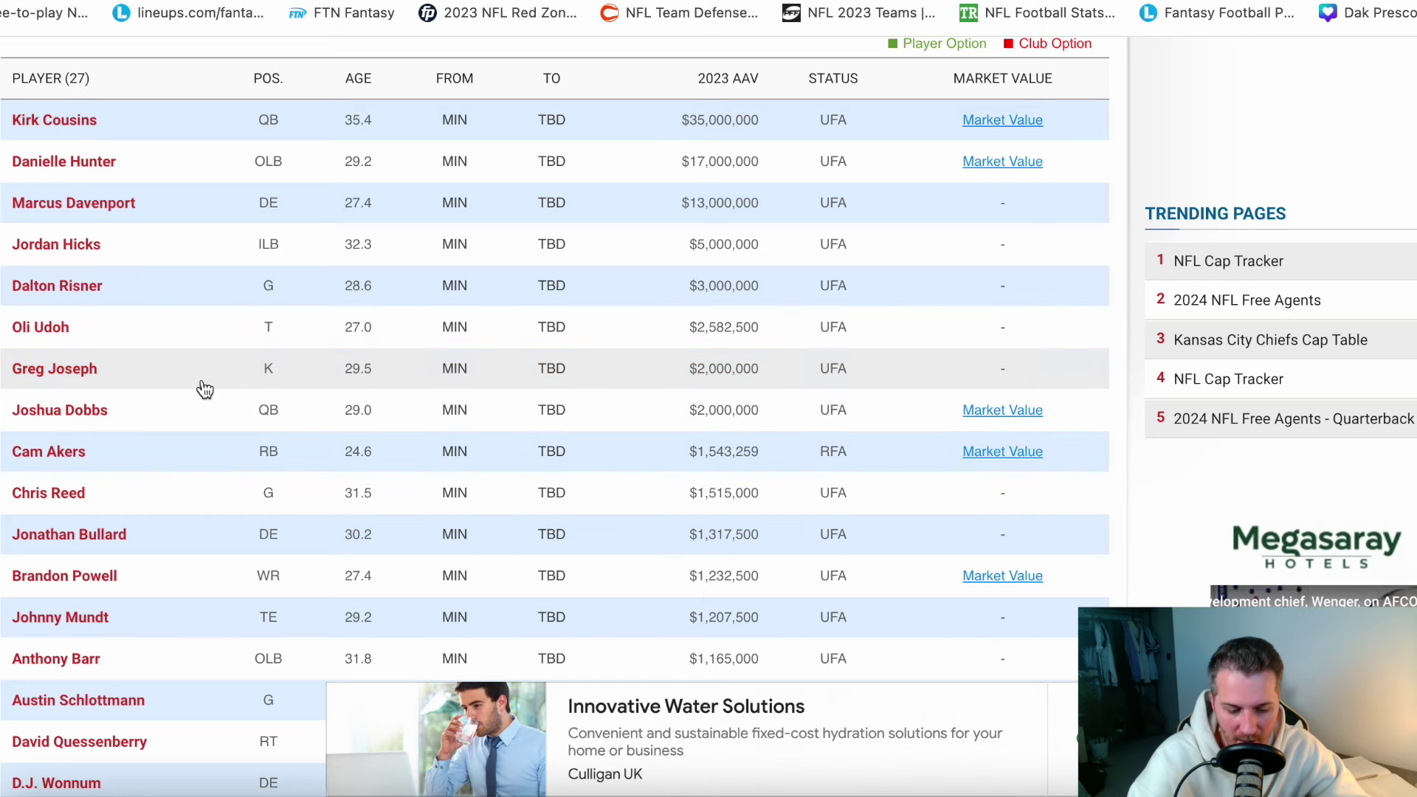
scroll(181, 273, "up", 1)
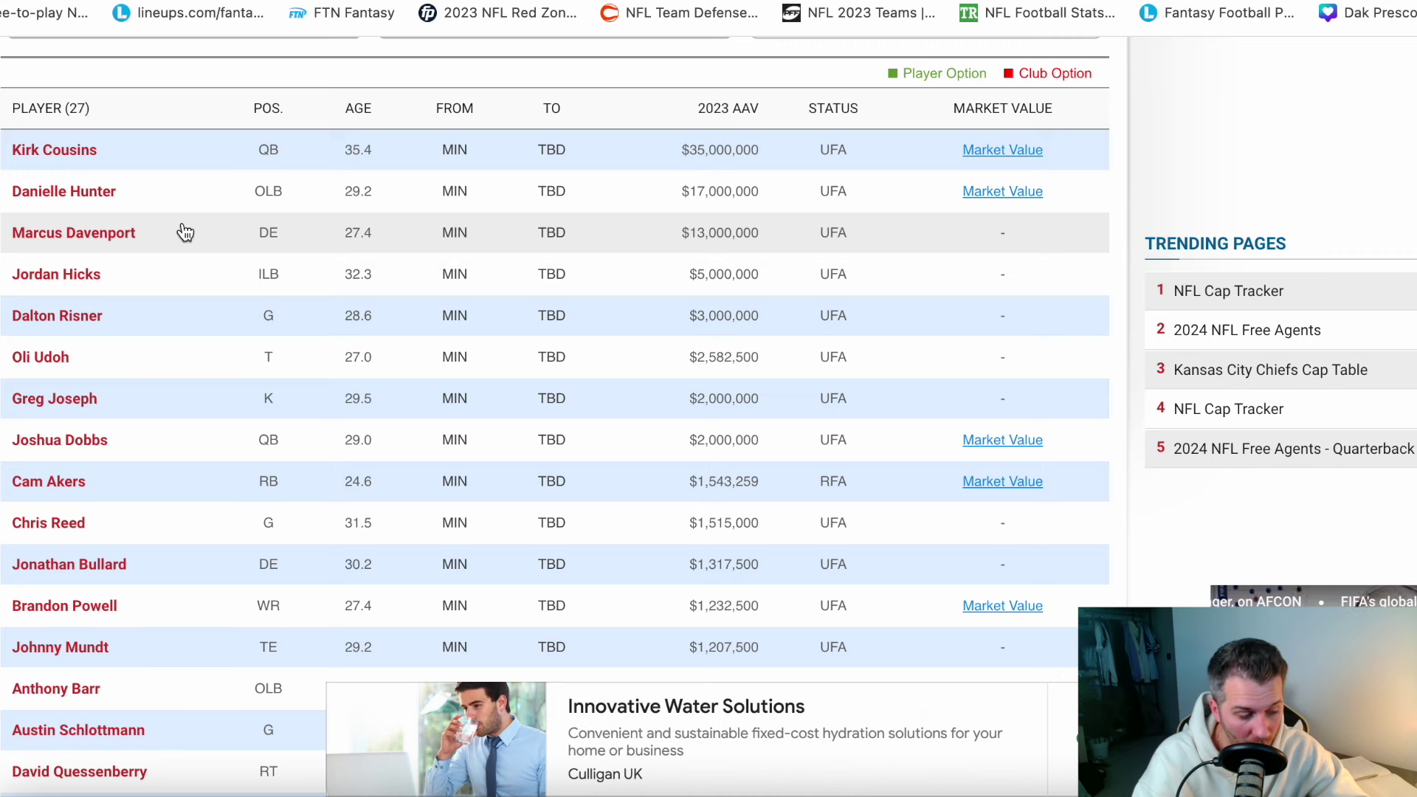
scroll(185, 232, "down", 4)
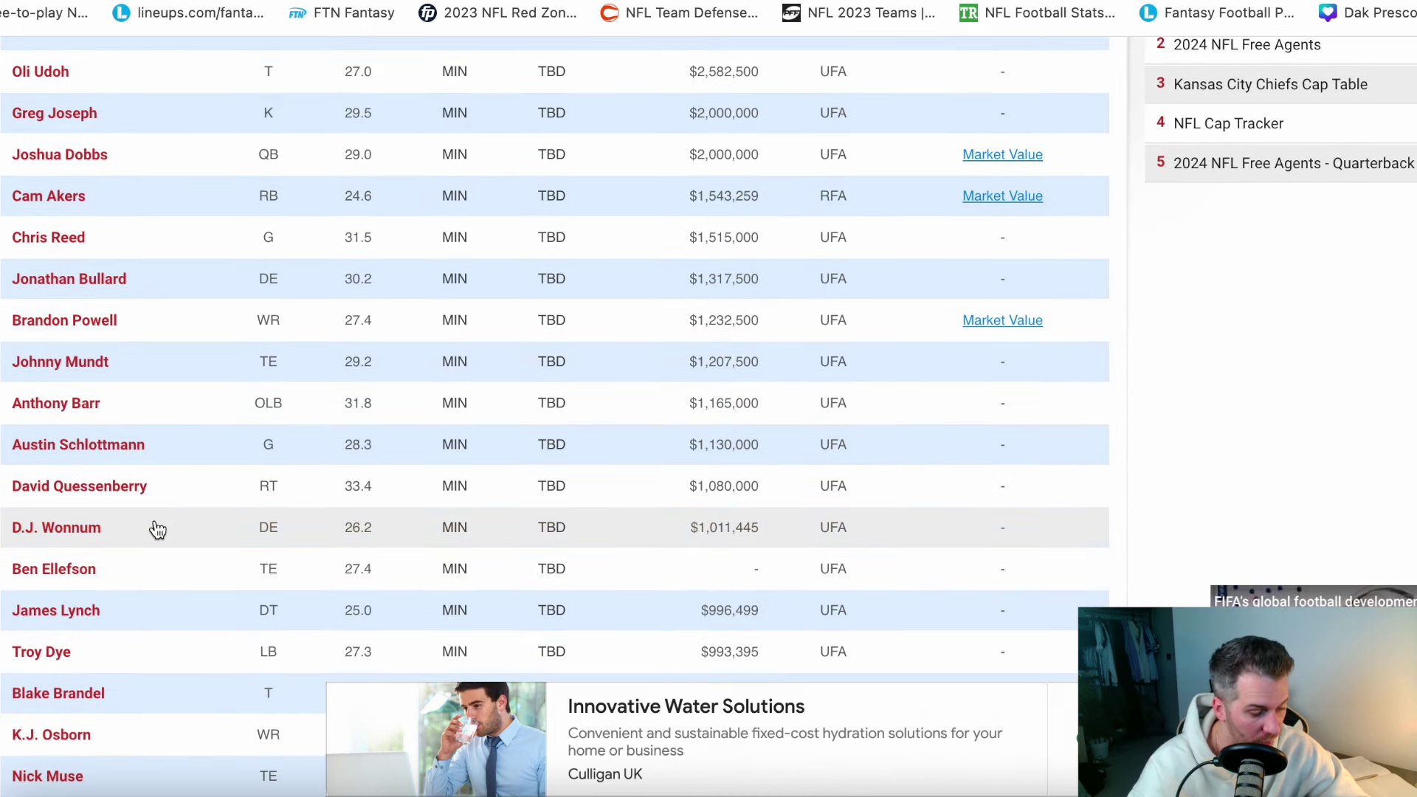
scroll(157, 530, "up", 4)
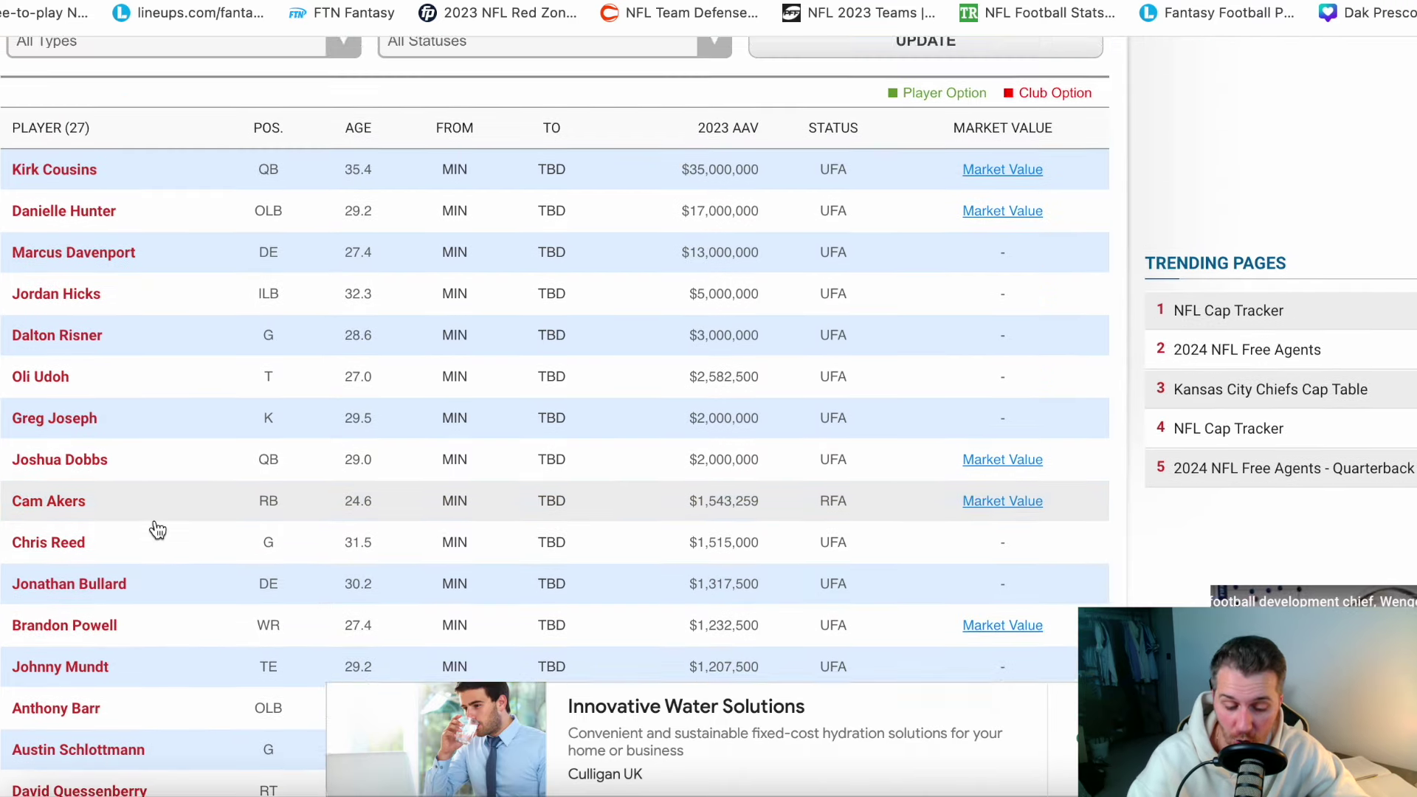
scroll(157, 529, "down", 2)
scroll(157, 530, "up", 1)
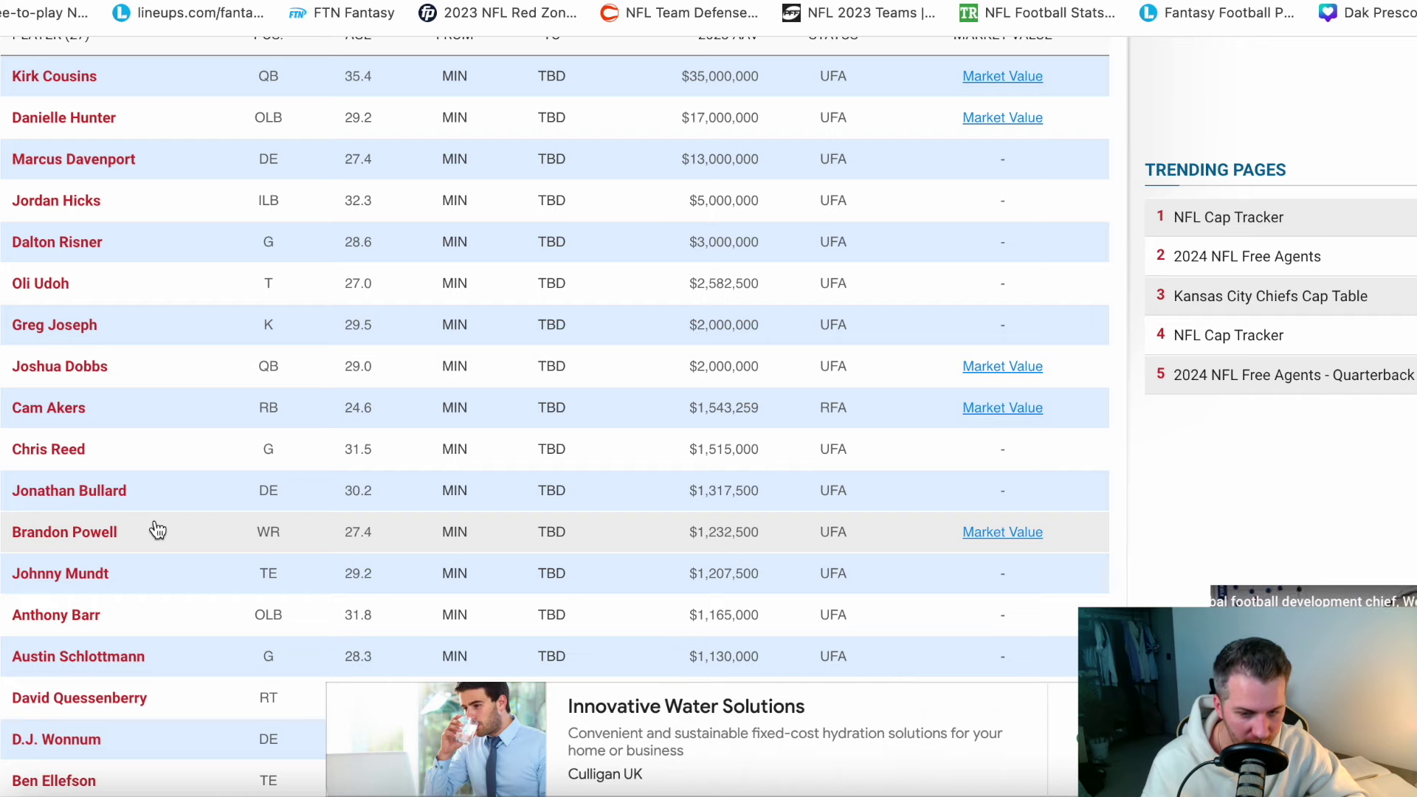
- Switch to the PFF mock draft simulator and force the trade of the Vikings' 2024 pick 11 for the New England Patriots' pick 3
key("super+grave")
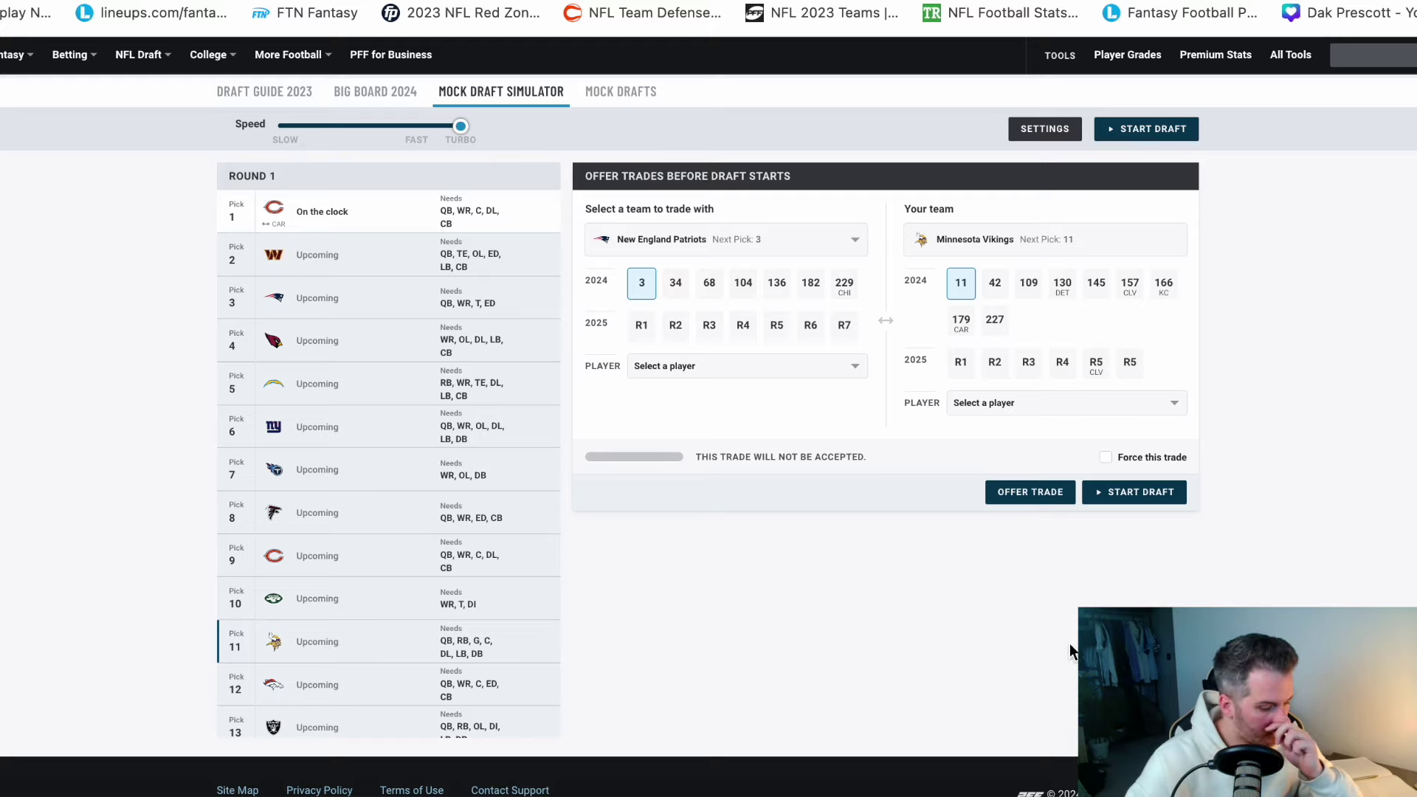
left_click(1104, 457)
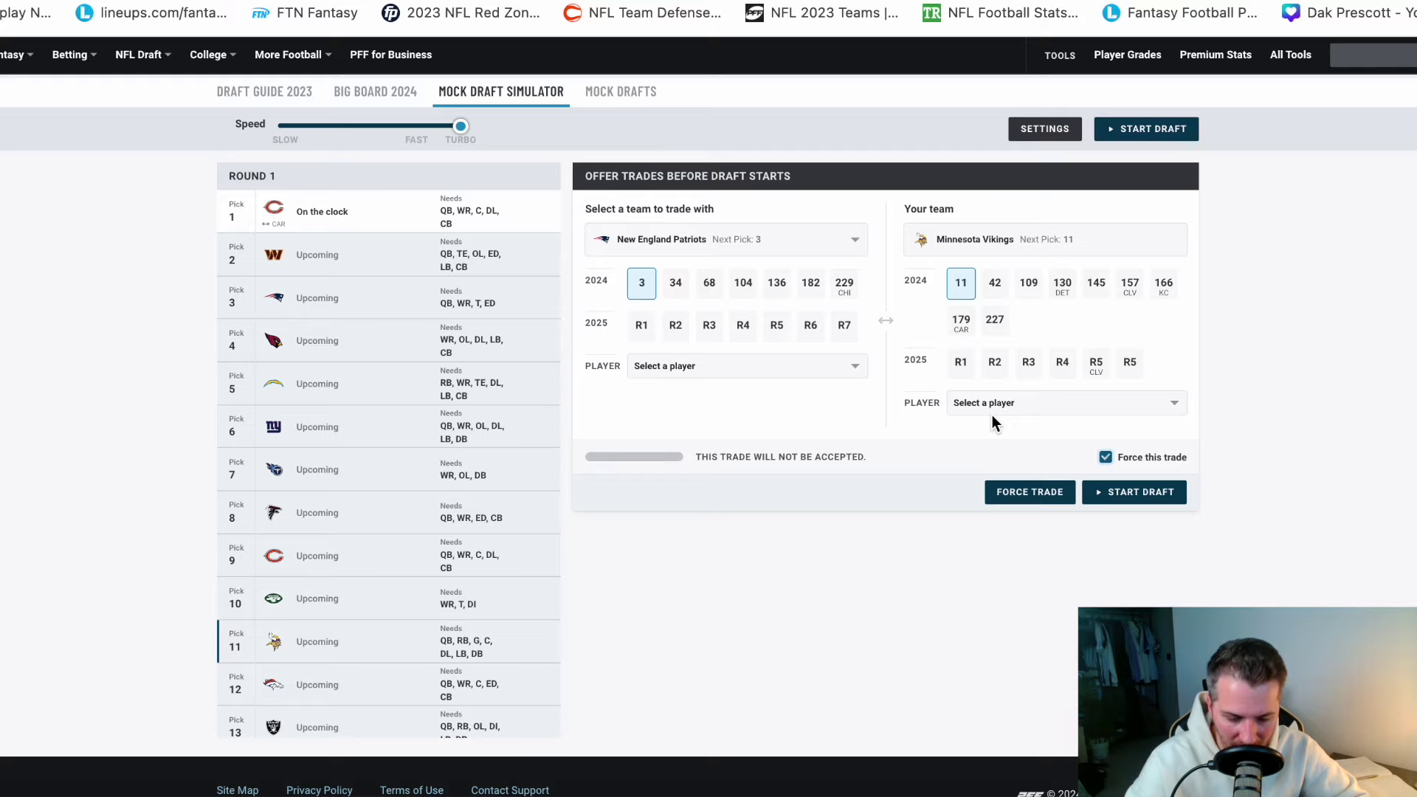
left_click(1042, 507)
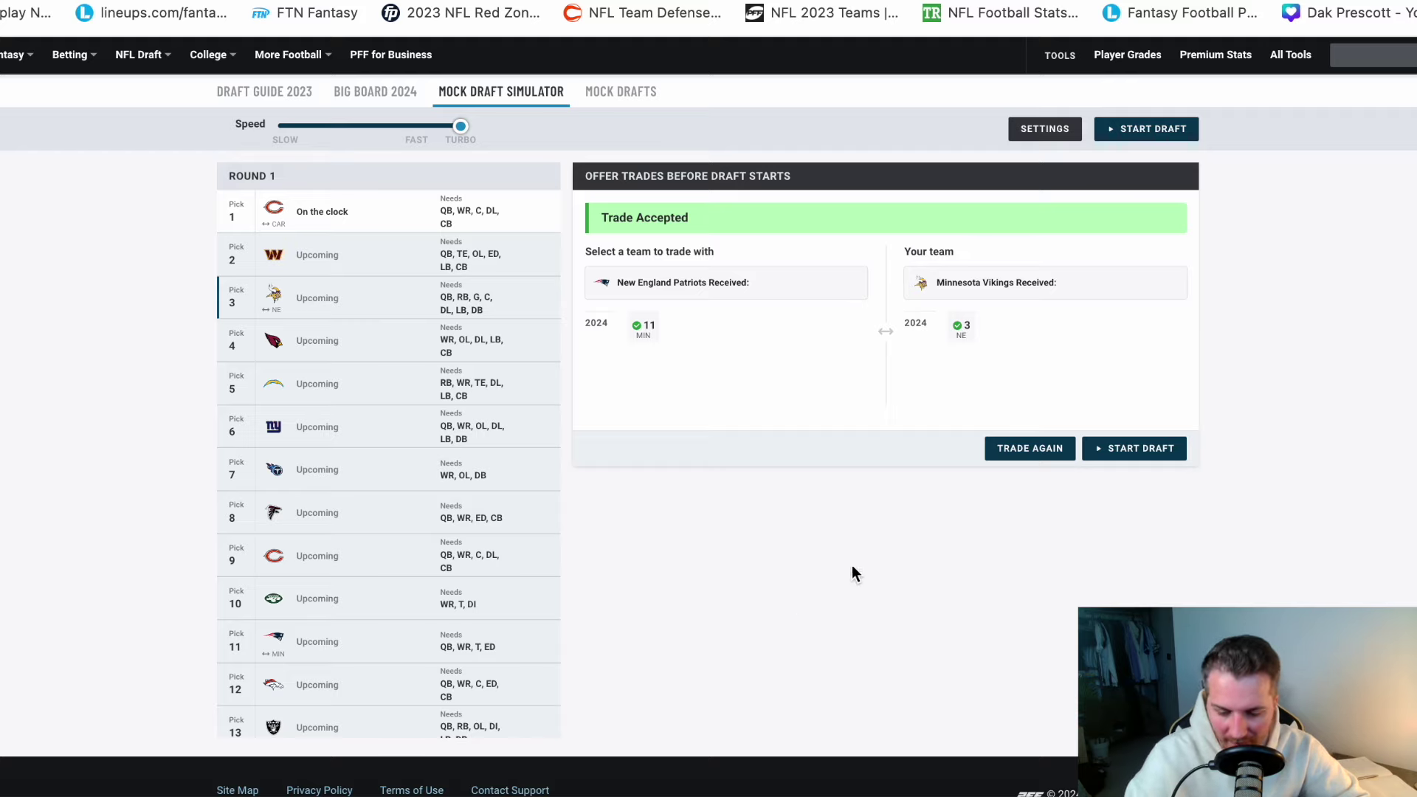
- Start the mock draft and select quarterback Drake Maye for the Vikings with pick 3
left_click(1140, 448)
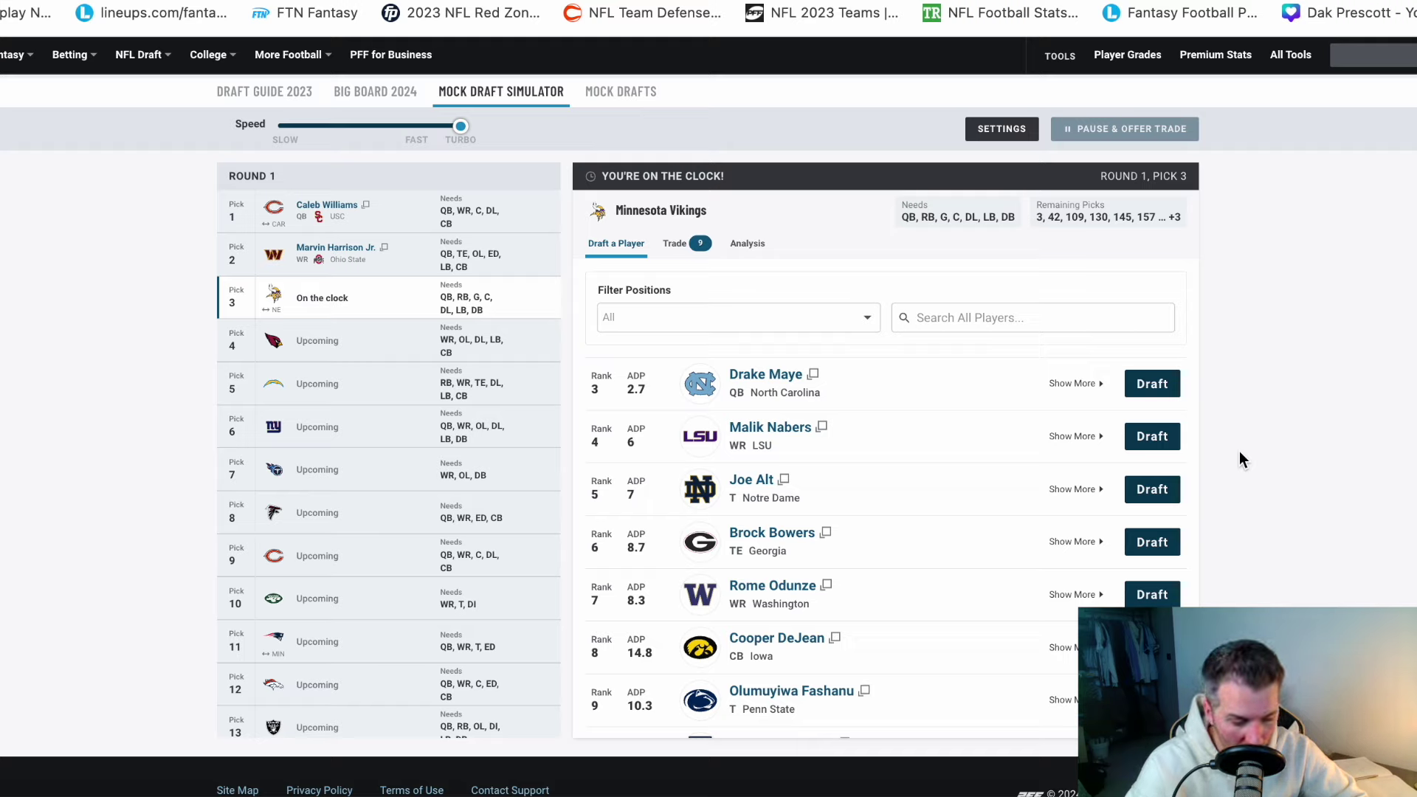
left_click(1140, 385)
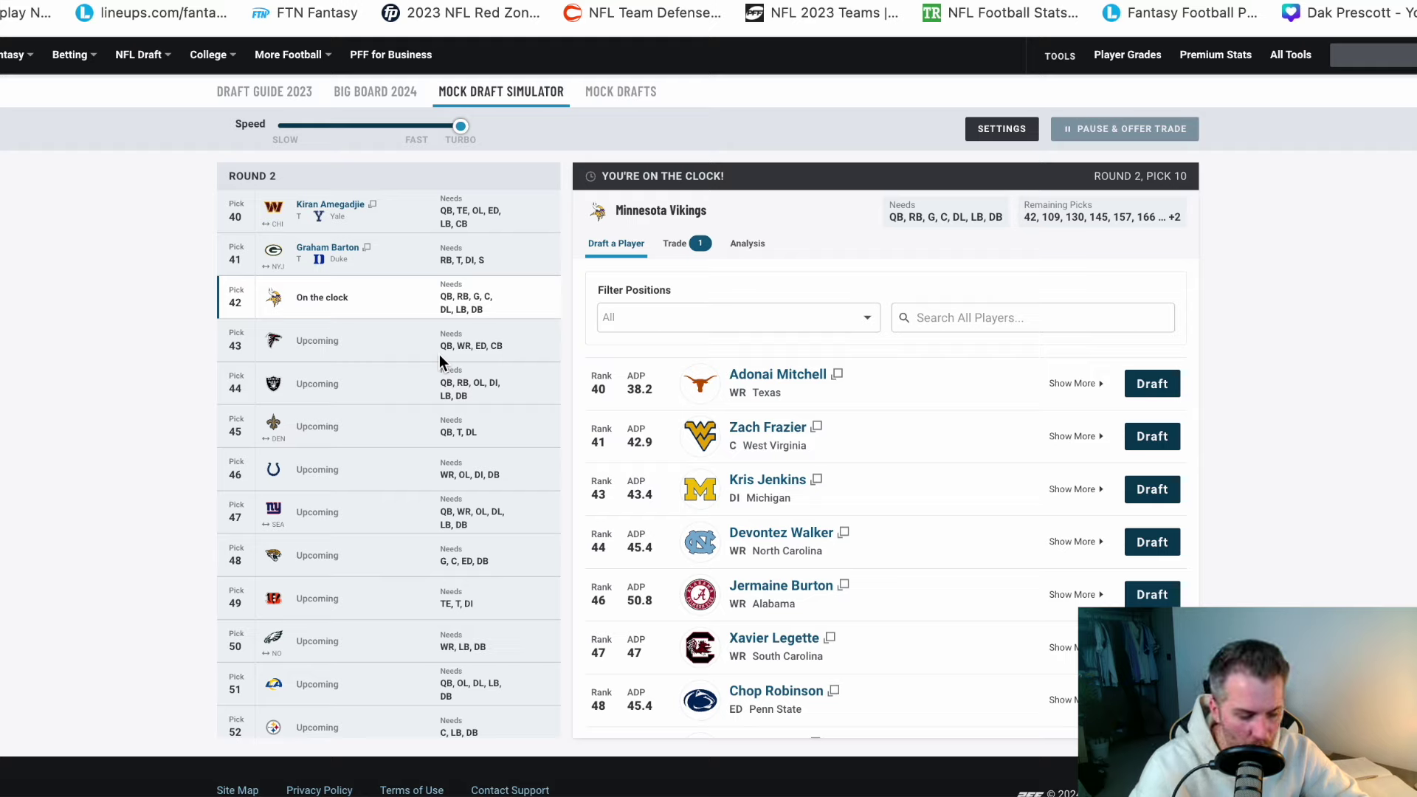
- Check the upcoming draft order from round 2 down to the Vikings' round 4 pick
scroll(440, 354, "down", 20)
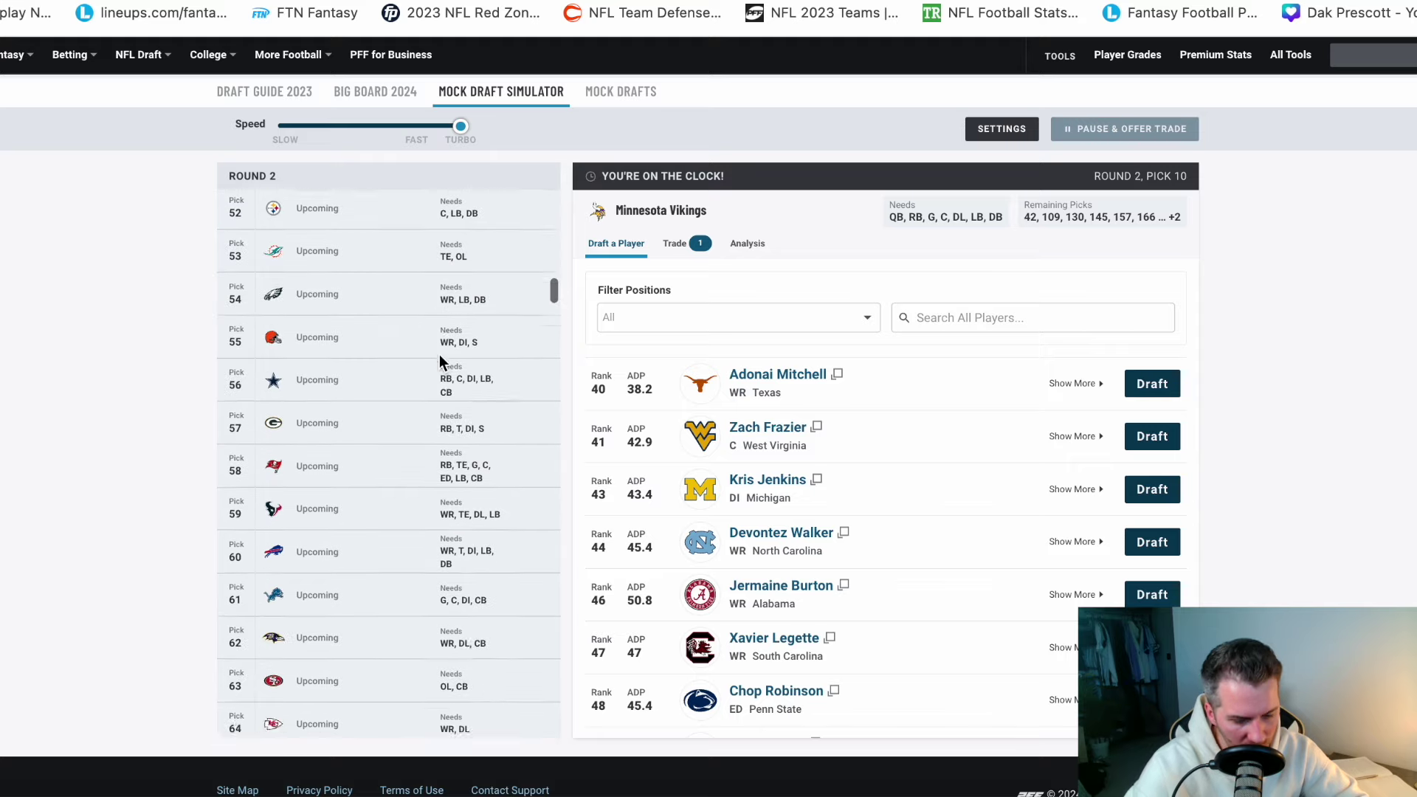
scroll(439, 355, "down", 8)
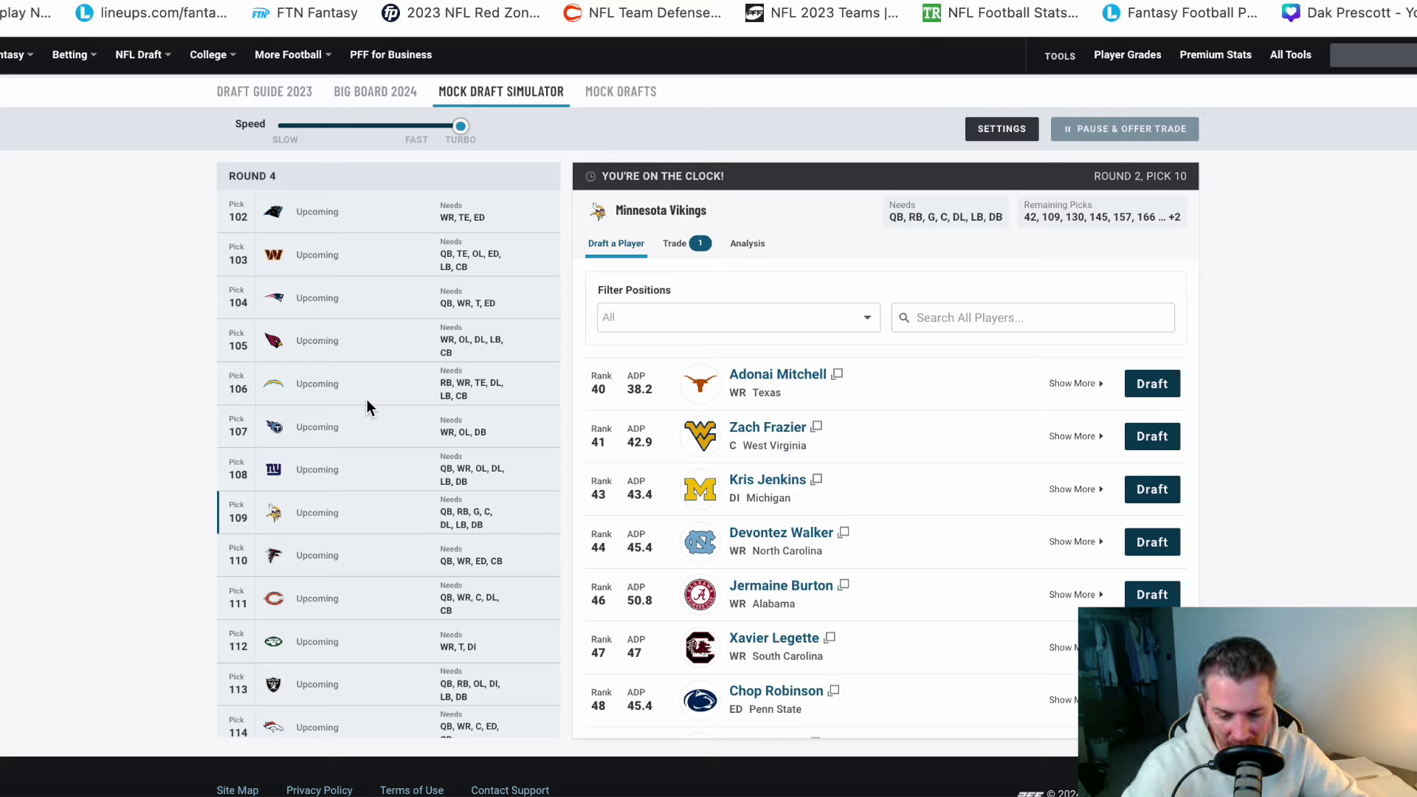
- Add the Vikings' 2024 picks 109 and 145 to a trade offer and check the round 3 order for a trade partner
left_click(673, 244)
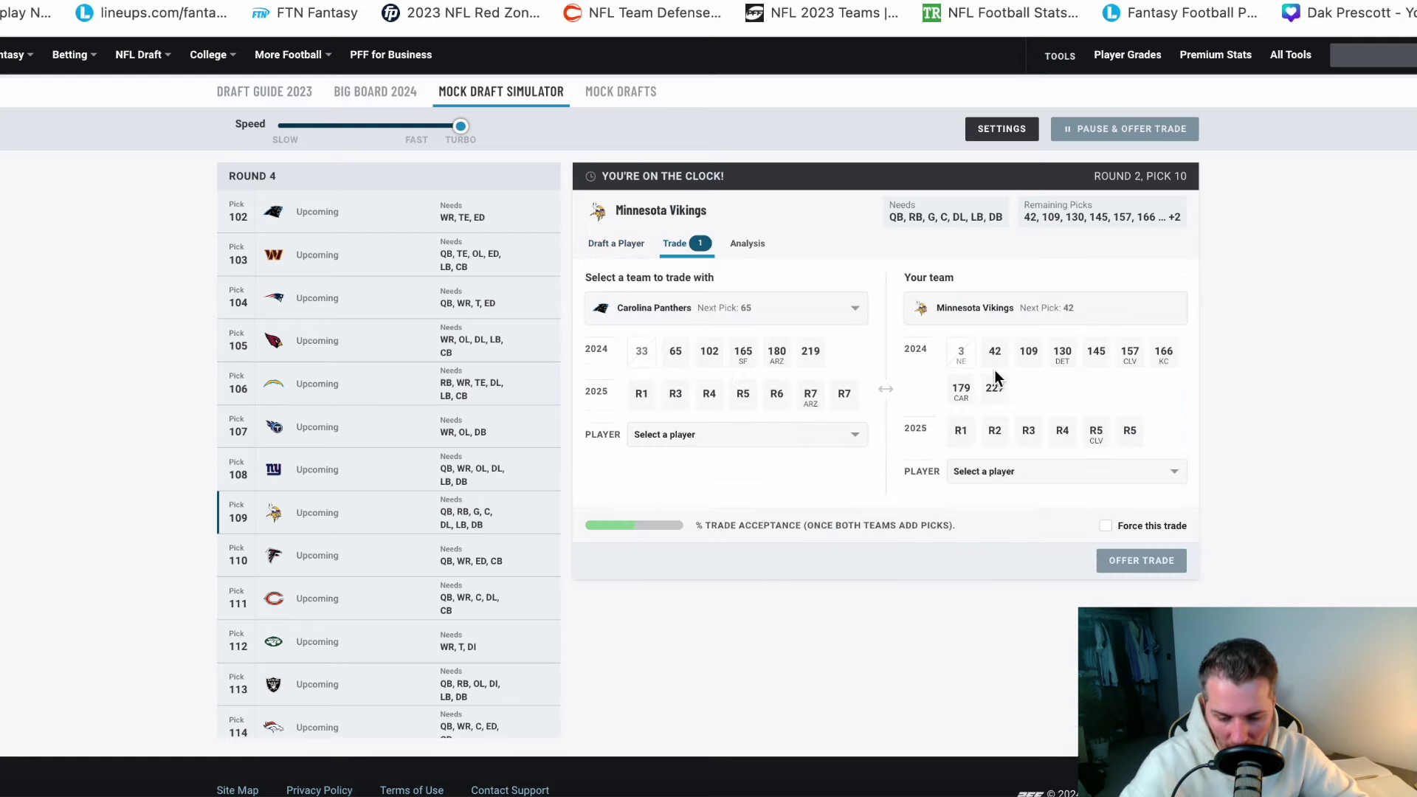
left_click(1033, 354)
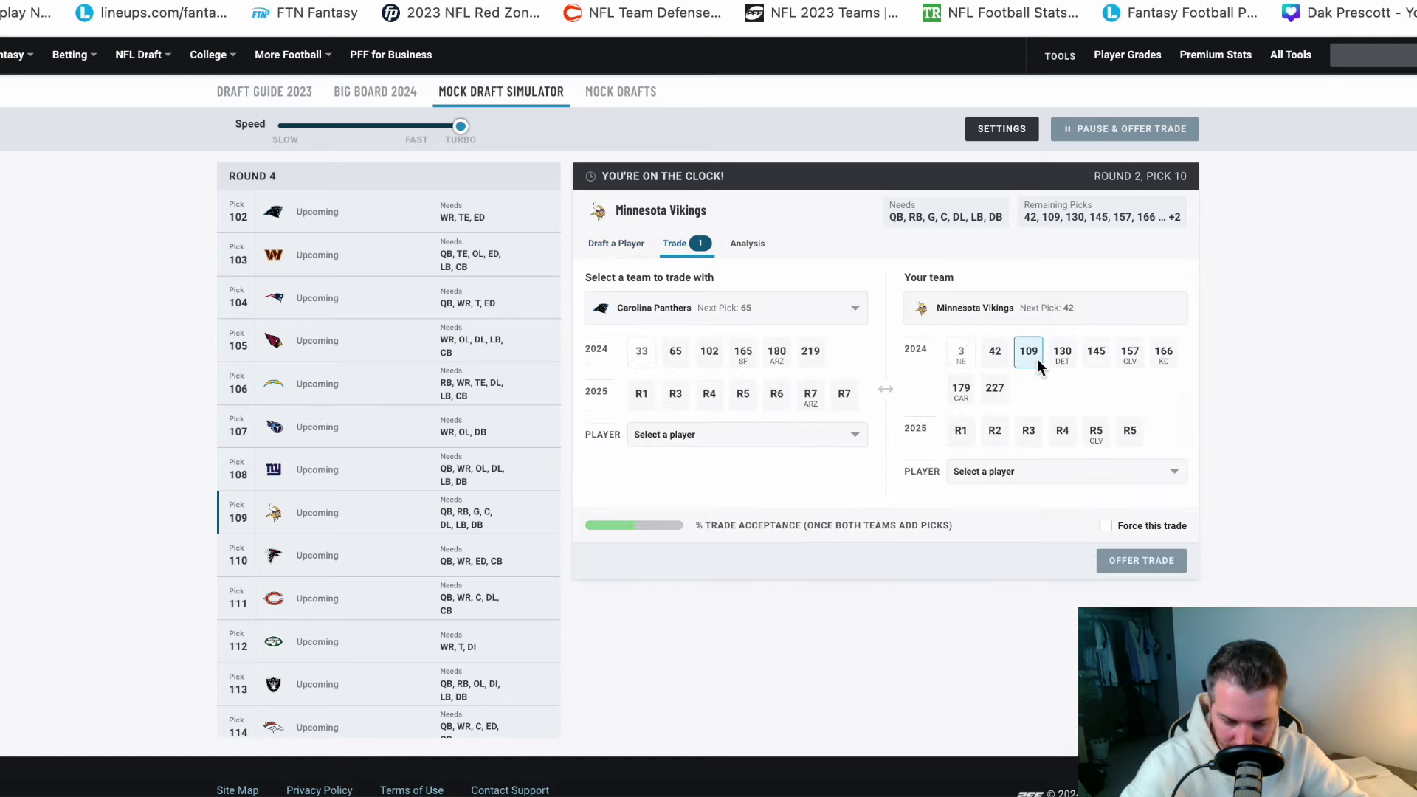
left_click(1092, 355)
left_click(675, 307)
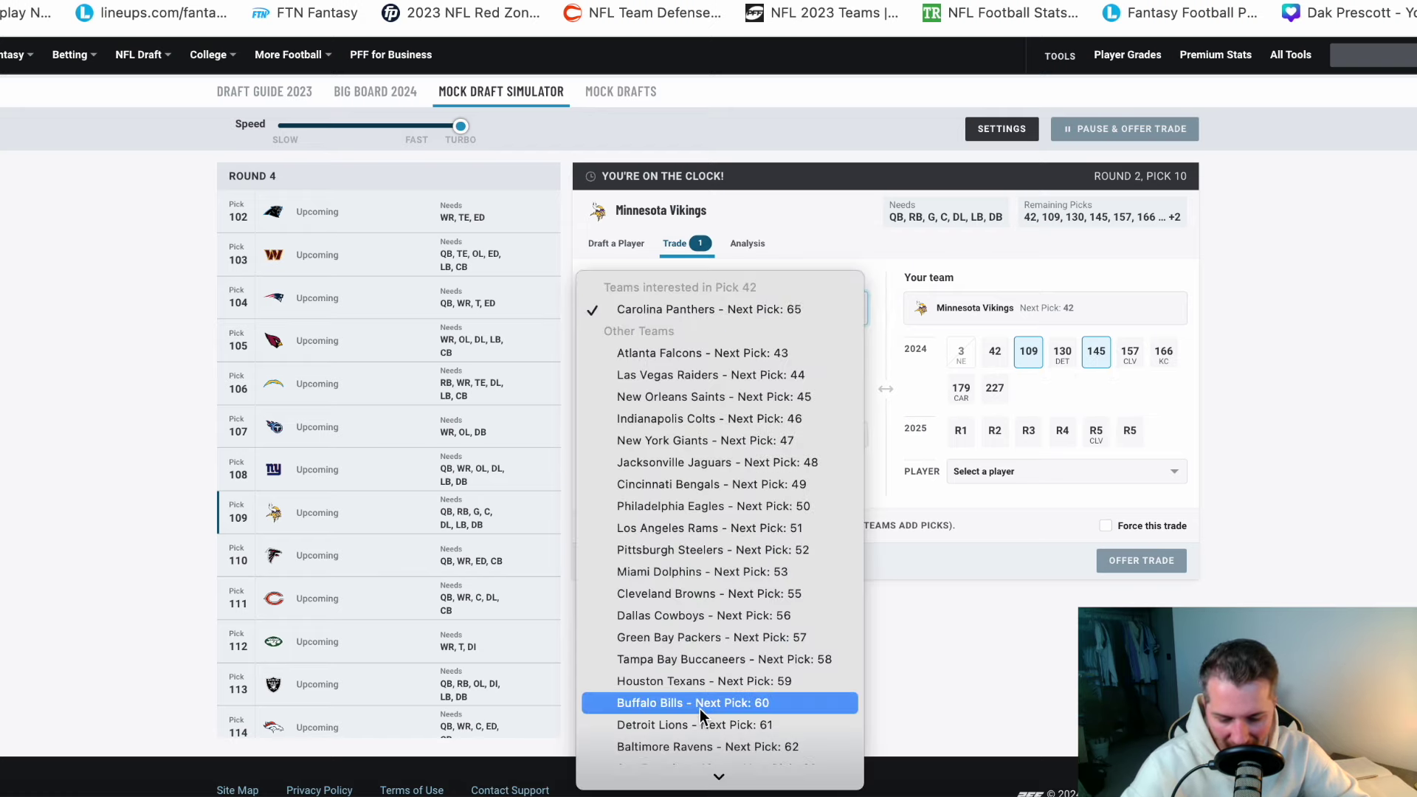
left_click(126, 445)
scroll(320, 397, "up", 3)
scroll(321, 397, "up", 10)
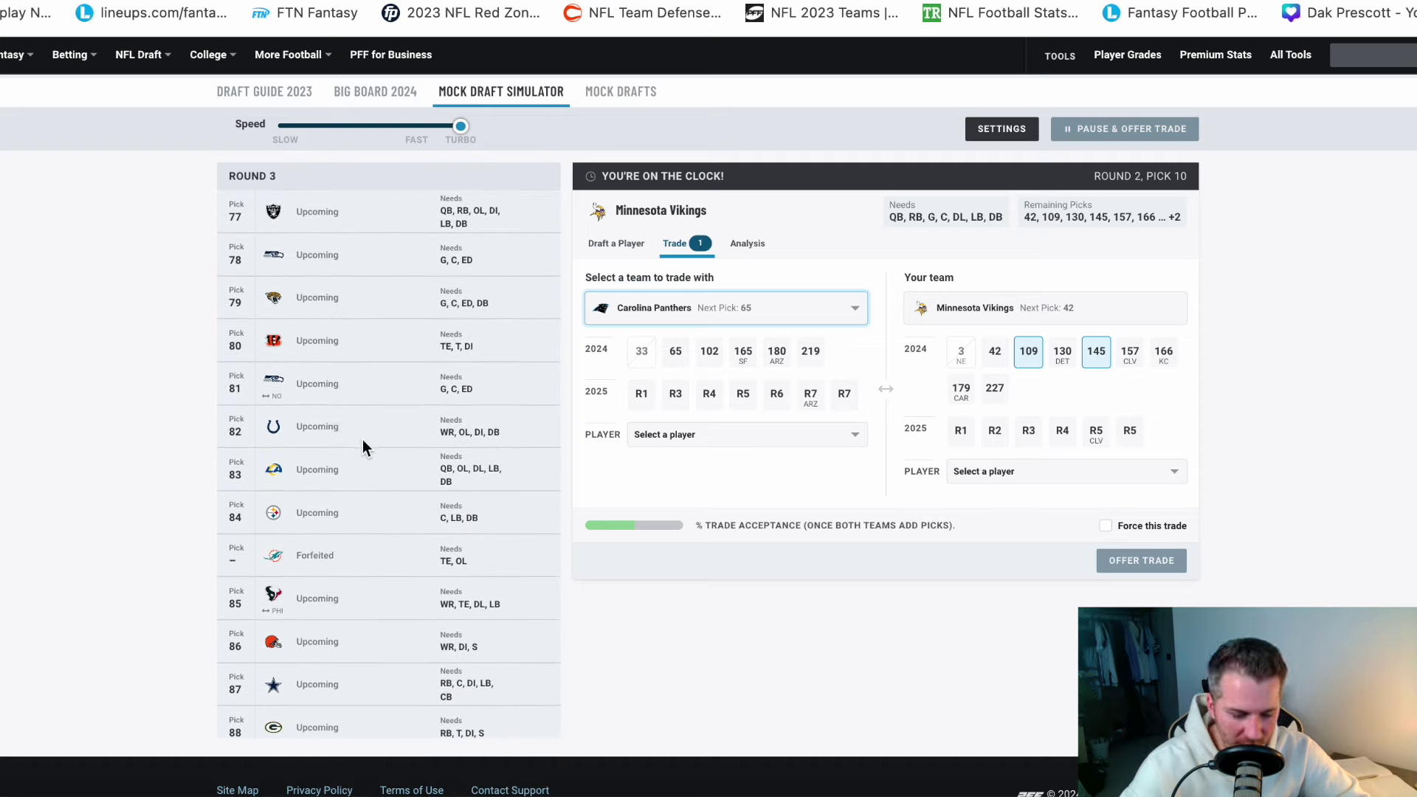
scroll(361, 438, "up", 3)
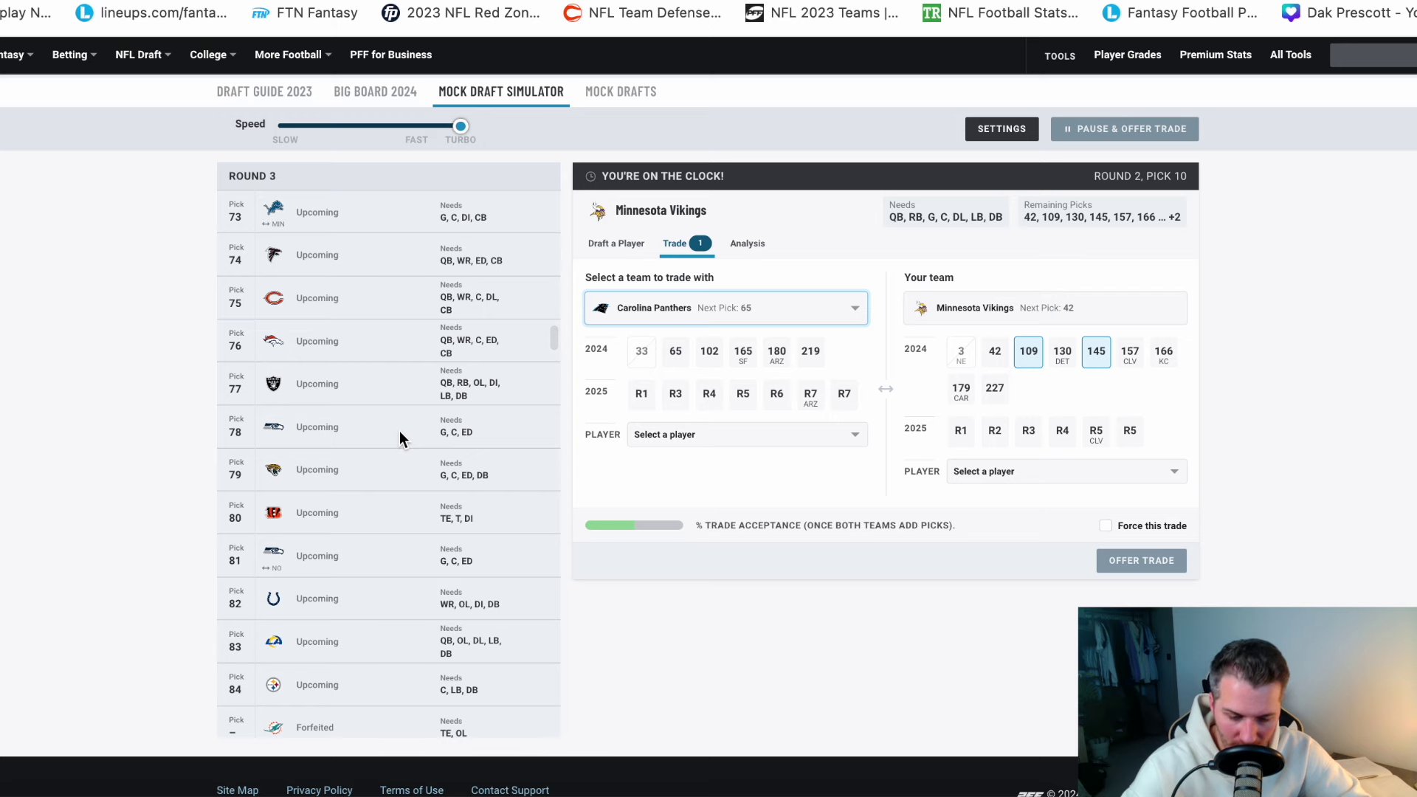
- Set the Seattle Seahawks as the trade partner and force the trade that sends them picks 109 and 145
left_click(647, 315)
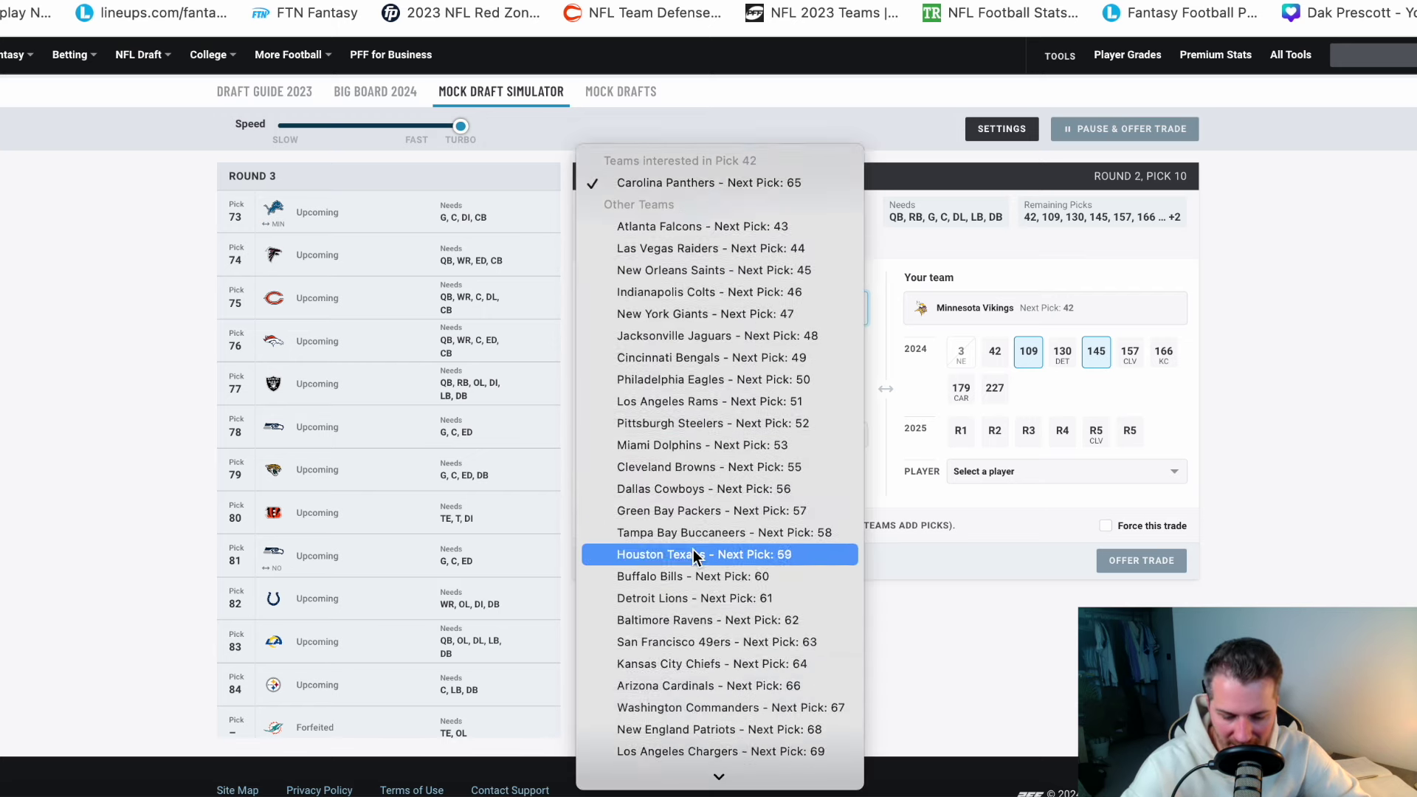
scroll(693, 554, "down", 2)
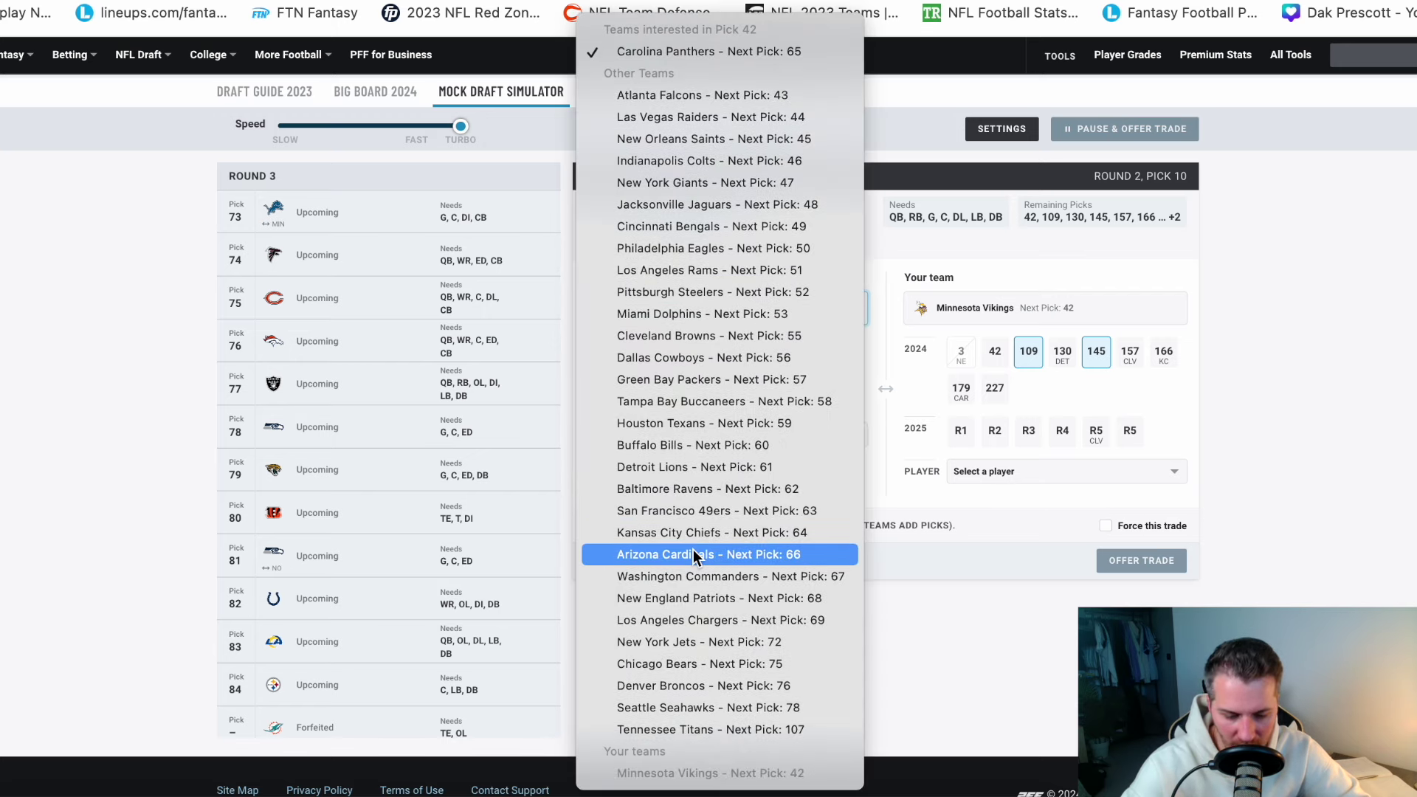
left_click(701, 707)
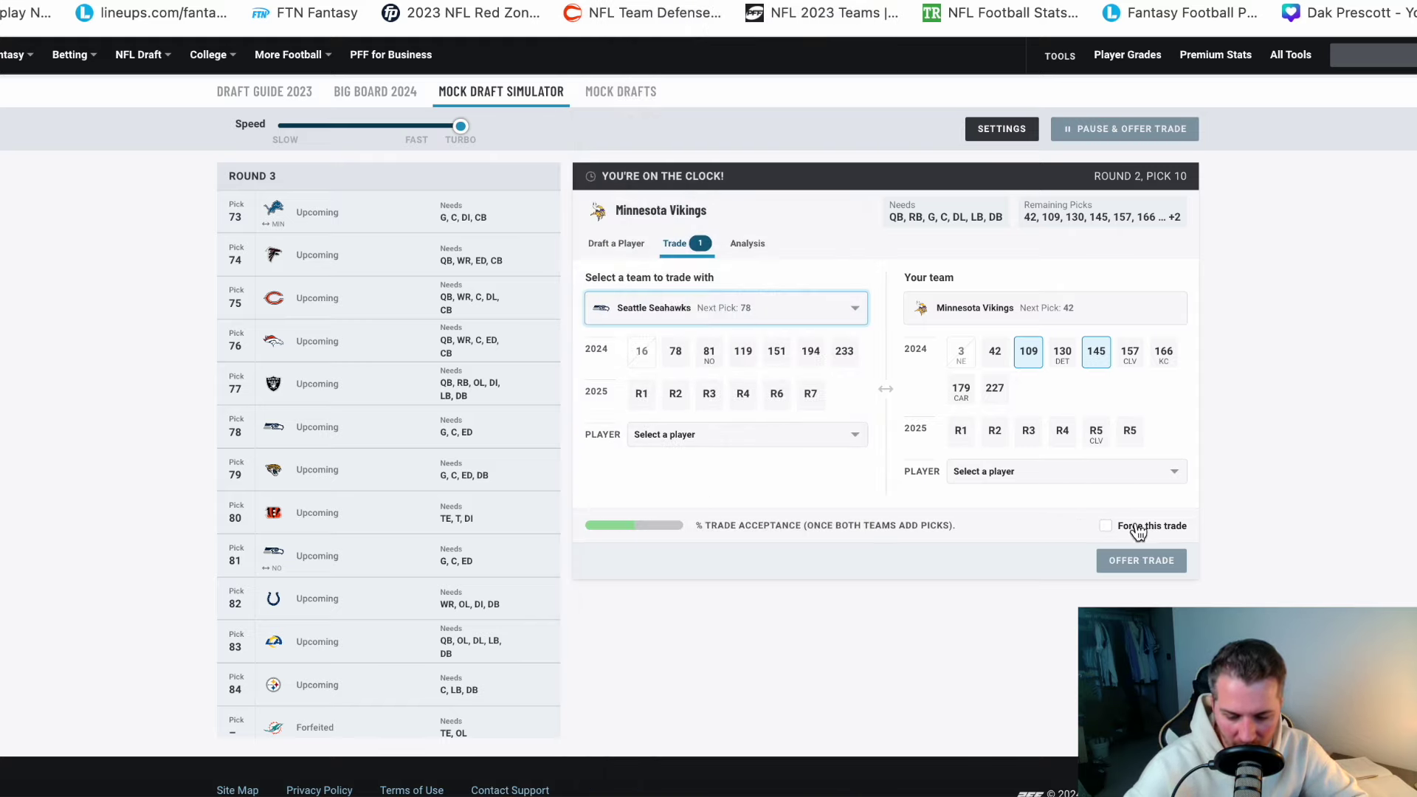
left_click(1111, 534)
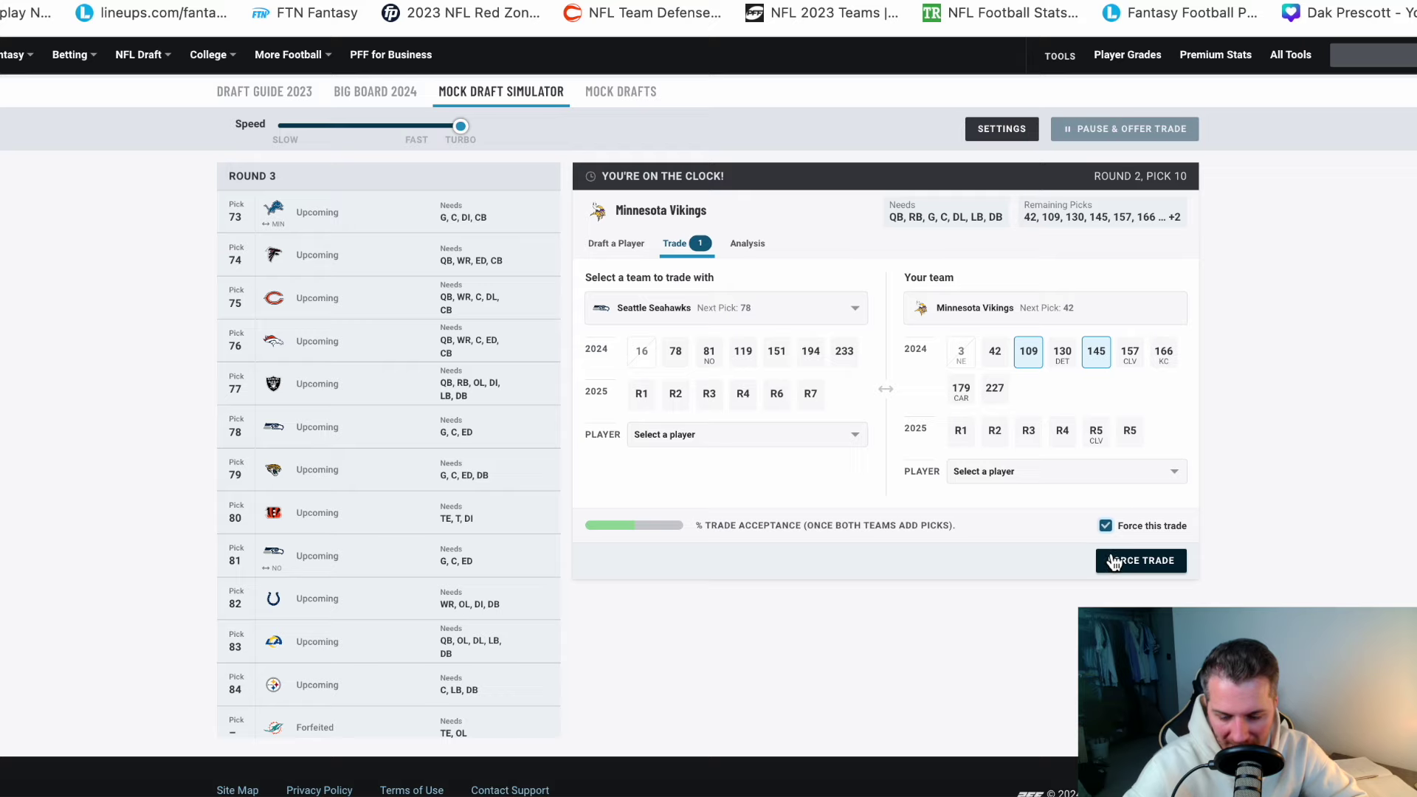
left_click(1115, 564)
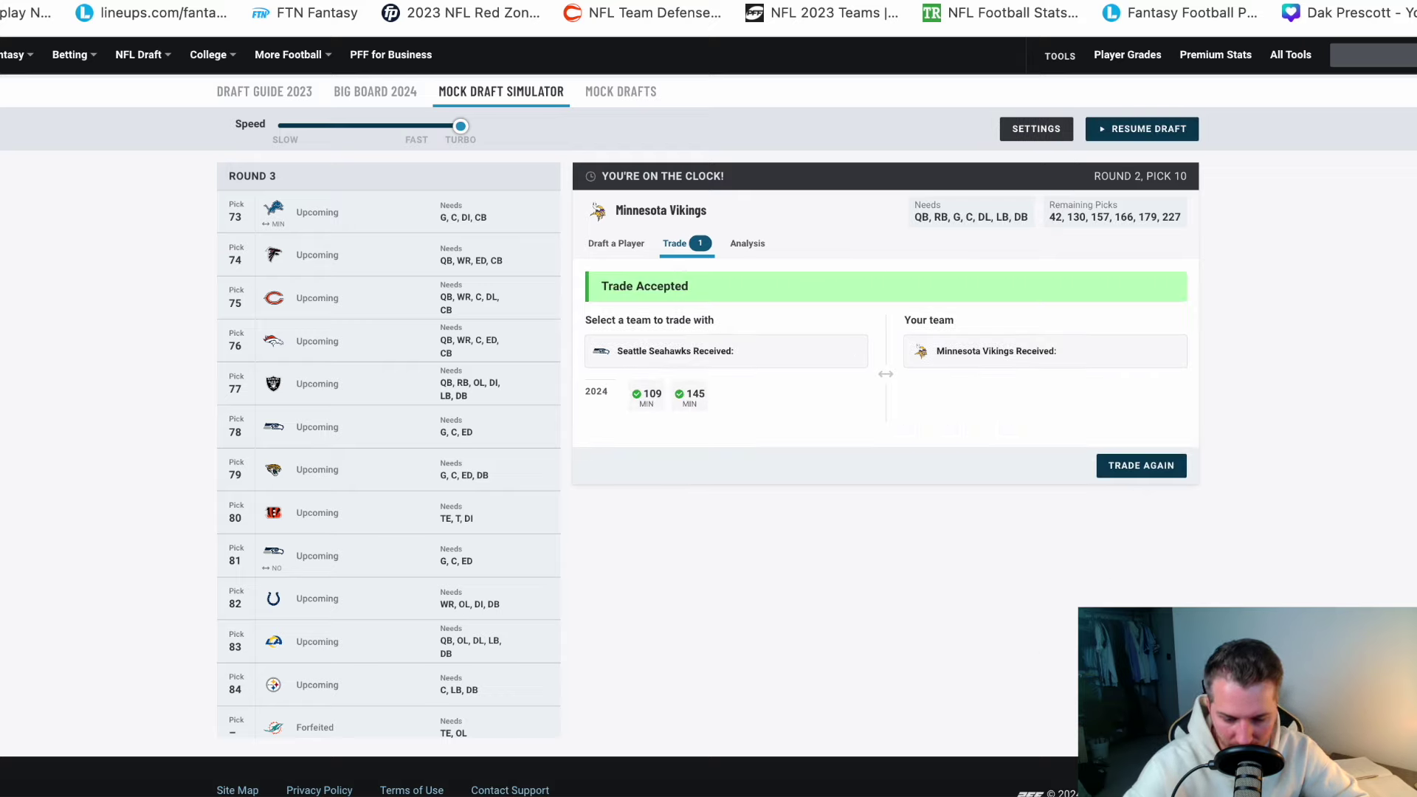
- Force a second trade with the Seattle Seahawks that gives the Vikings 2024 pick 78
left_click(615, 243)
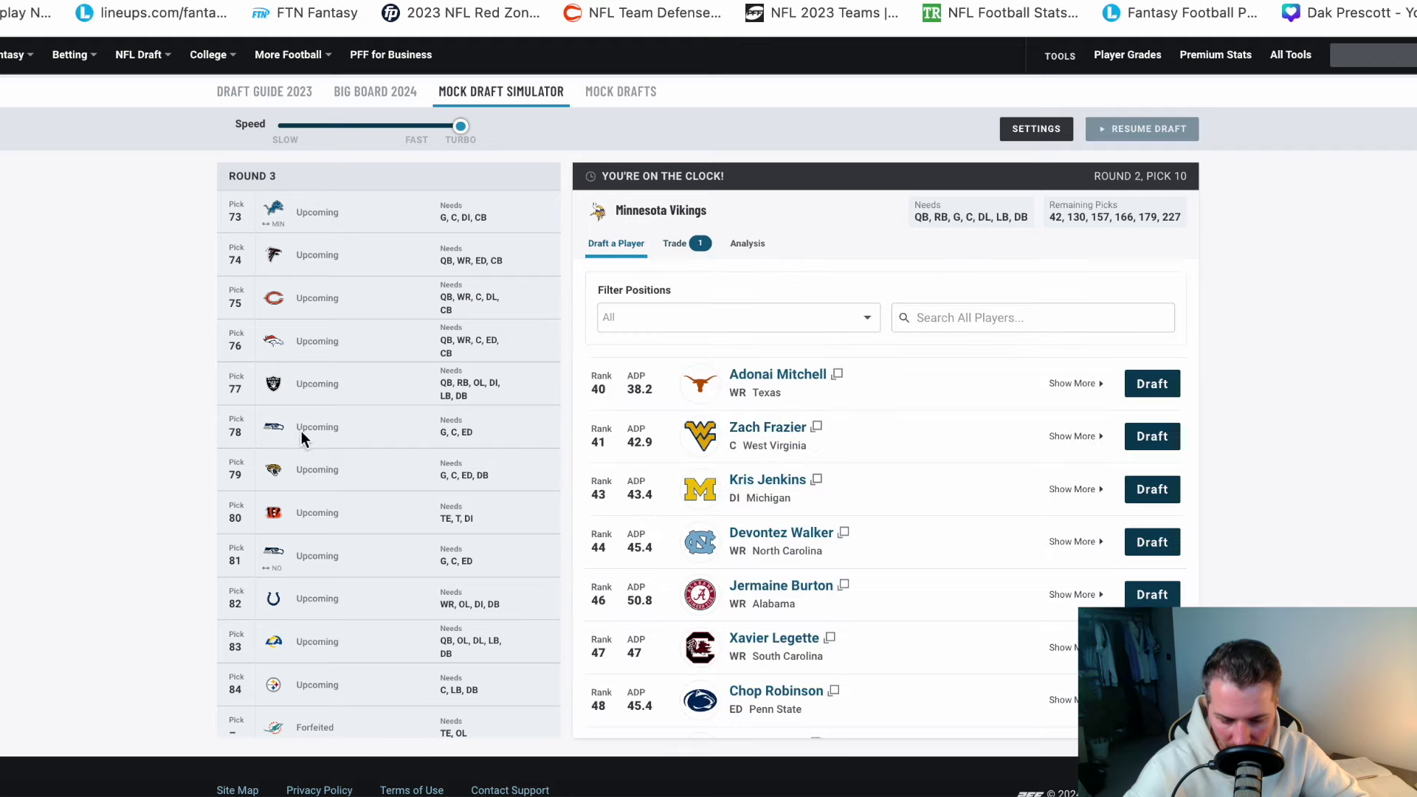
left_click(673, 243)
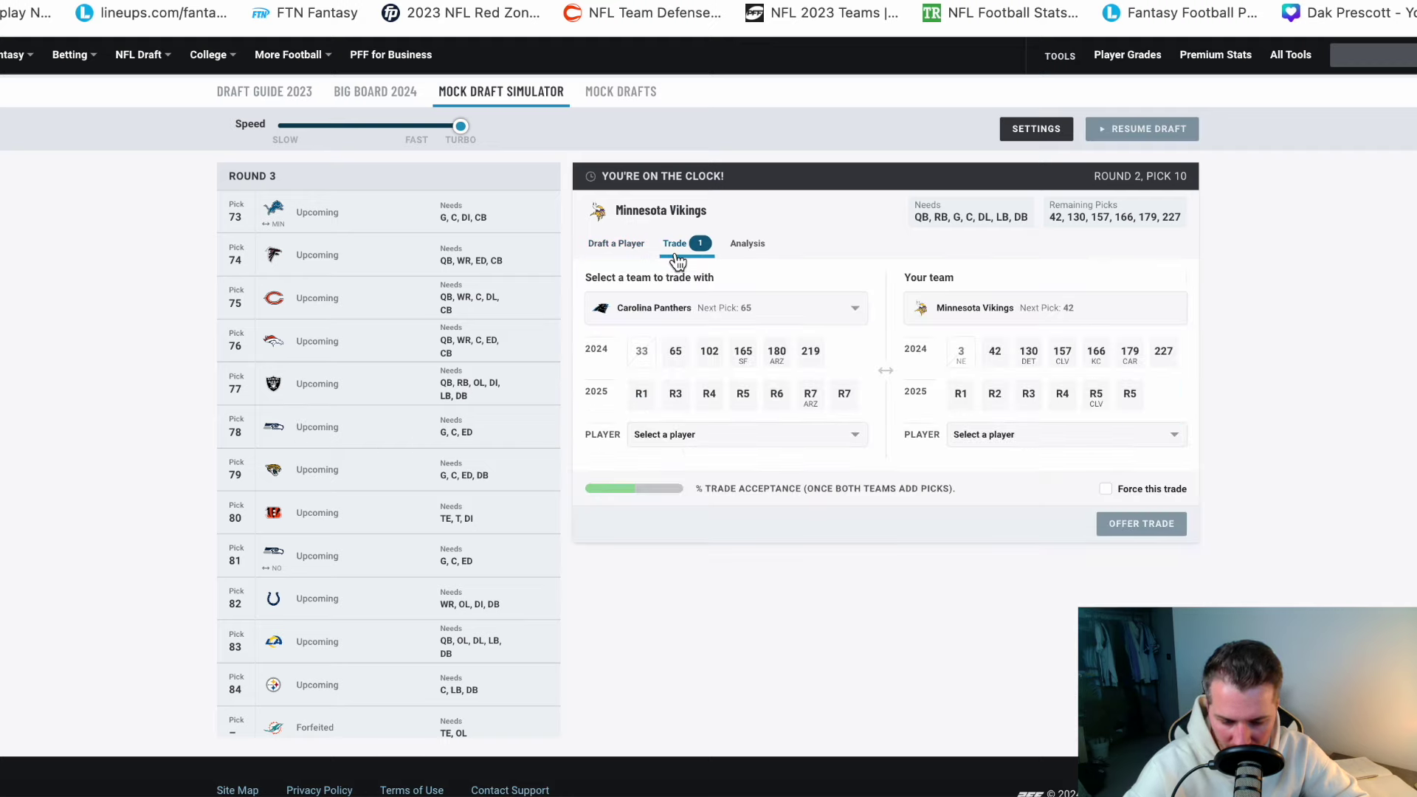
left_click(678, 318)
scroll(705, 634, "down", 3)
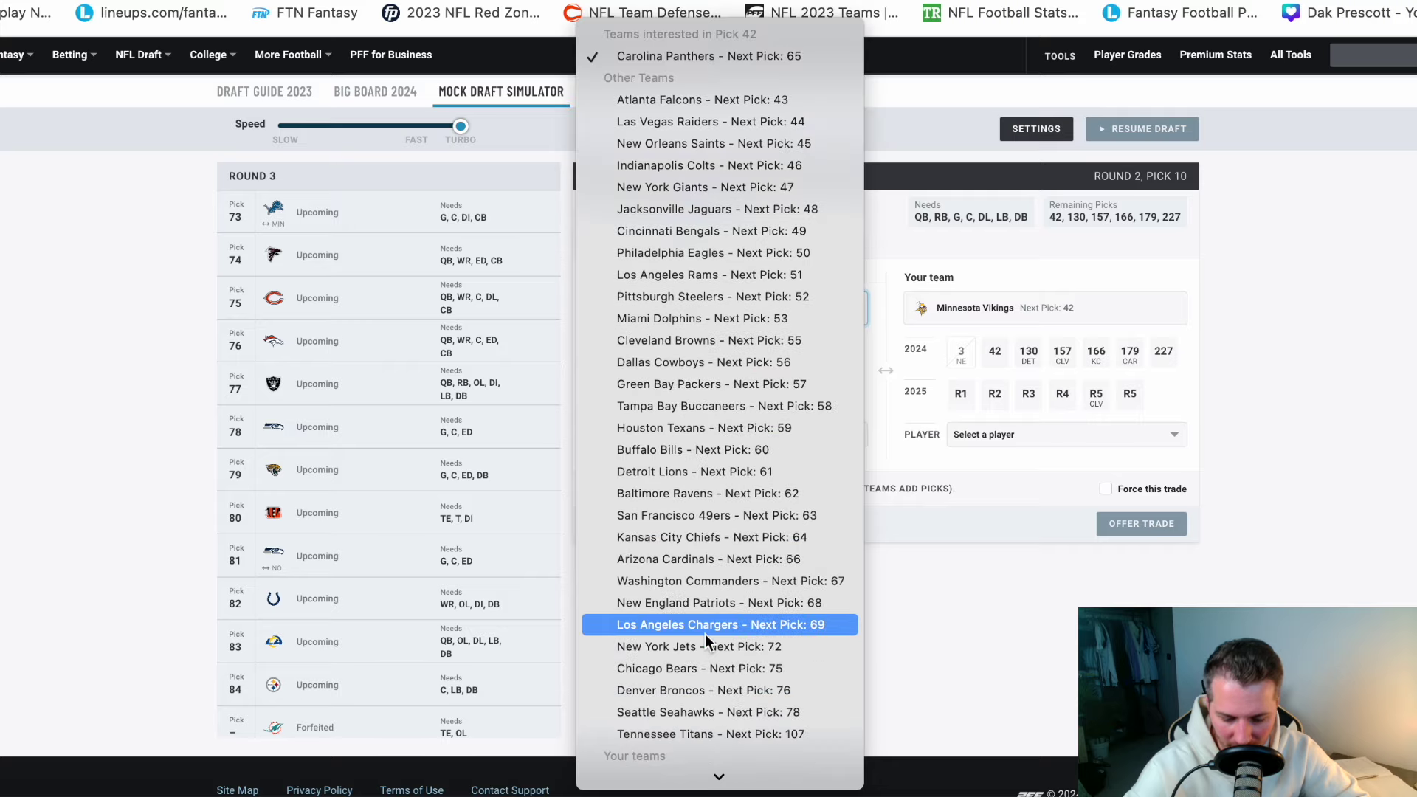
left_click(689, 712)
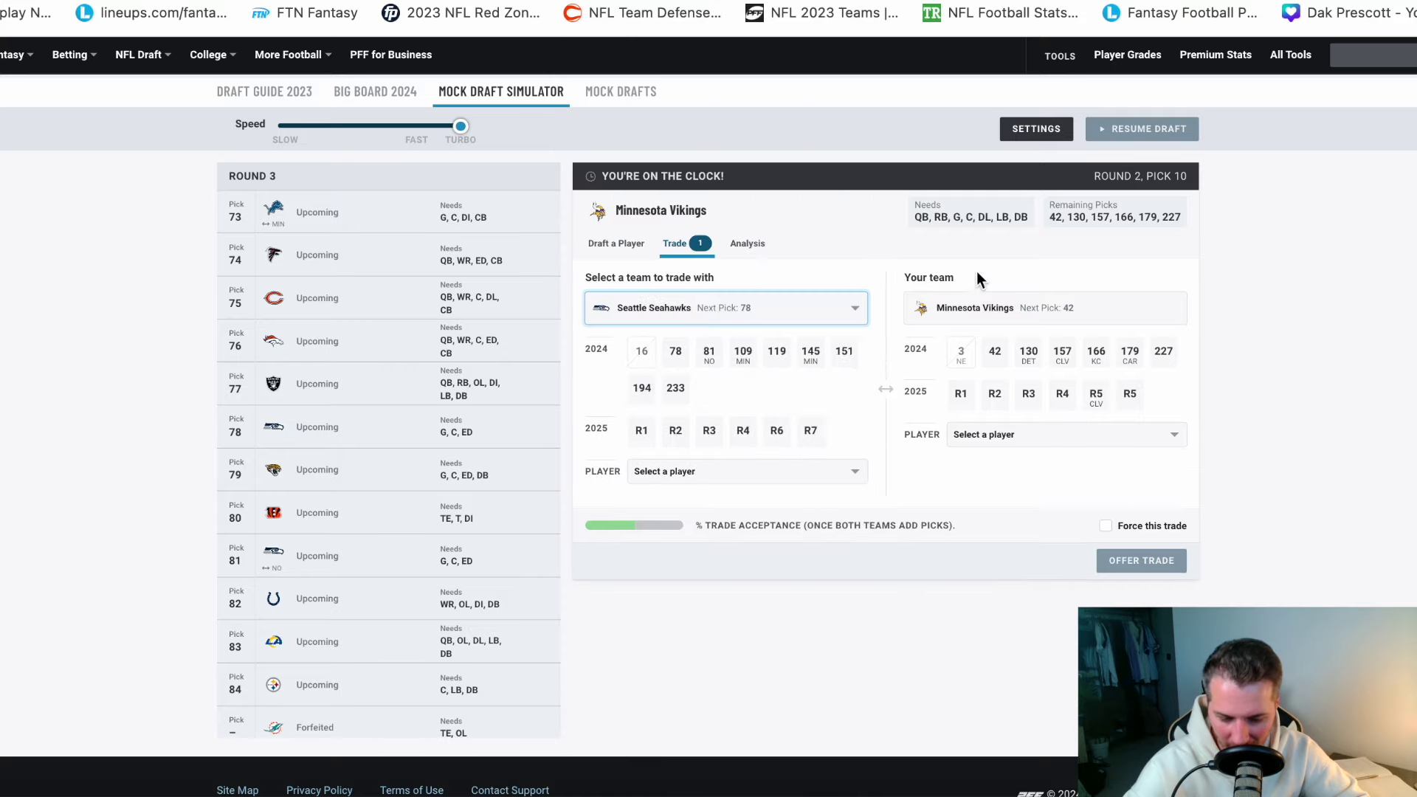
left_click(673, 354)
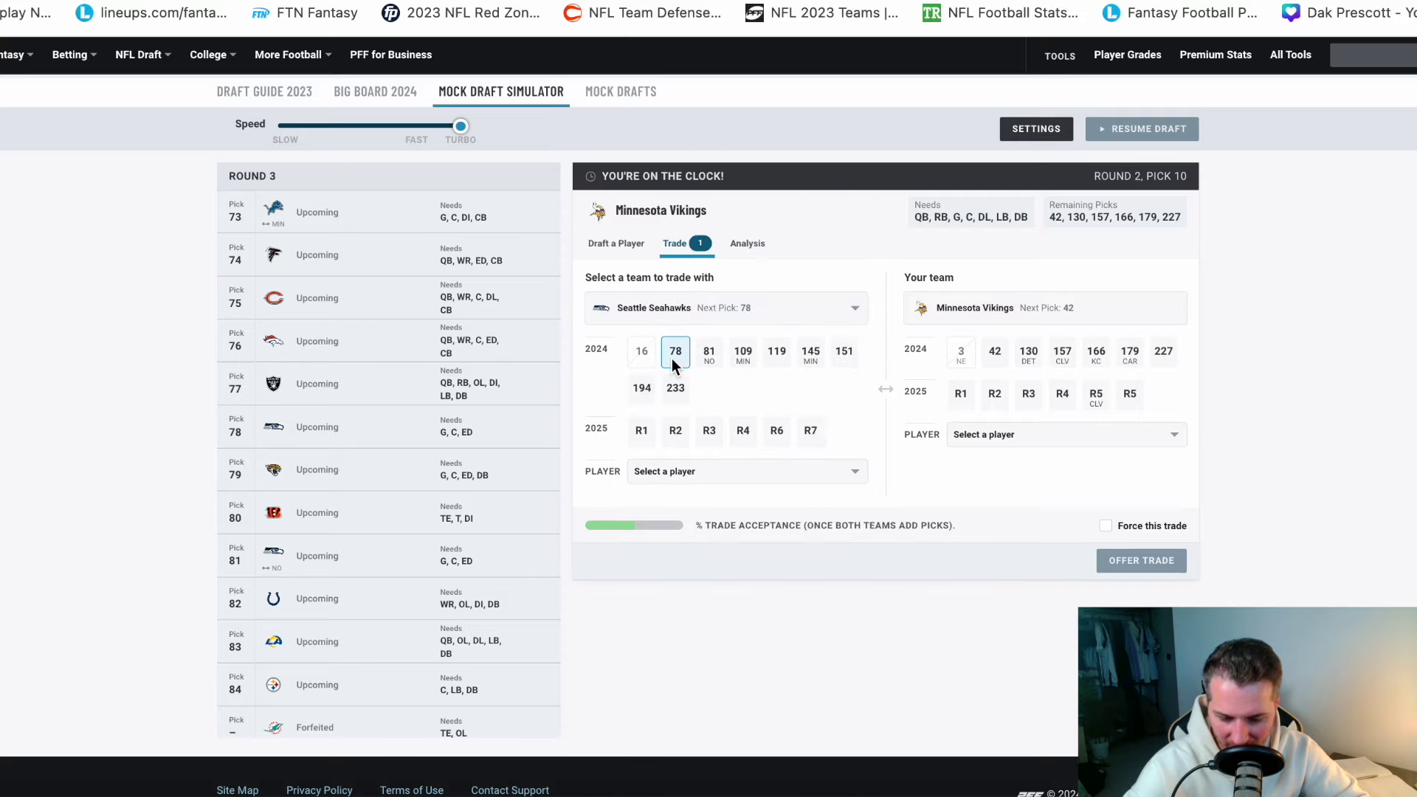
left_click(1103, 527)
left_click(1123, 563)
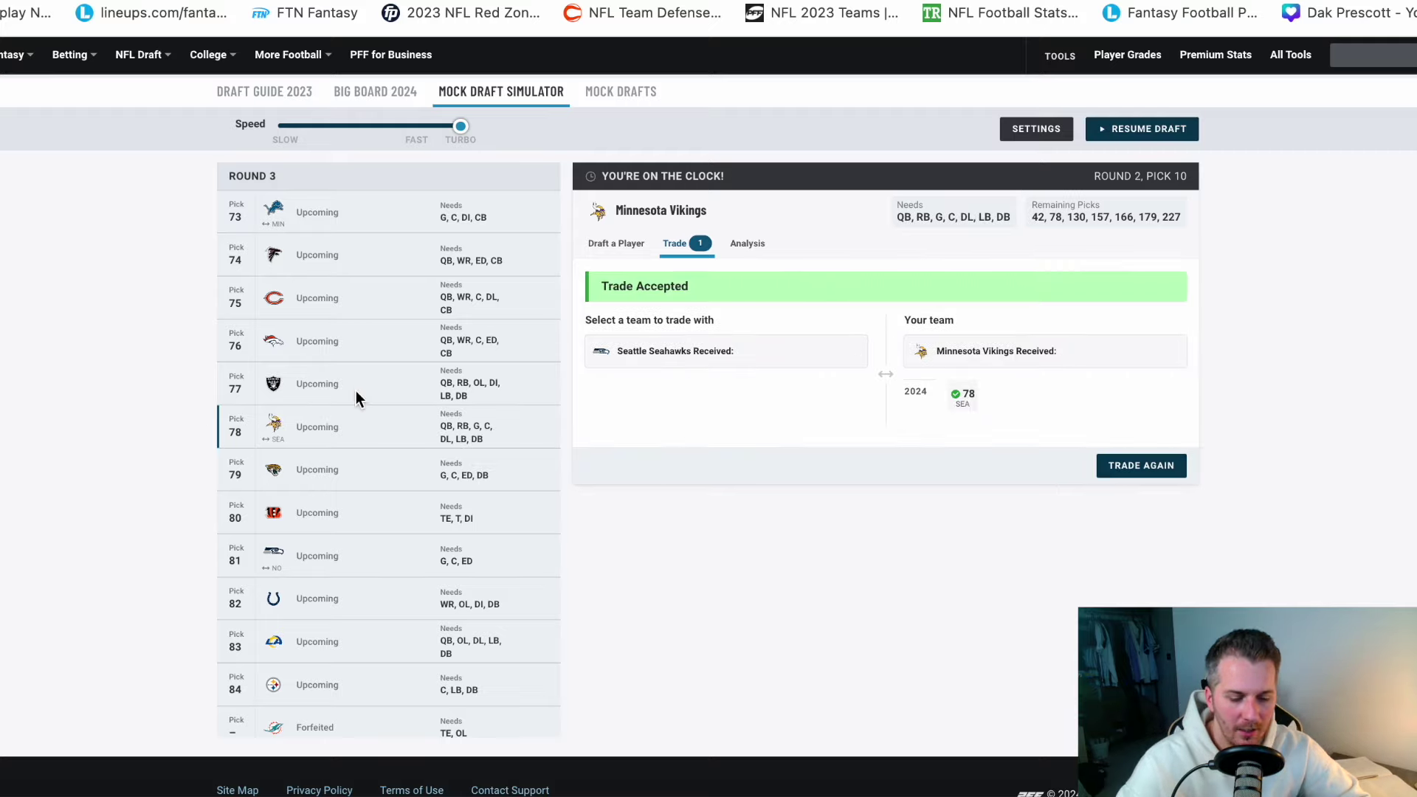
- Check the round 2 draft order around pick 42 and filter the available players by position ED
scroll(356, 399, "up", 15)
scroll(355, 398, "down", 5)
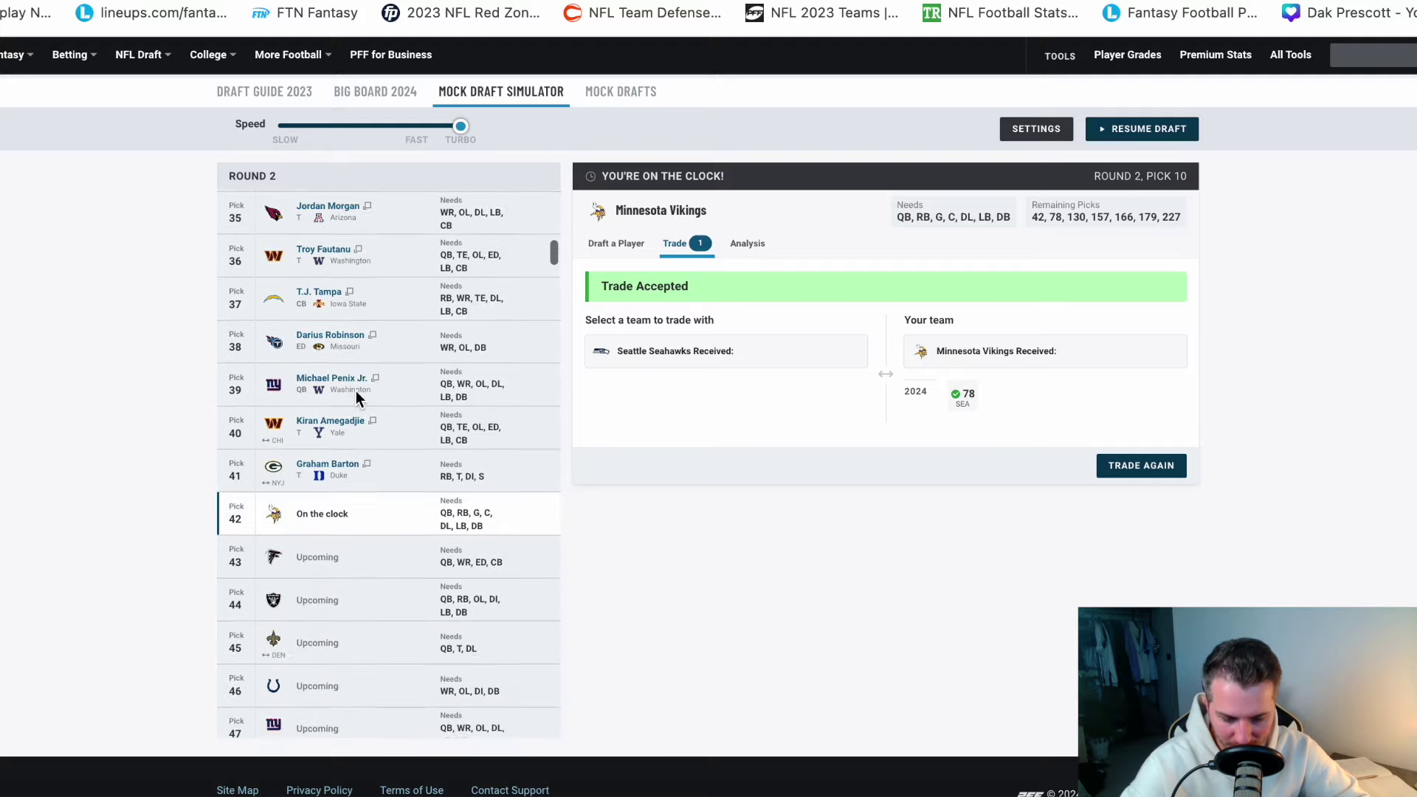
scroll(356, 391, "down", 1)
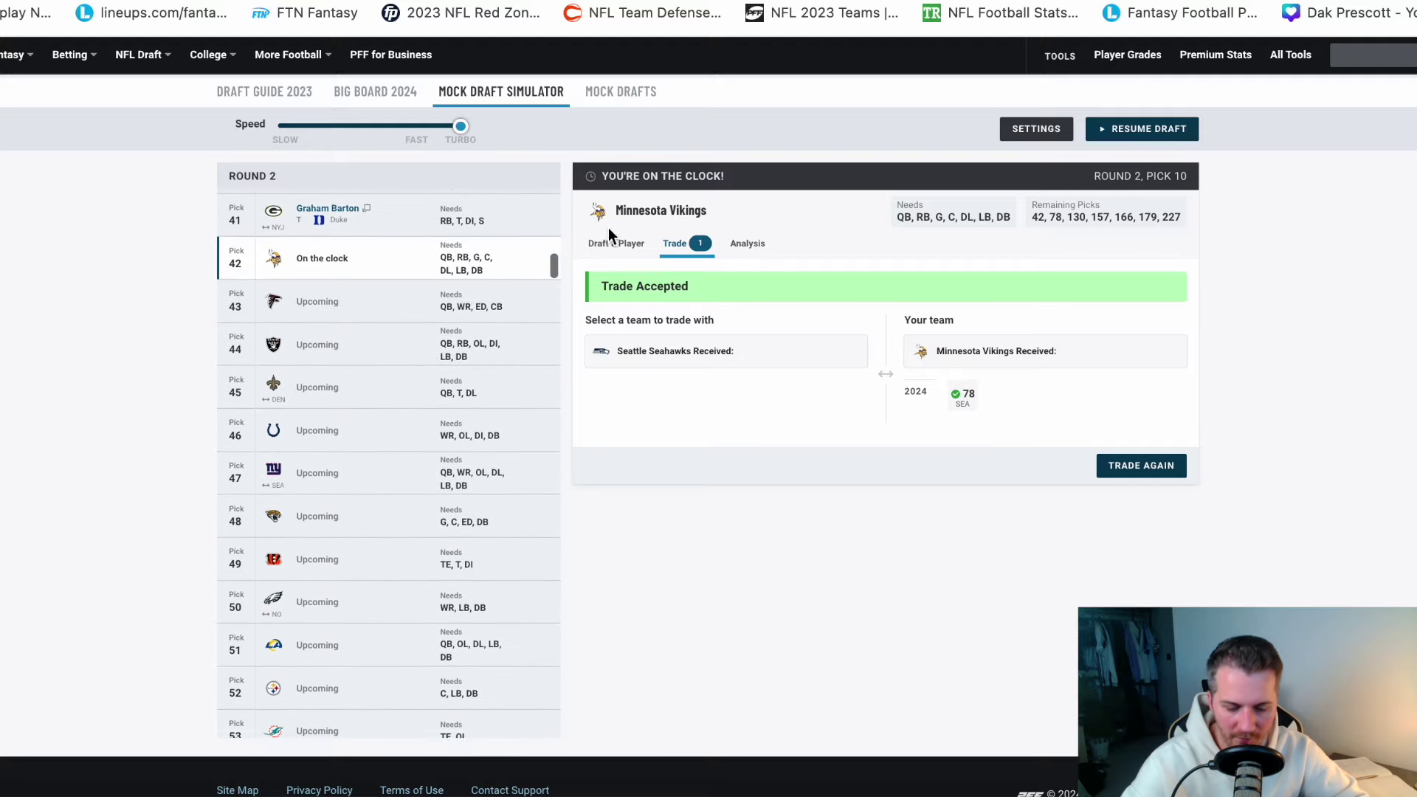
left_click(615, 243)
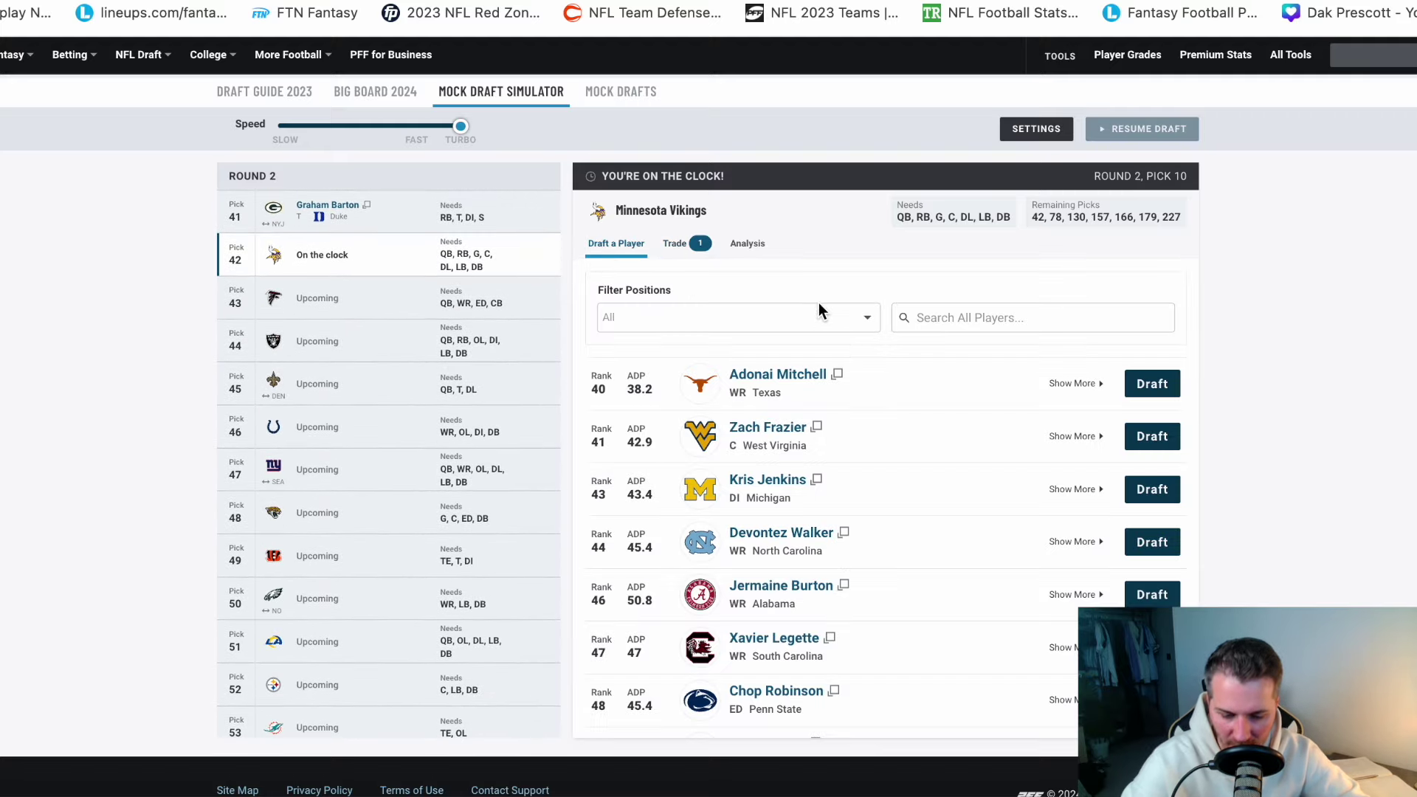
left_click(760, 320)
left_click(634, 627)
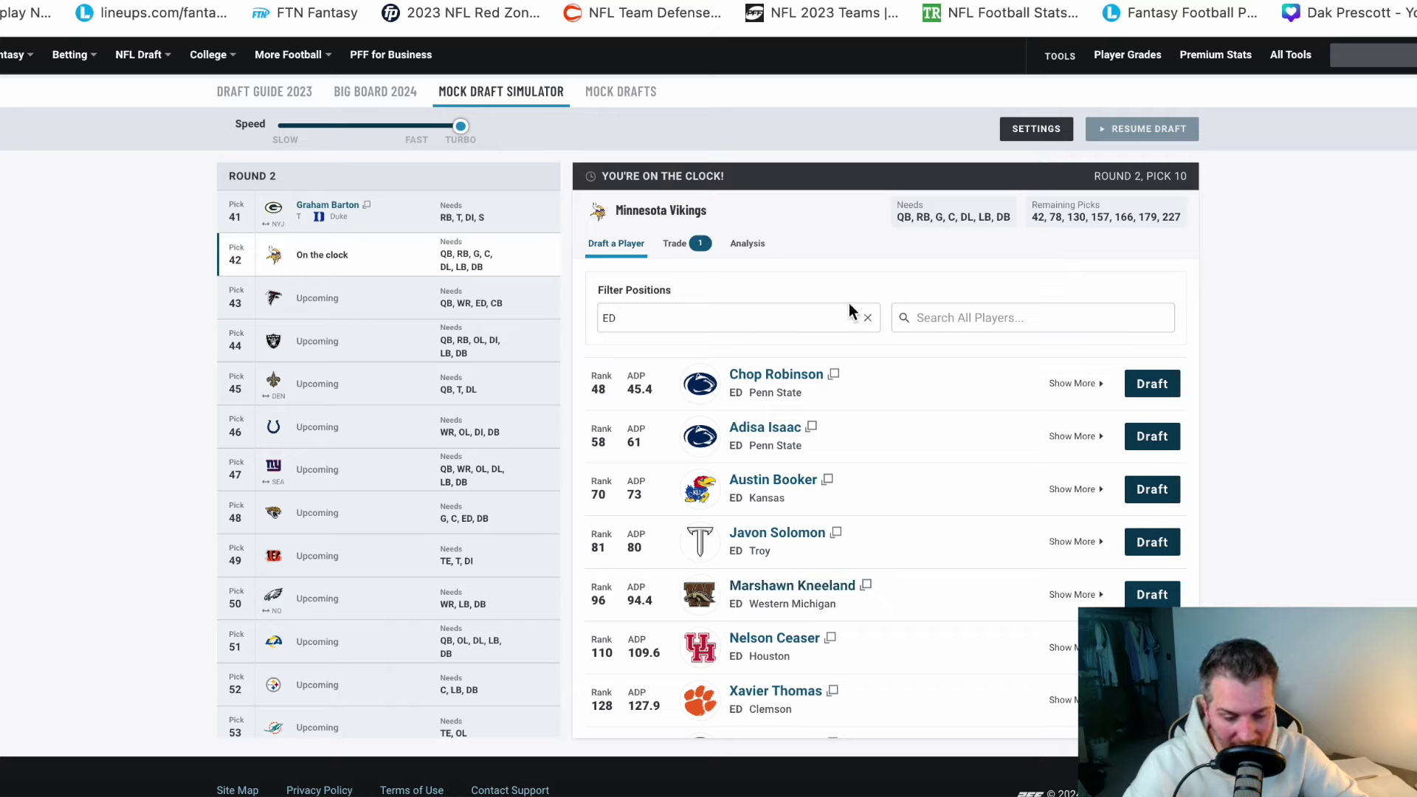
- Change the position filter to CB and examine the available cornerbacks with their rank, ADP and college
left_click(866, 325)
left_click(721, 320)
scroll(654, 583, "down", 2)
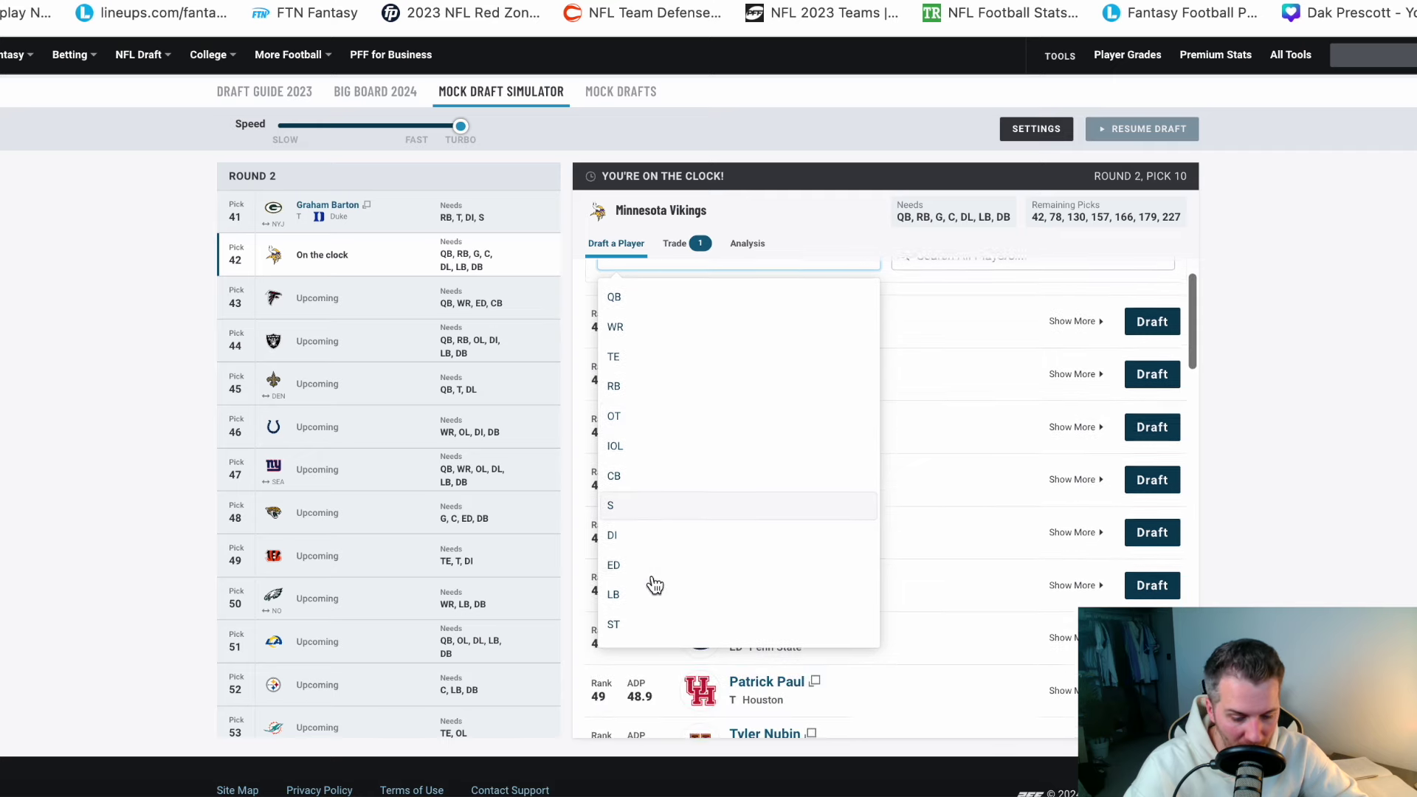
left_click(651, 504)
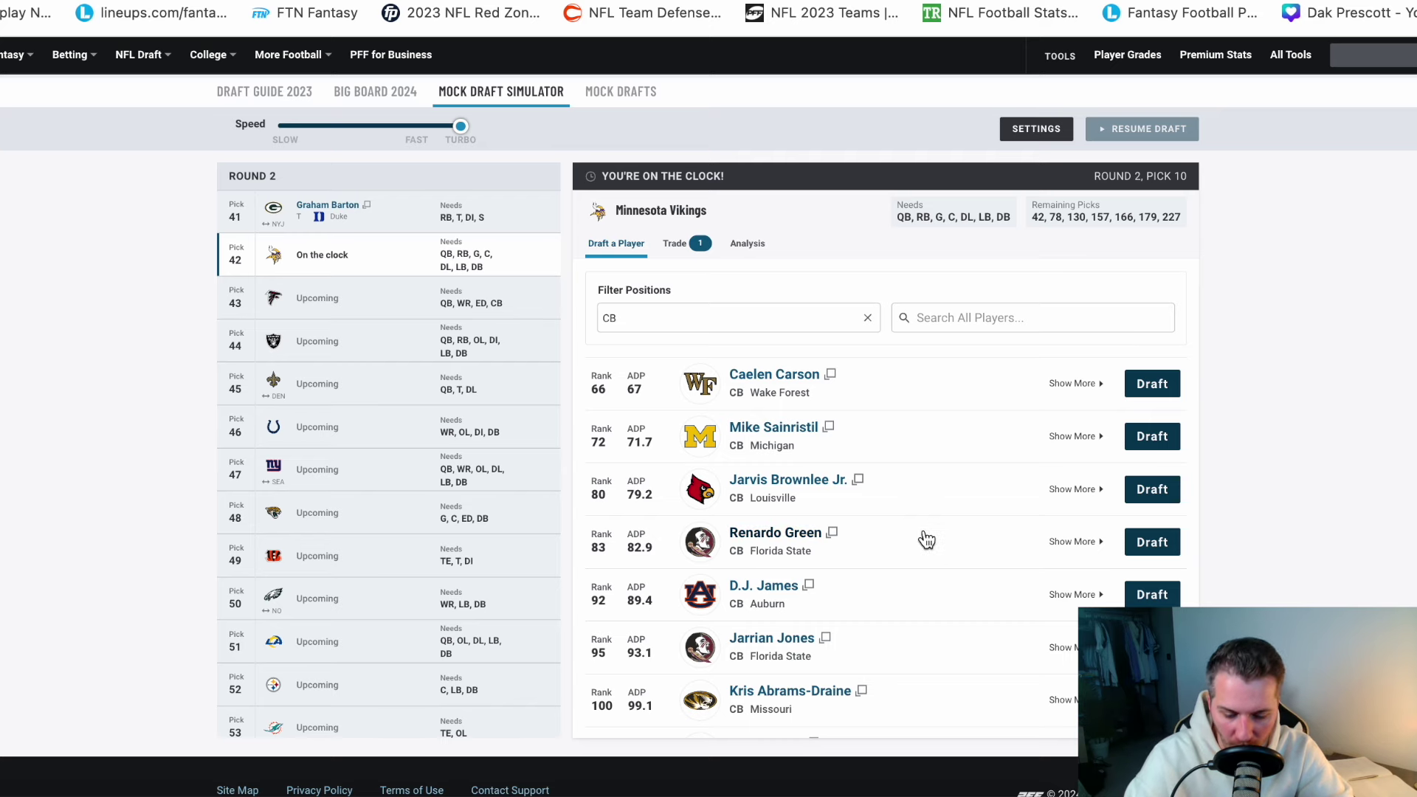
scroll(1011, 554, "up", 1)
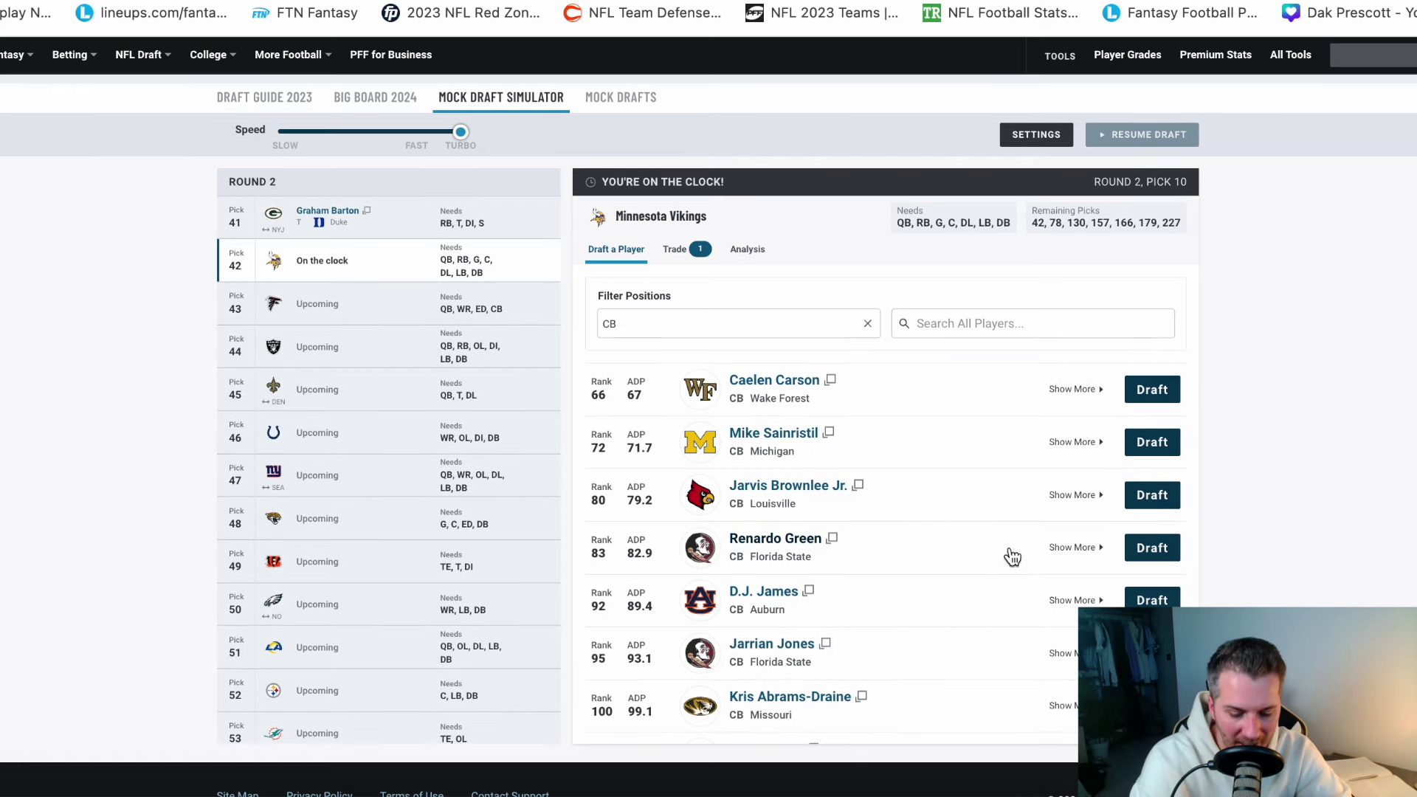
scroll(1011, 556, "down", 4)
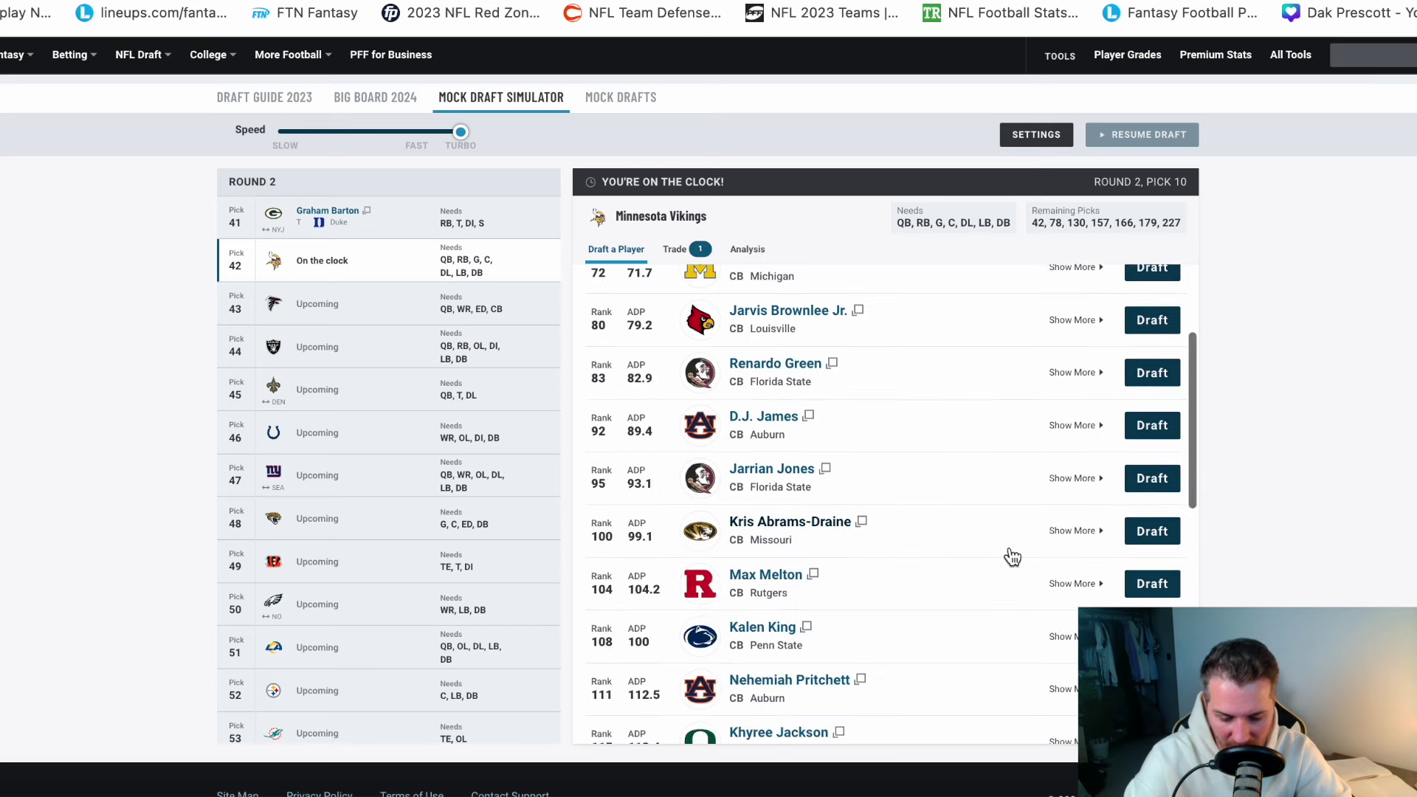
scroll(1011, 556, "down", 3)
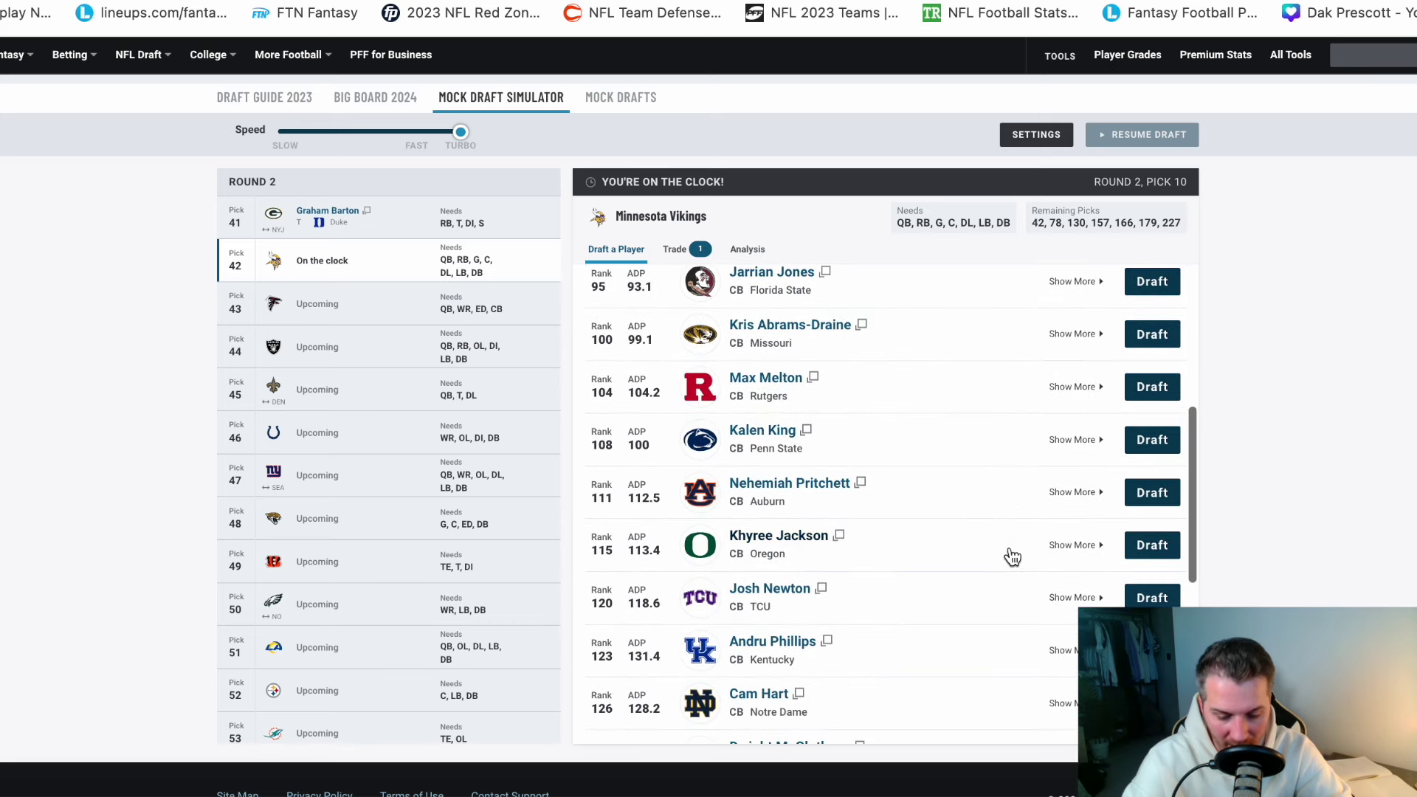
scroll(1011, 556, "down", 2)
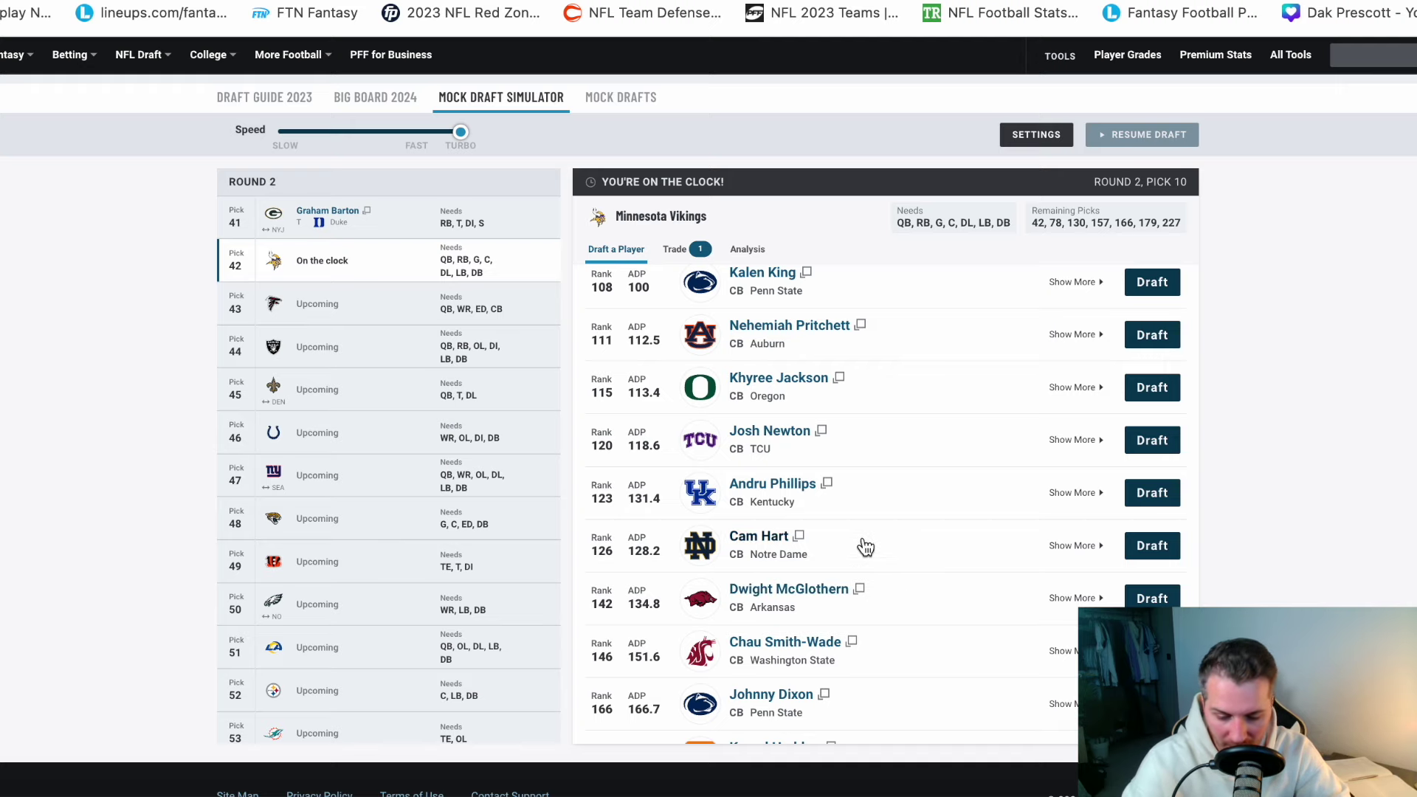
scroll(842, 541, "up", 3)
scroll(842, 541, "up", 5)
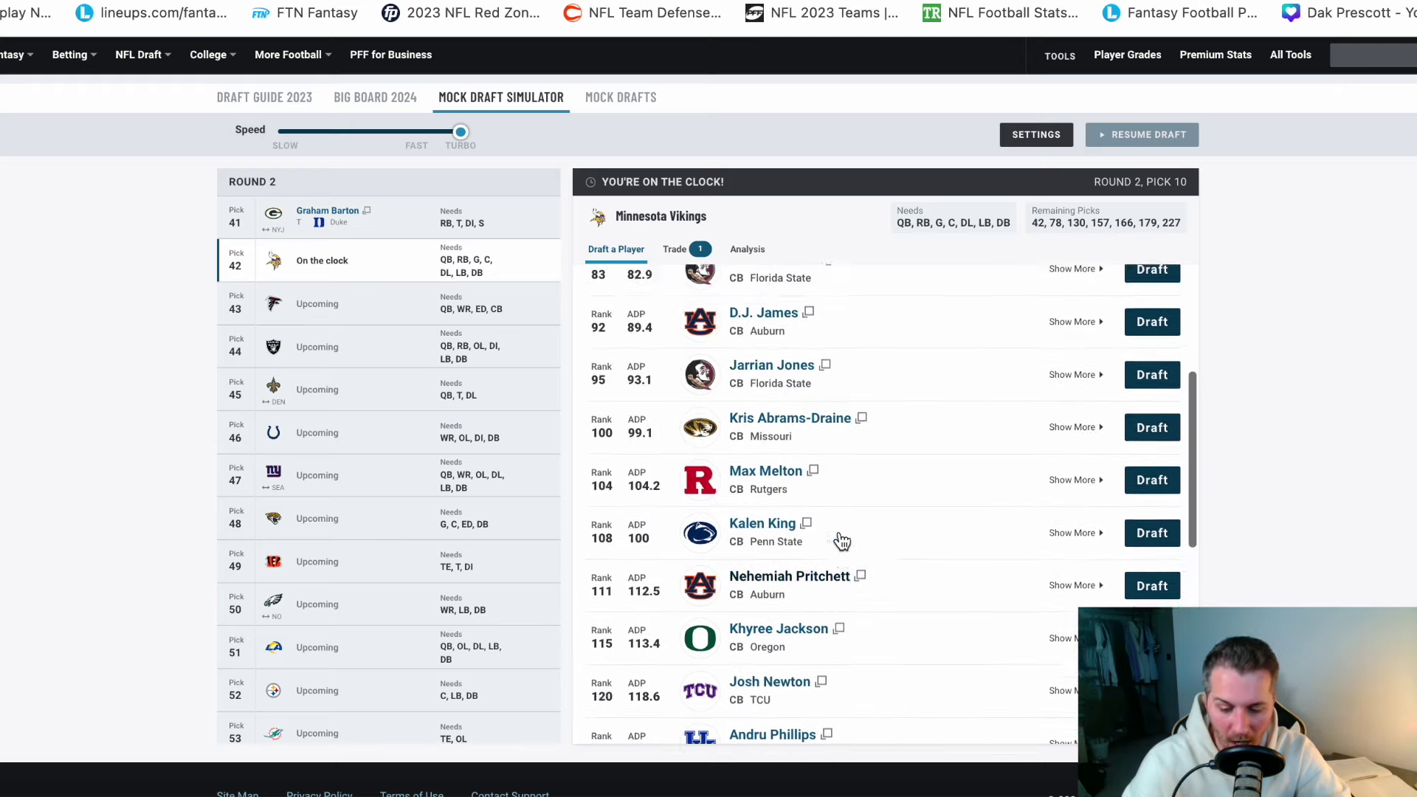
- Clear the CB position filter to list the available players of all positions
left_click(668, 327)
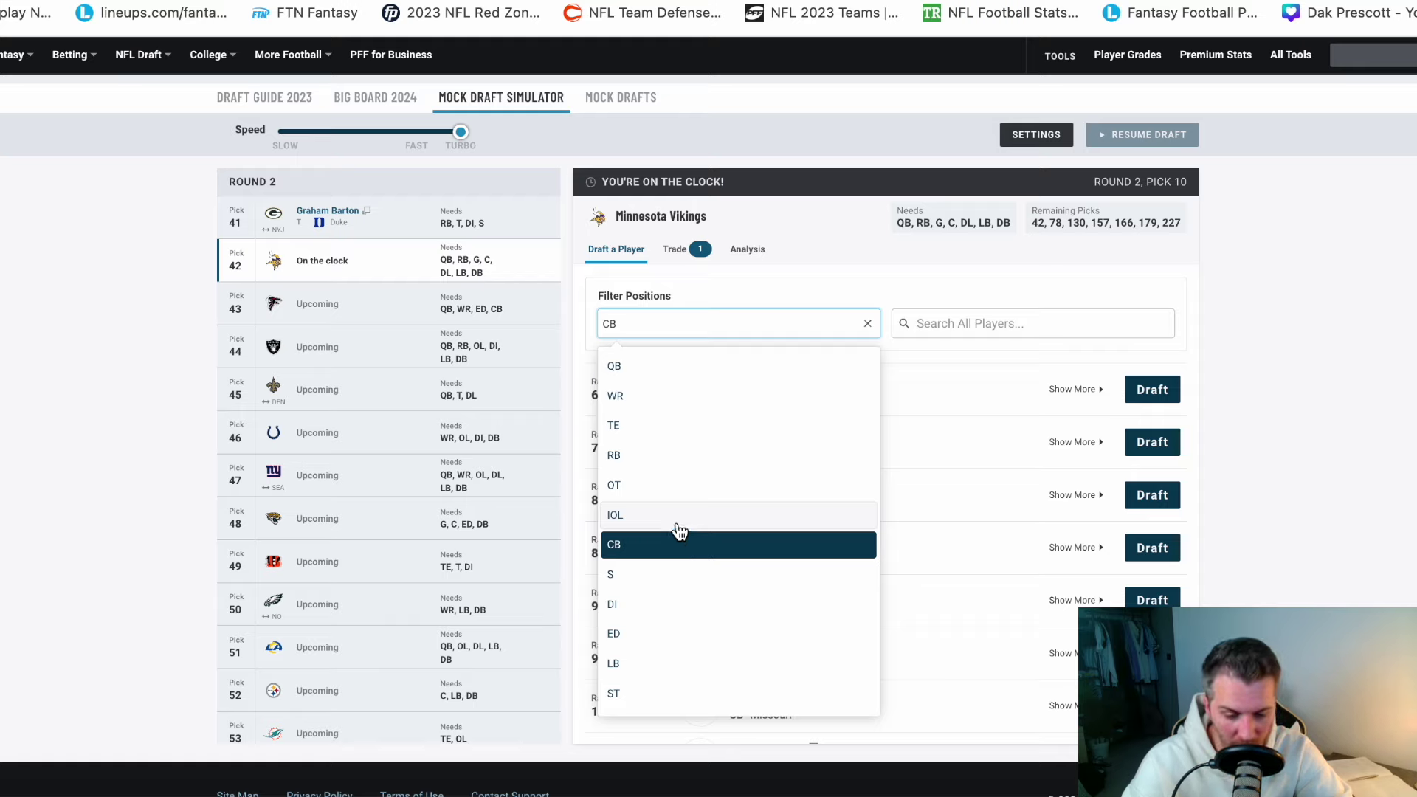
left_click(870, 326)
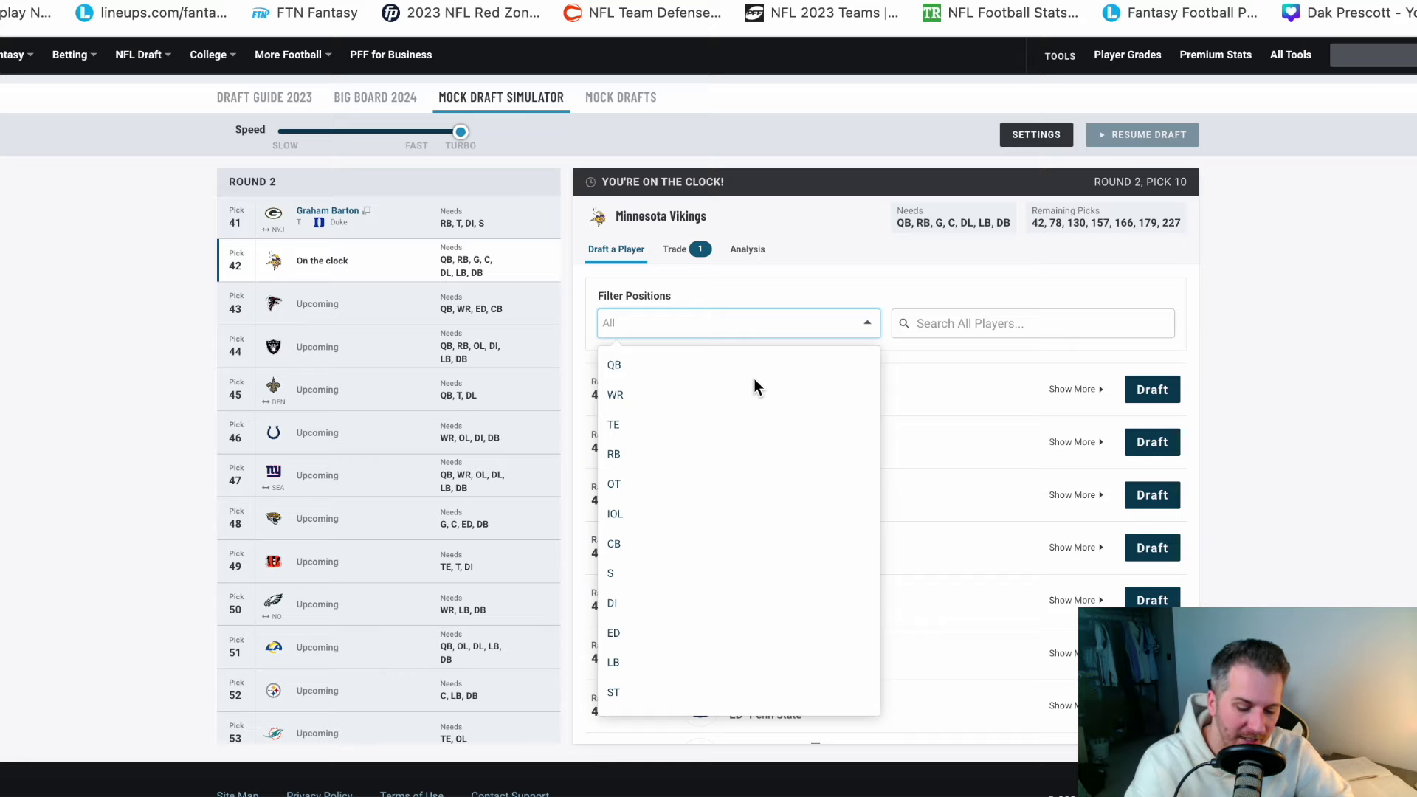
left_click(1381, 371)
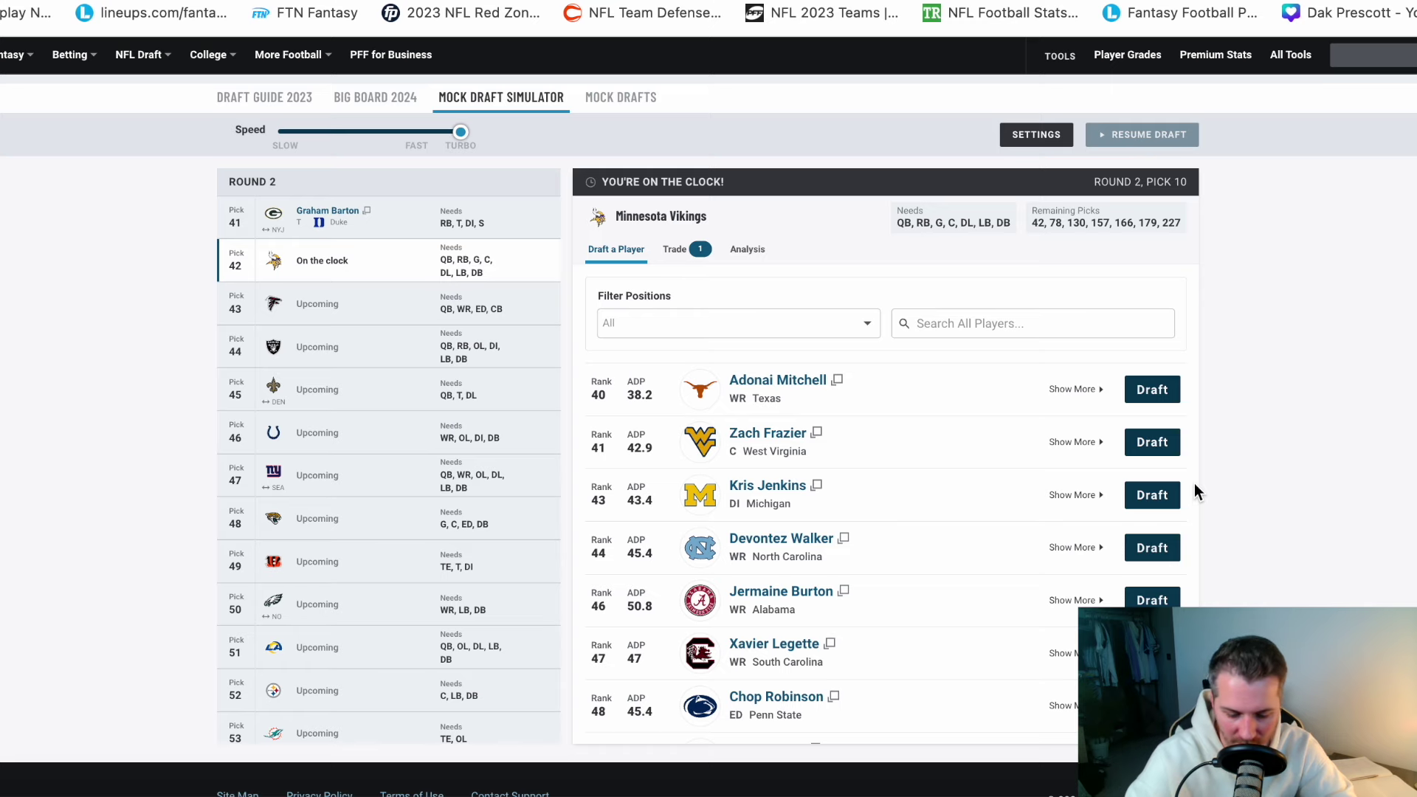
- Examine the best available players at all positions for pick 42, comparing their rank, ADP, position and college
scroll(904, 631, "down", 1)
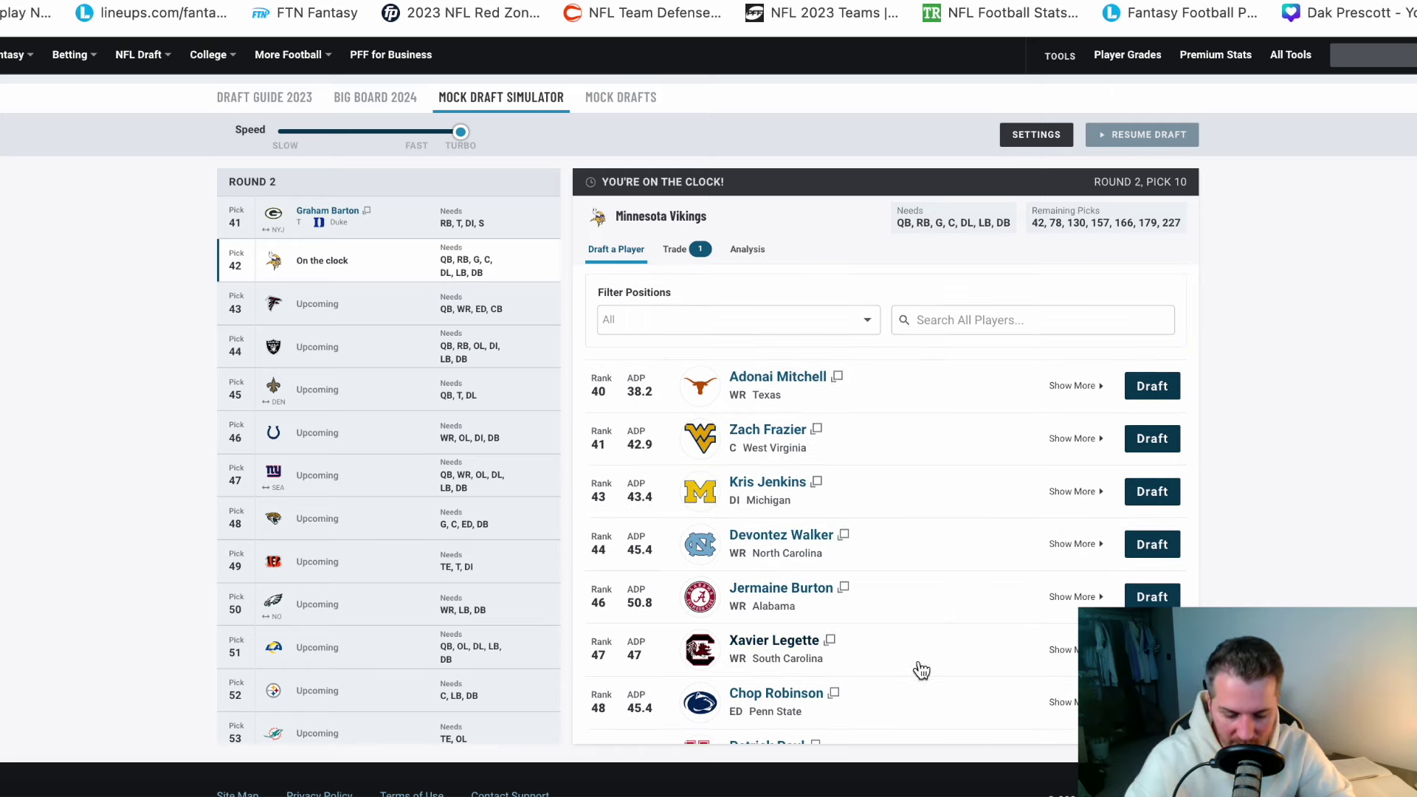
scroll(921, 670, "down", 3)
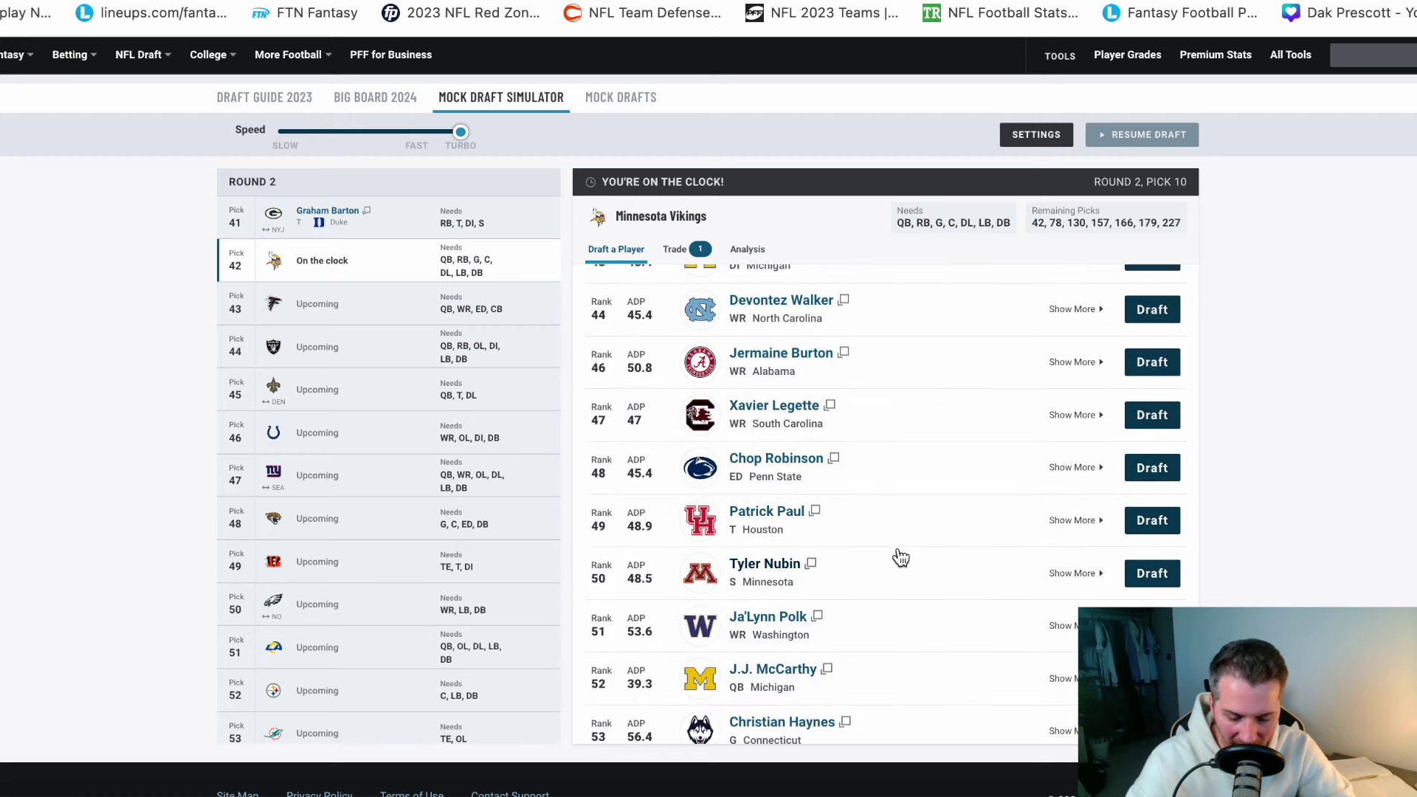
scroll(923, 590, "down", 2)
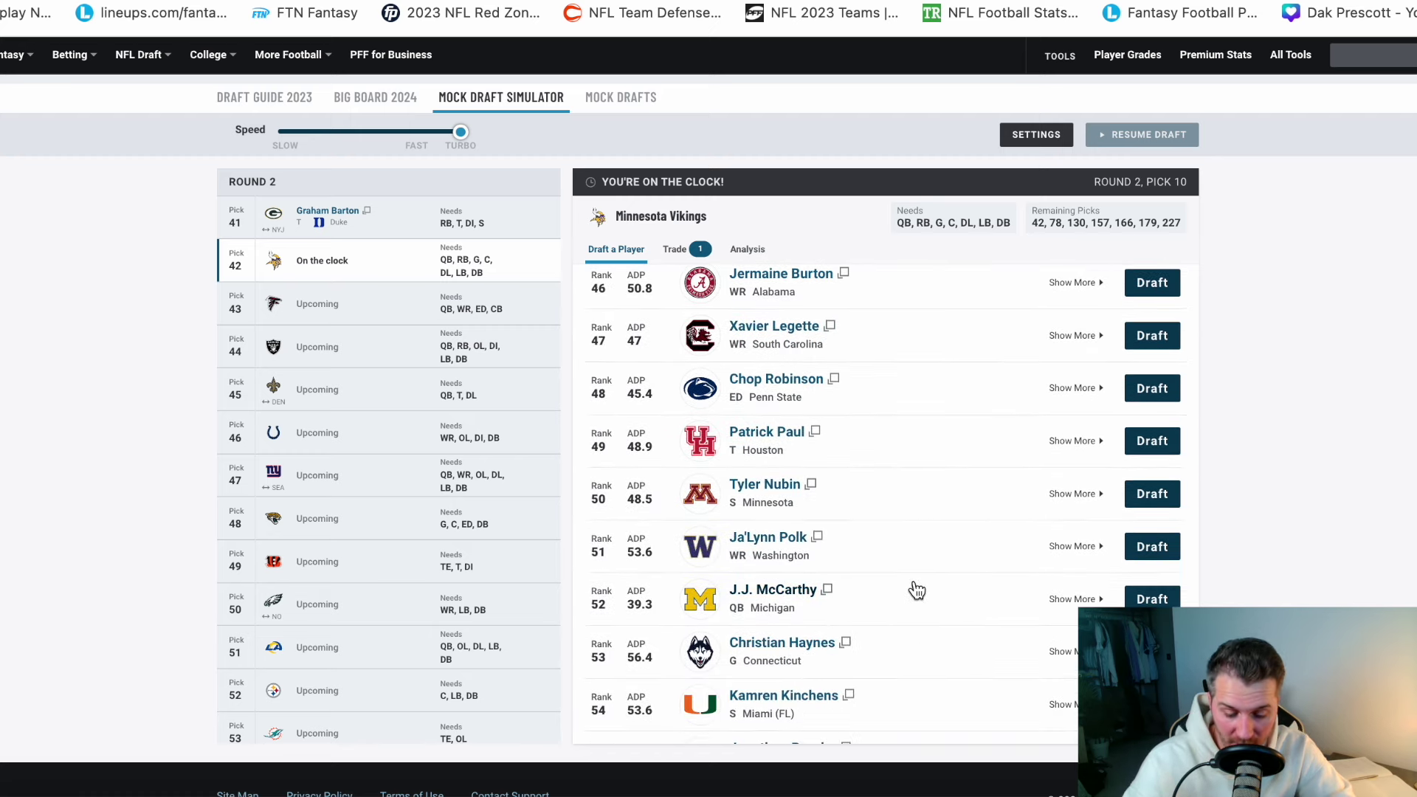
scroll(917, 590, "down", 2)
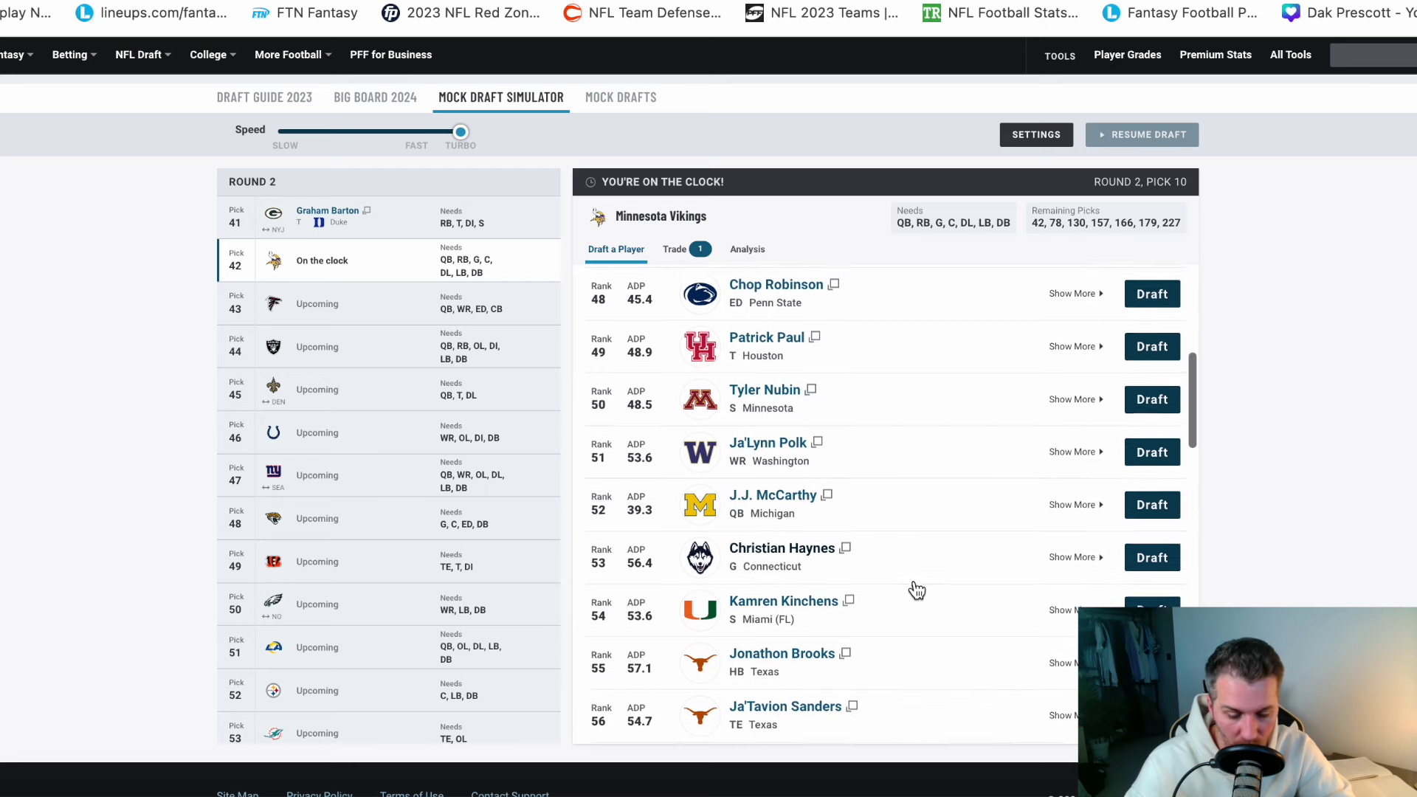
scroll(915, 589, "down", 1)
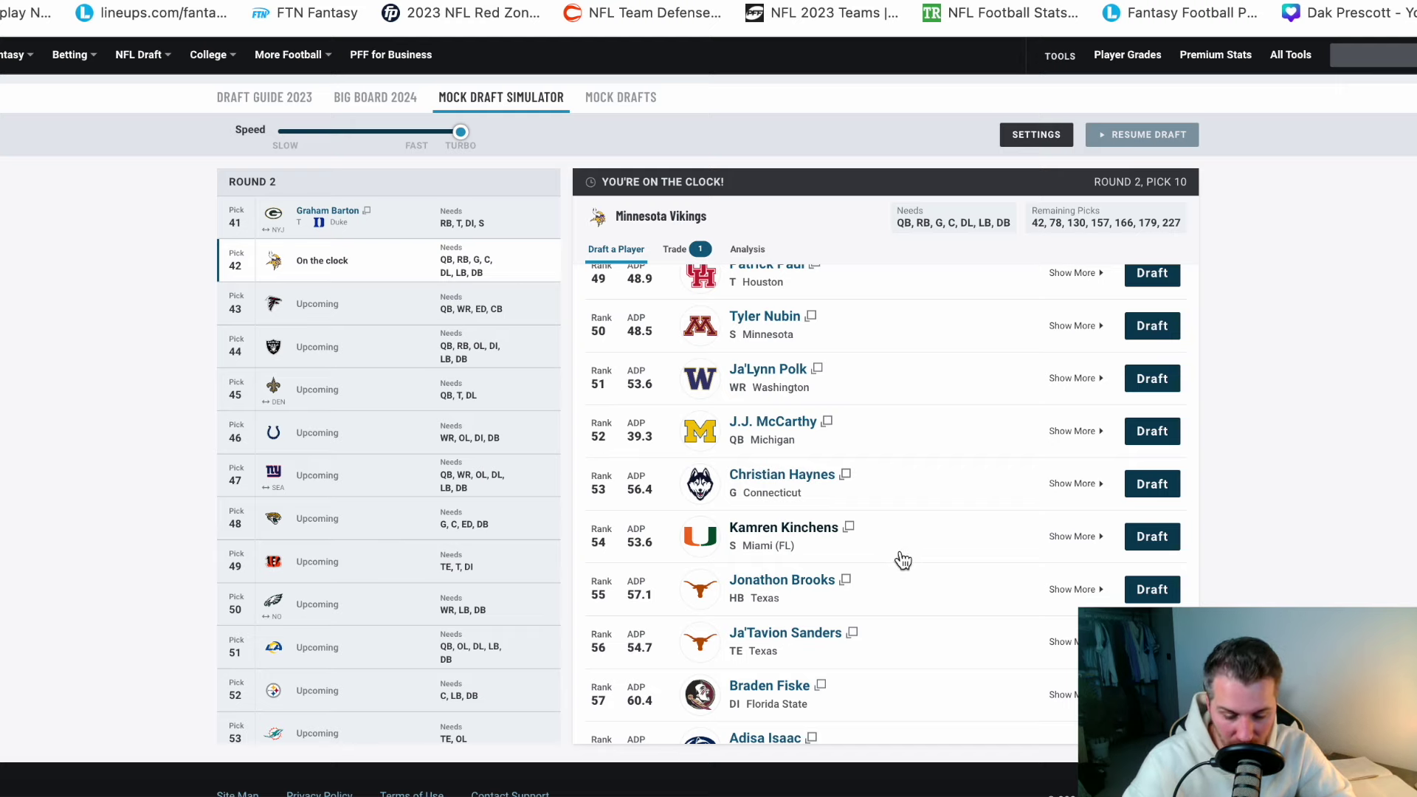
scroll(903, 560, "down", 1)
scroll(903, 561, "down", 2)
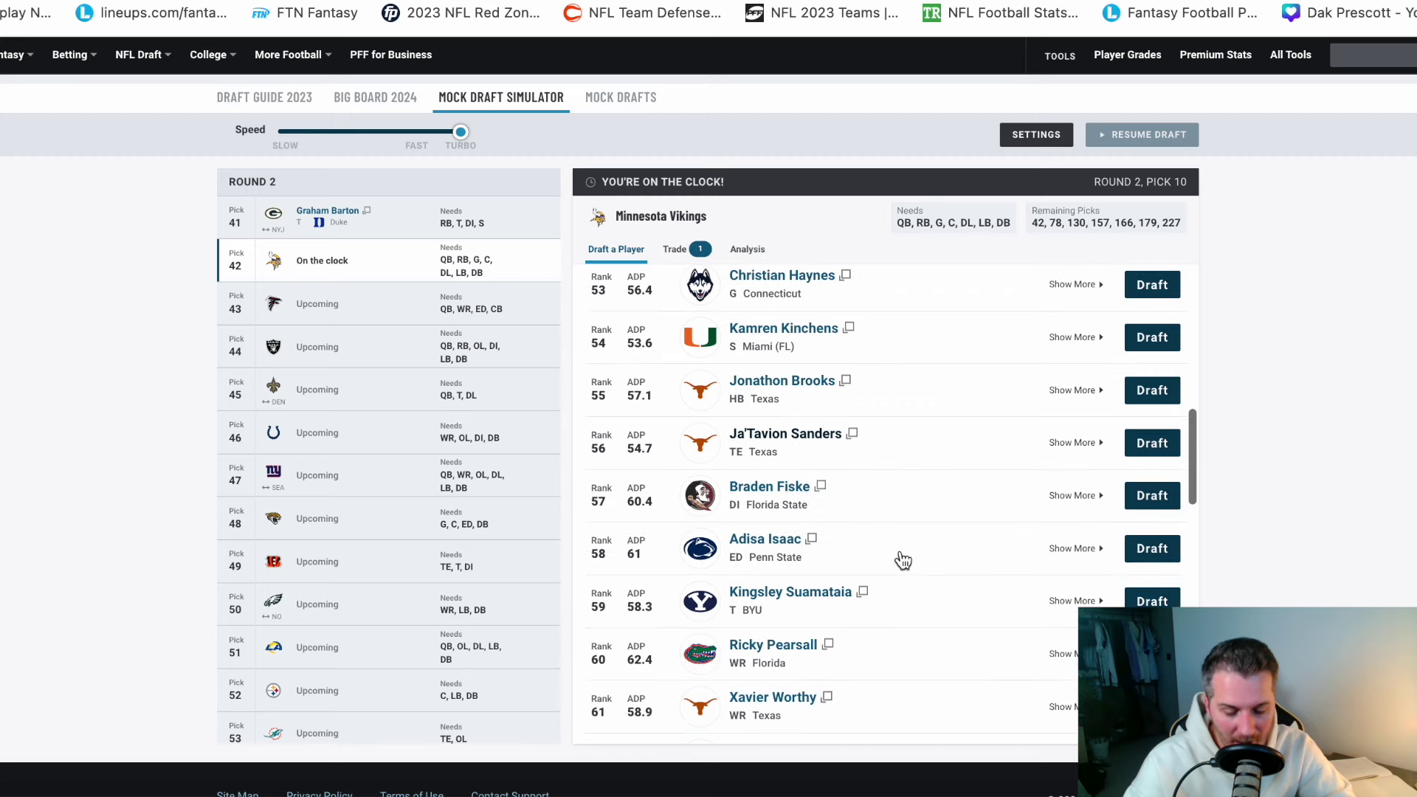
scroll(903, 560, "down", 1)
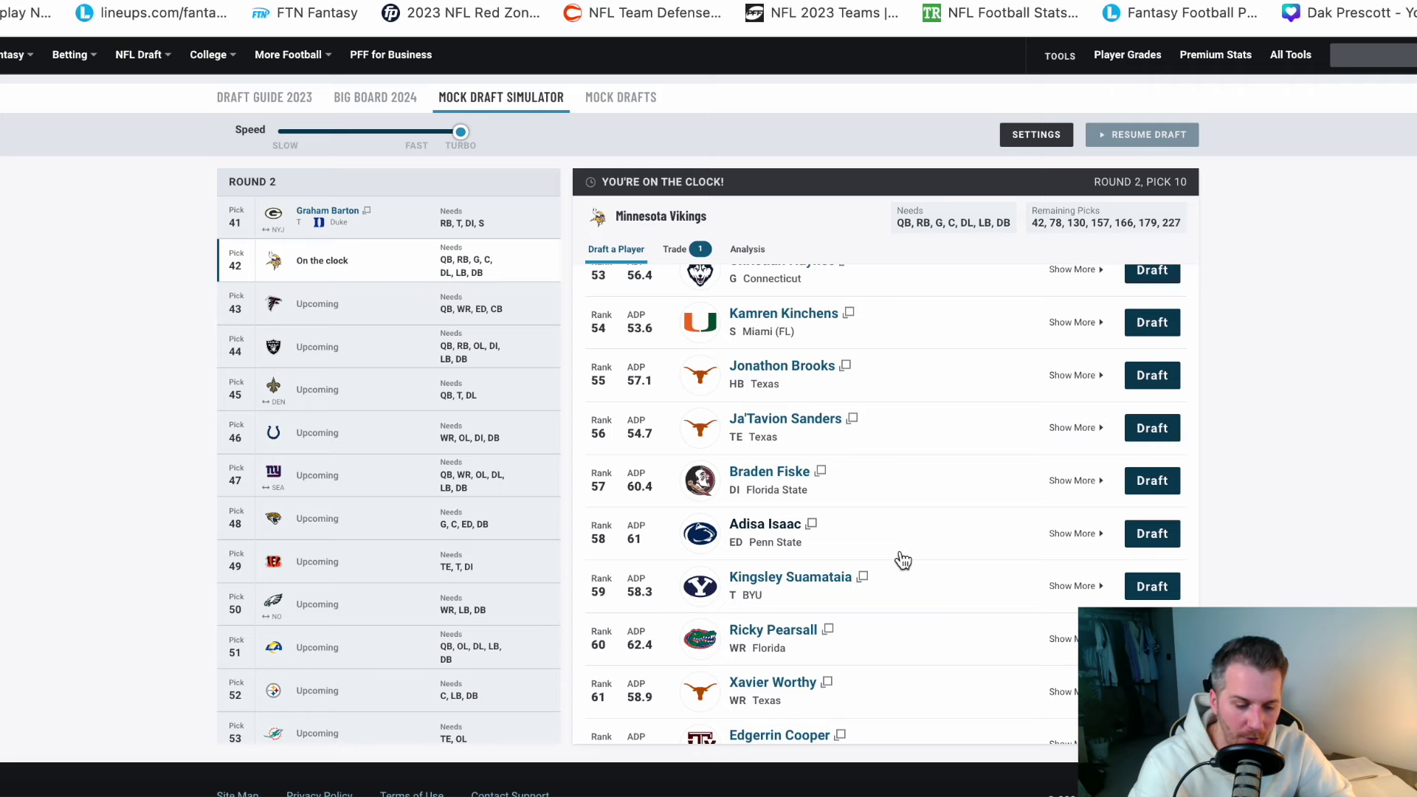
scroll(903, 561, "up", 3)
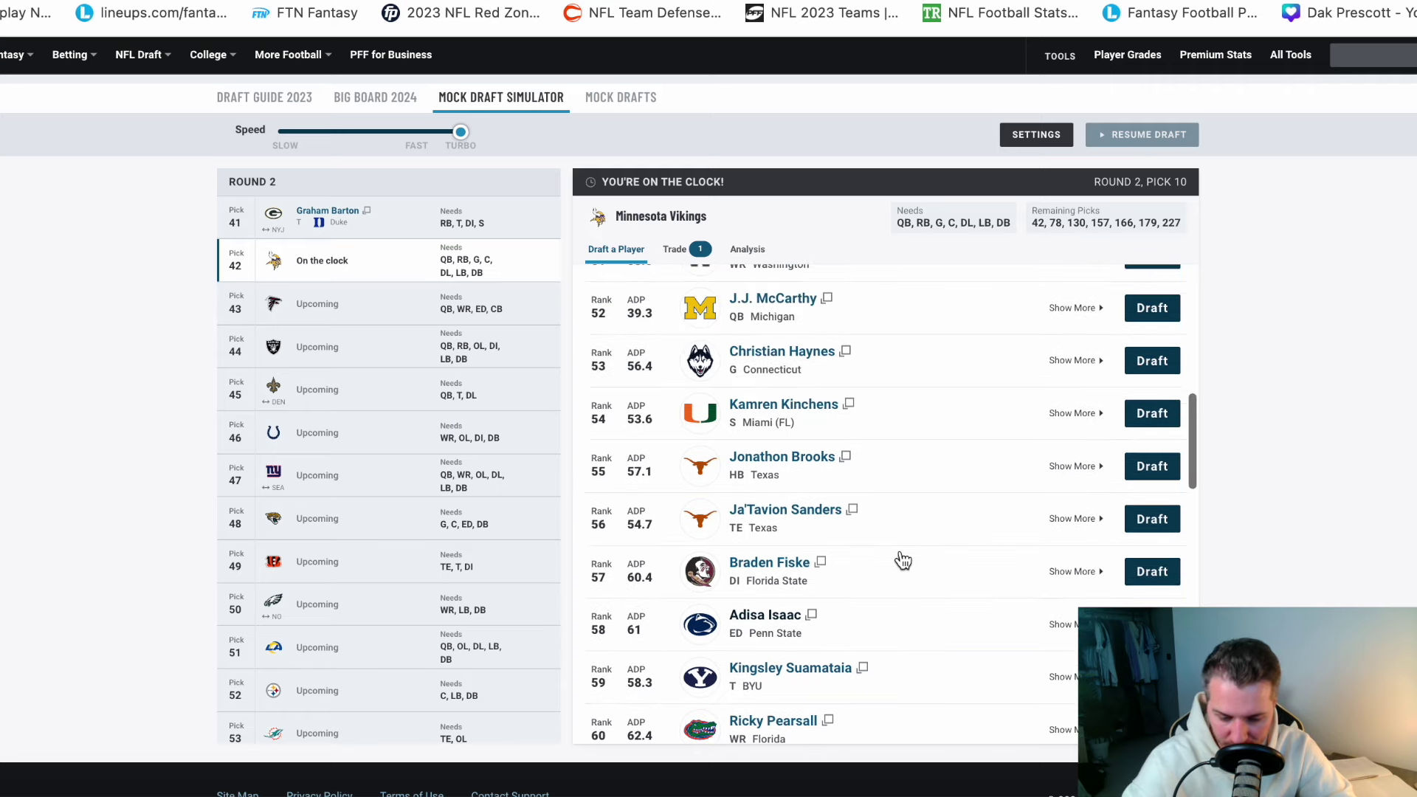
scroll(904, 561, "up", 1)
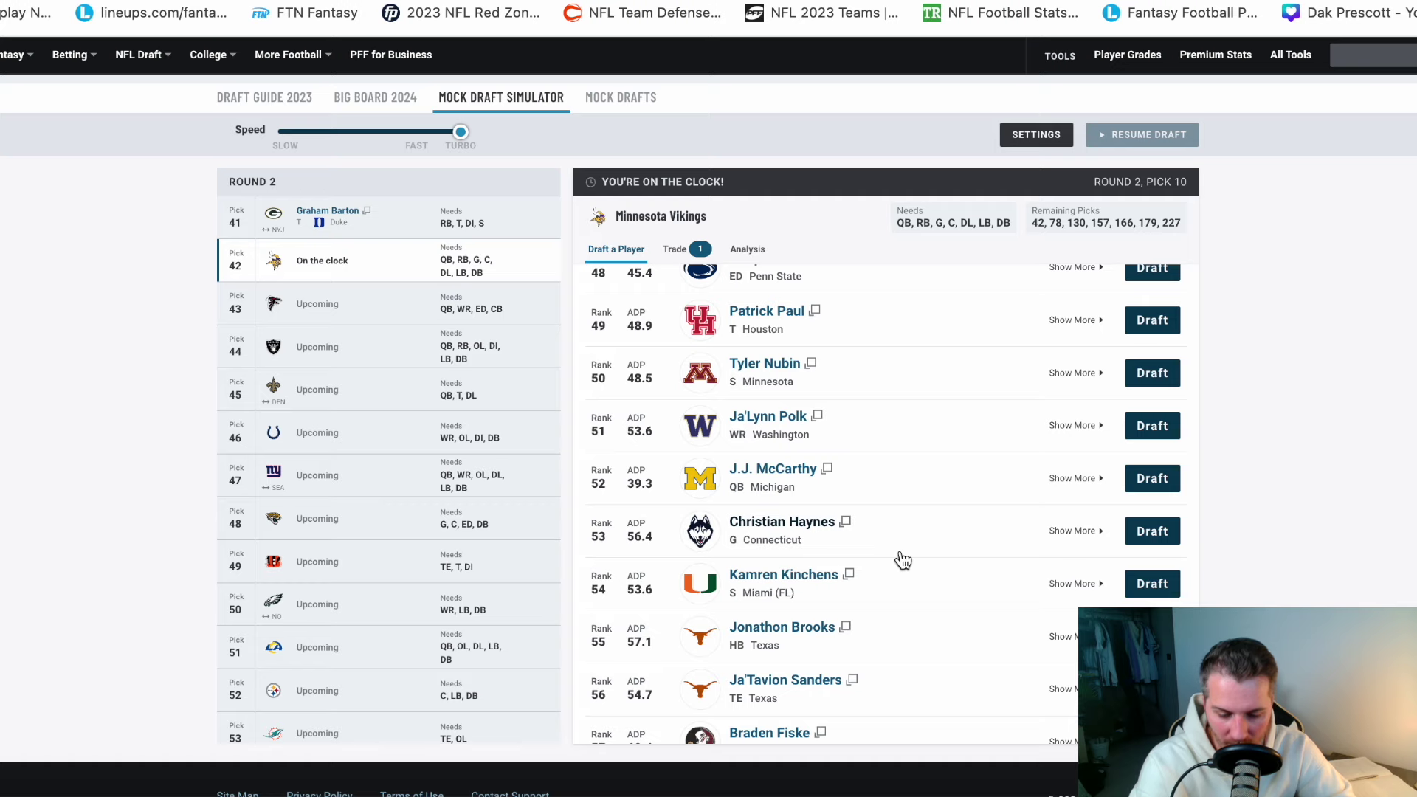
scroll(903, 560, "up", 2)
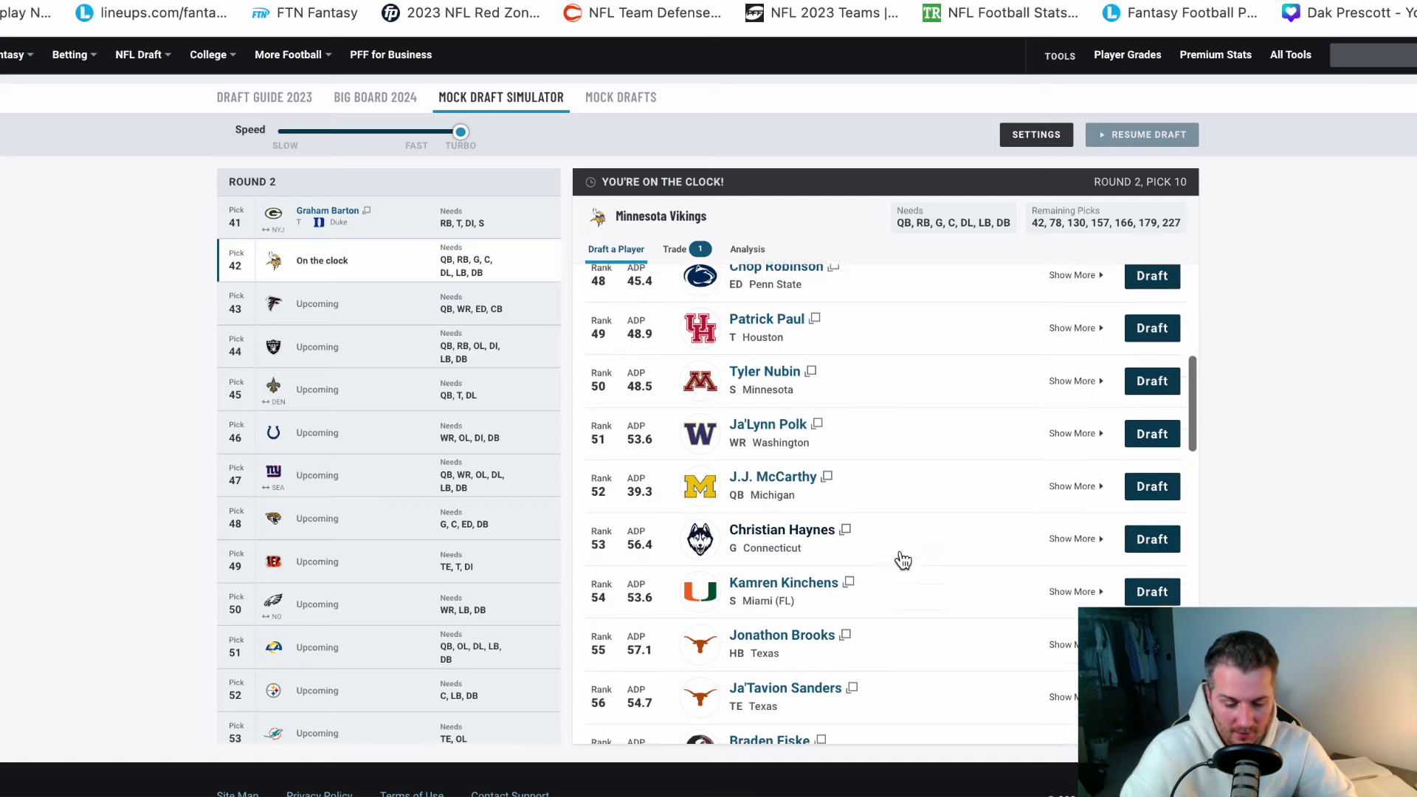
scroll(903, 561, "up", 4)
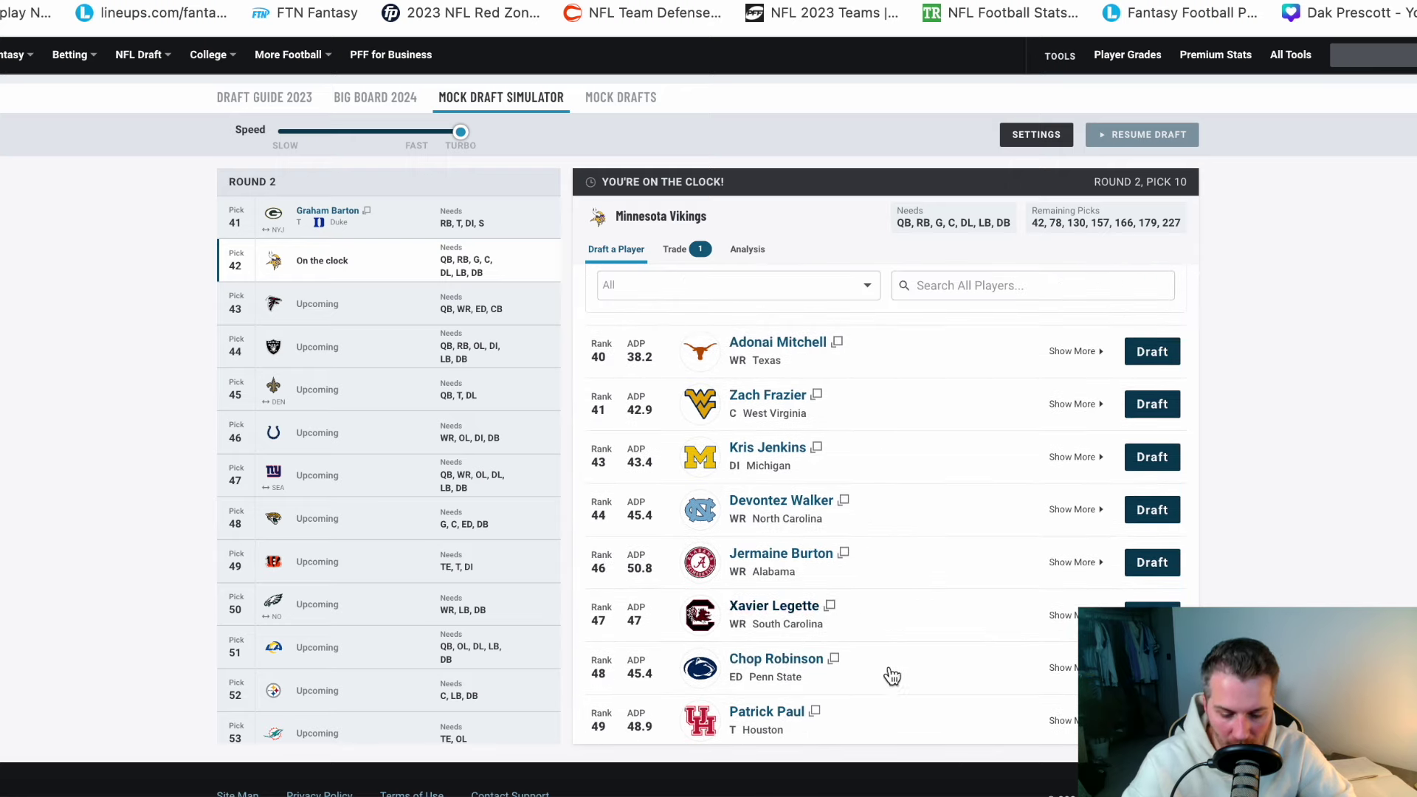
scroll(918, 715, "down", 7)
scroll(918, 715, "down", 5)
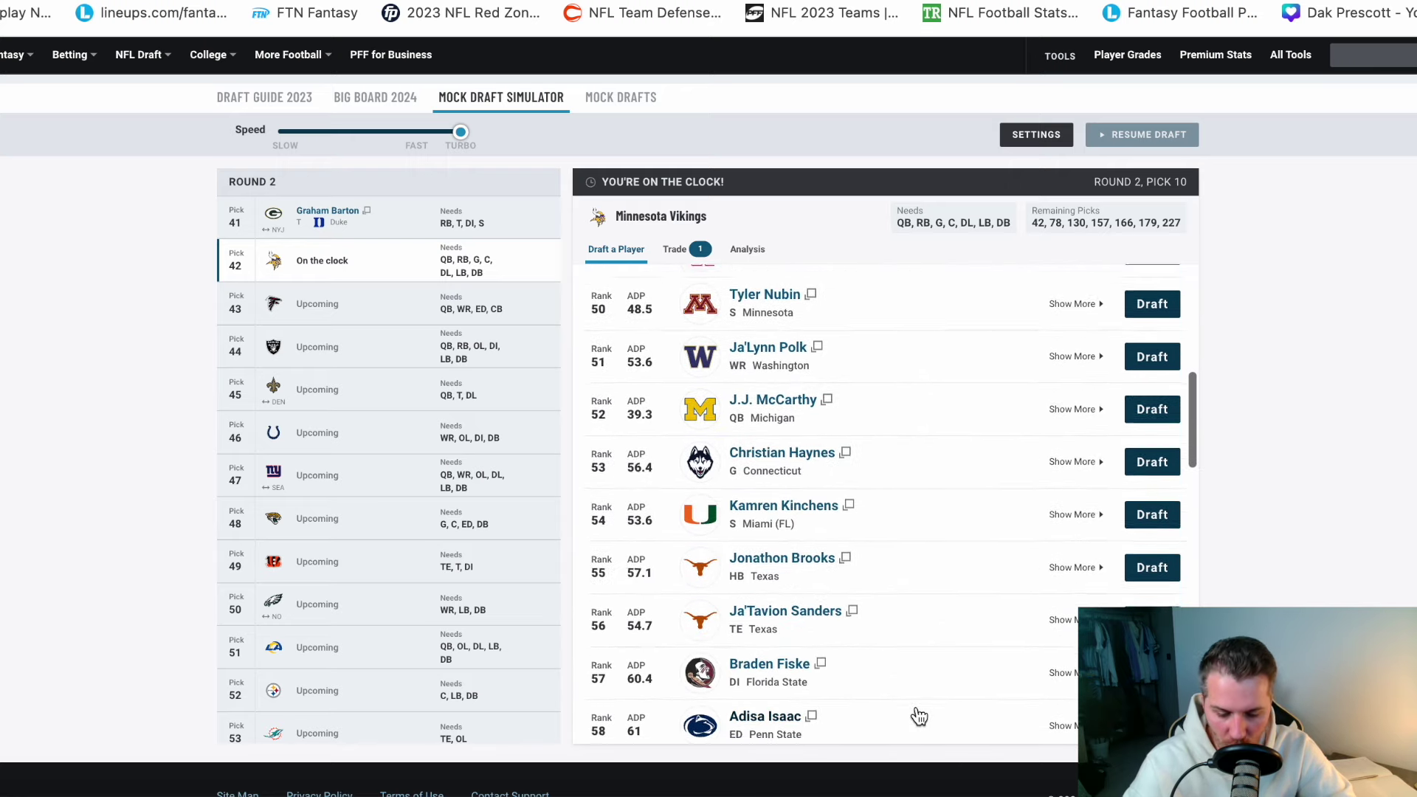
scroll(919, 715, "down", 3)
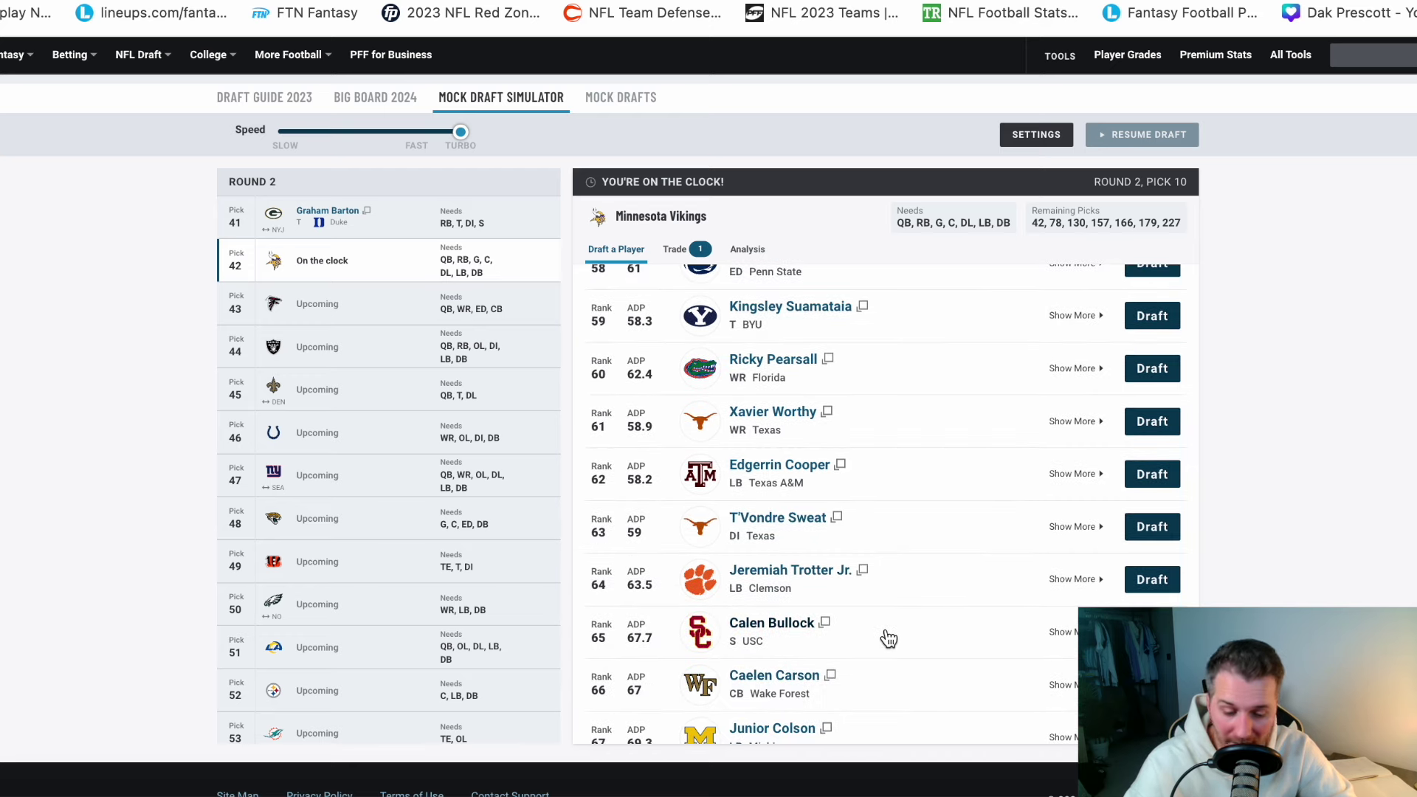
- Force the trade sending picks 42 and 166 to the Cleveland Browns for picks 55, 135 and their 2025 R3, and resume the draft
scroll(888, 658, "down", 3)
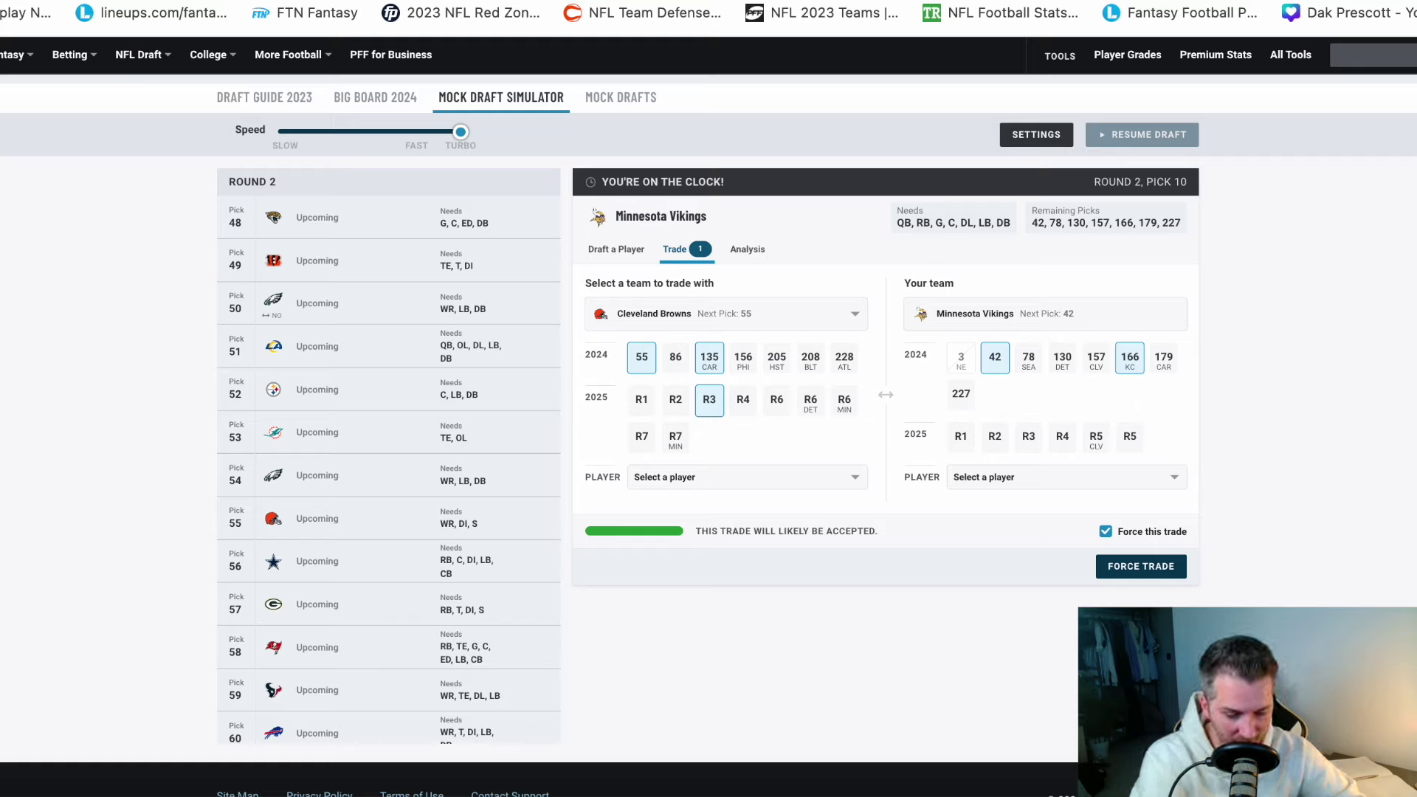
left_click(1124, 562)
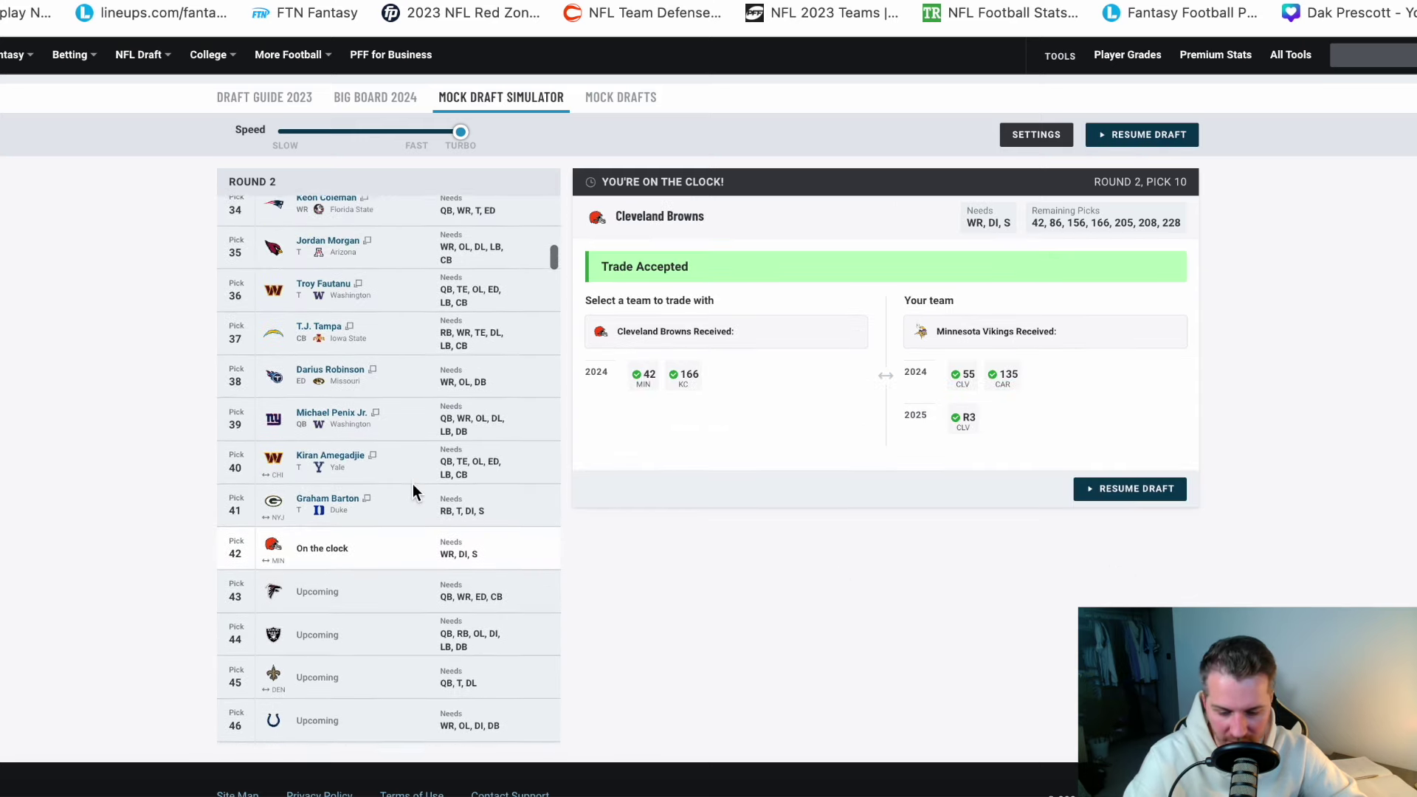
left_click(1136, 492)
- Review the round 2 selections from pick 42 onward and examine the available players of all positions for pick 55
scroll(504, 513, "up", 8)
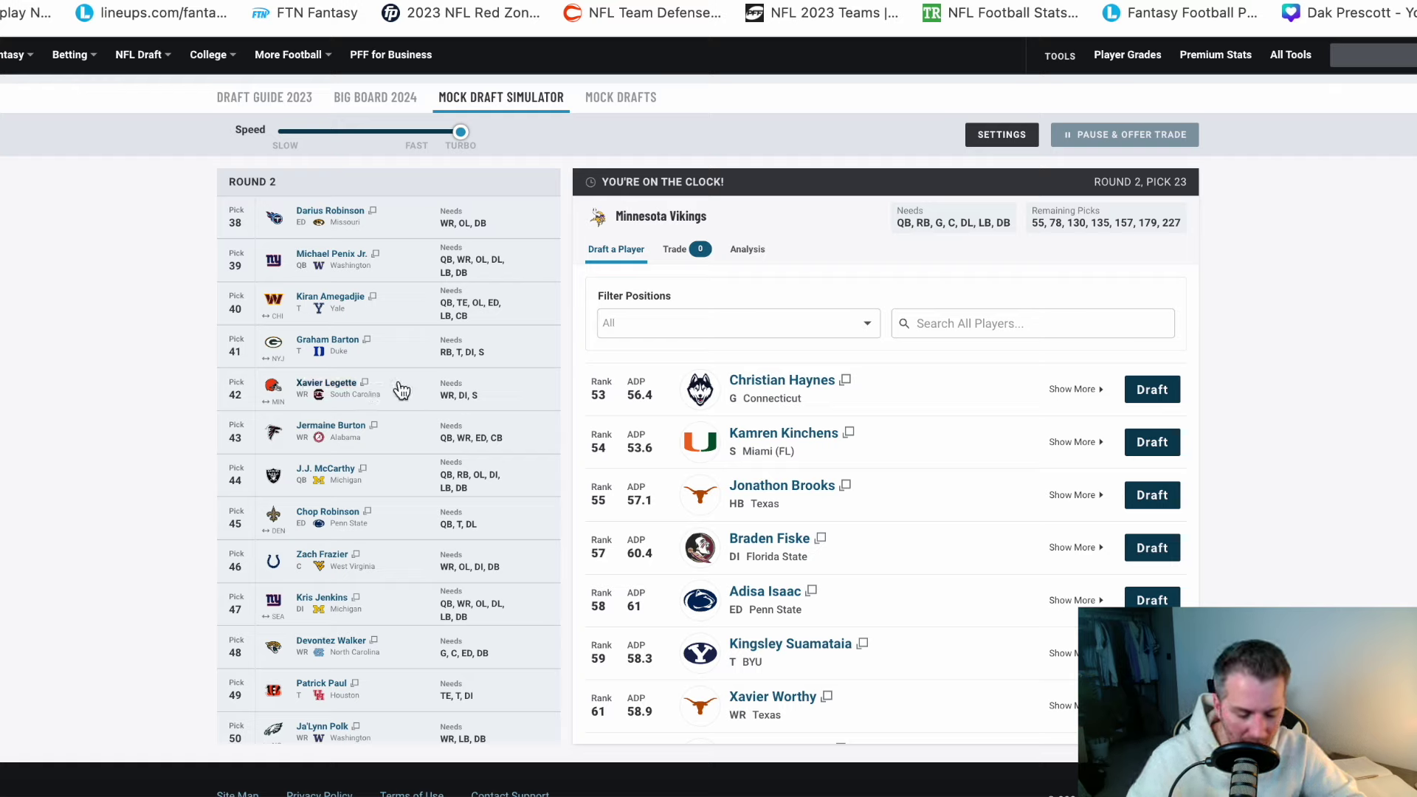
scroll(411, 492, "down", 6)
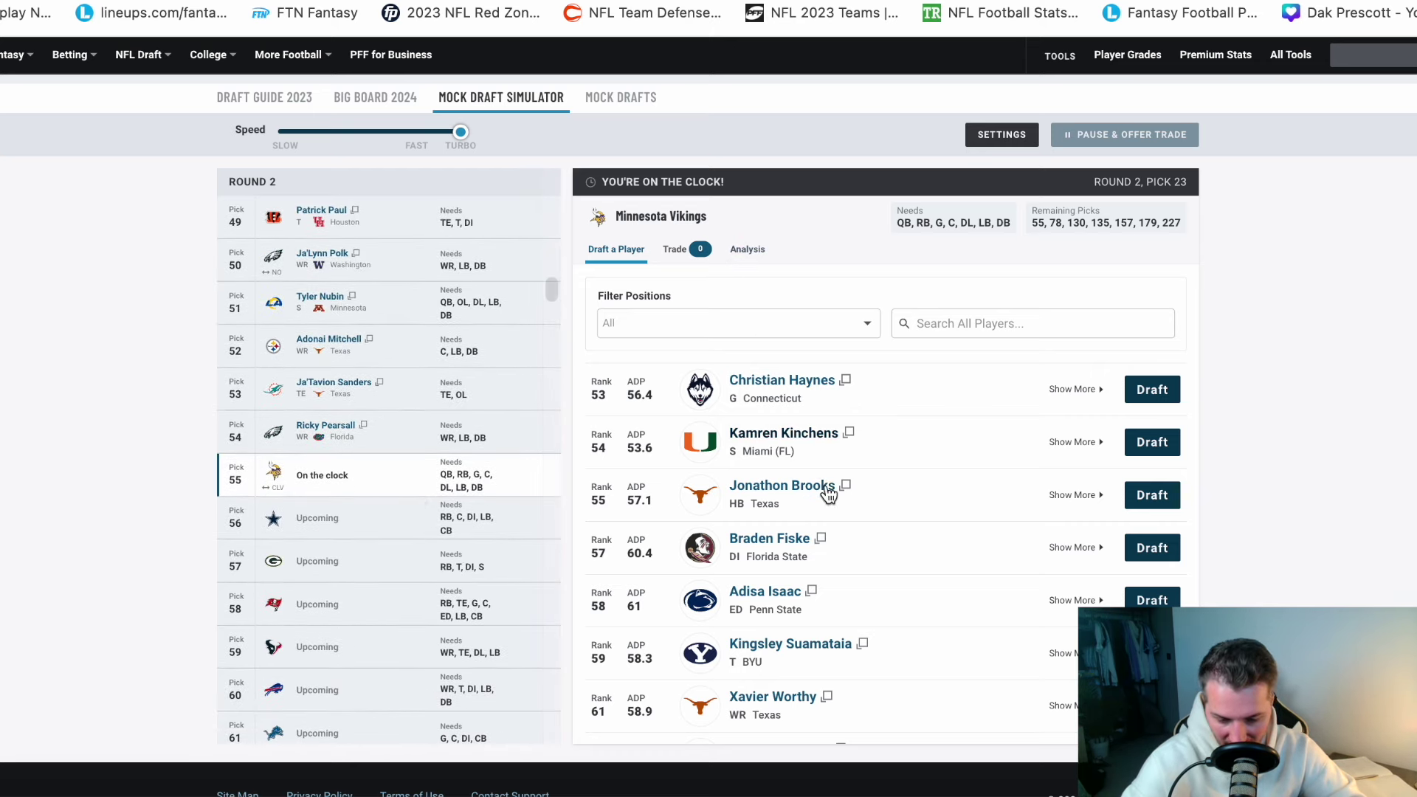
scroll(828, 493, "up", 2)
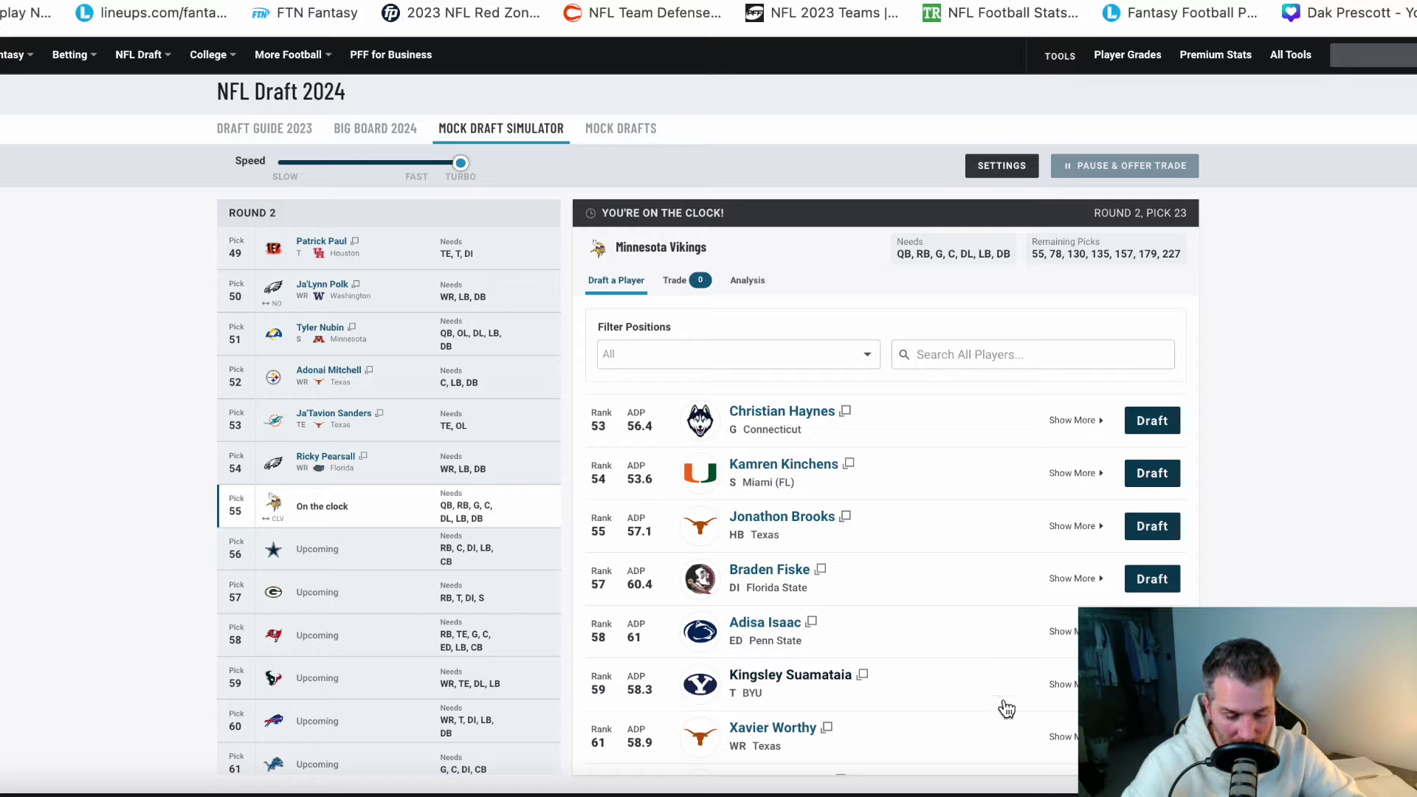
scroll(650, 624, "down", 2)
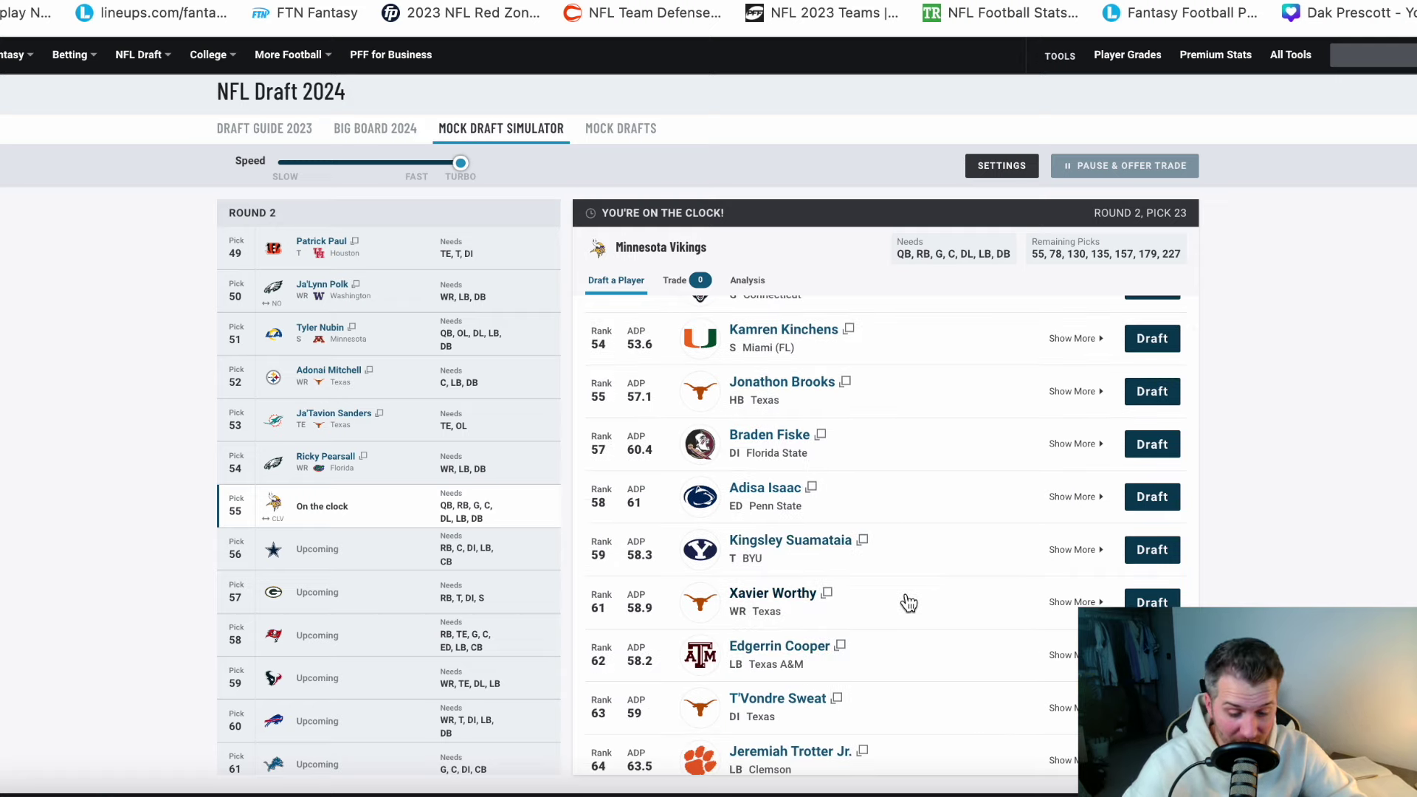
scroll(908, 602, "up", 1)
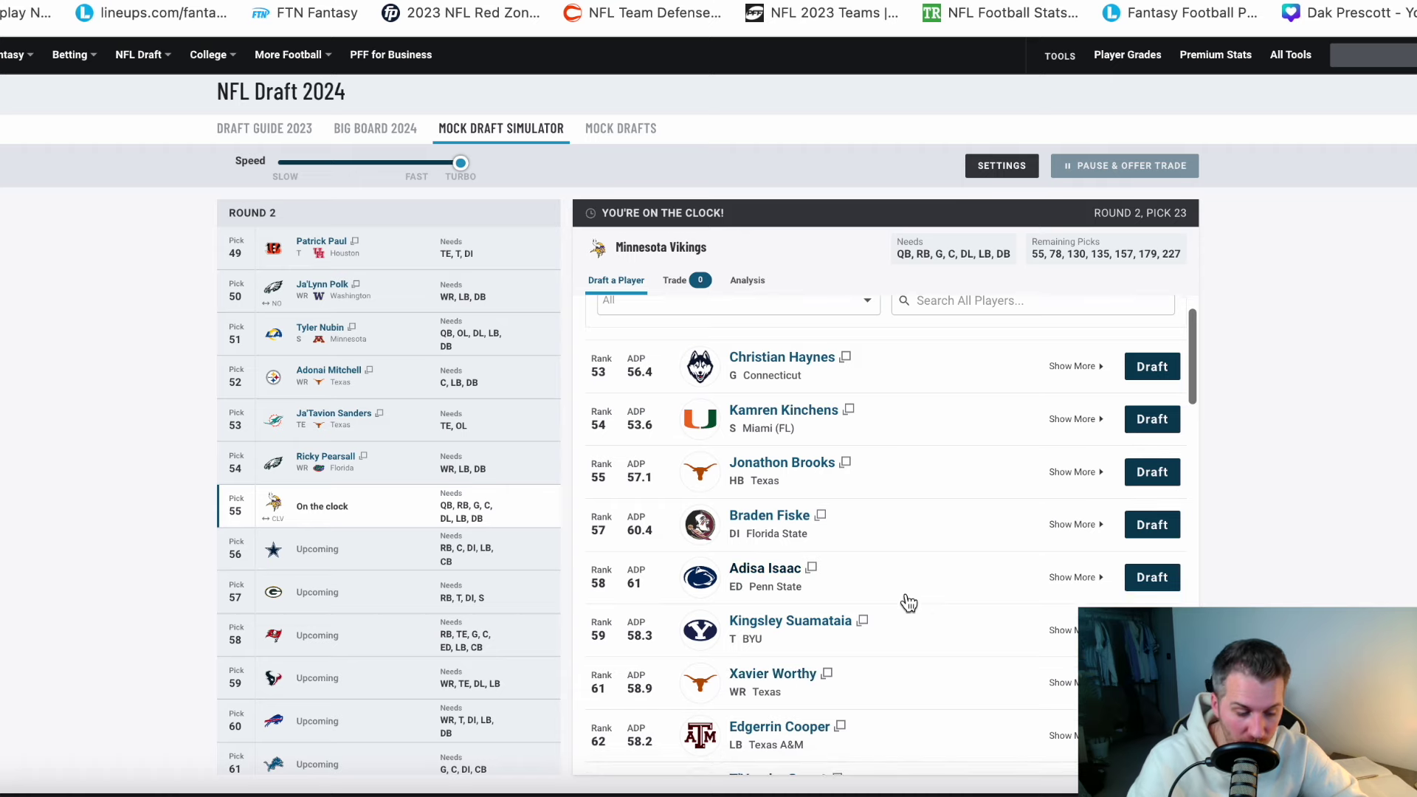
scroll(908, 603, "down", 2)
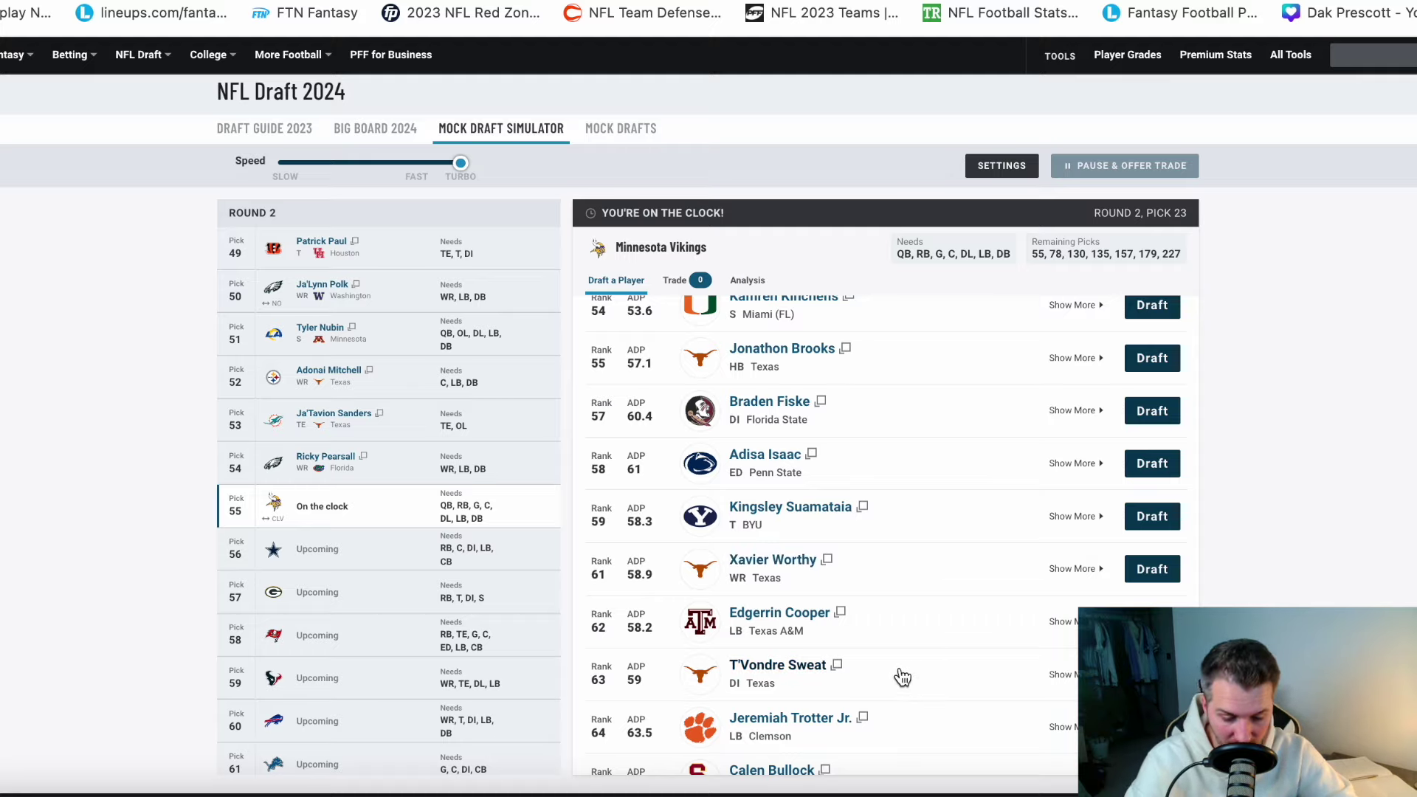
scroll(901, 676, "down", 3)
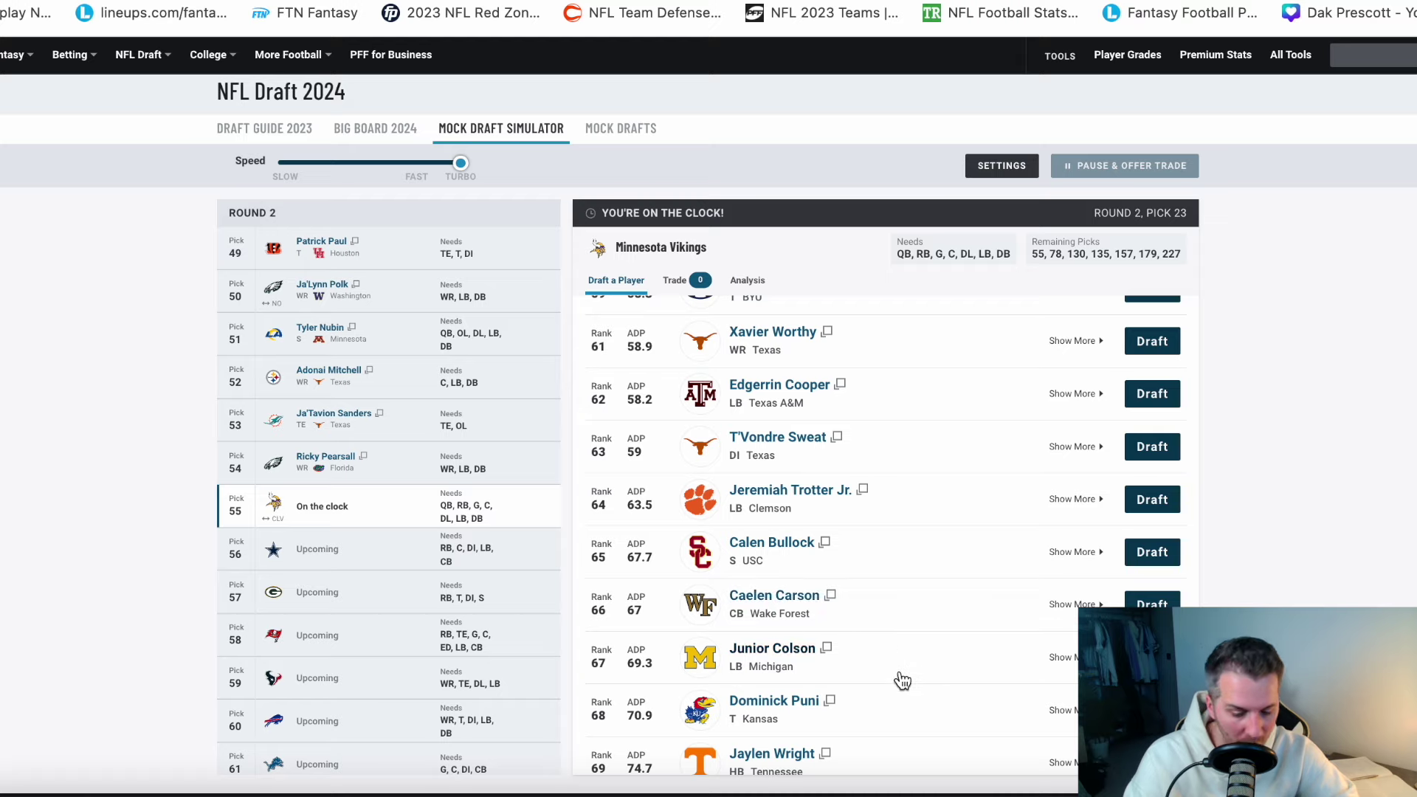
scroll(901, 677, "down", 2)
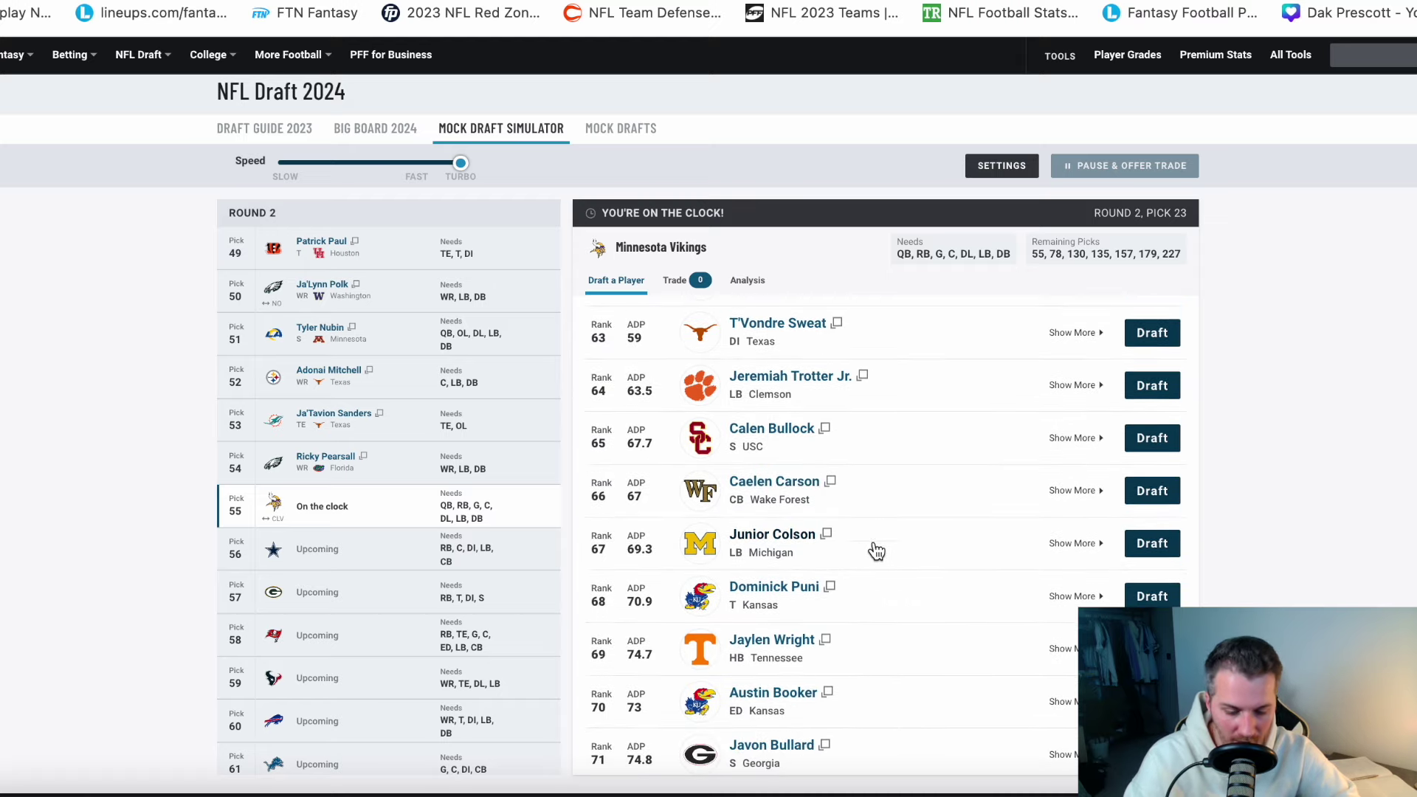
scroll(935, 683, "down", 1)
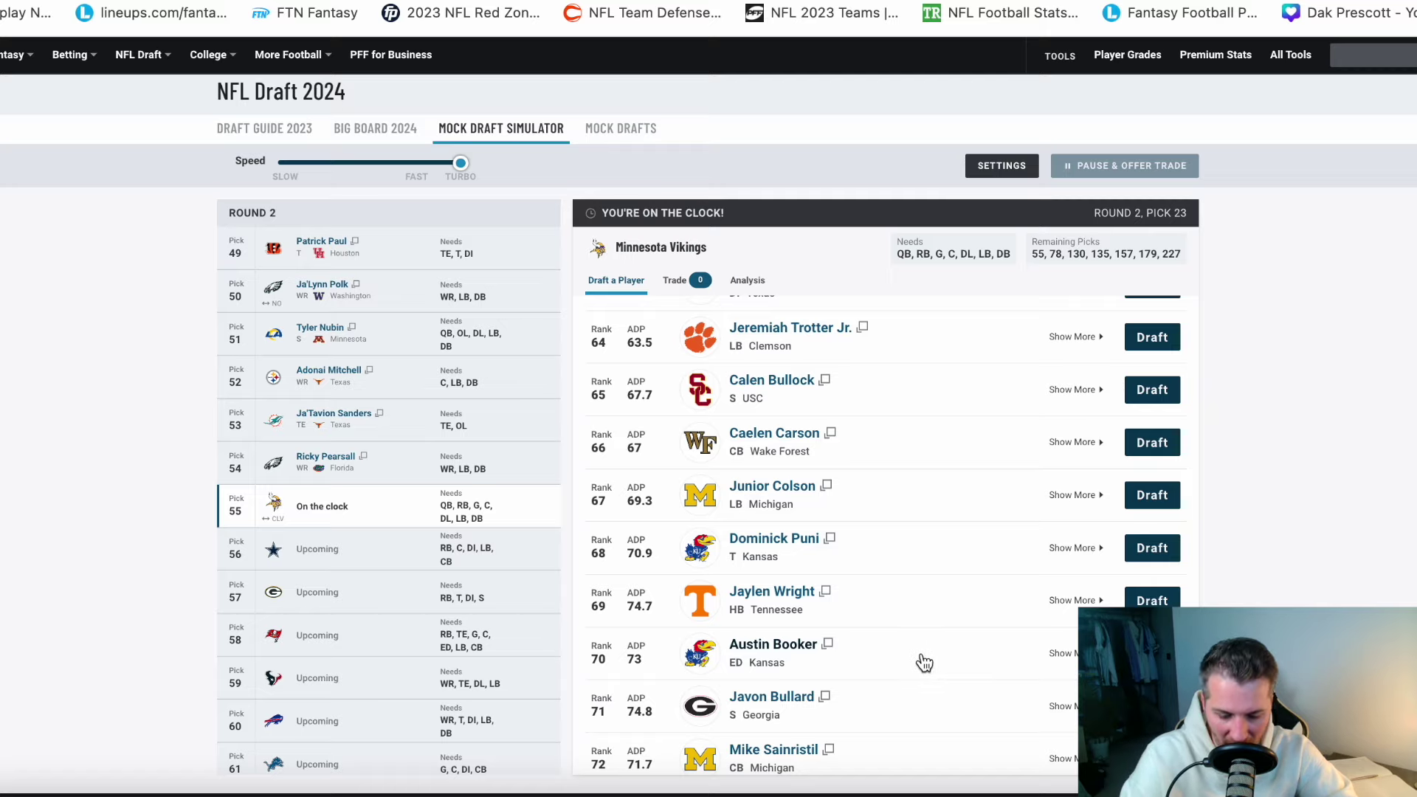
scroll(915, 619, "up", 10)
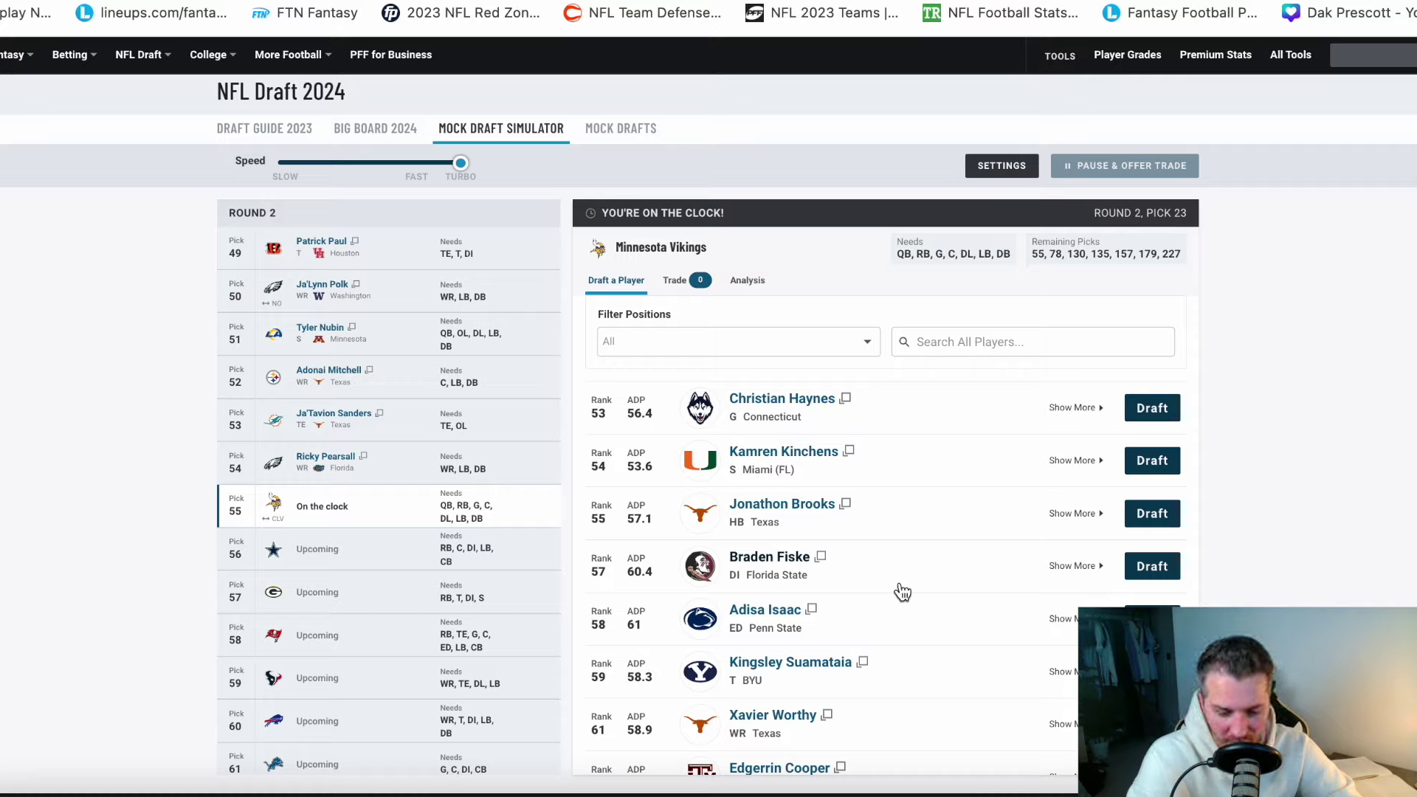
- Filter the available players by position ED and then CB to compare the options for pick 55
left_click(677, 341)
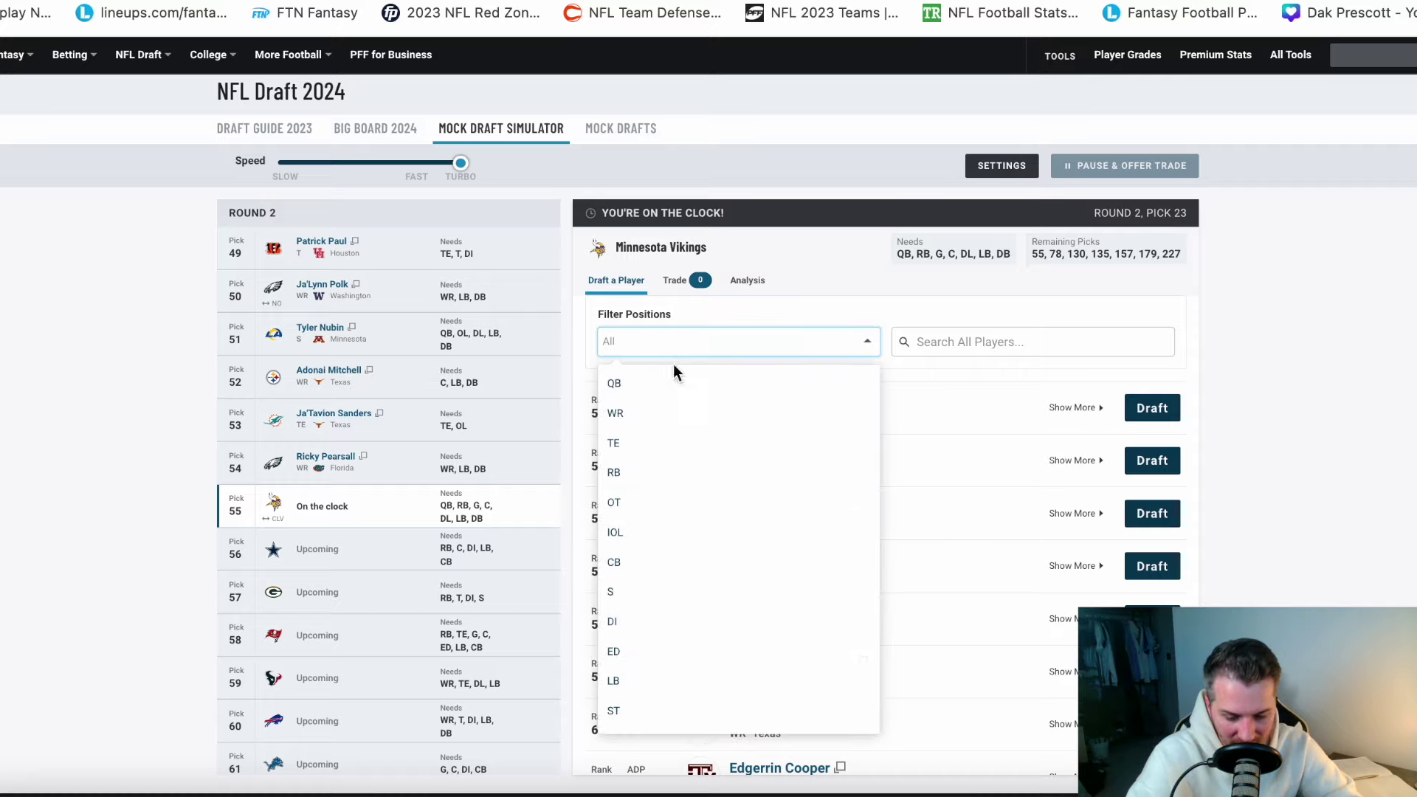
left_click(642, 652)
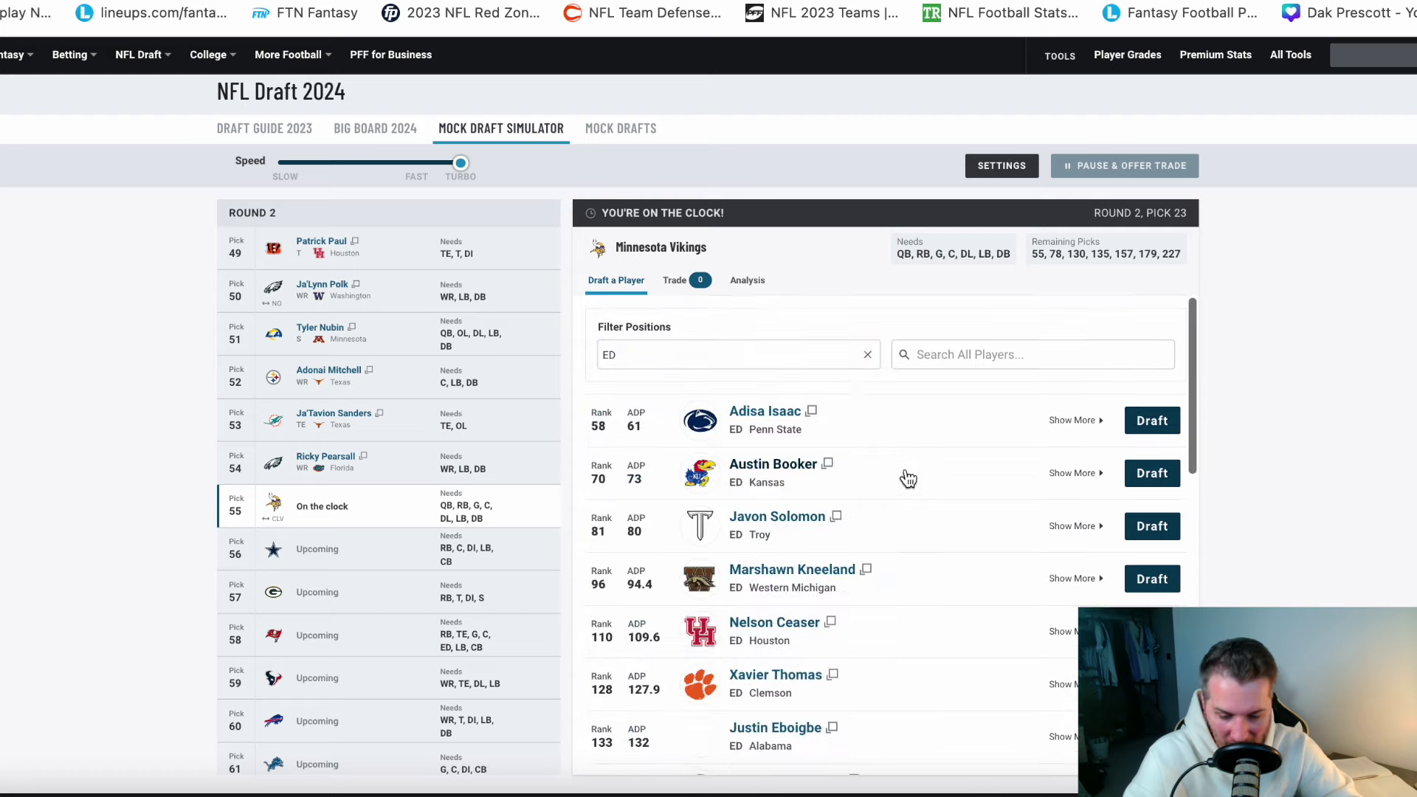
left_click(706, 364)
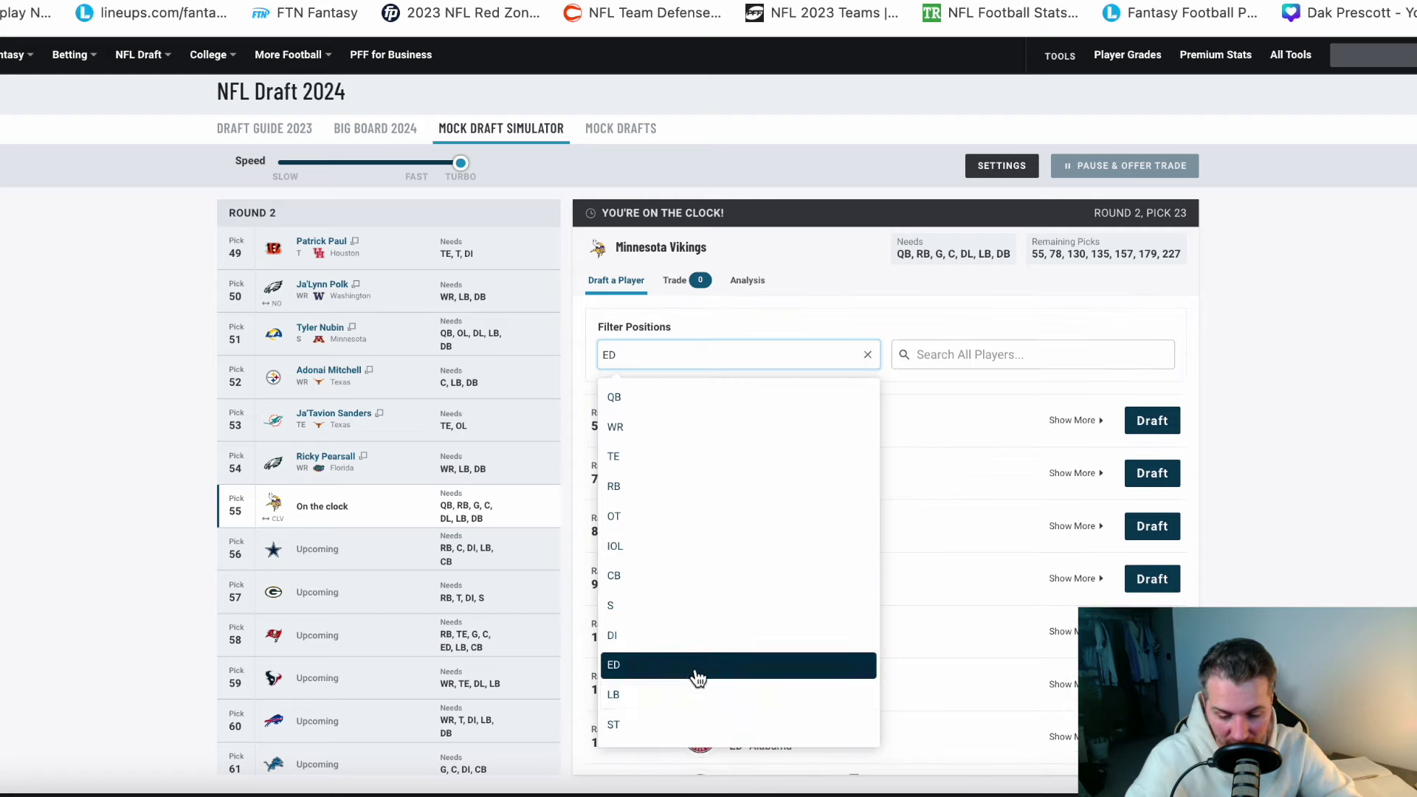
left_click(749, 668)
left_click(707, 357)
left_click(656, 580)
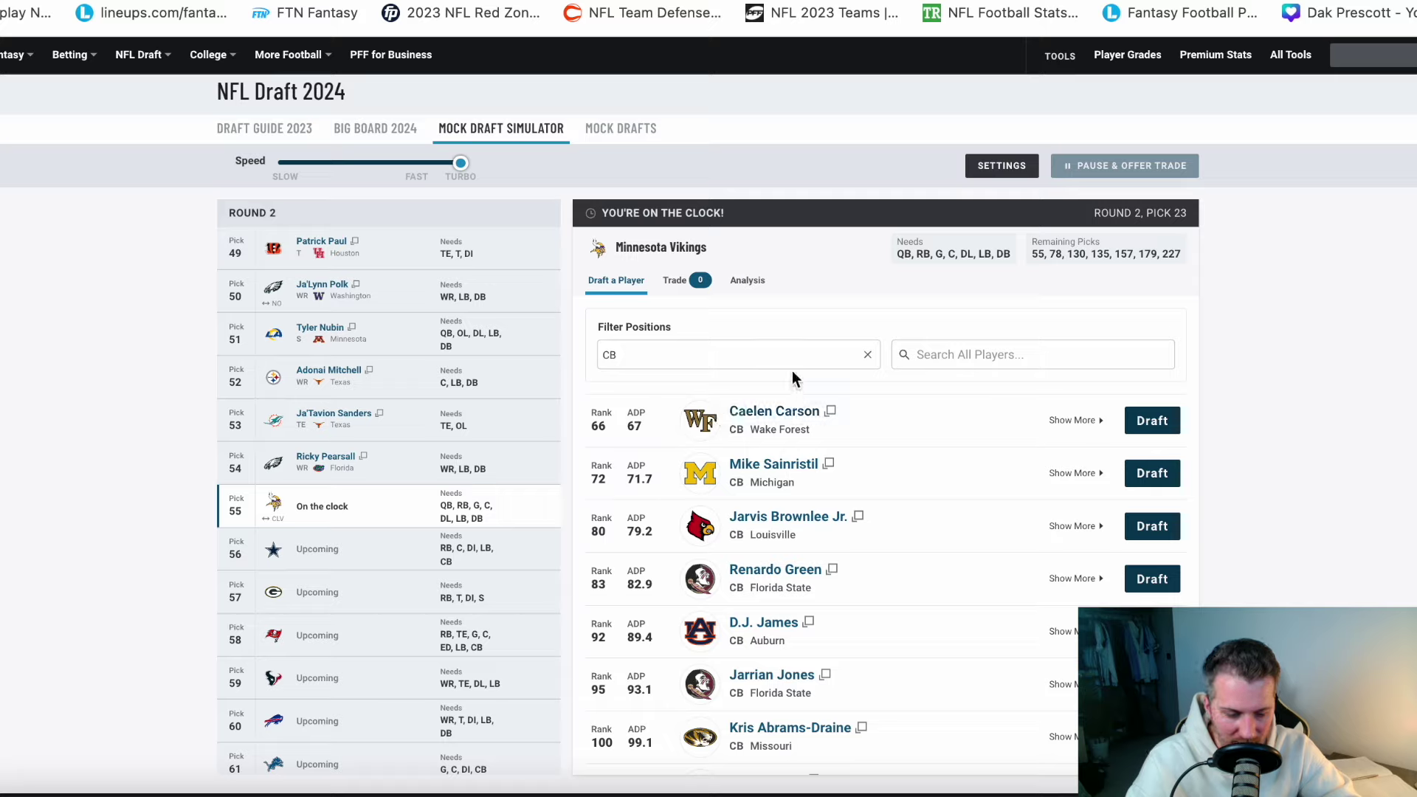
- Clear the position filter and review the round 2 selections made before pick 55
left_click(867, 355)
left_click(676, 360)
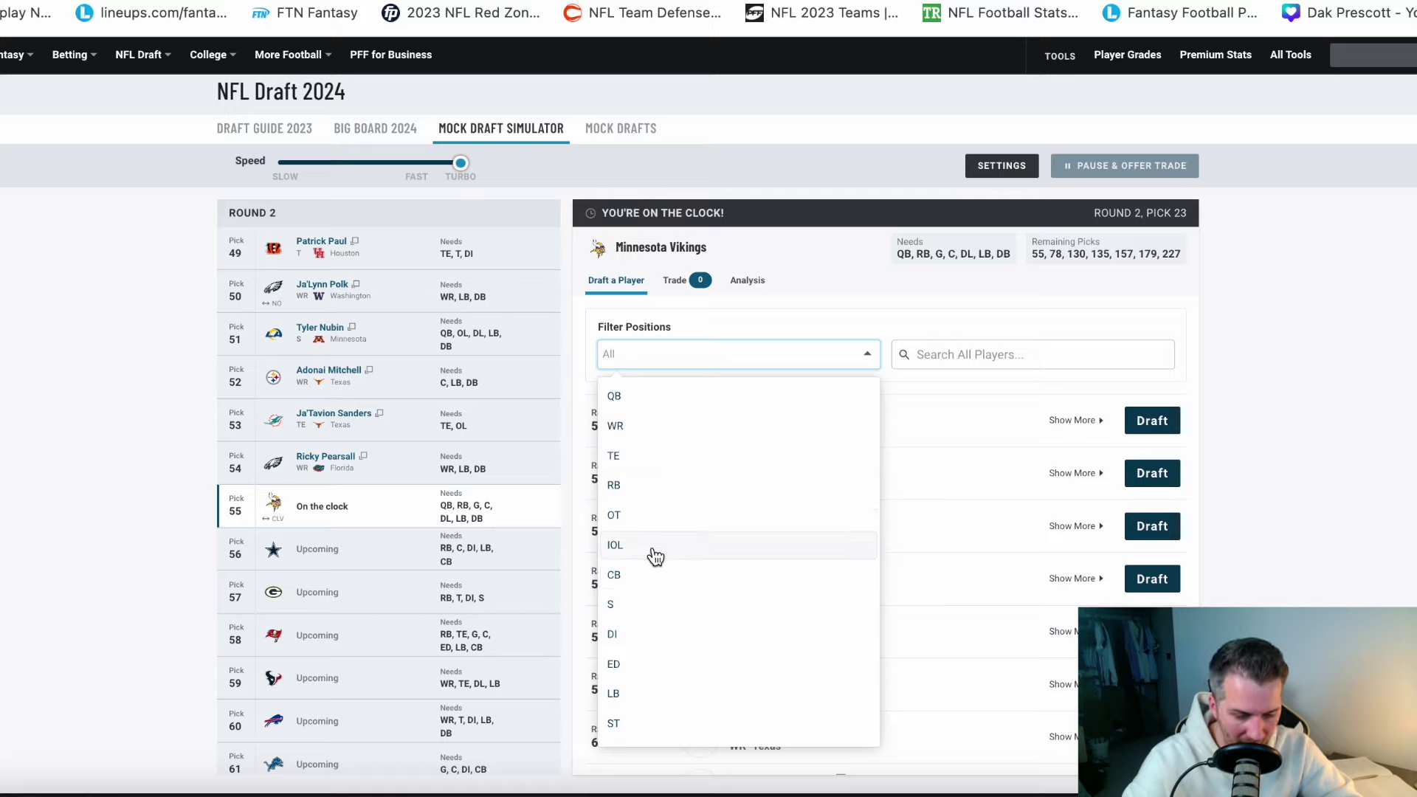
scroll(403, 467, "up", 3)
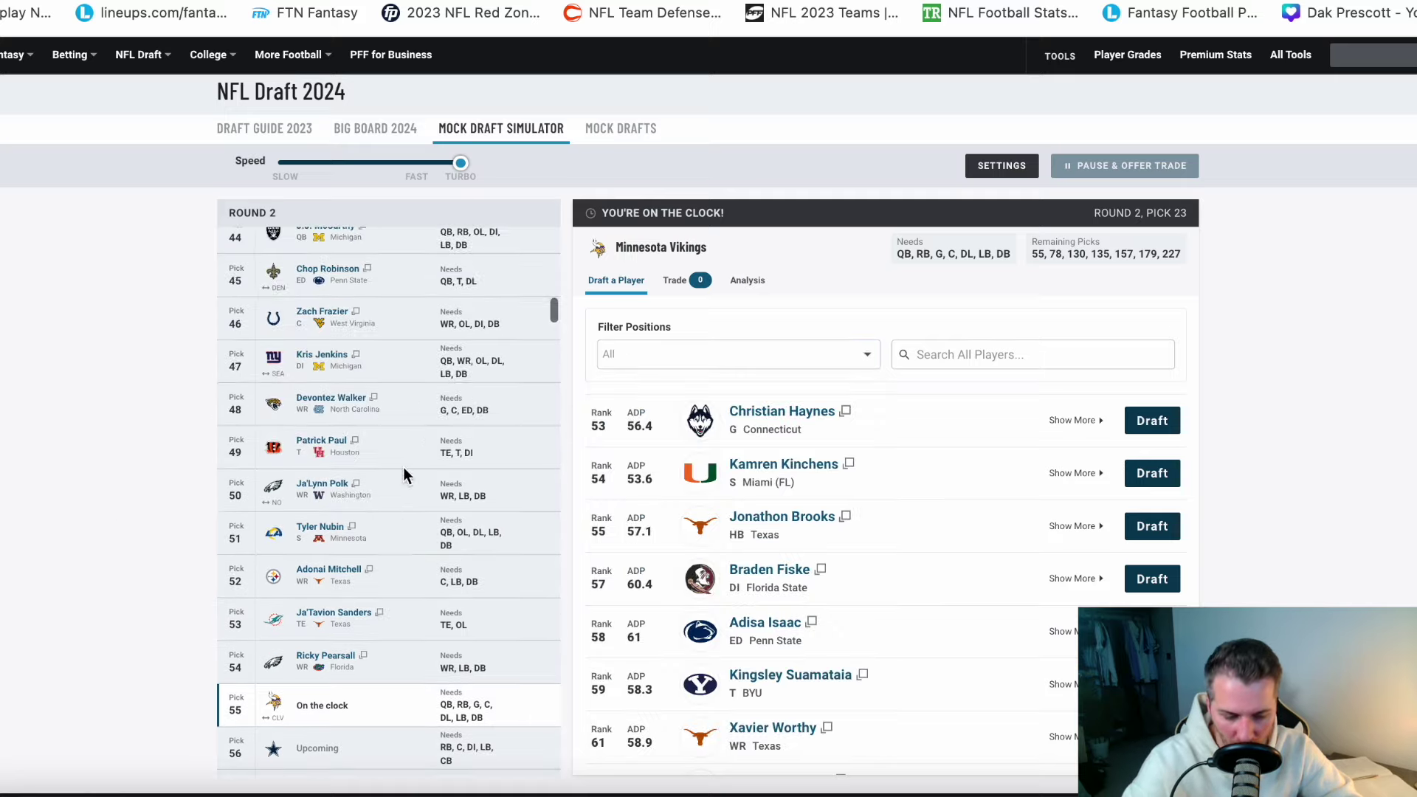
scroll(404, 469, "up", 5)
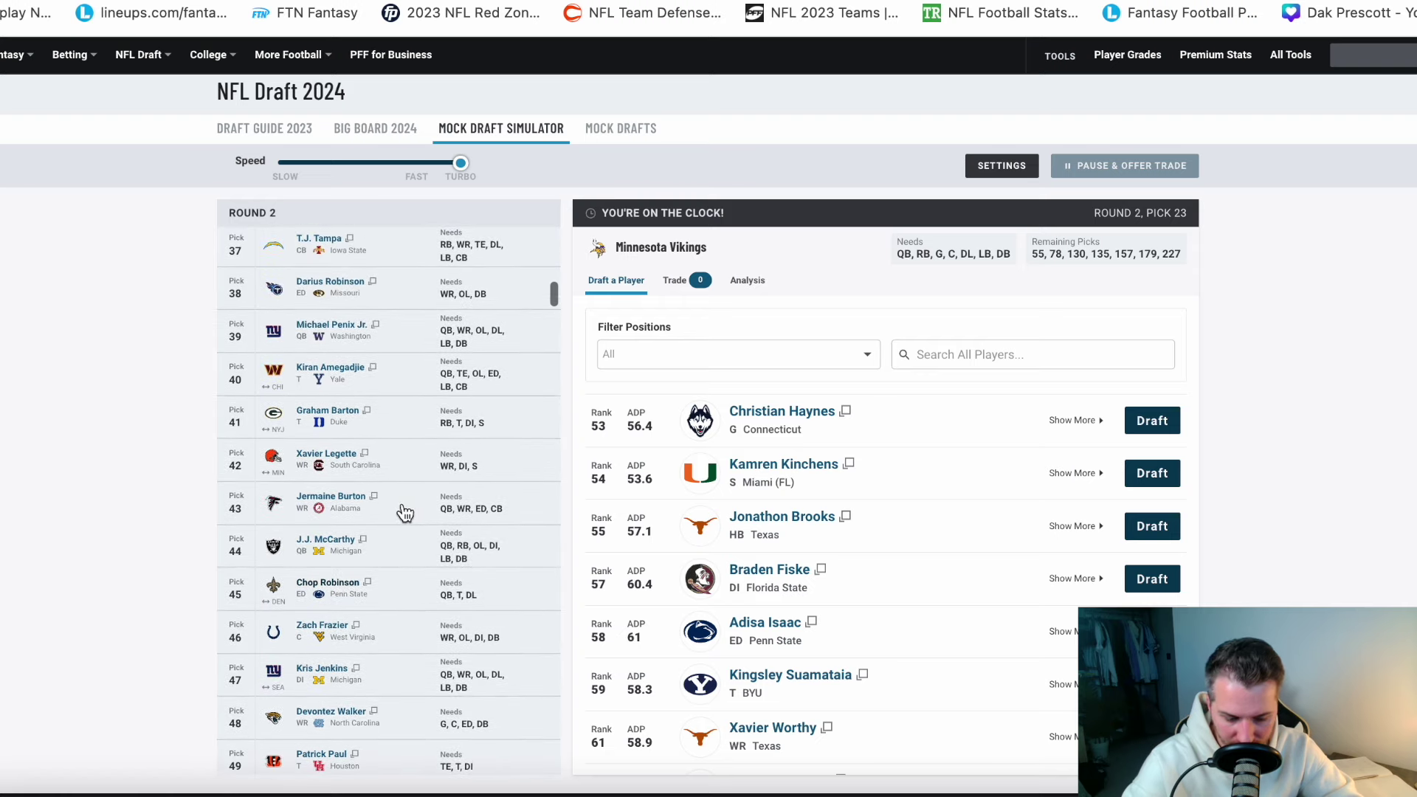
- Check the late round 1 and early round 2 selections, and draft linebacker Jeremiah Trotter Jr. of Clemson with pick 55
scroll(405, 513, "up", 4)
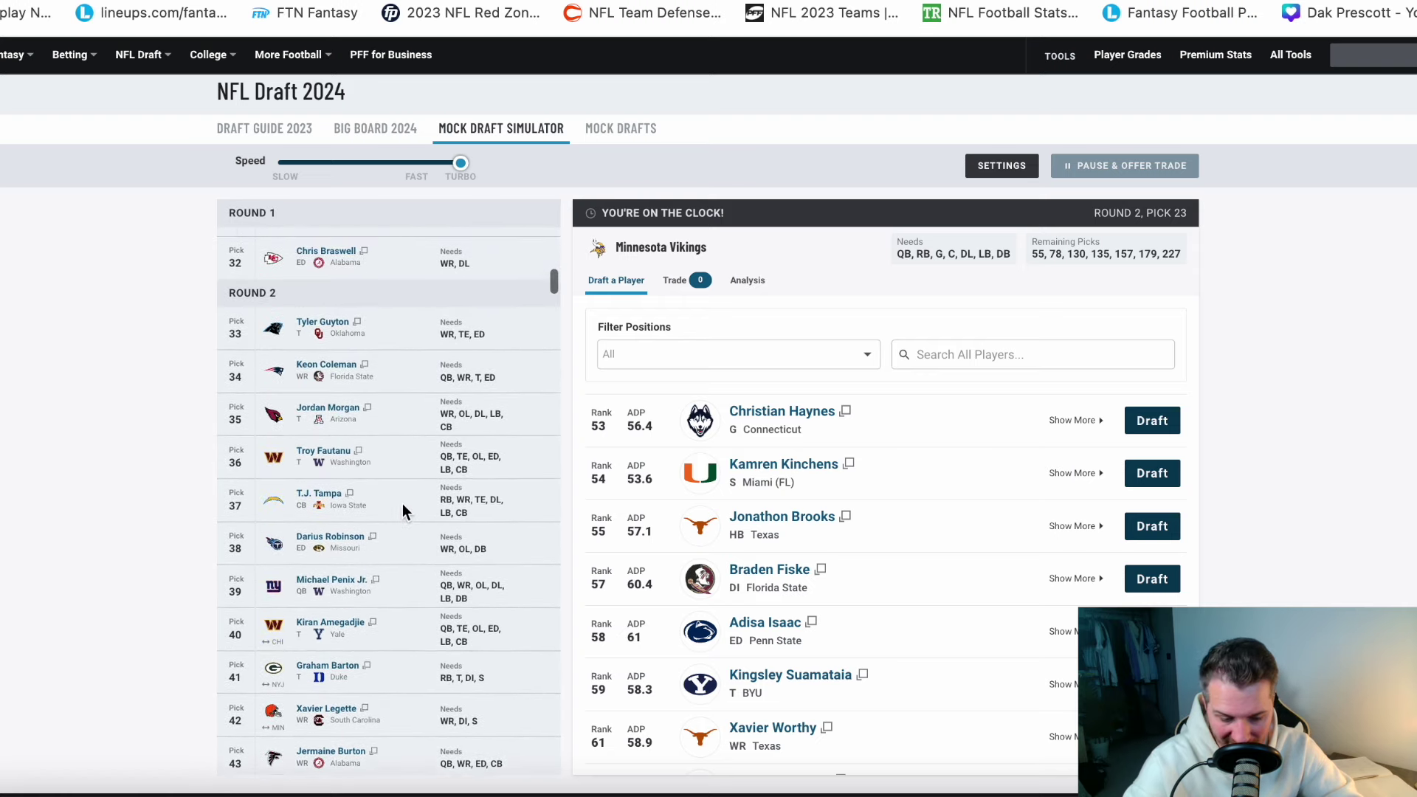
scroll(402, 503, "up", 2)
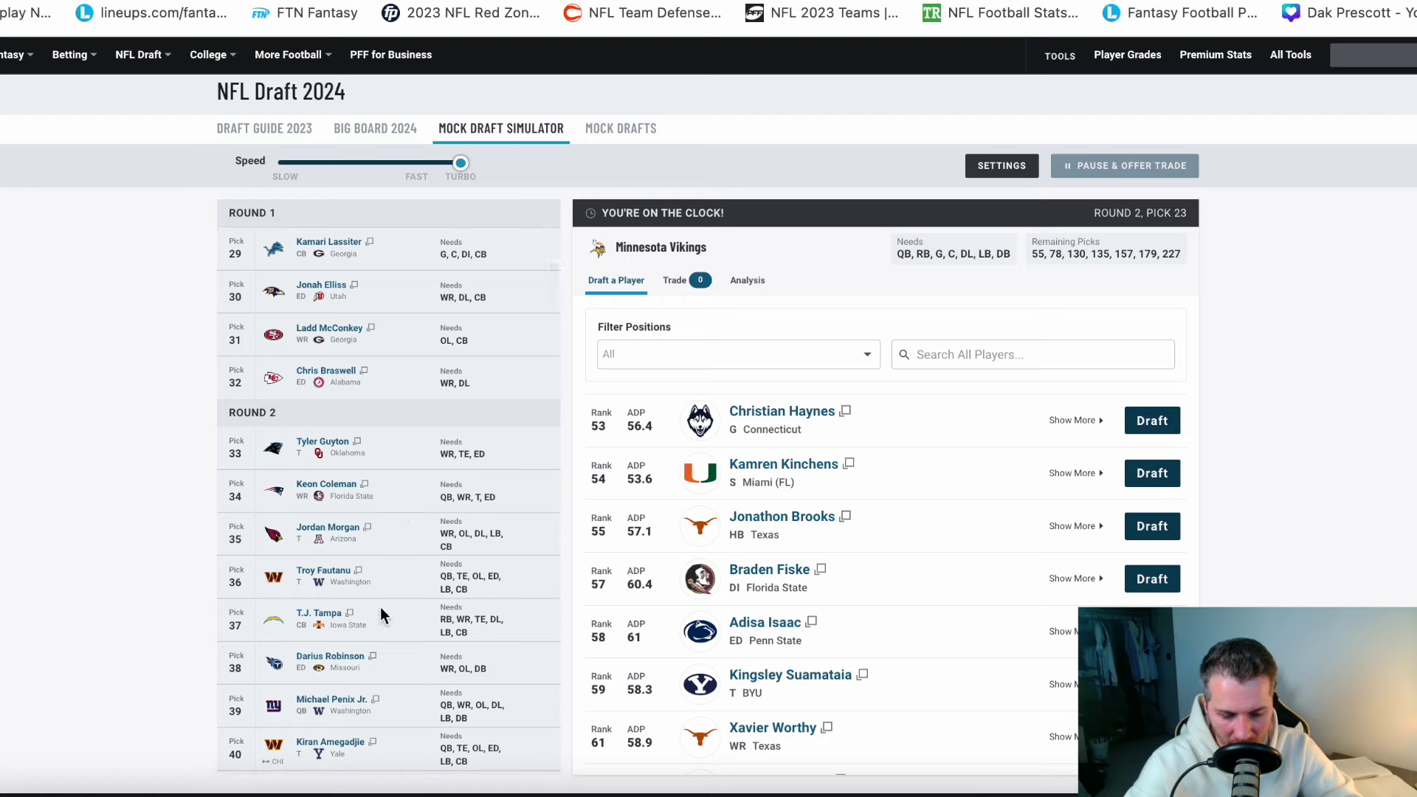
scroll(380, 606, "up", 2)
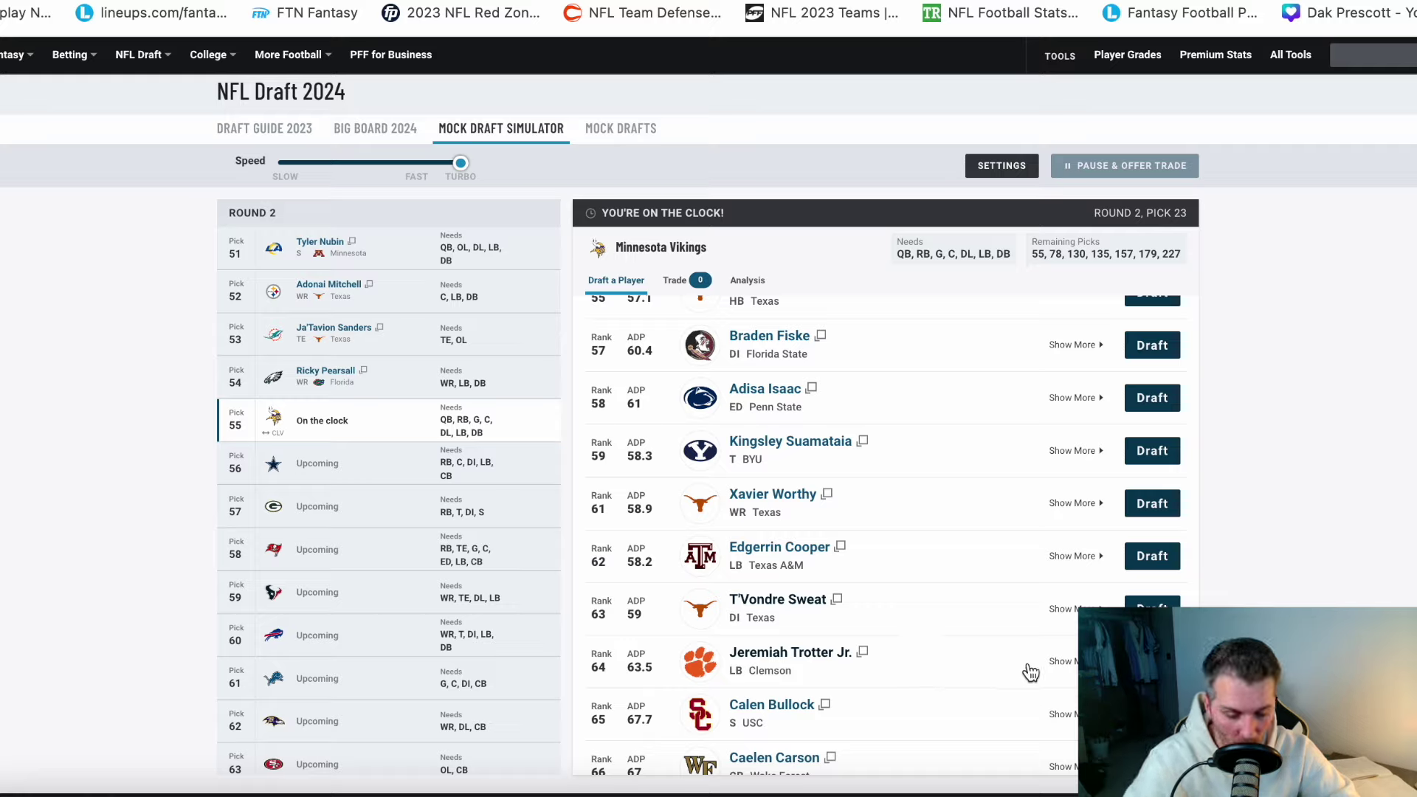
left_click(1152, 661)
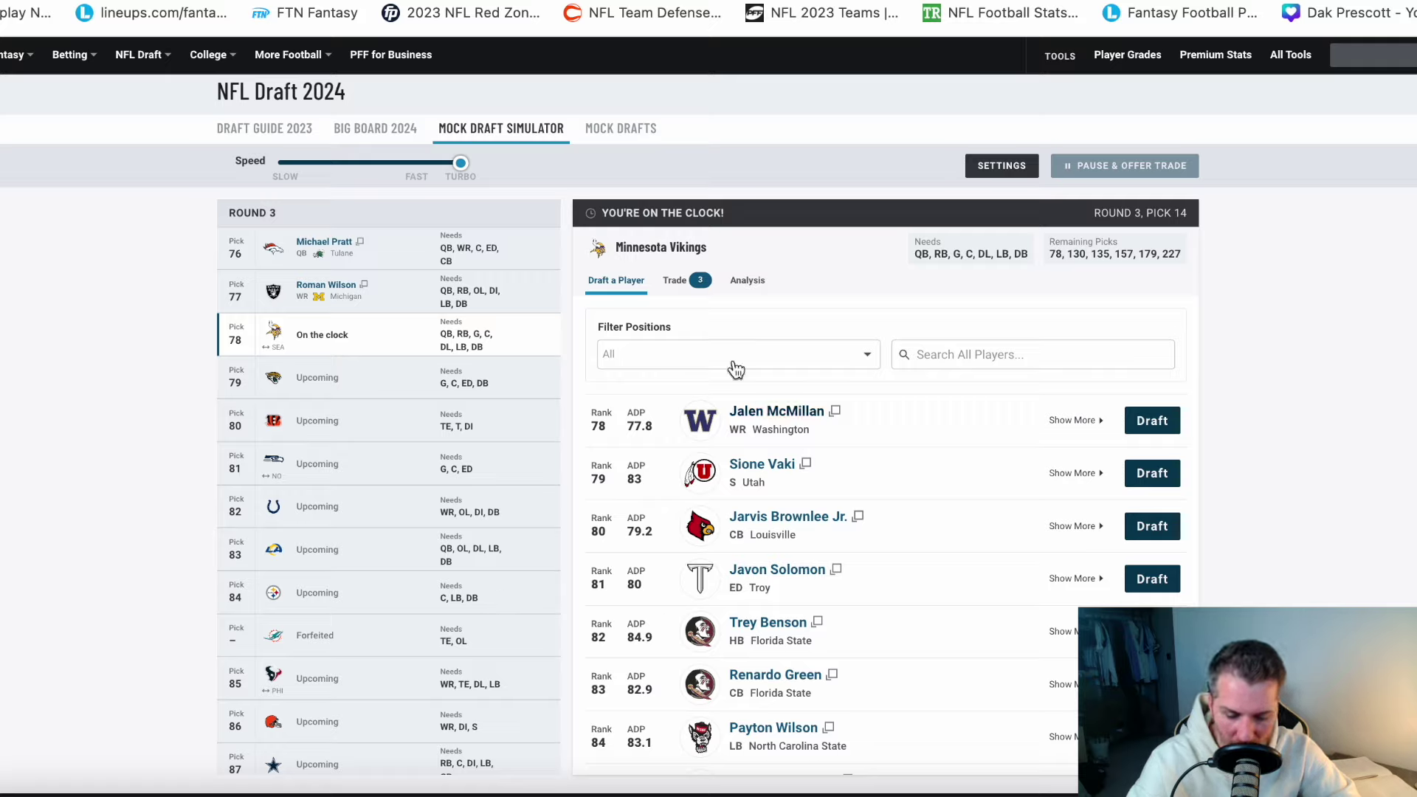
- Filter the available players by position CB to examine the cornerback options for pick 78, and clear the filter
left_click(709, 351)
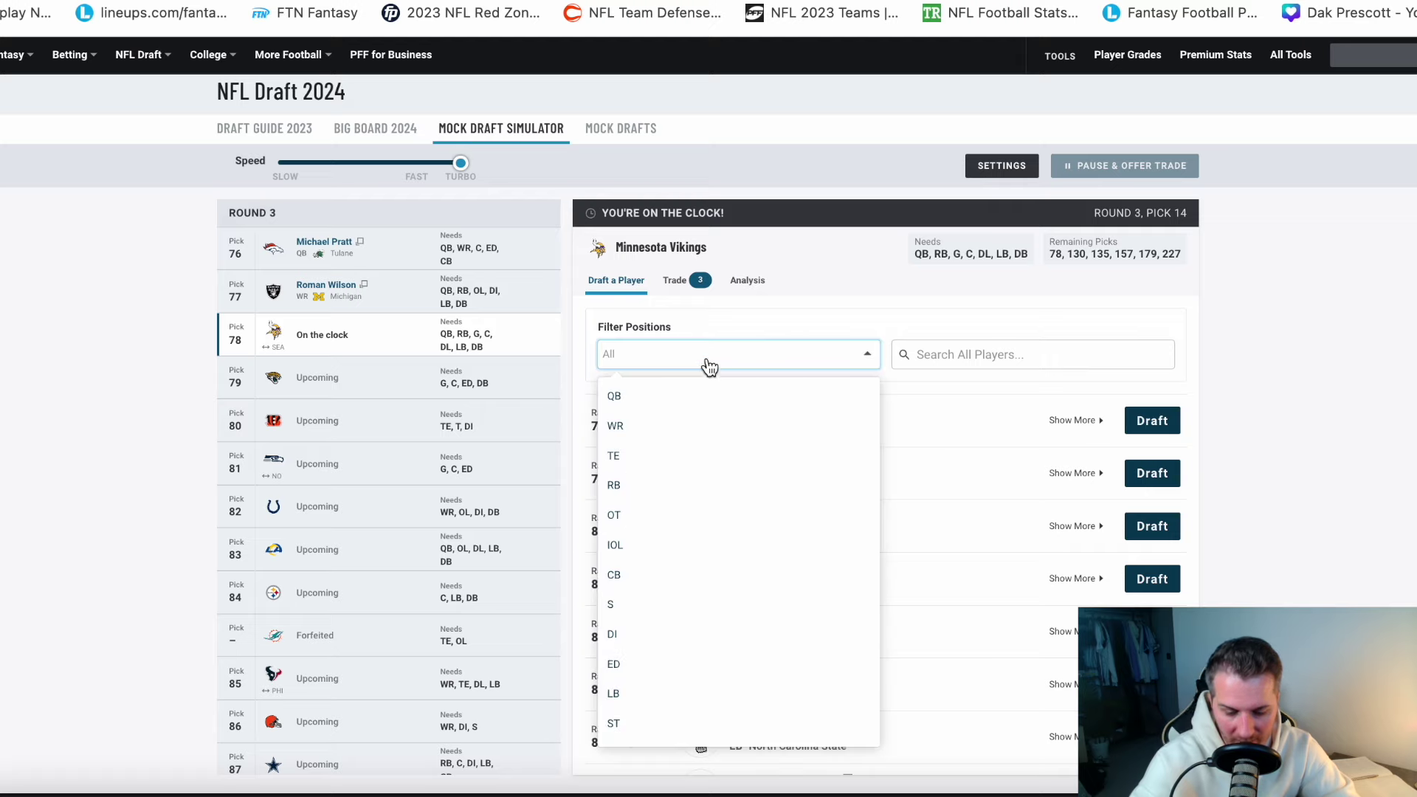
left_click(654, 588)
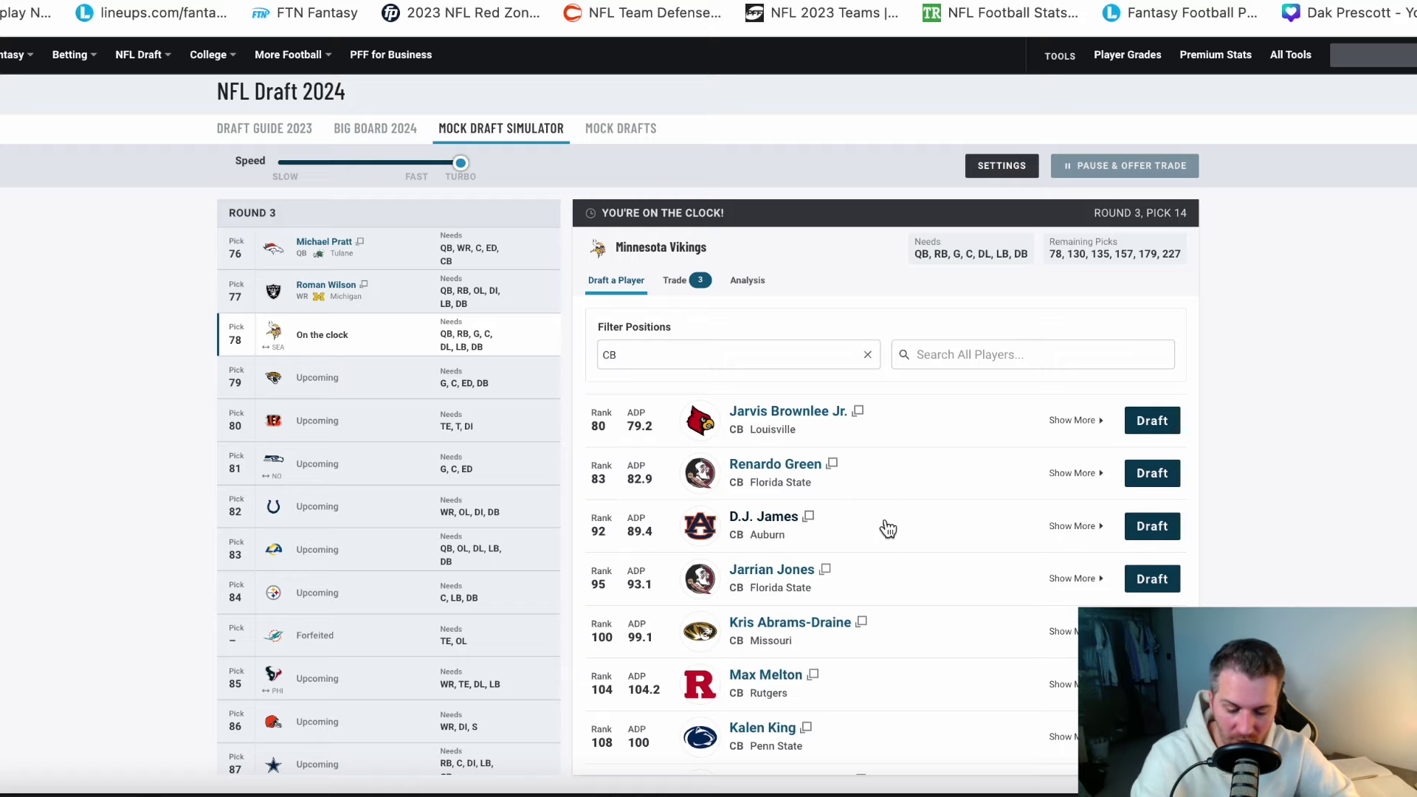
scroll(837, 694, "down", 1)
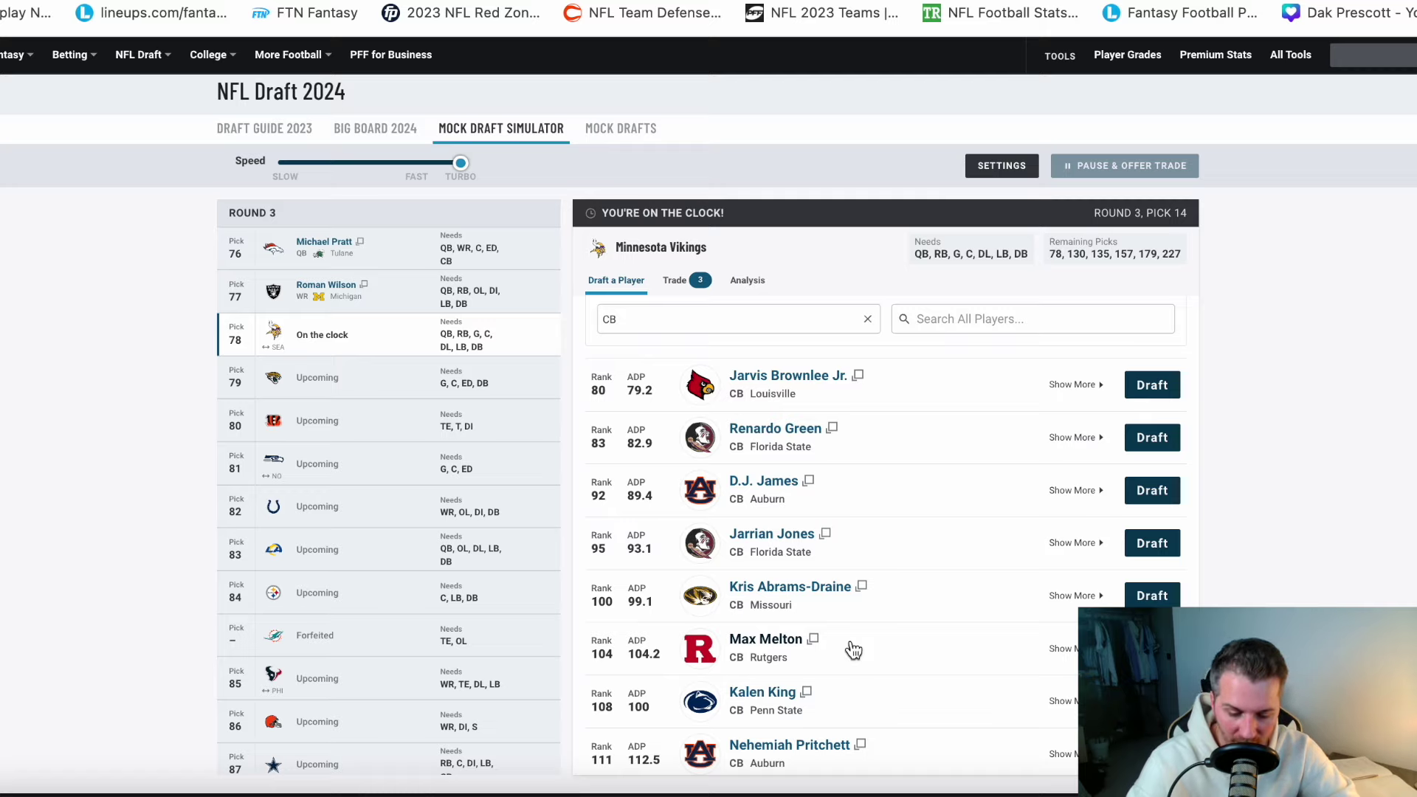
scroll(852, 650, "down", 6)
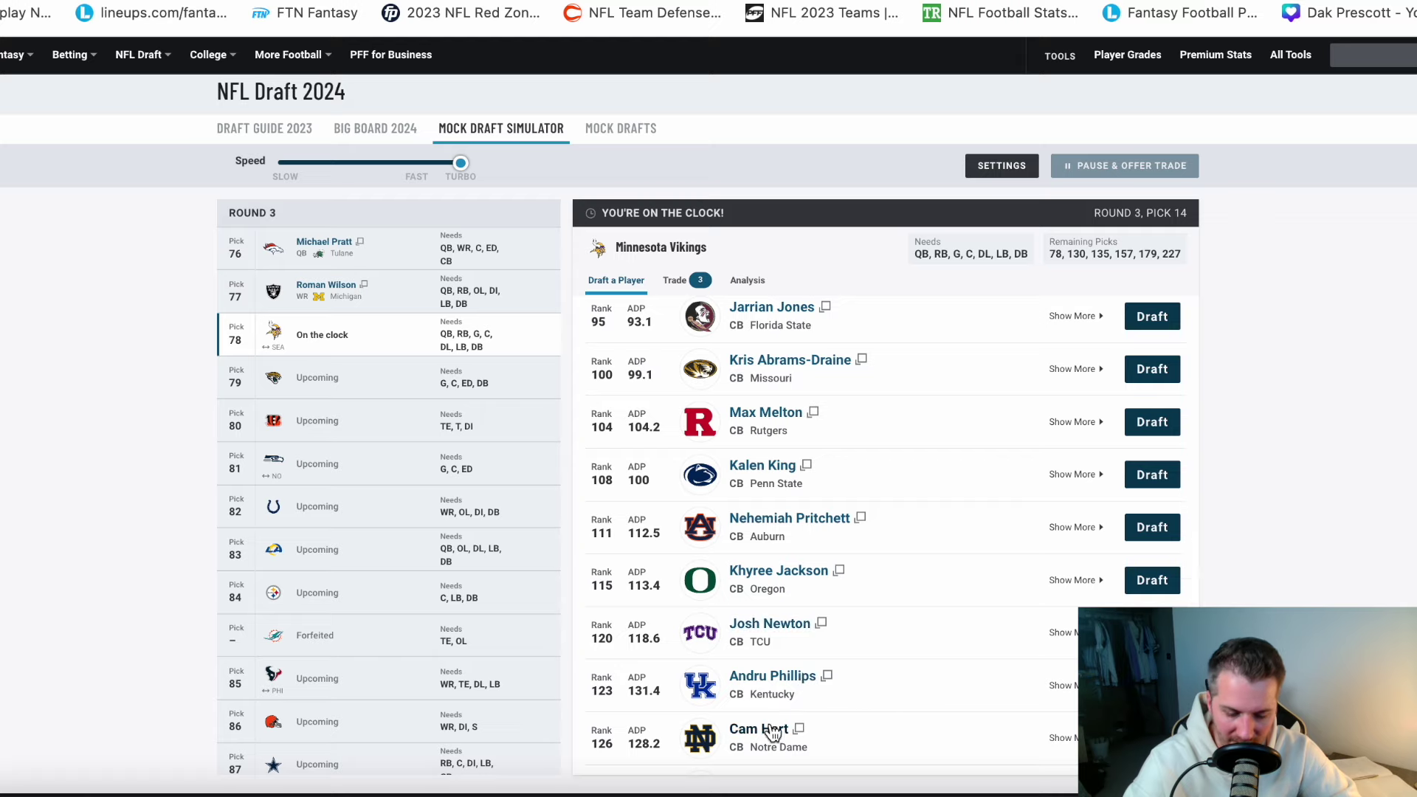
scroll(948, 544, "up", 2)
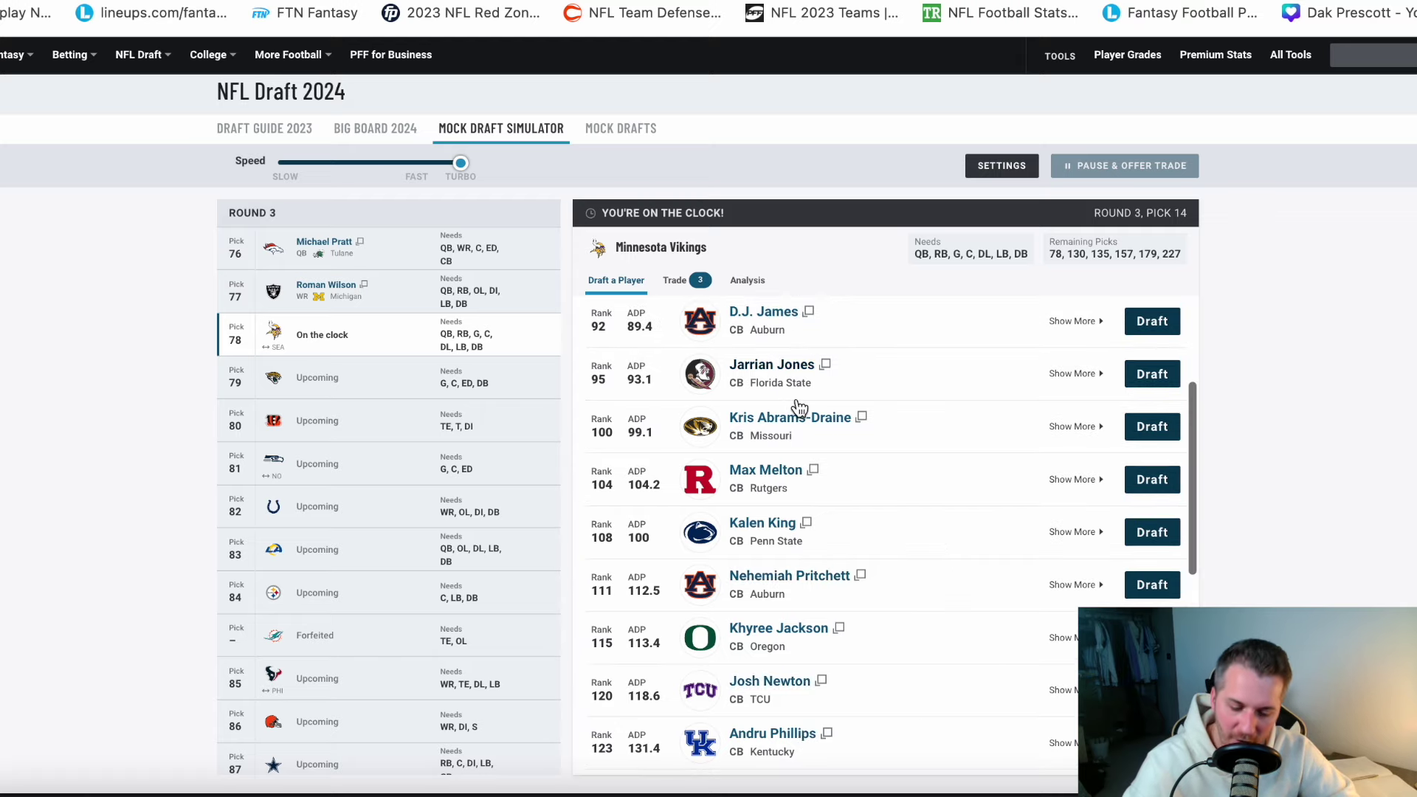
scroll(806, 411, "up", 4)
scroll(856, 479, "down", 6)
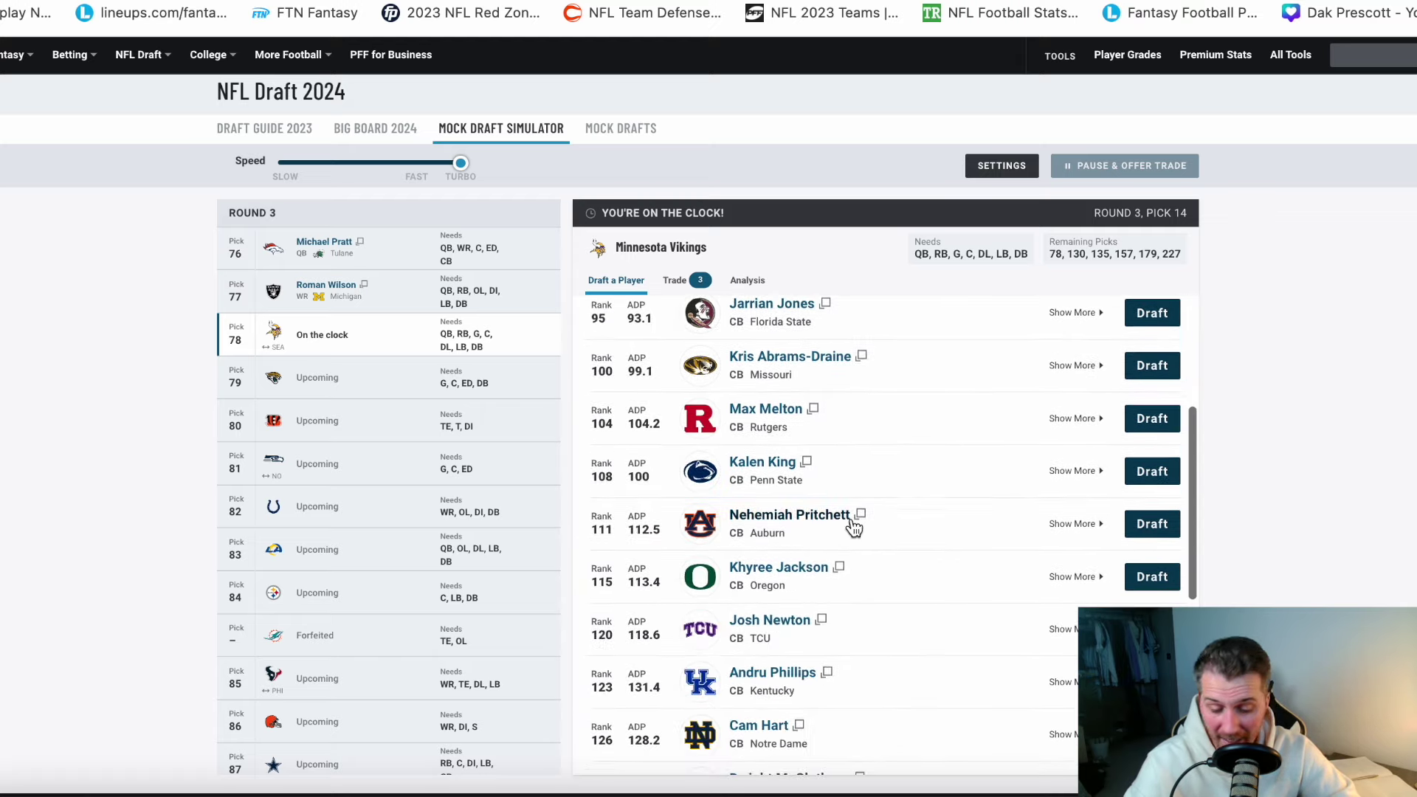
scroll(847, 531, "up", 2)
scroll(841, 457, "up", 5)
left_click(868, 357)
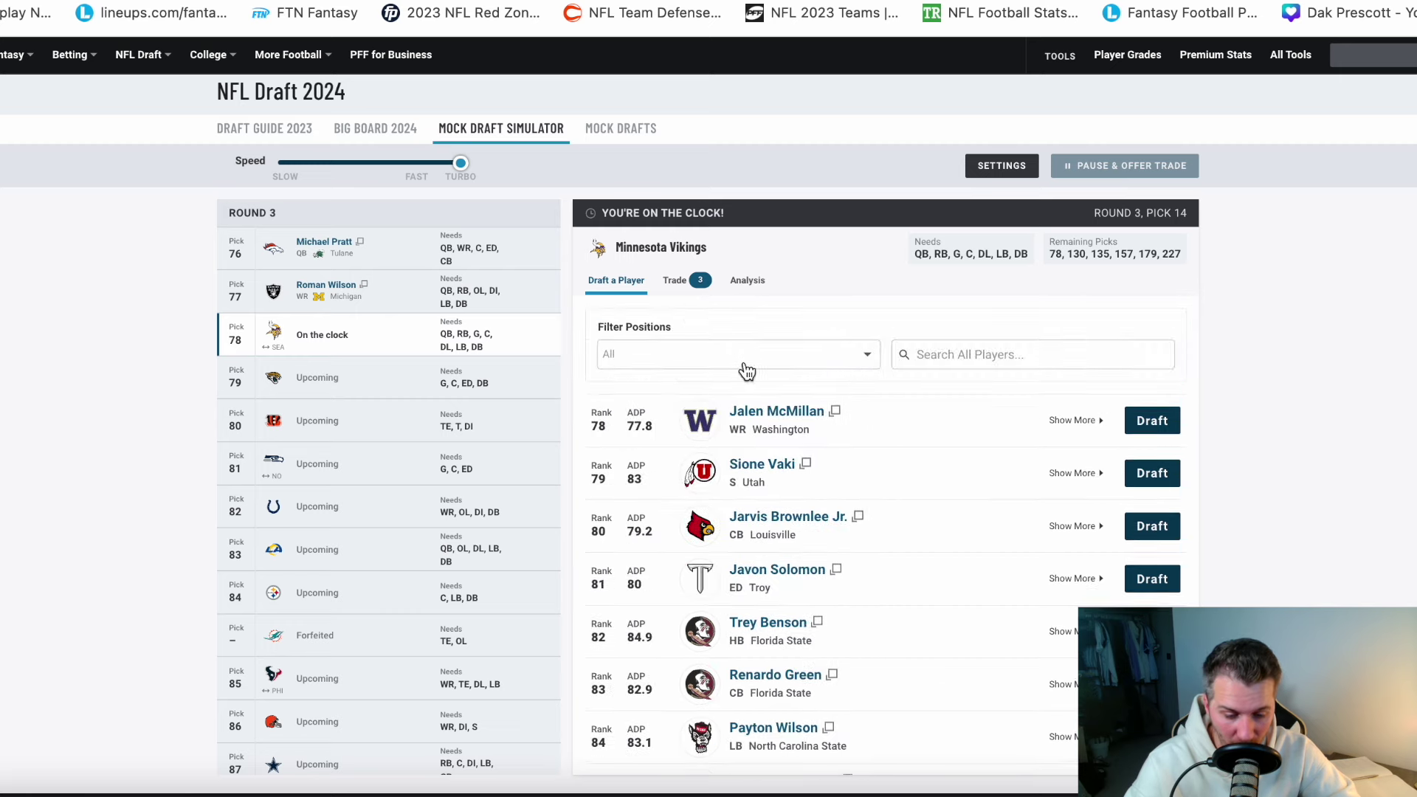
- Filter the available players by position ED to examine the edge defender options for pick 78, and clear the filter
left_click(740, 365)
left_click(639, 665)
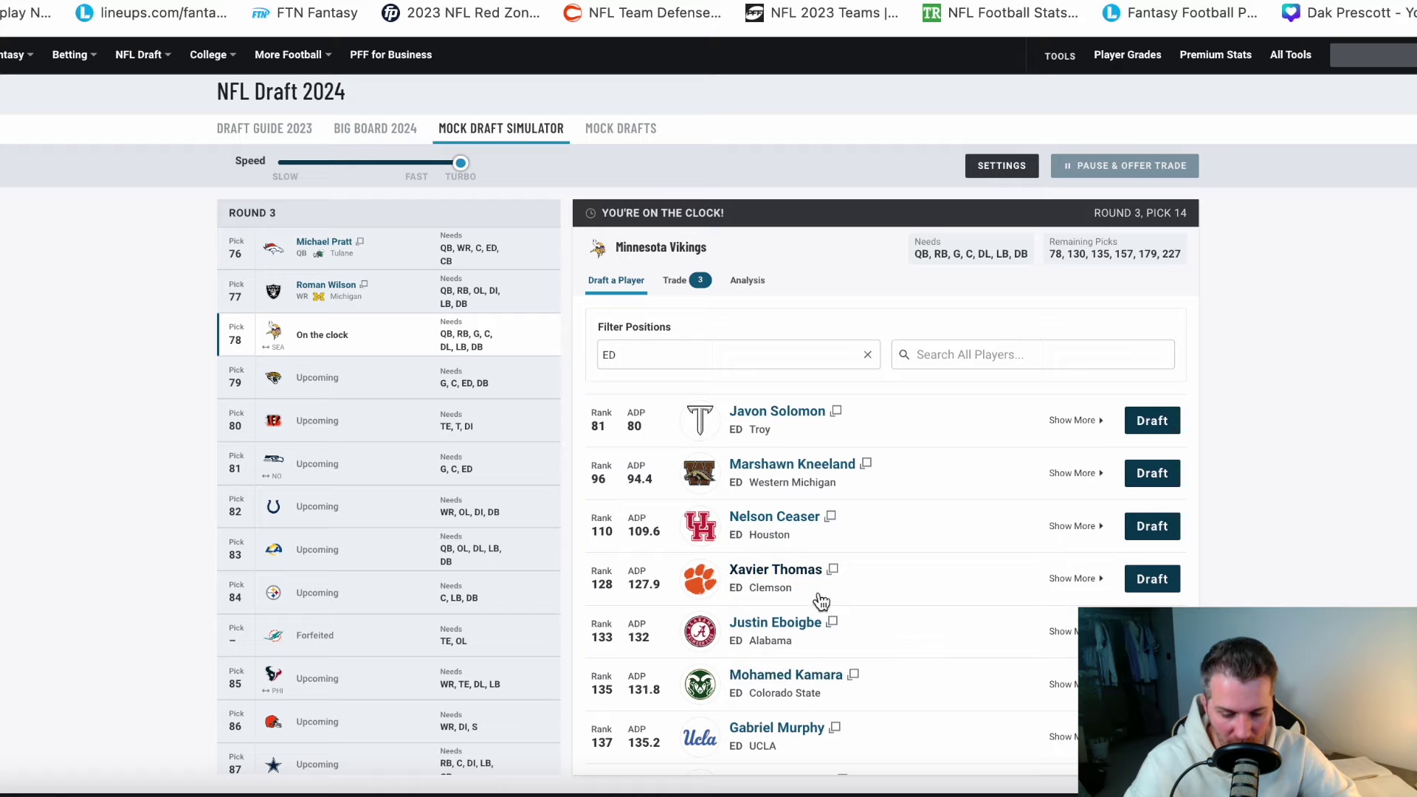
scroll(886, 649, "down", 2)
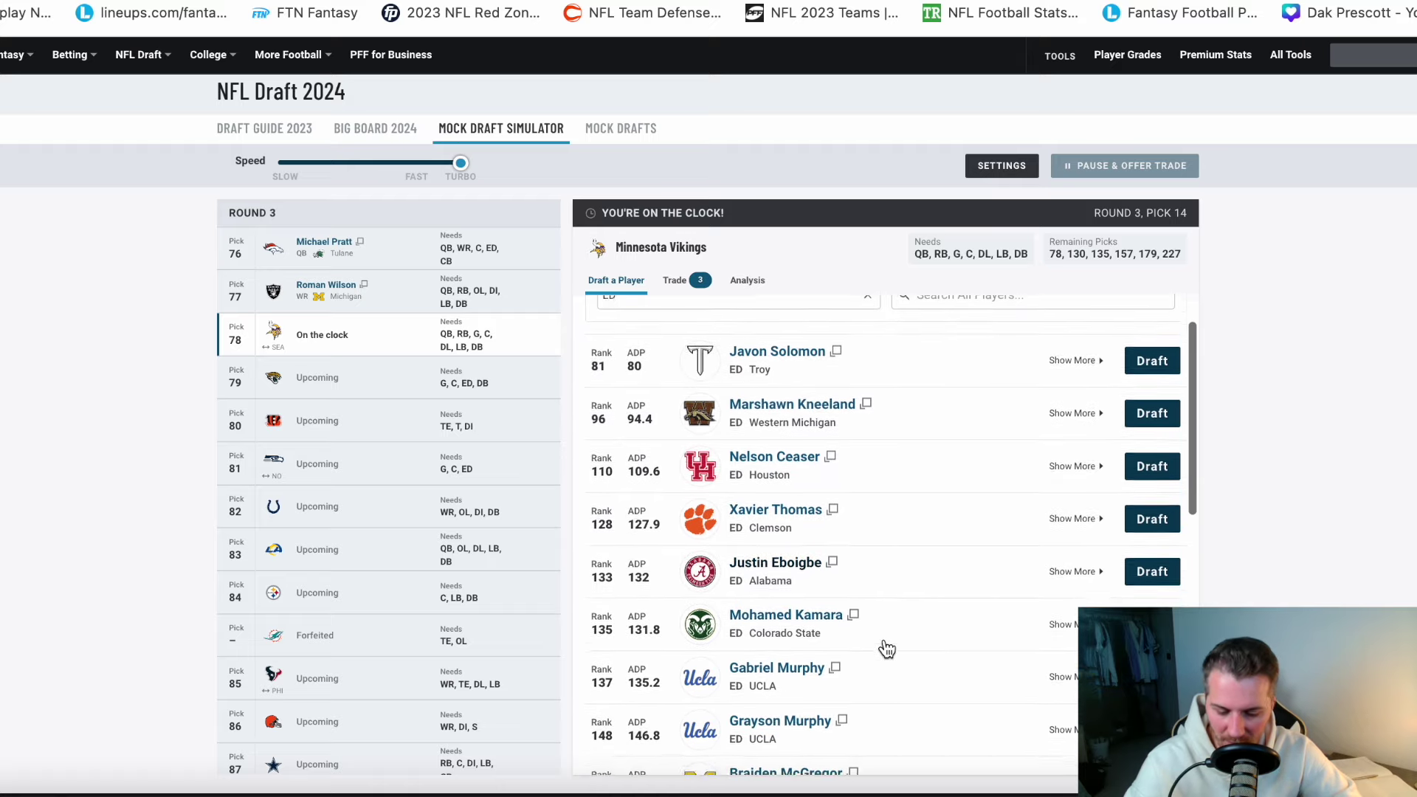
scroll(886, 648, "up", 2)
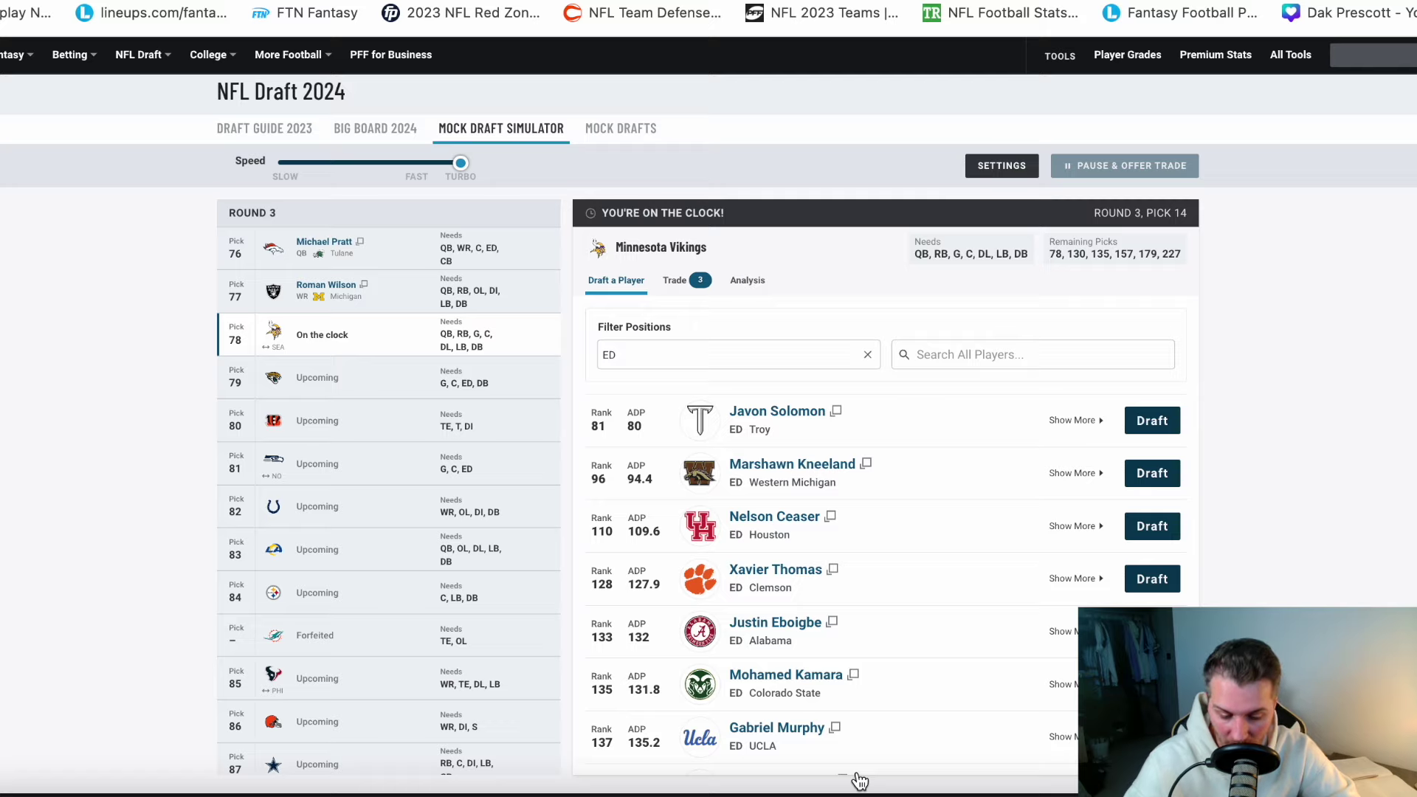
scroll(849, 682, "down", 3)
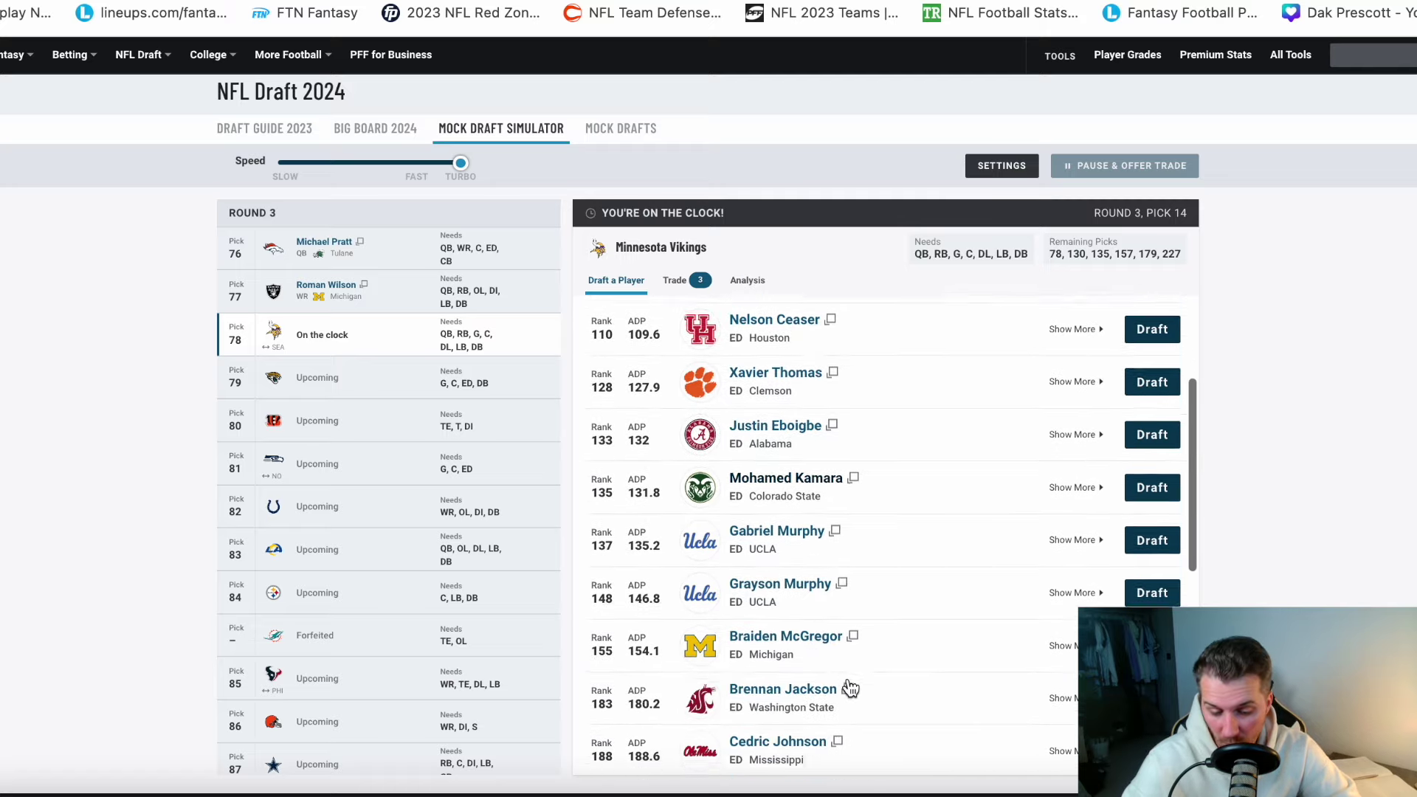
scroll(848, 686, "down", 2)
scroll(848, 682, "up", 5)
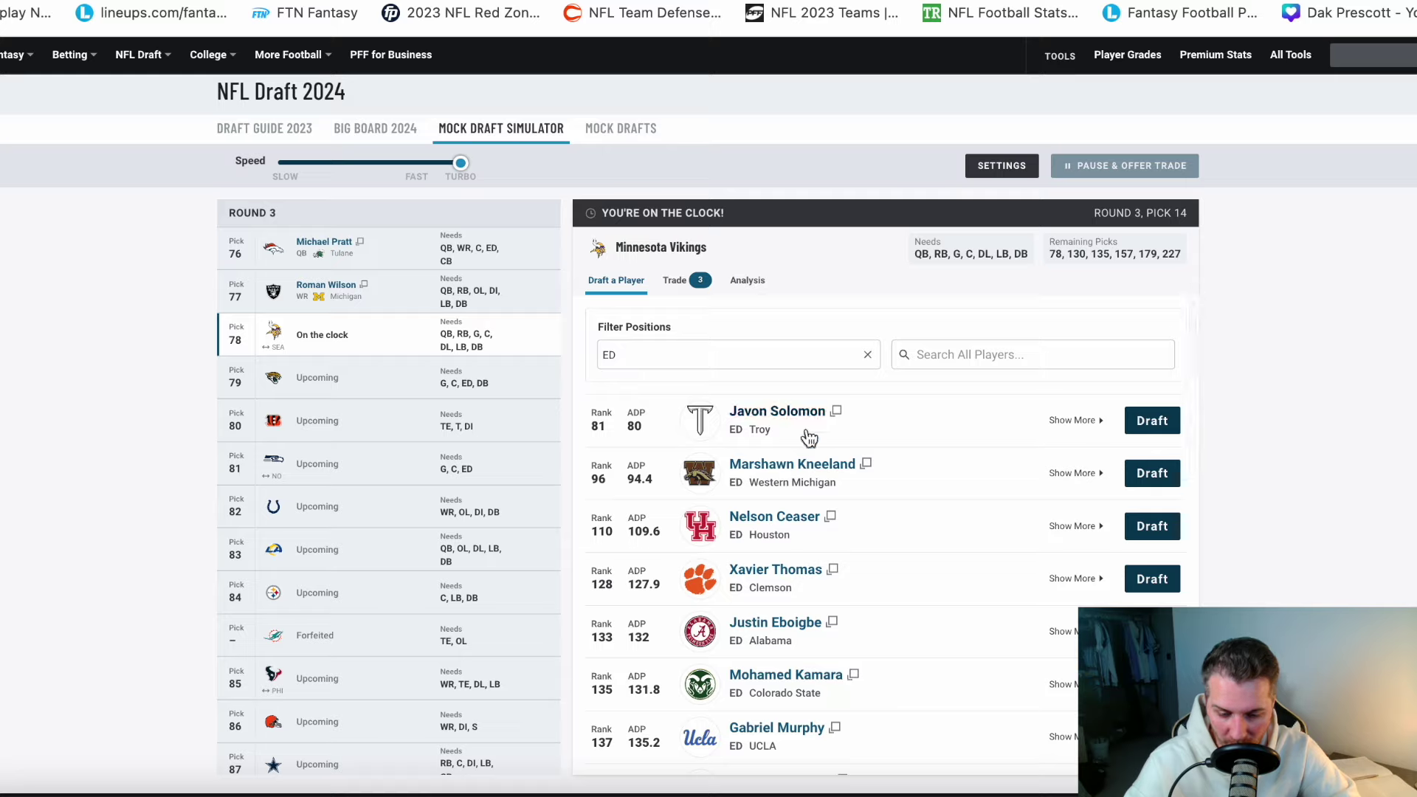
left_click(867, 354)
- Examine the available players of all positions, from rank 78 to about rank 100, to compare the options for pick 78
left_click(796, 356)
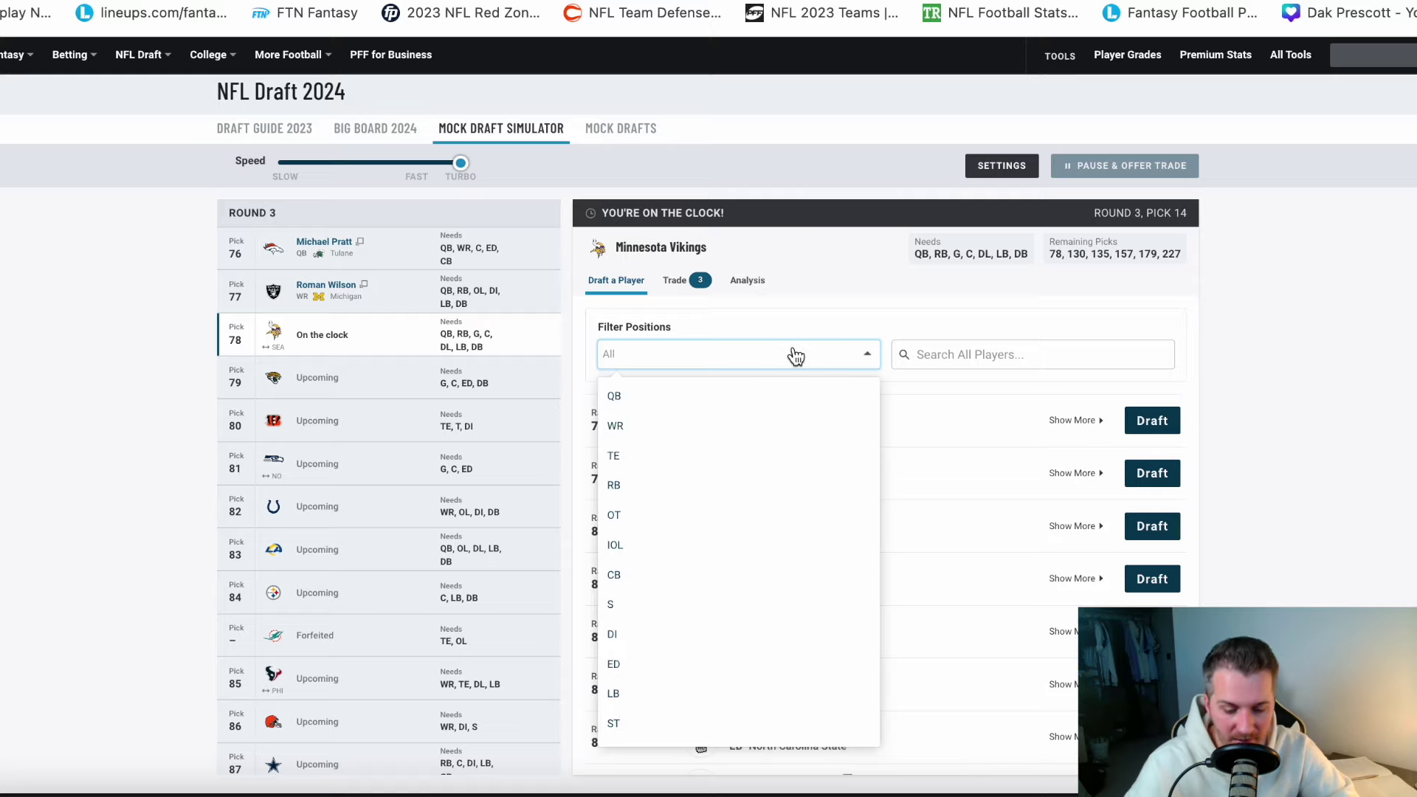
left_click(821, 295)
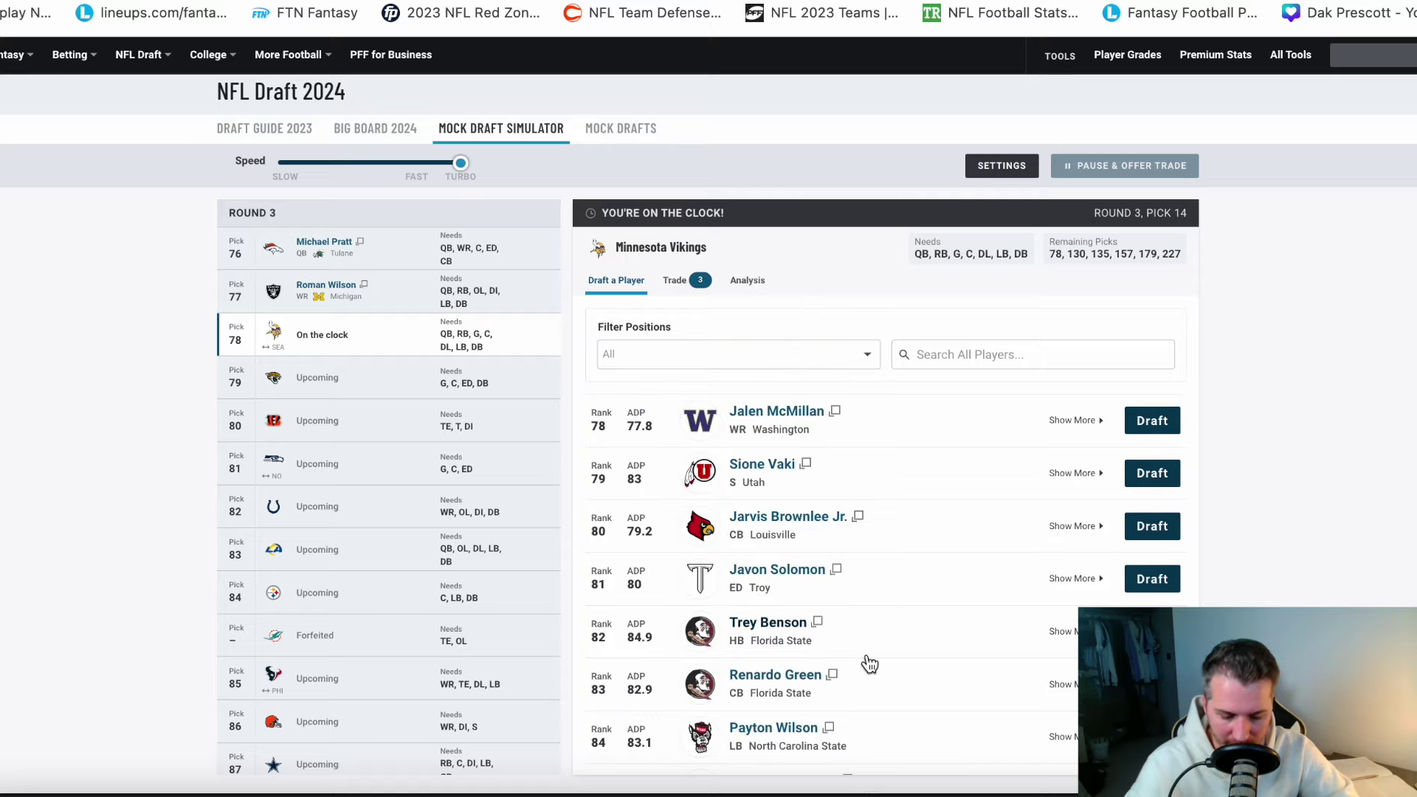
scroll(869, 664, "down", 2)
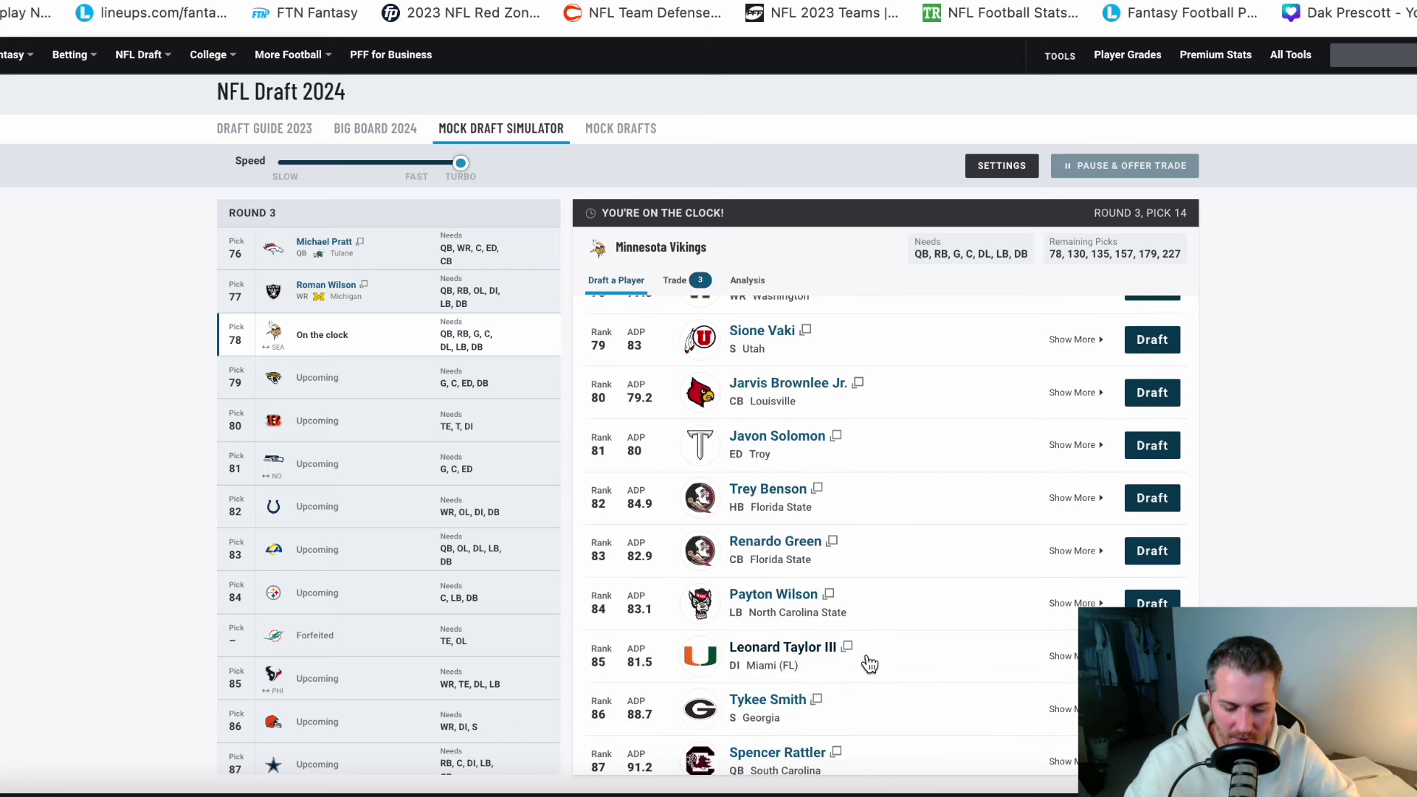
scroll(869, 664, "down", 2)
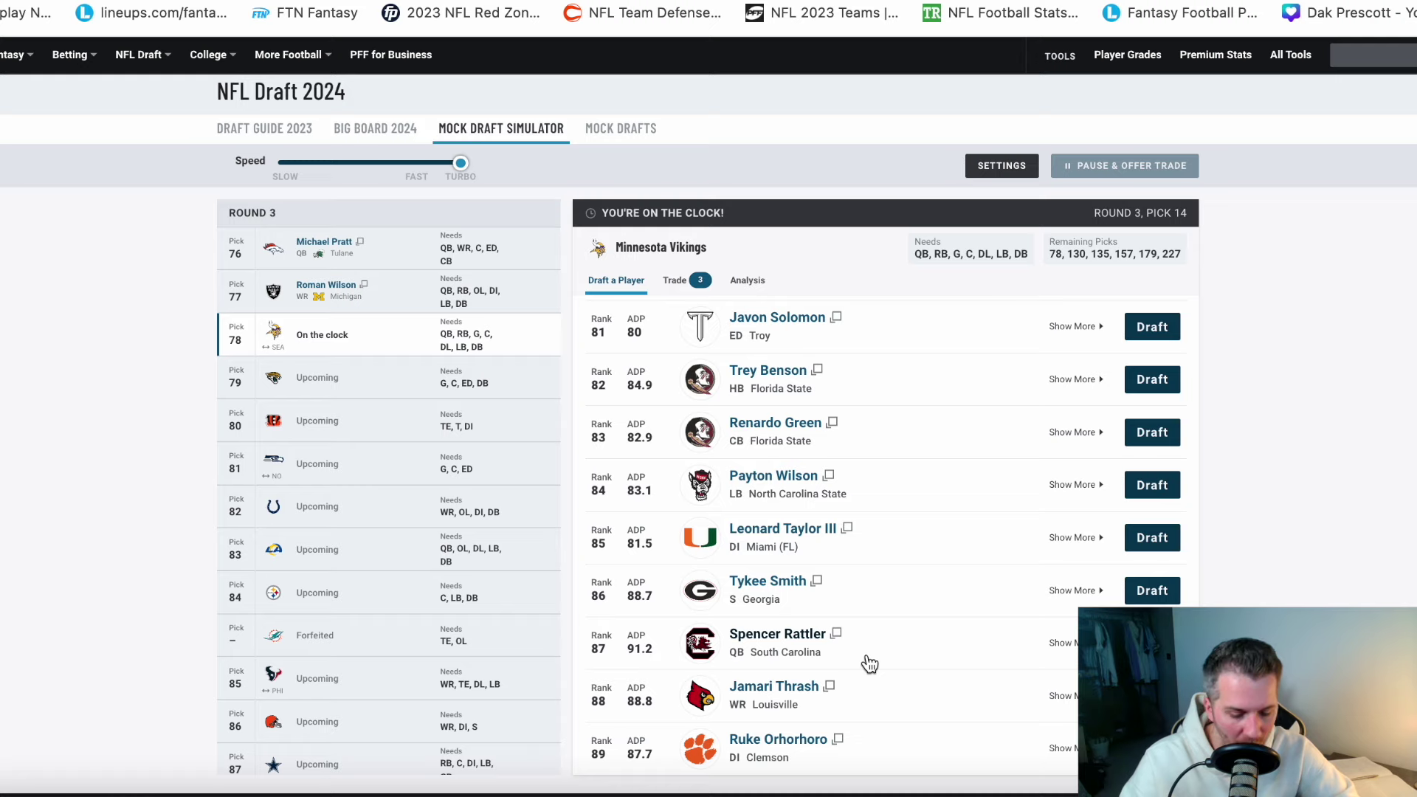
scroll(869, 664, "down", 3)
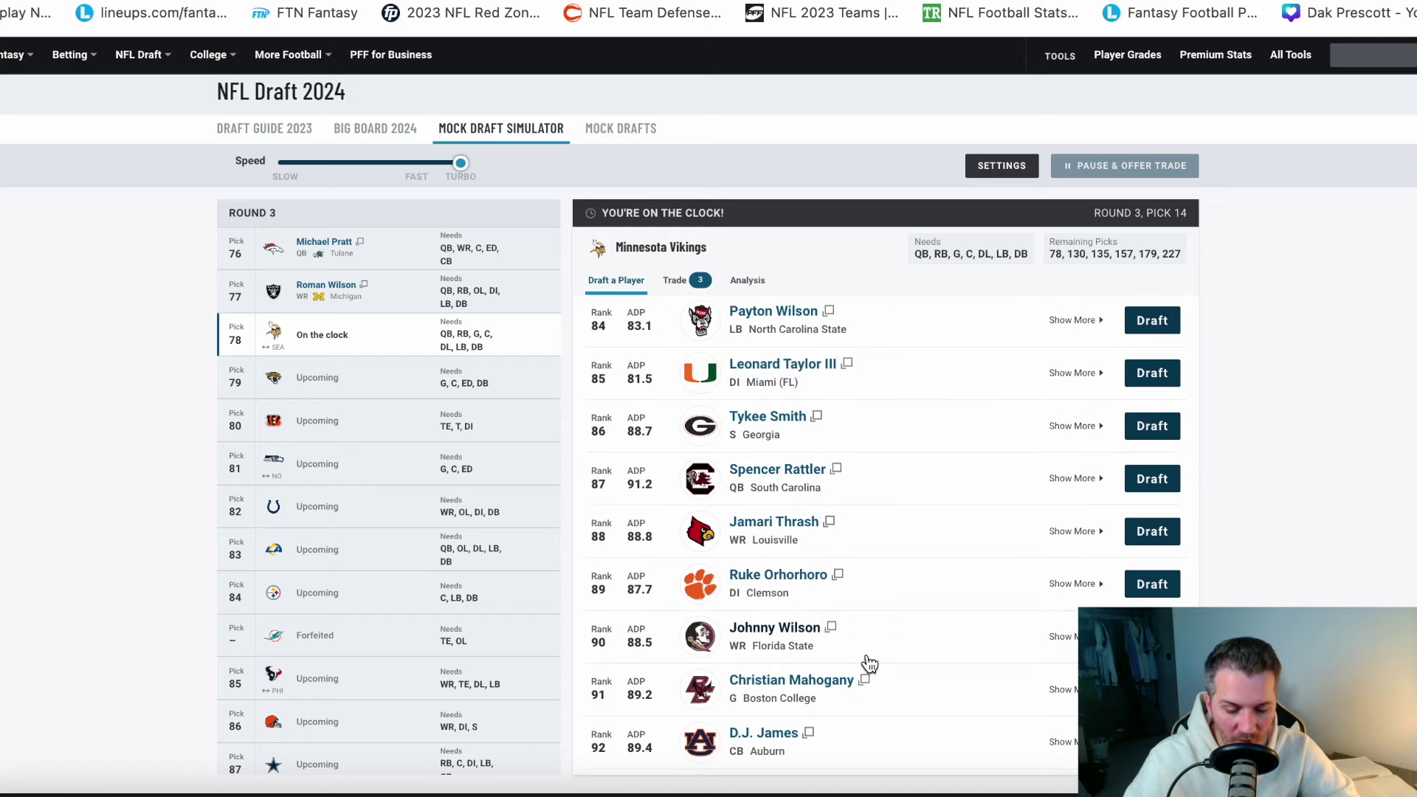
scroll(870, 664, "down", 2)
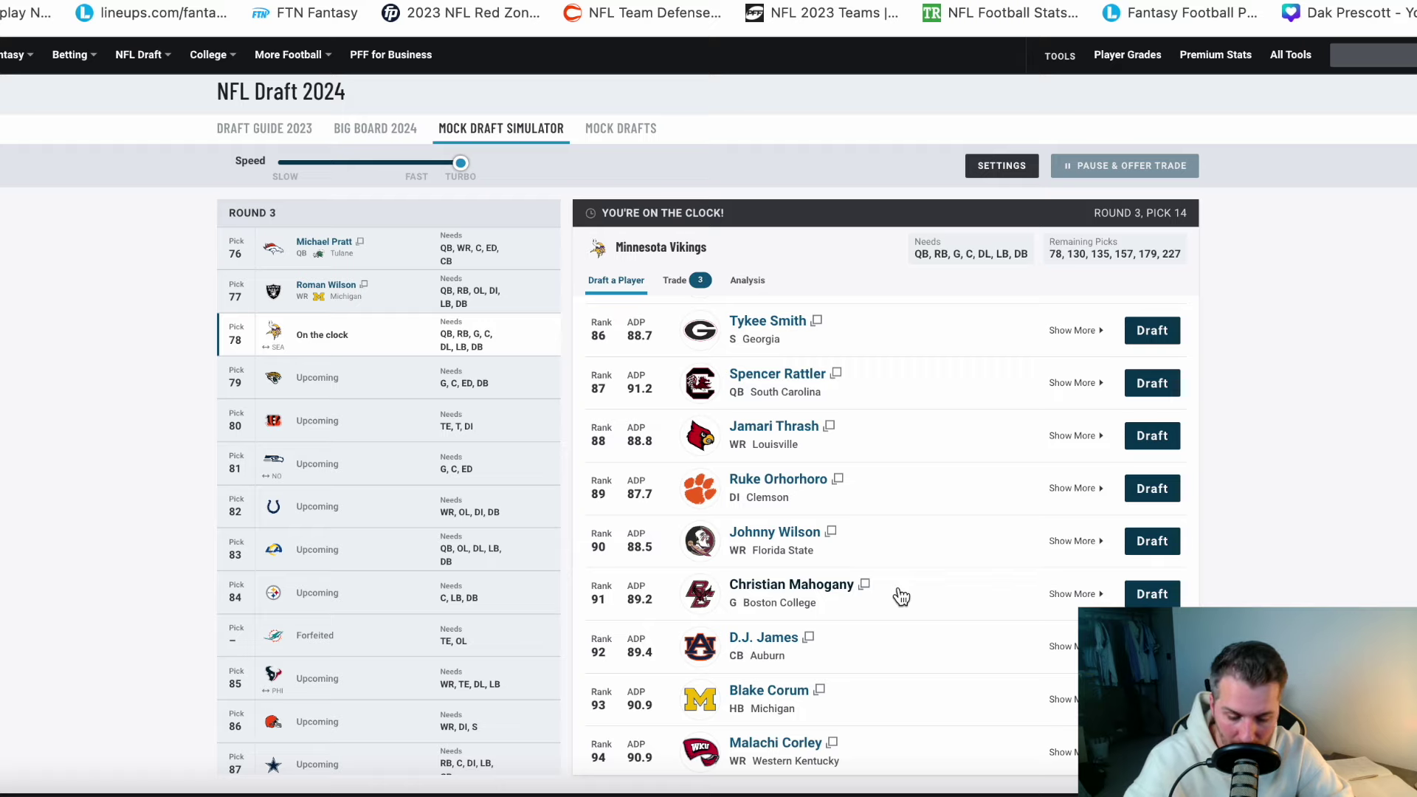
scroll(906, 655, "down", 2)
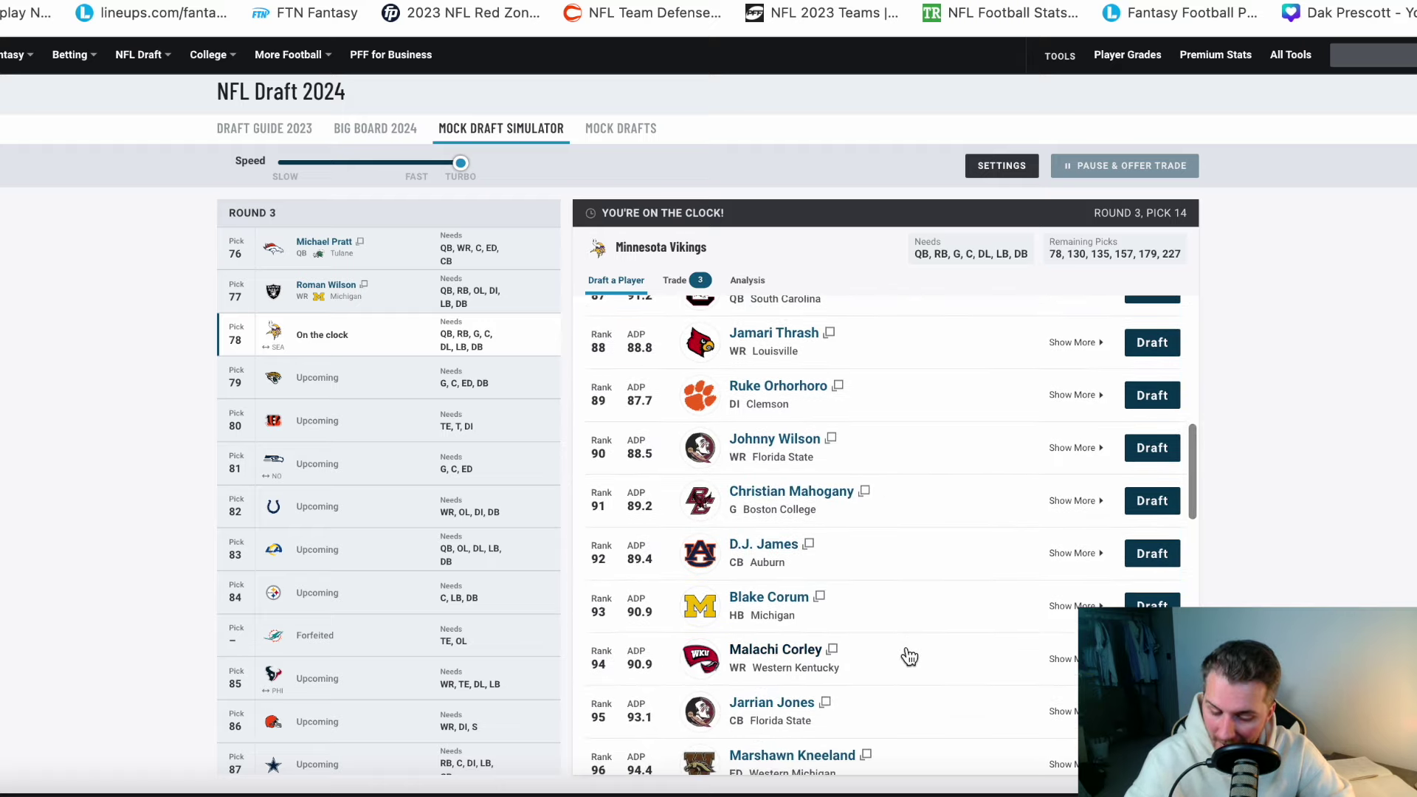
scroll(908, 664, "up", 10)
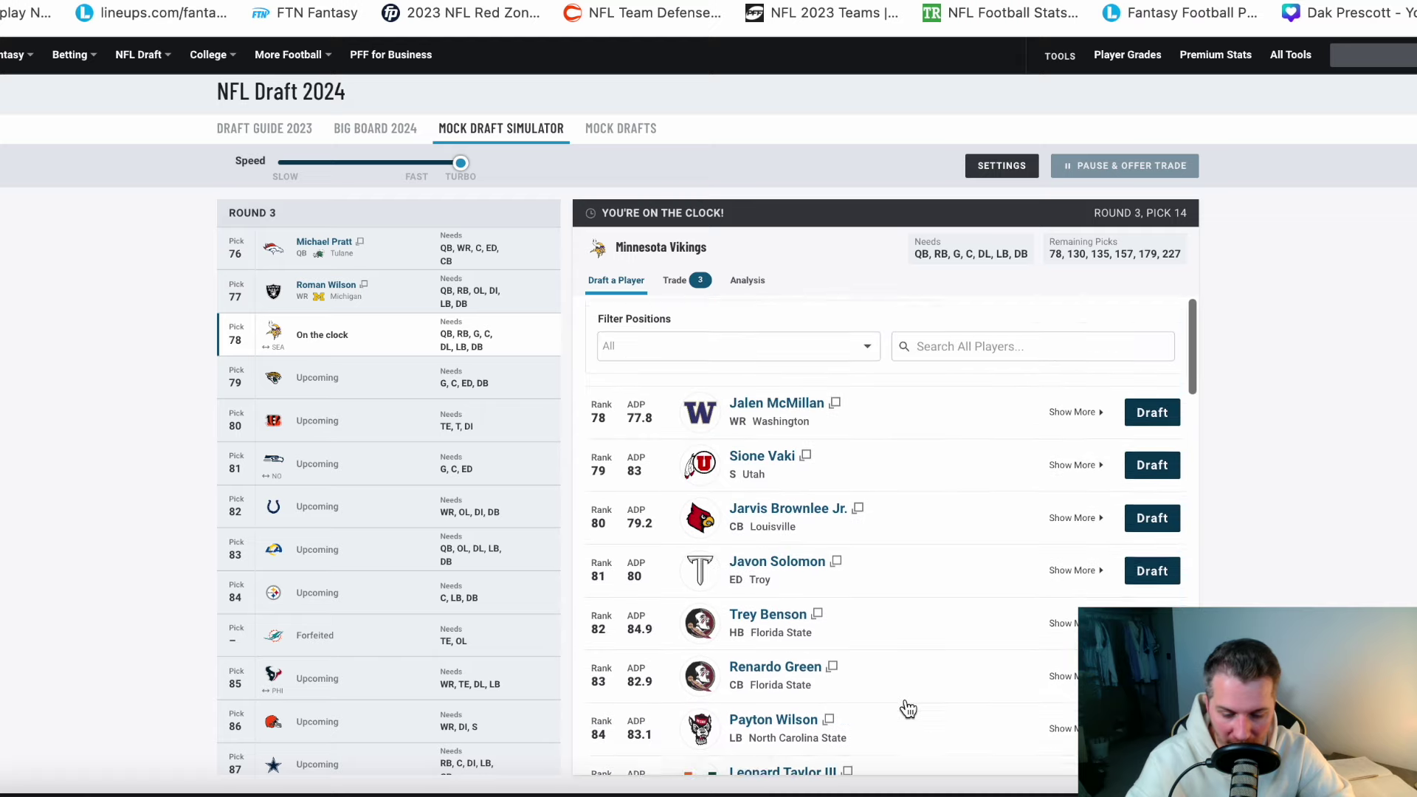
scroll(970, 620, "down", 4)
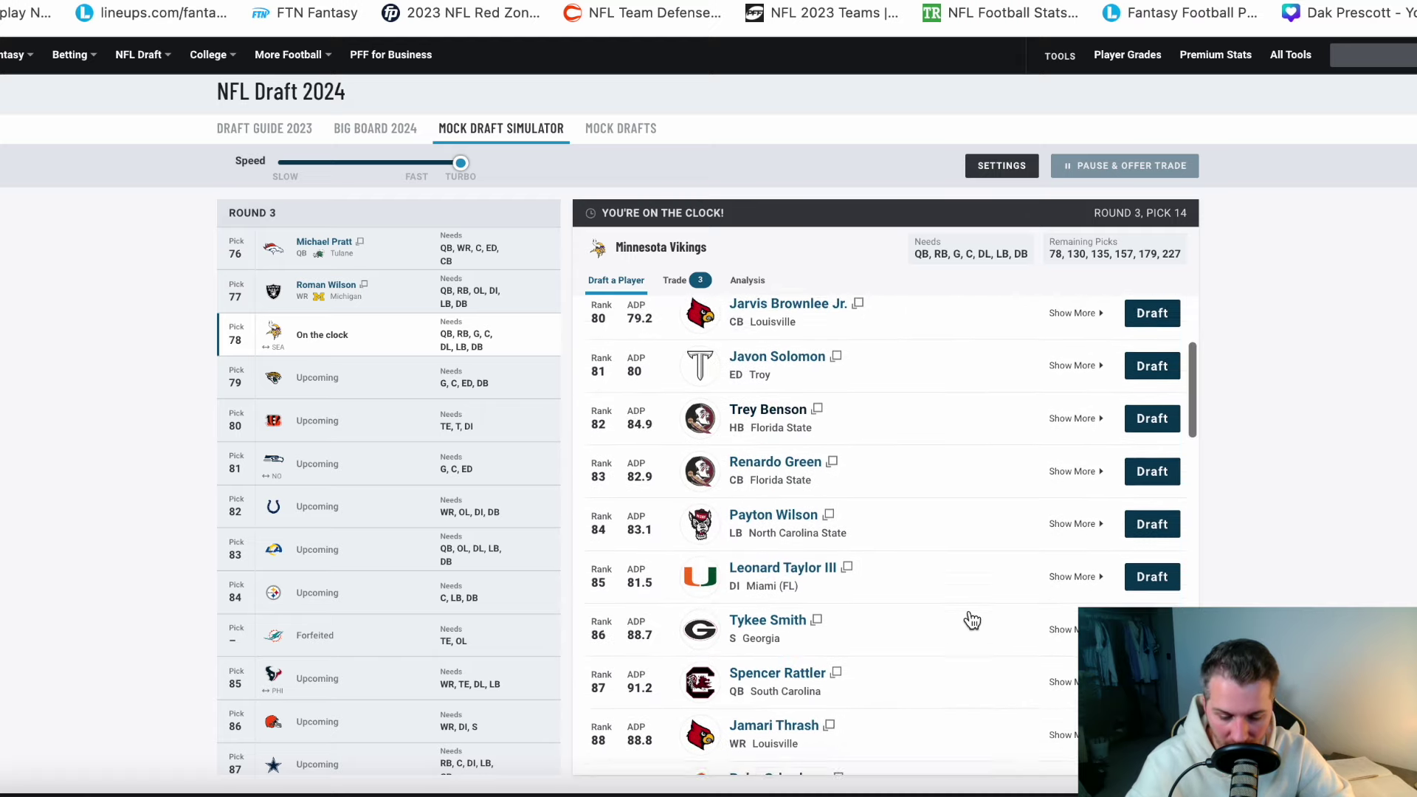
scroll(970, 620, "down", 10)
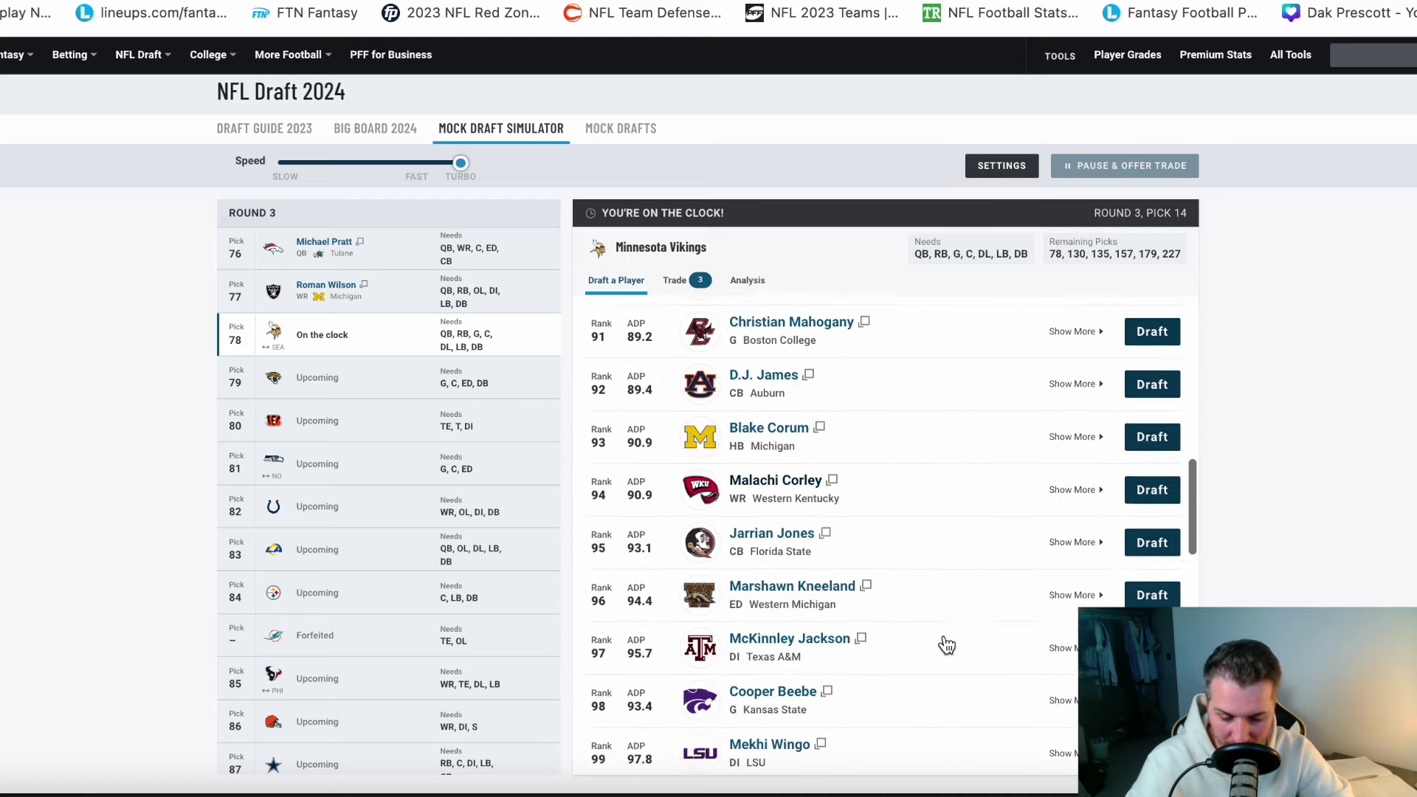
scroll(947, 646, "down", 1)
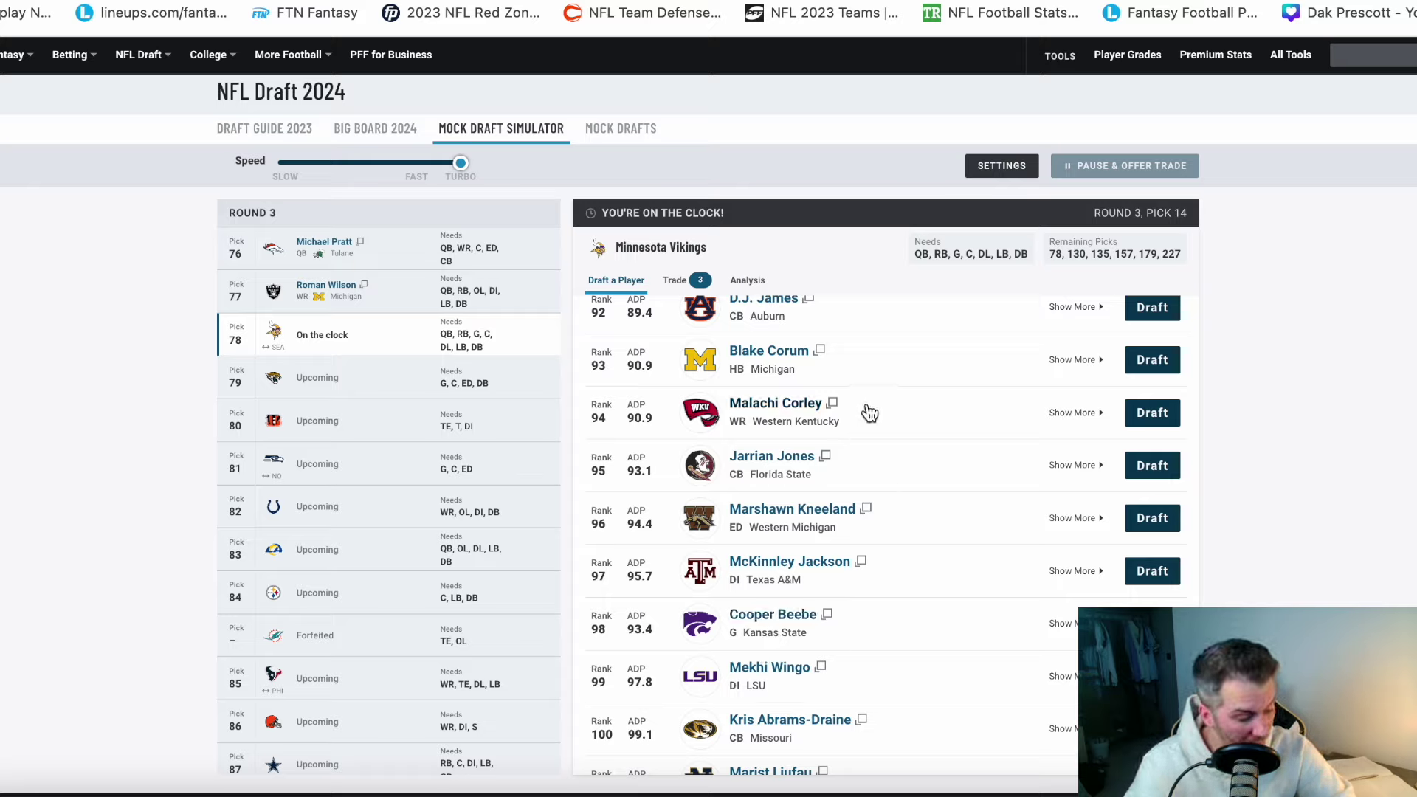
scroll(883, 531, "up", 10)
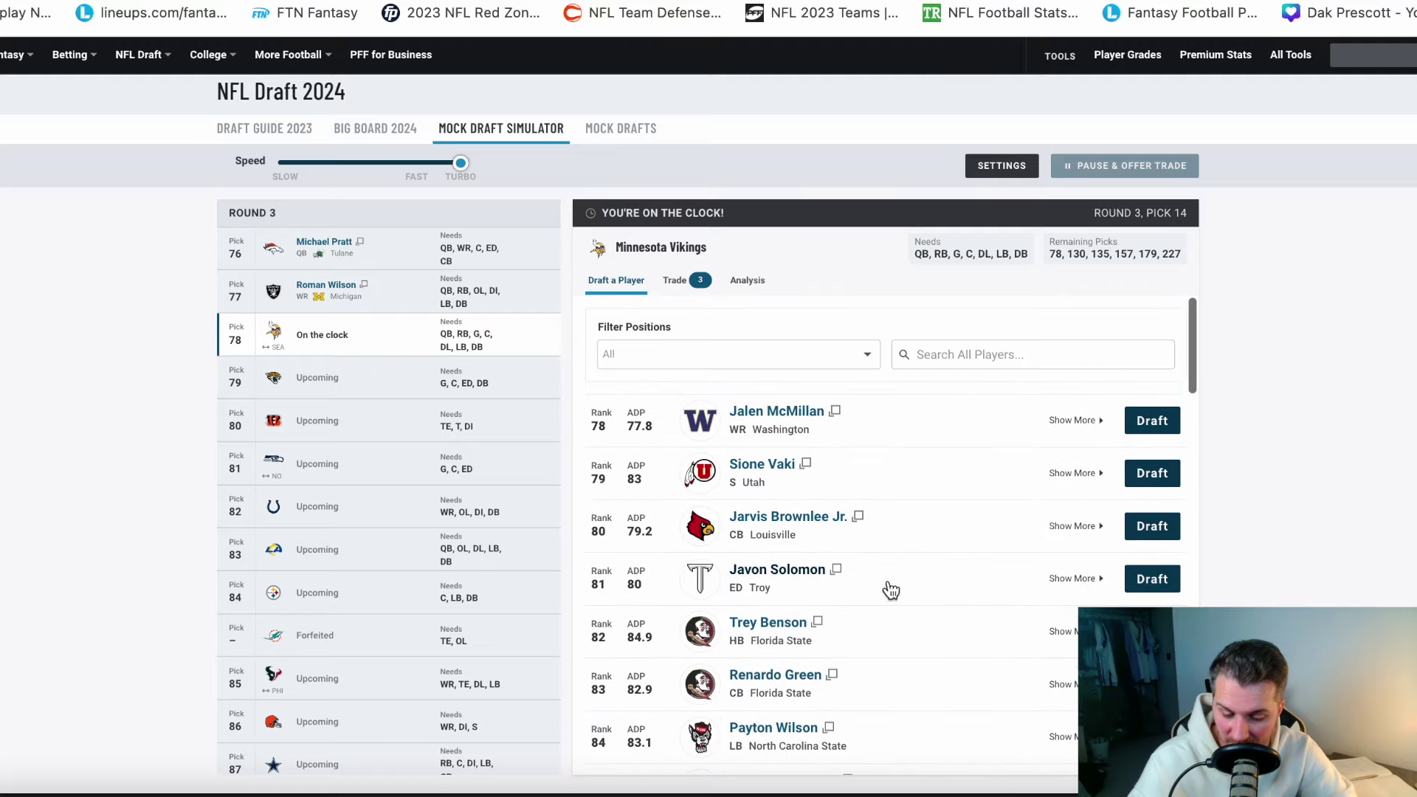
scroll(888, 588, "down", 1)
scroll(890, 594, "down", 4)
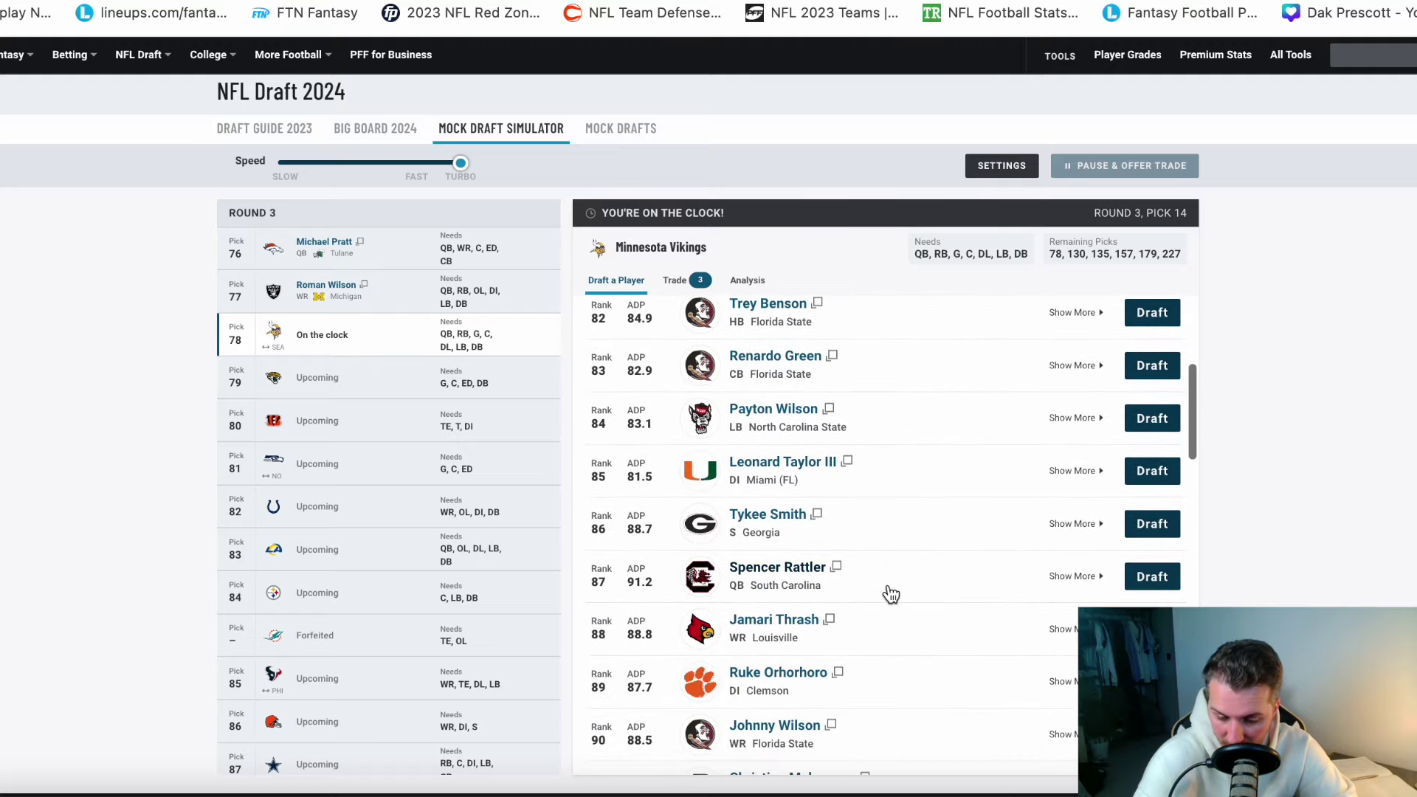
scroll(890, 594, "down", 1)
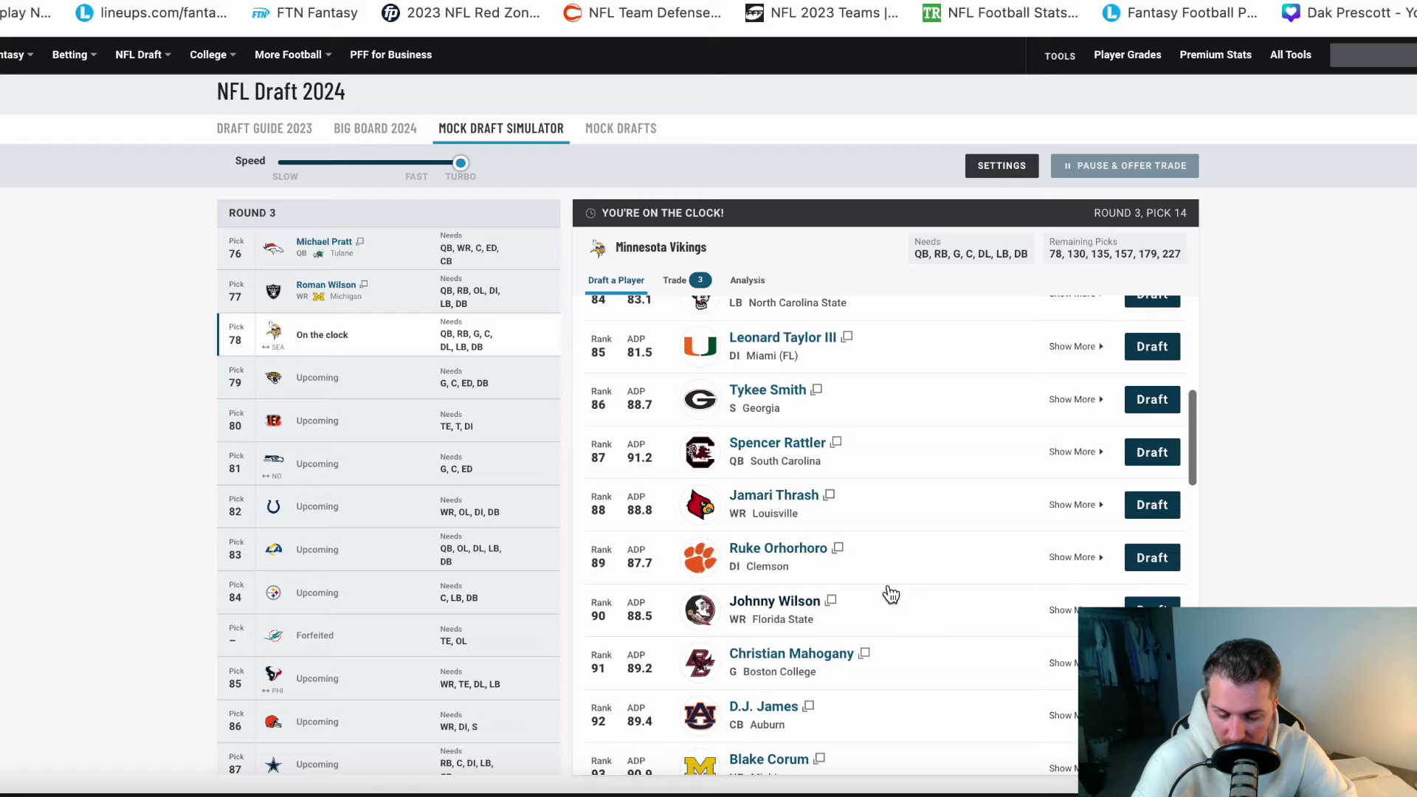
scroll(899, 637, "down", 2)
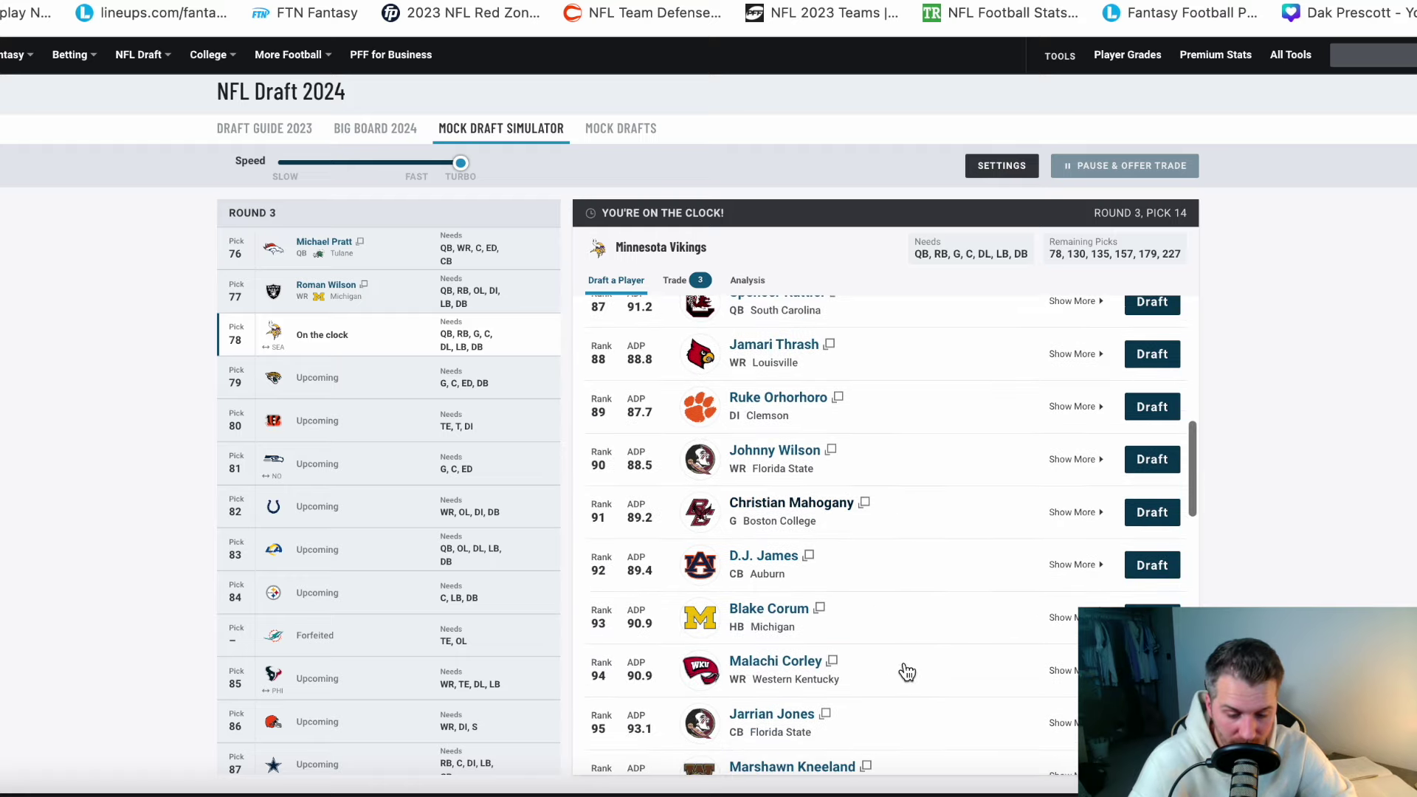
scroll(874, 537, "up", 8)
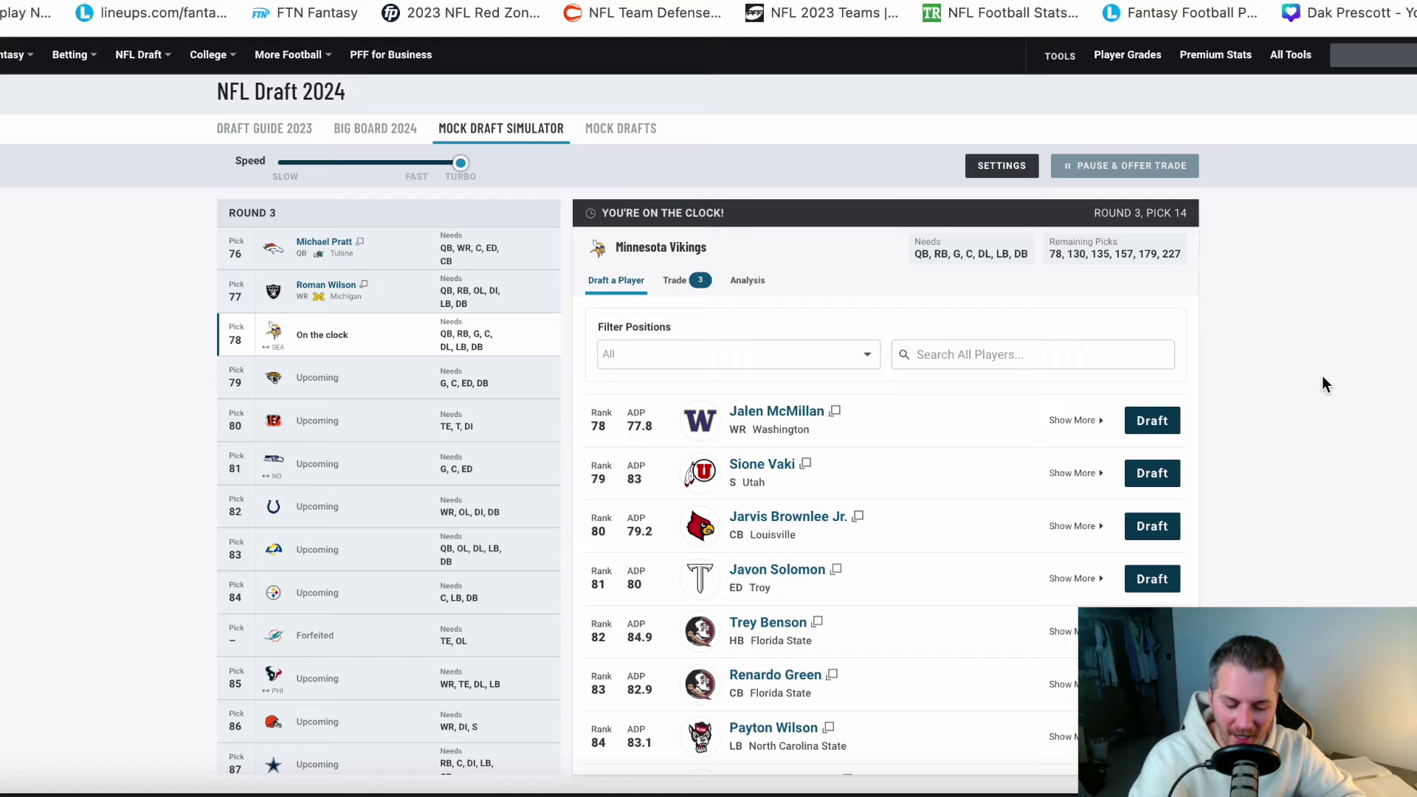
scroll(981, 550, "up", 1)
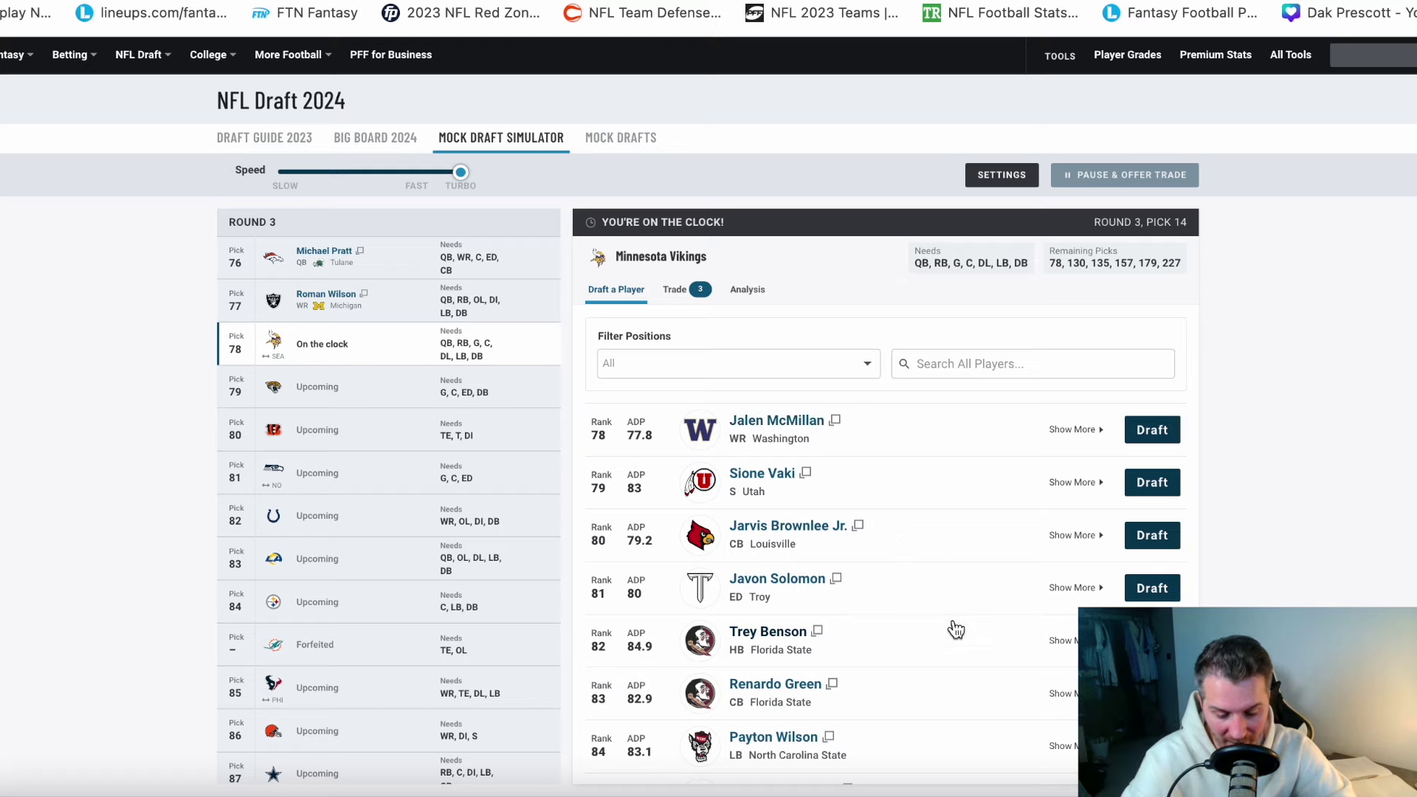
scroll(956, 629, "down", 1)
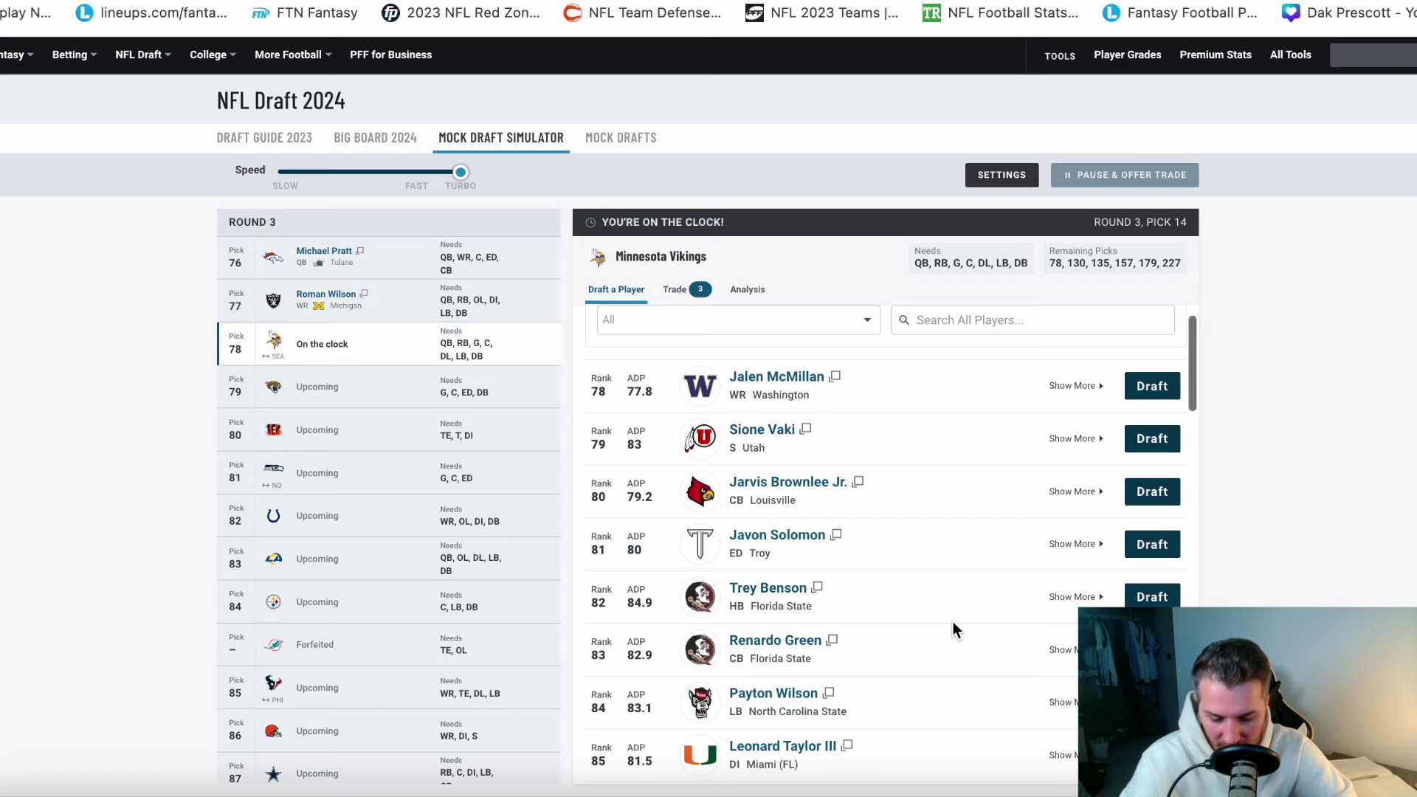
scroll(967, 645, "up", 1)
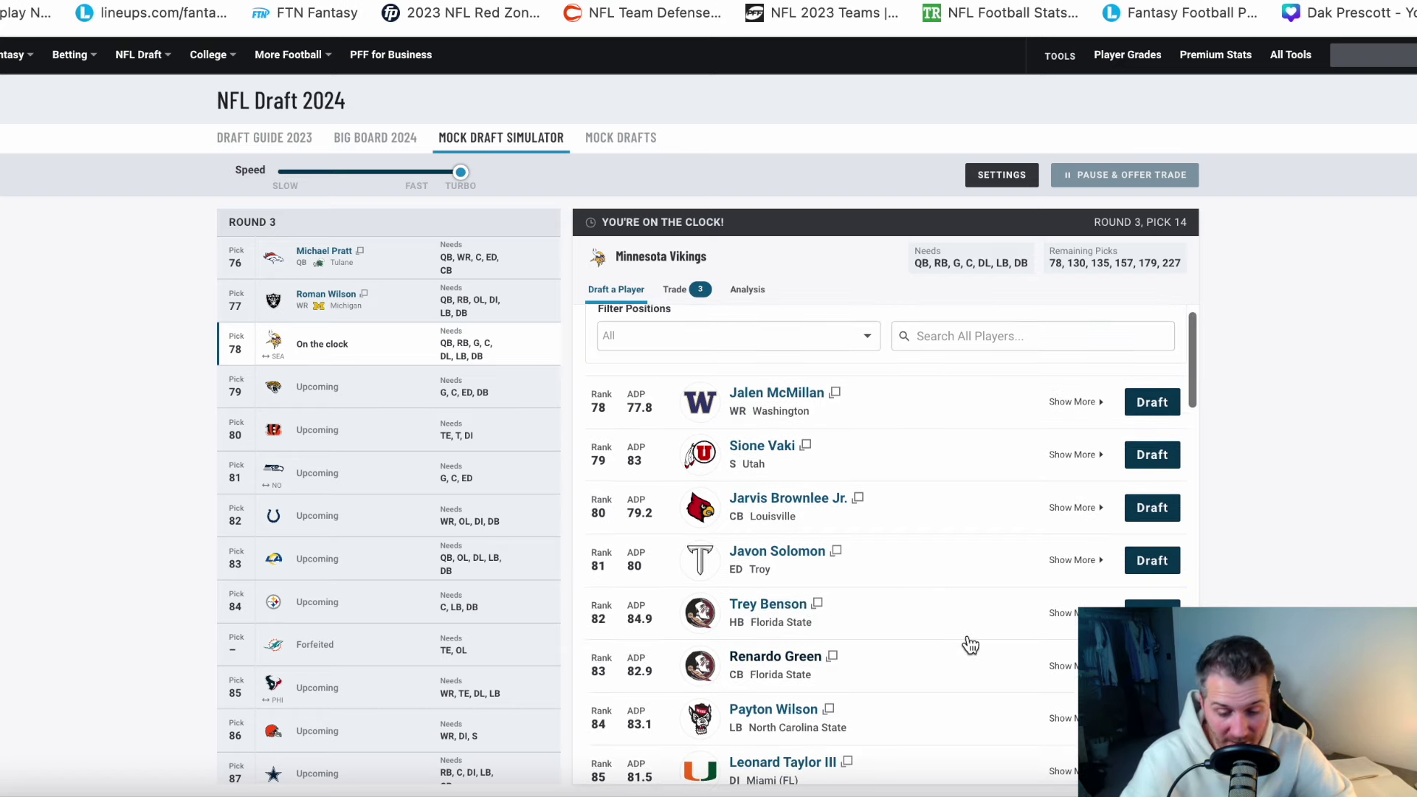
- Compare the available players of all positions from rank 78 to rank 91 again for pick 78
scroll(882, 643, "down", 5)
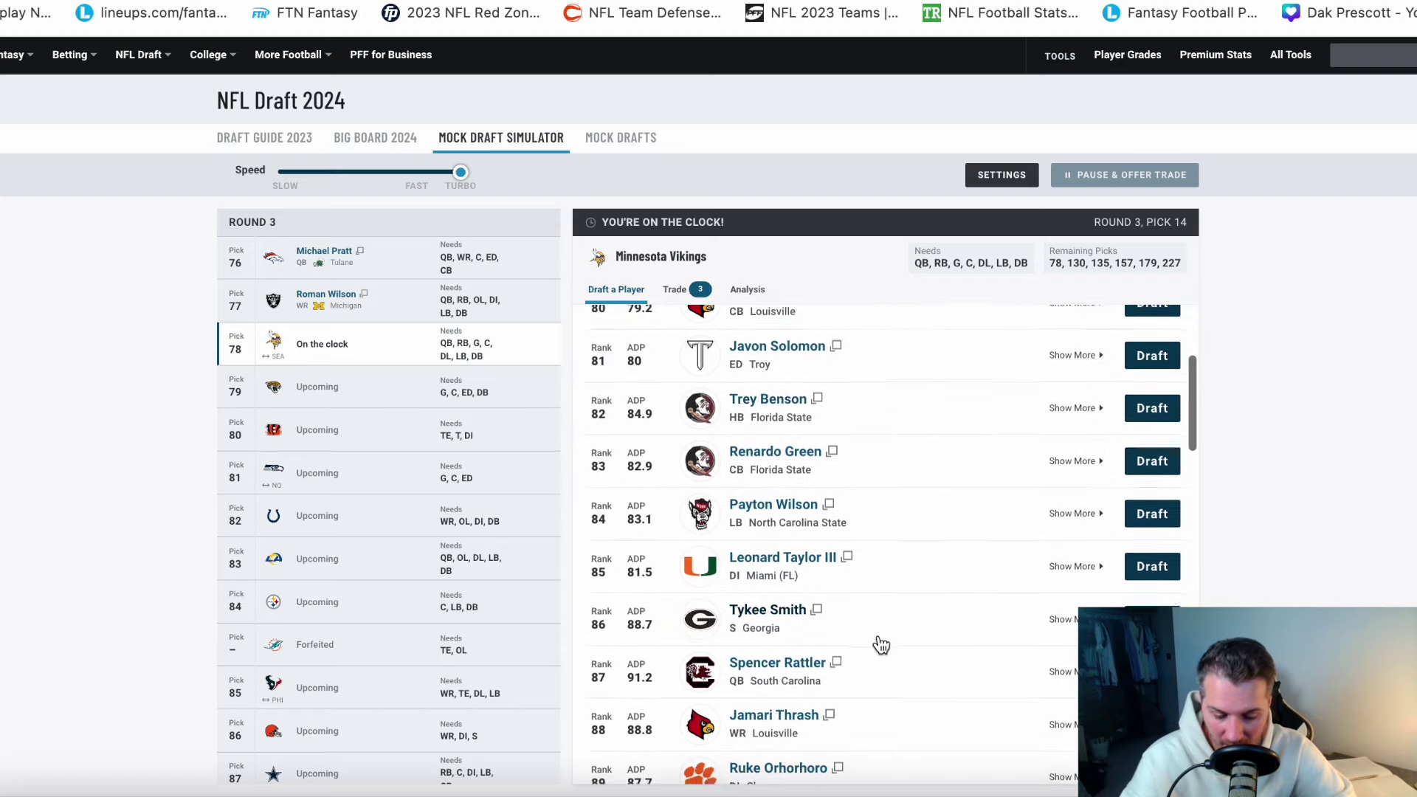
scroll(856, 660, "up", 1)
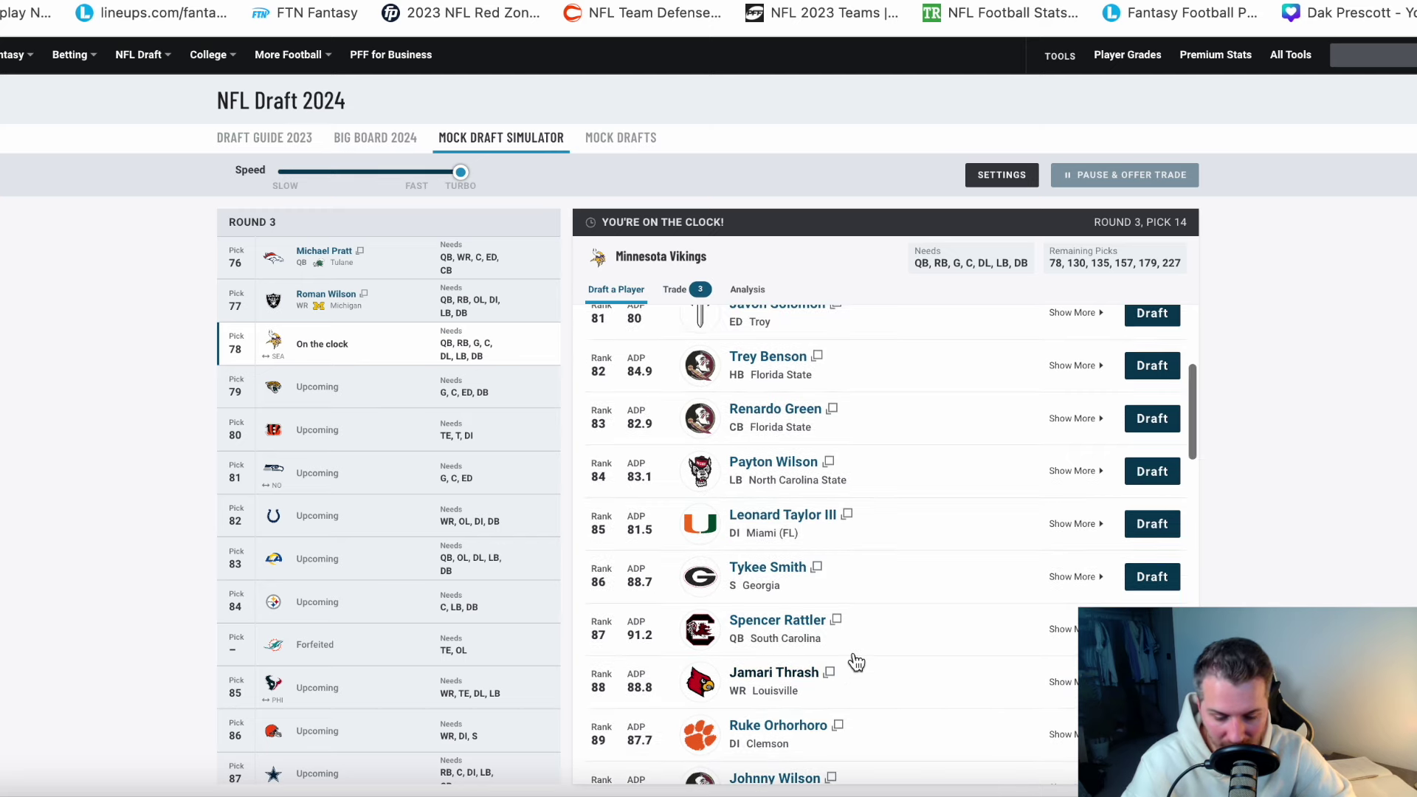
scroll(856, 662, "down", 2)
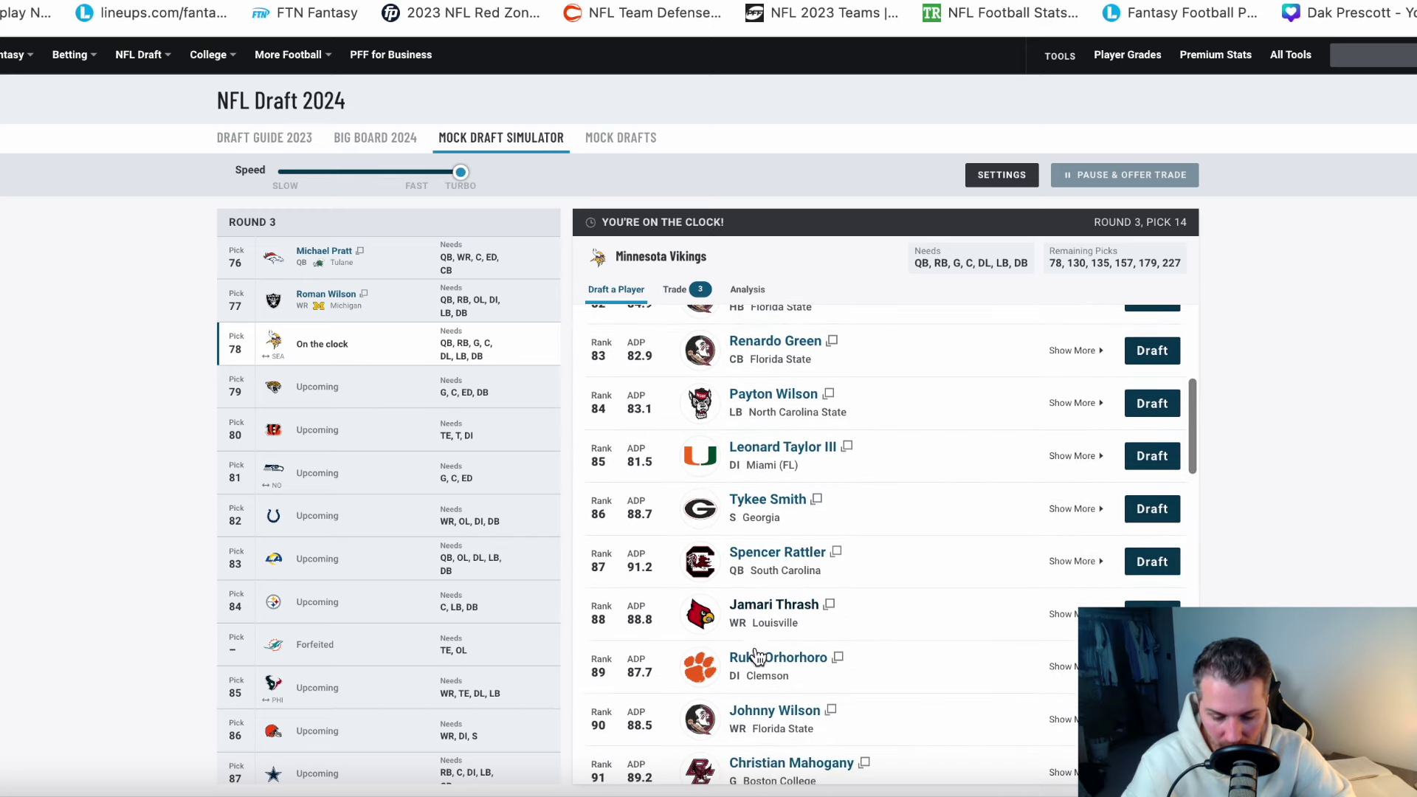
scroll(856, 659, "up", 6)
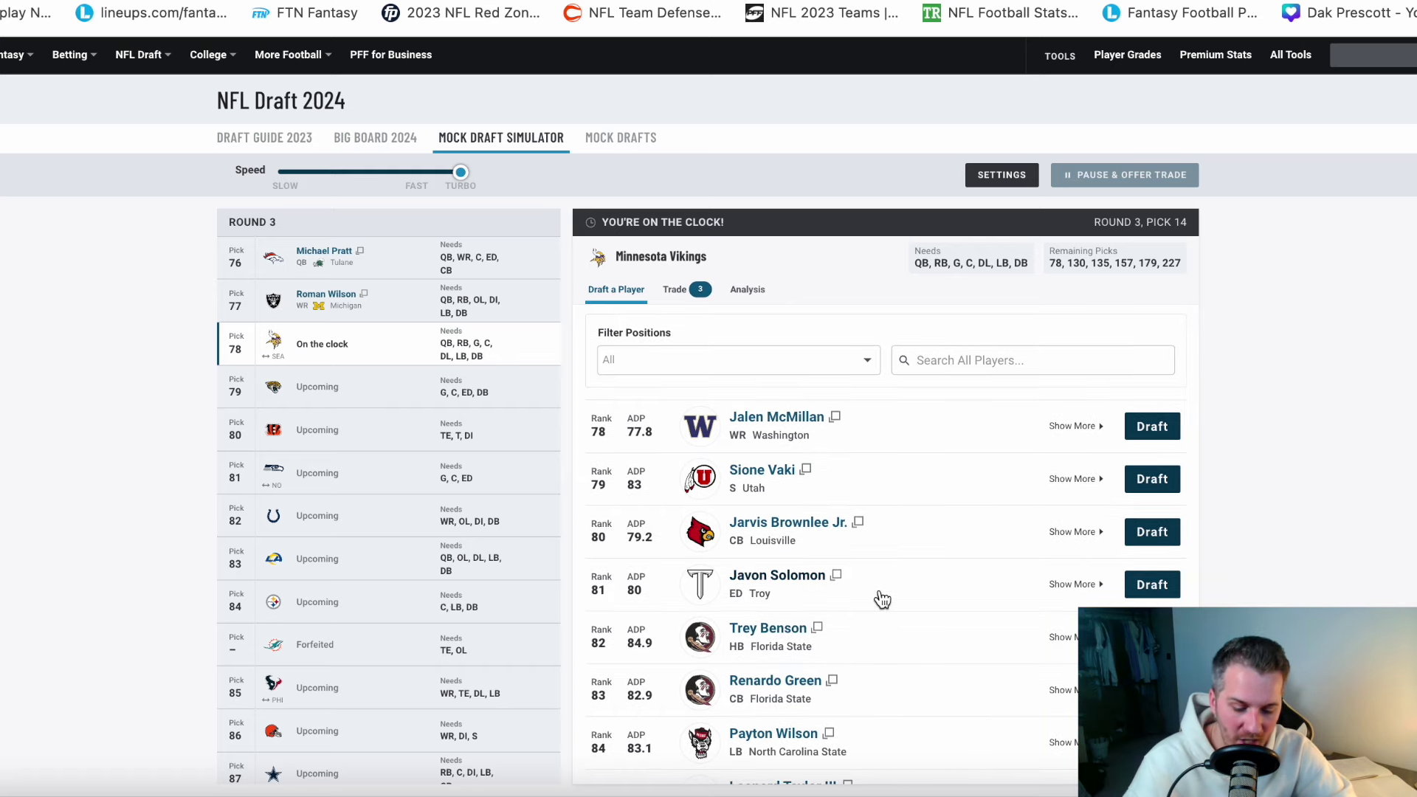
scroll(912, 629, "down", 1)
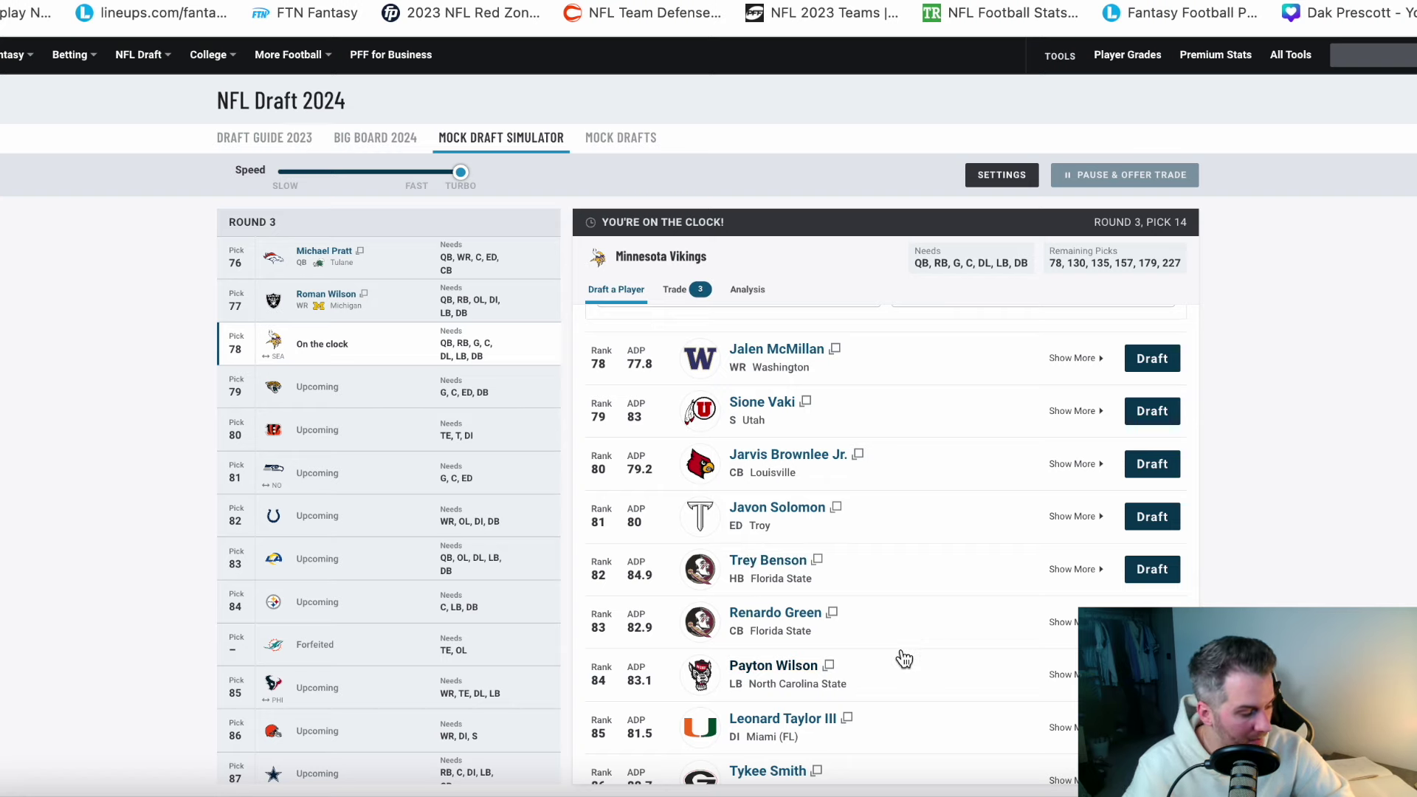
- Filter the available players by position CB and examine the cornerbacks down to rank 142 for pick 78
scroll(904, 659, "up", 1)
left_click(653, 363)
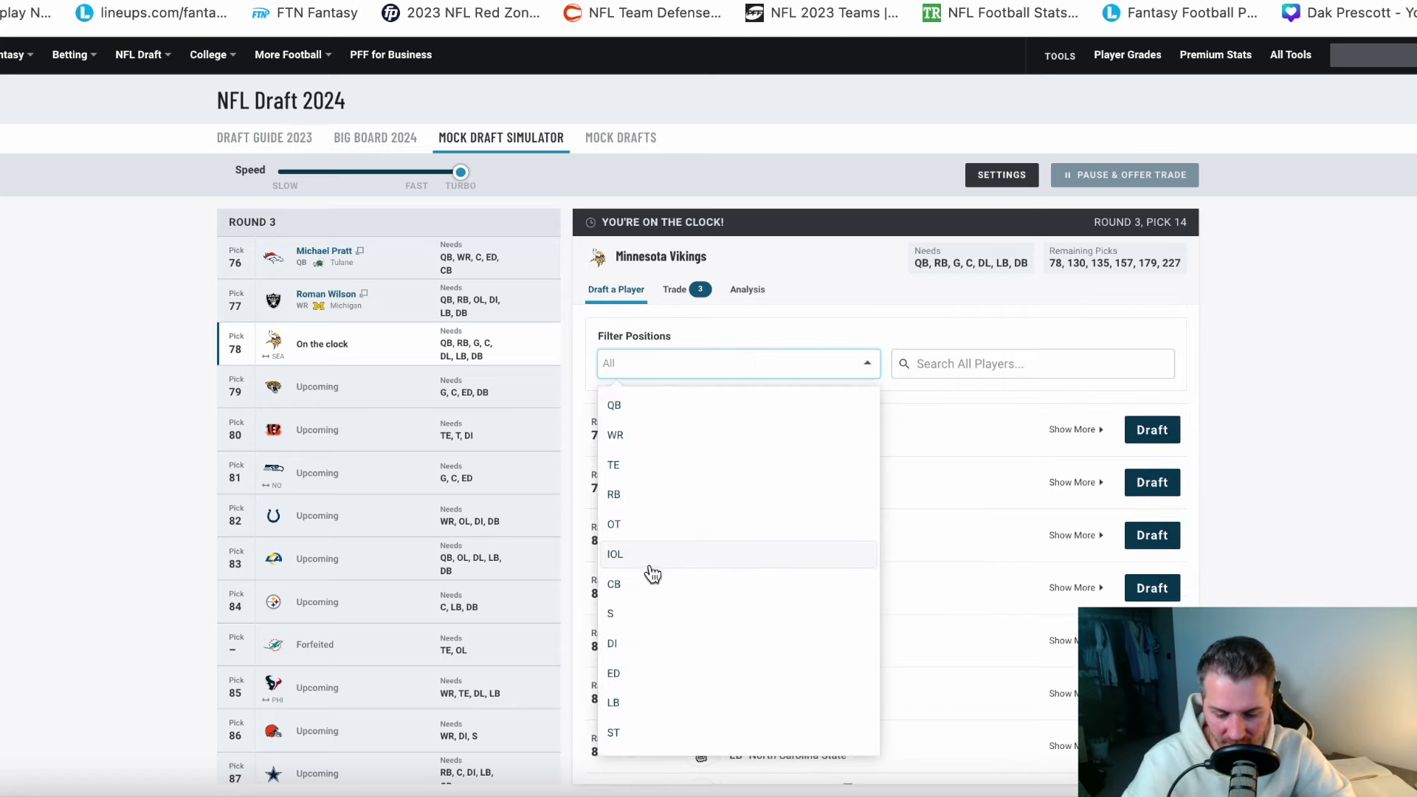
left_click(636, 585)
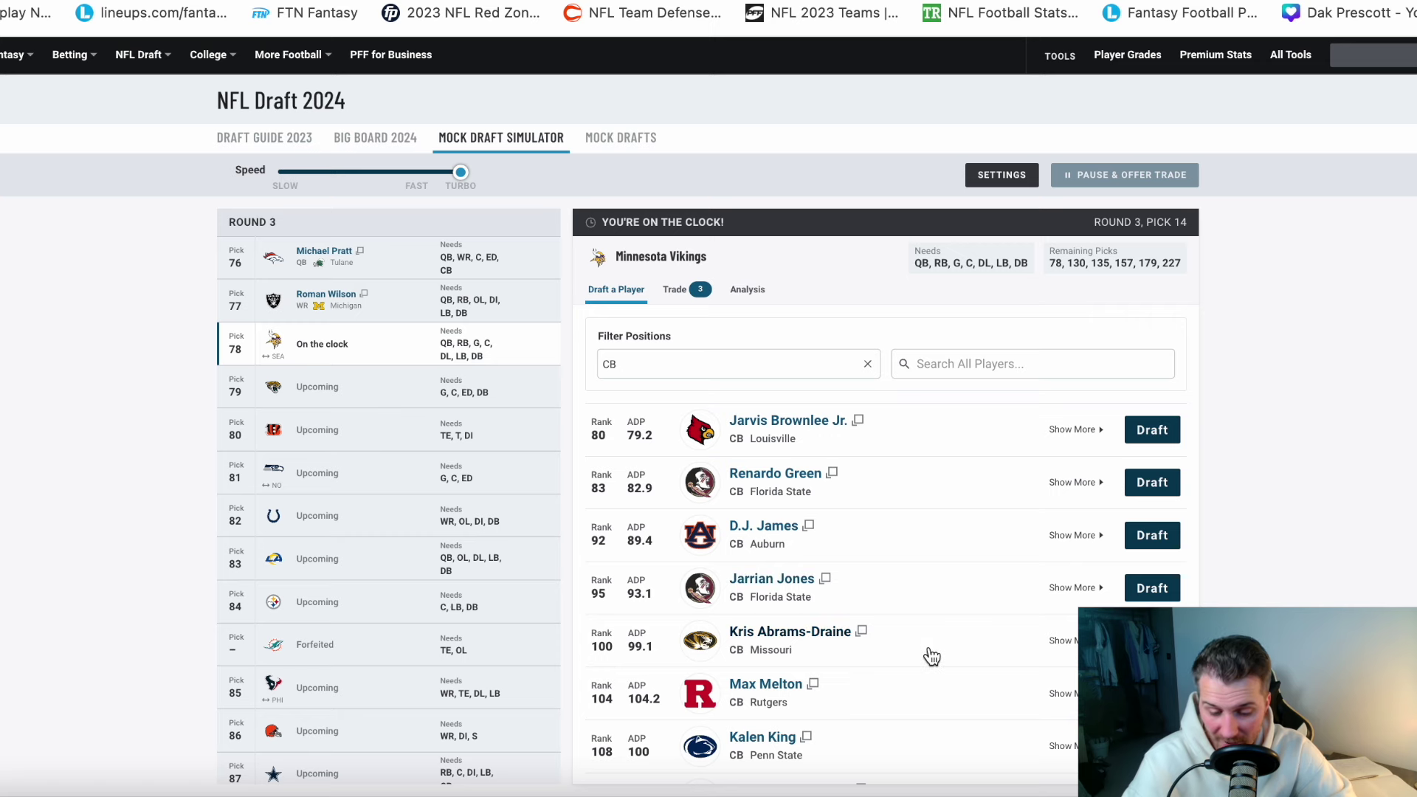
scroll(931, 657, "down", 1)
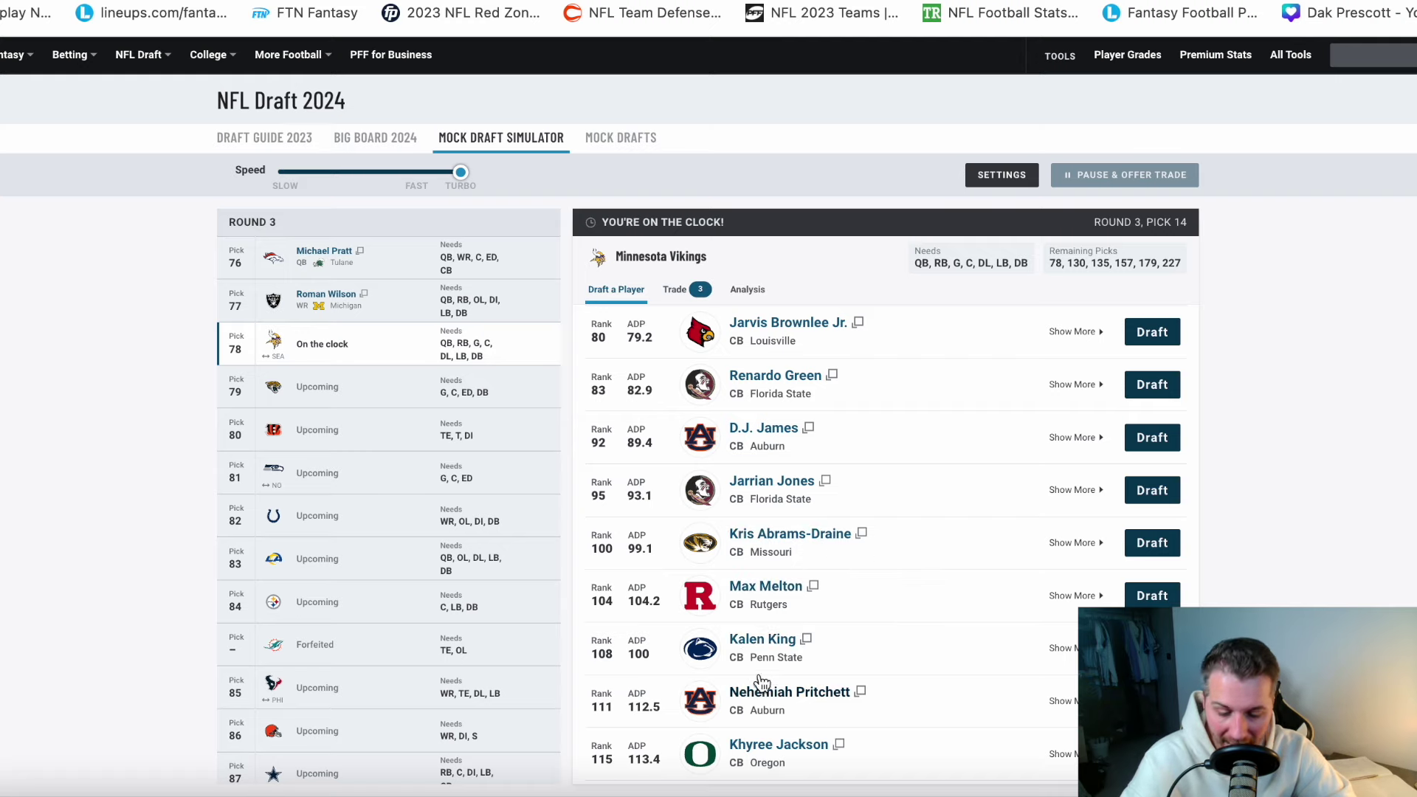
scroll(840, 663, "down", 2)
scroll(797, 708, "down", 2)
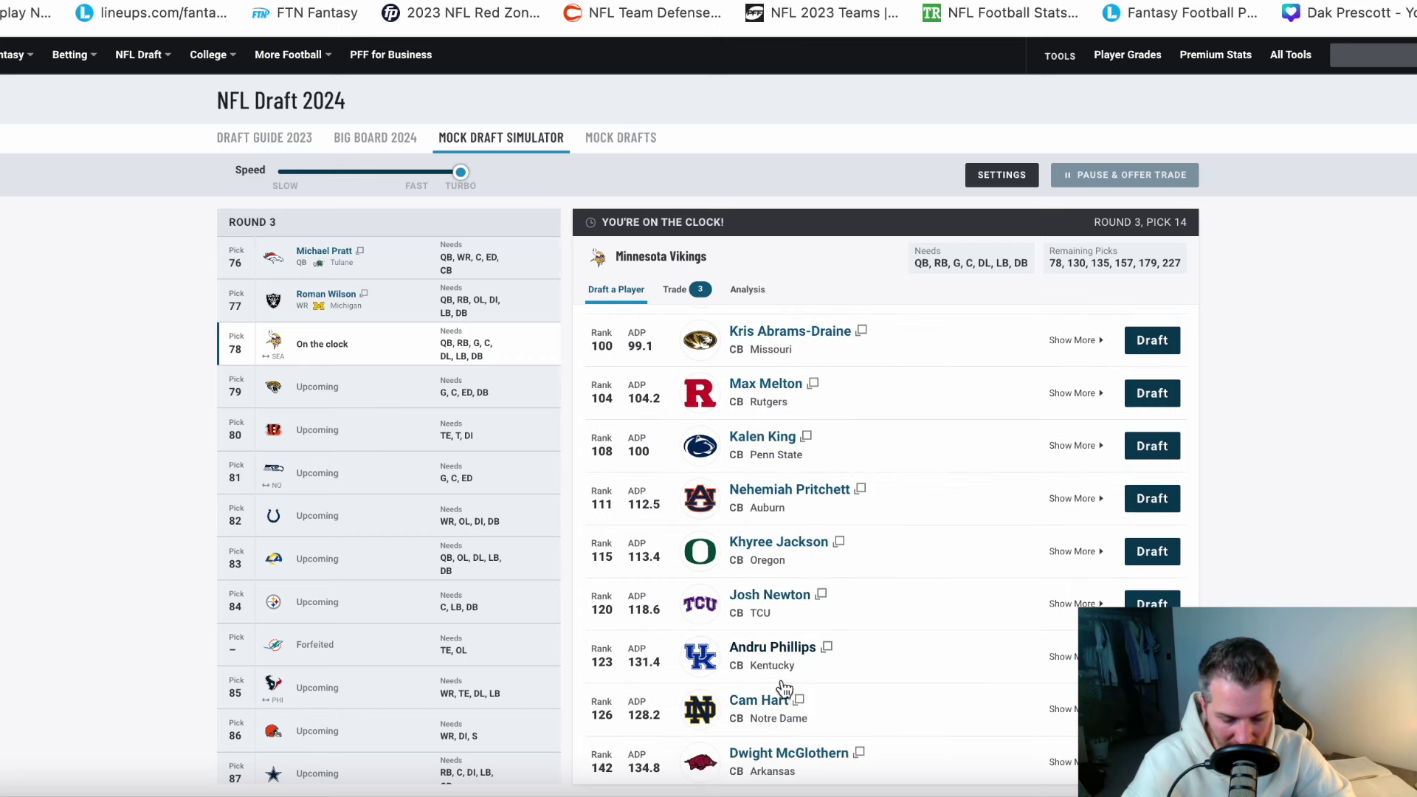
scroll(858, 515, "up", 2)
scroll(857, 515, "up", 4)
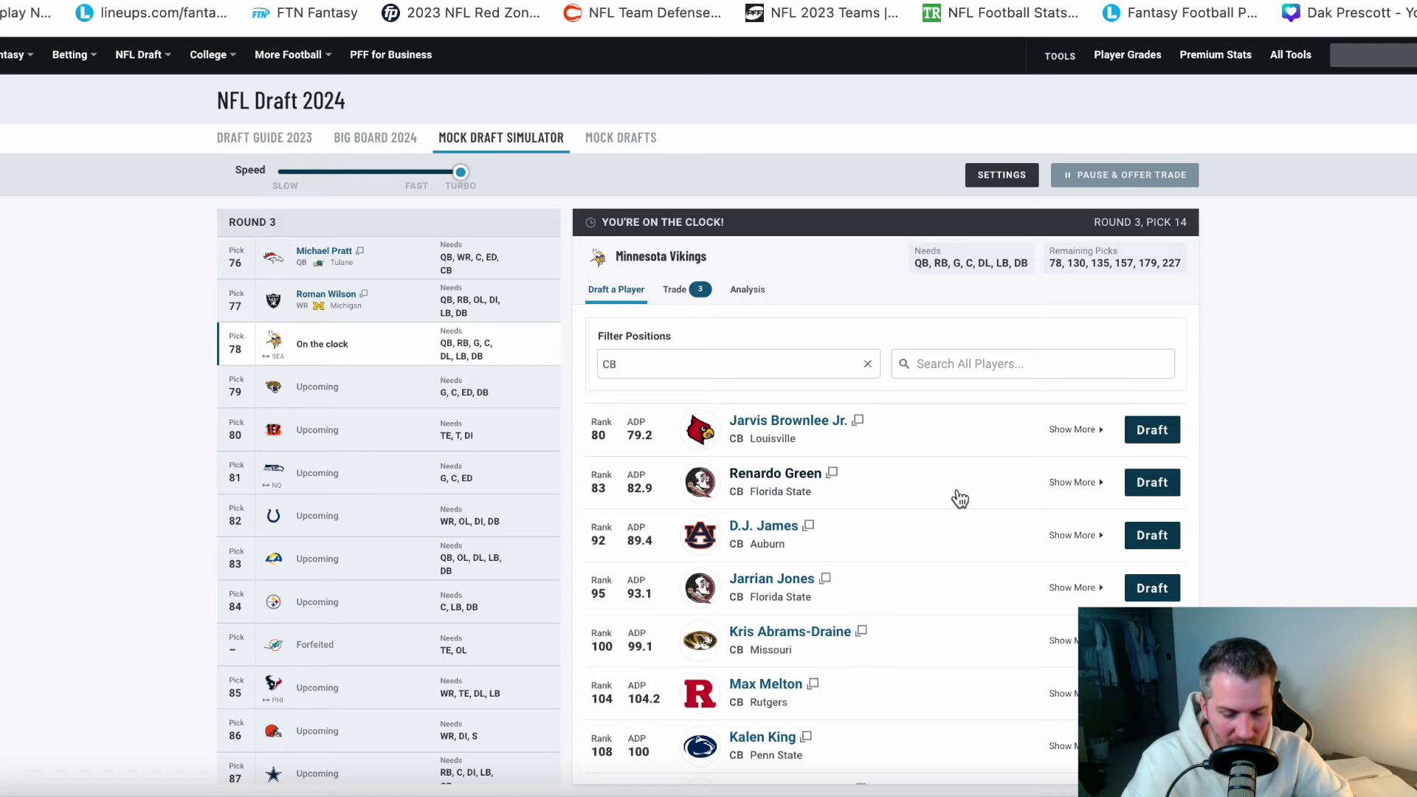
- Review the college stats and game grades of Florida State cornerback Renardo Green, and draft him with pick 78
left_click(794, 476)
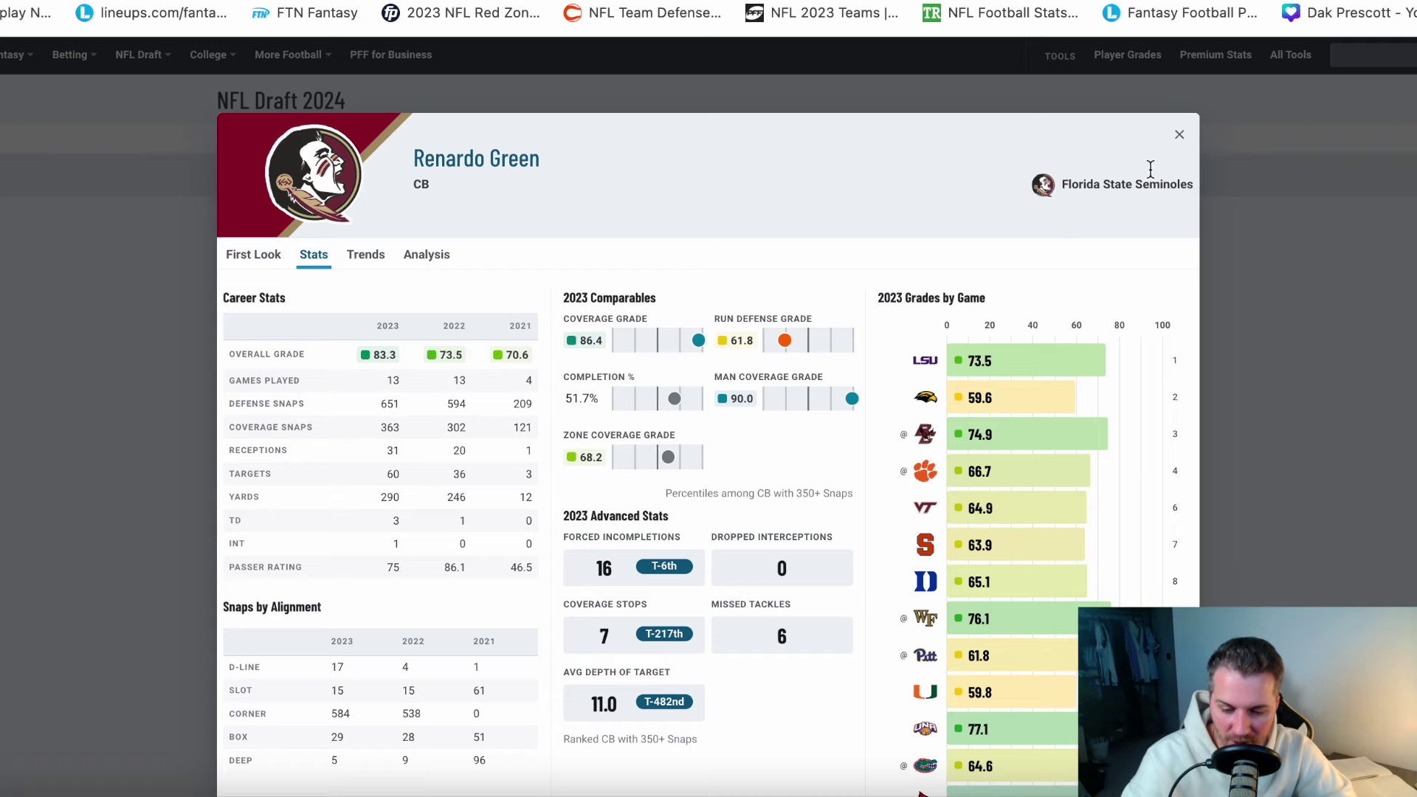
left_click(1178, 134)
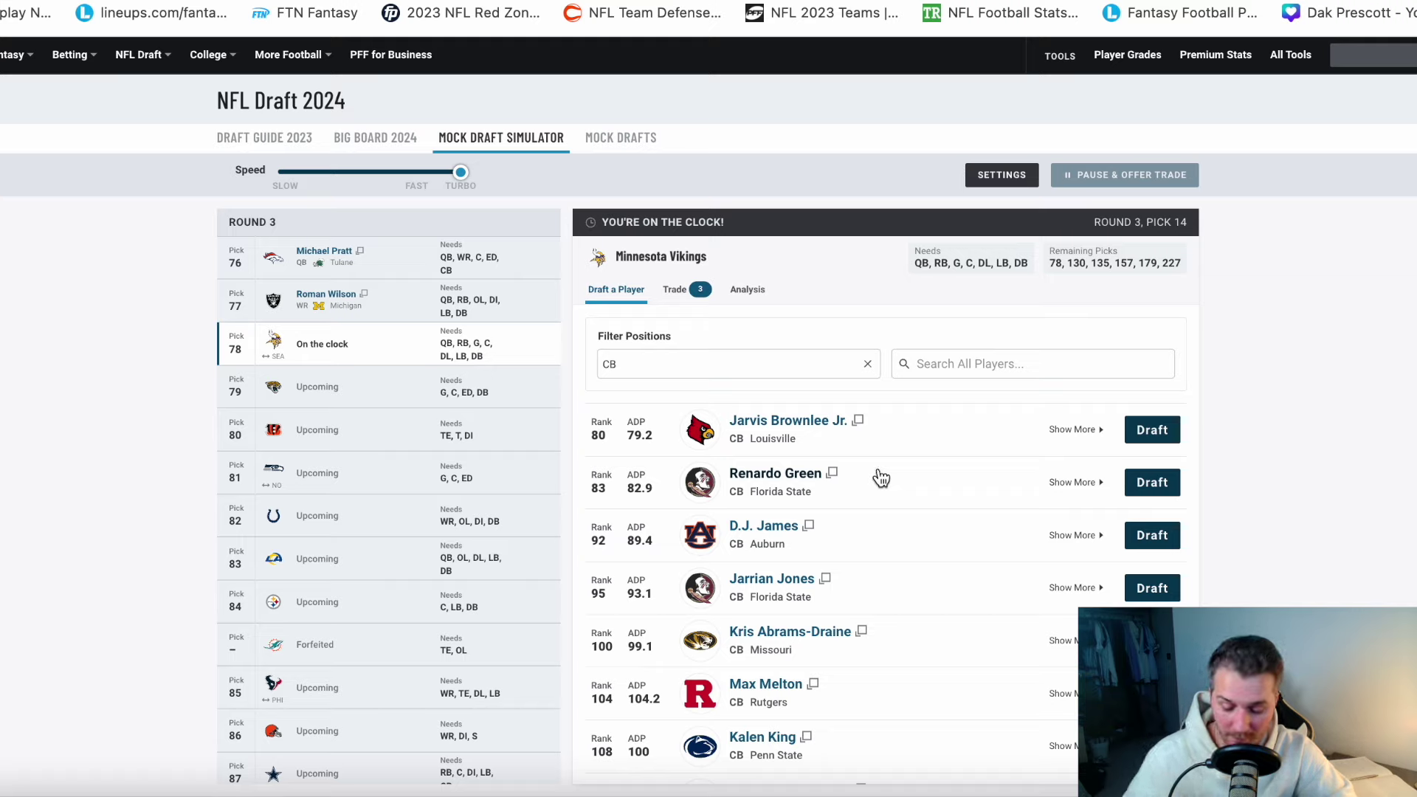
left_click(763, 478)
scroll(568, 586, "down", 2)
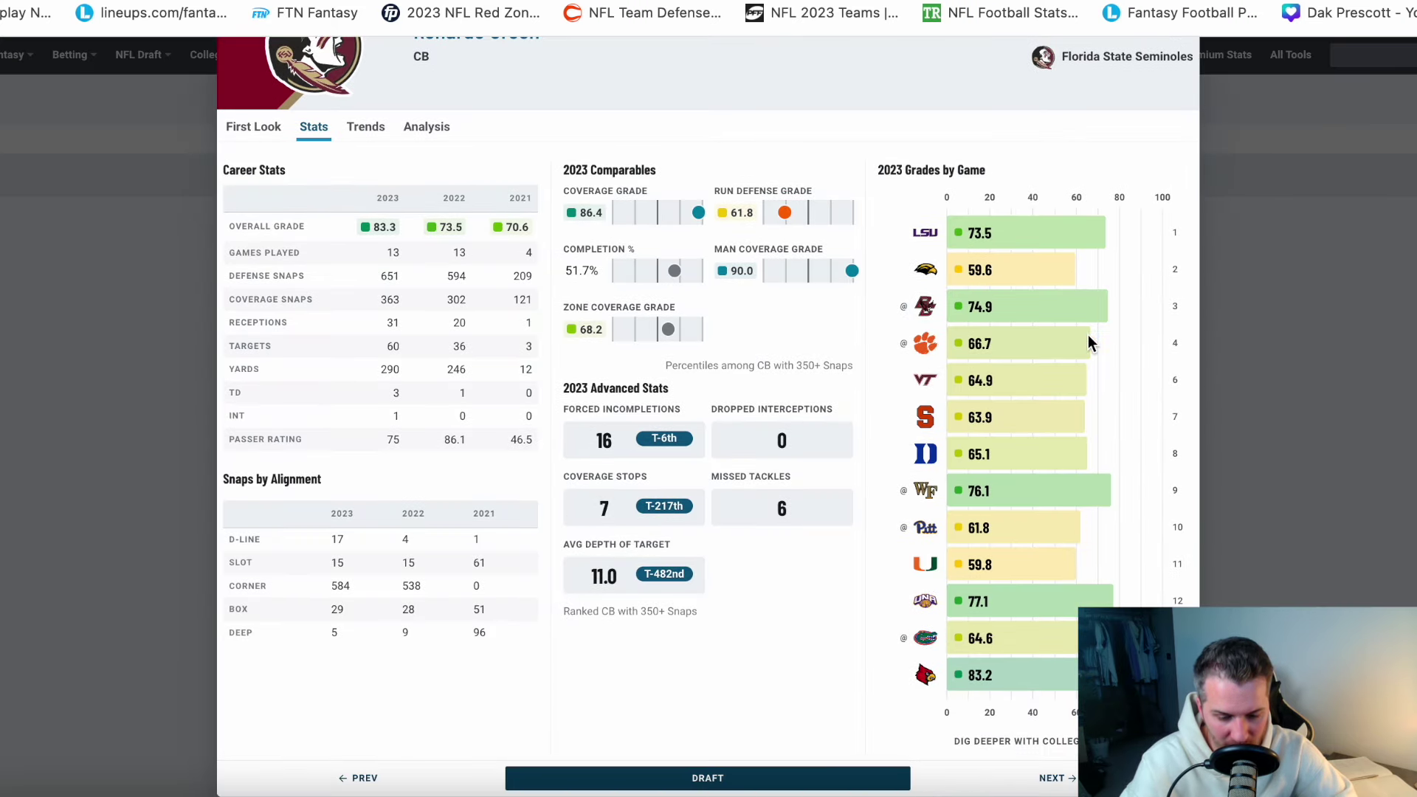
scroll(1090, 336, "up", 2)
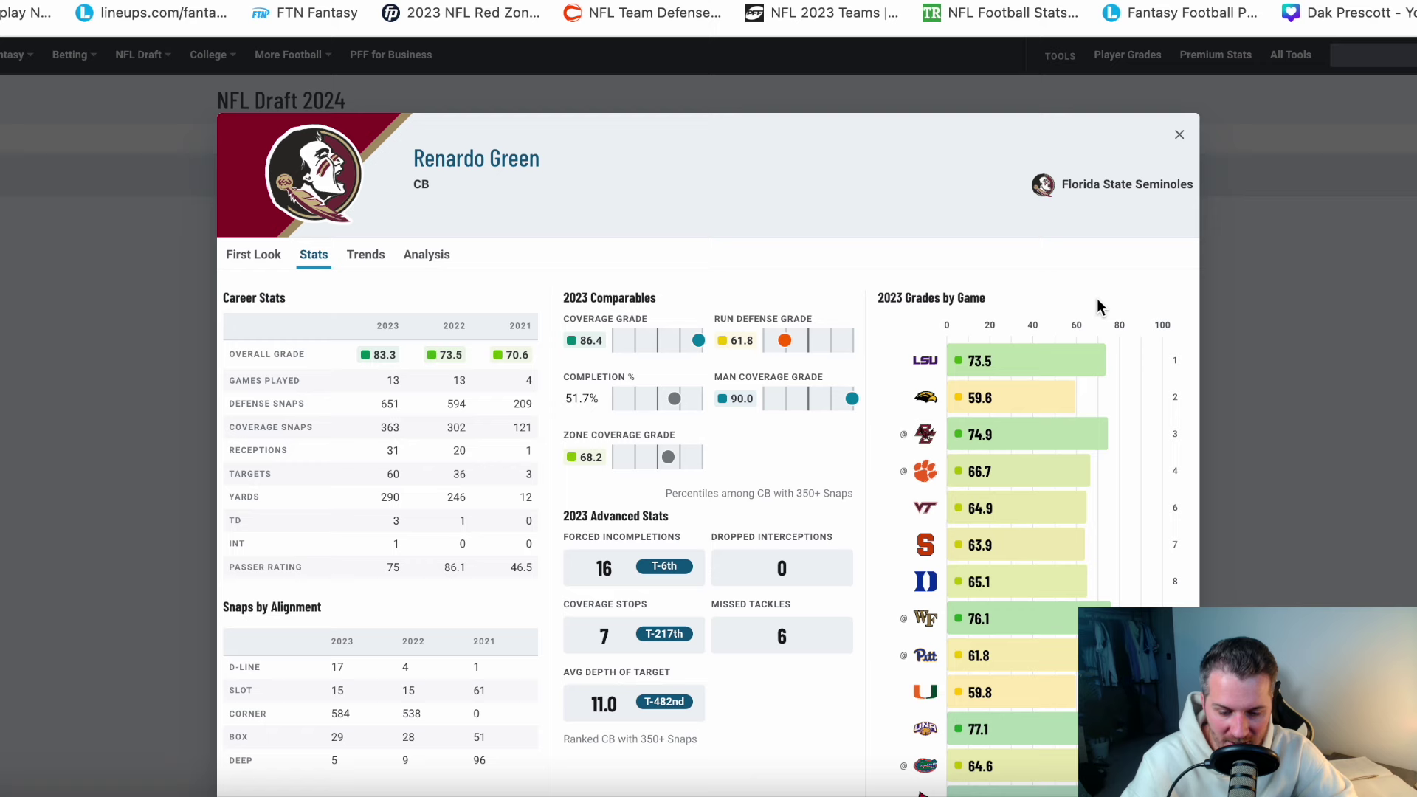
left_click(1180, 139)
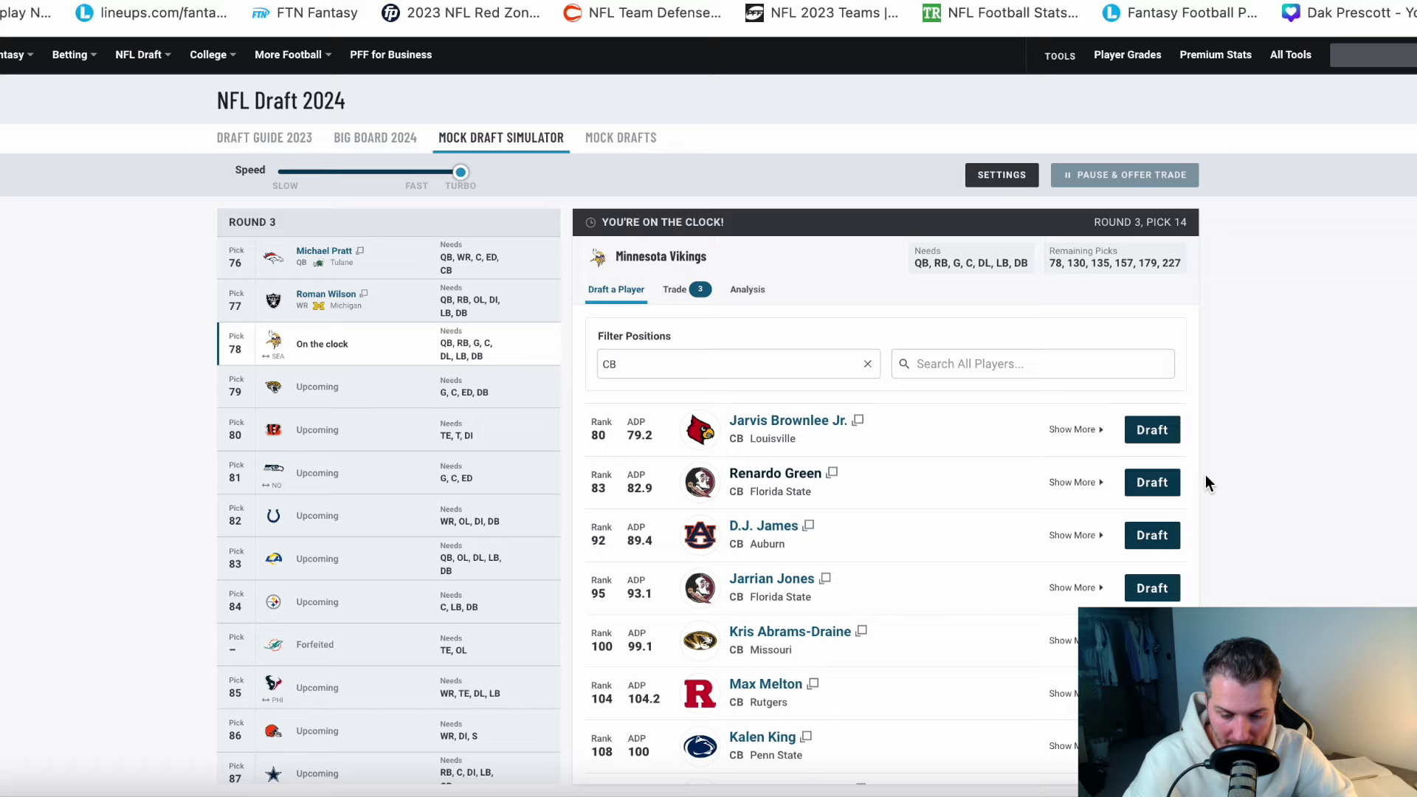
left_click(1129, 482)
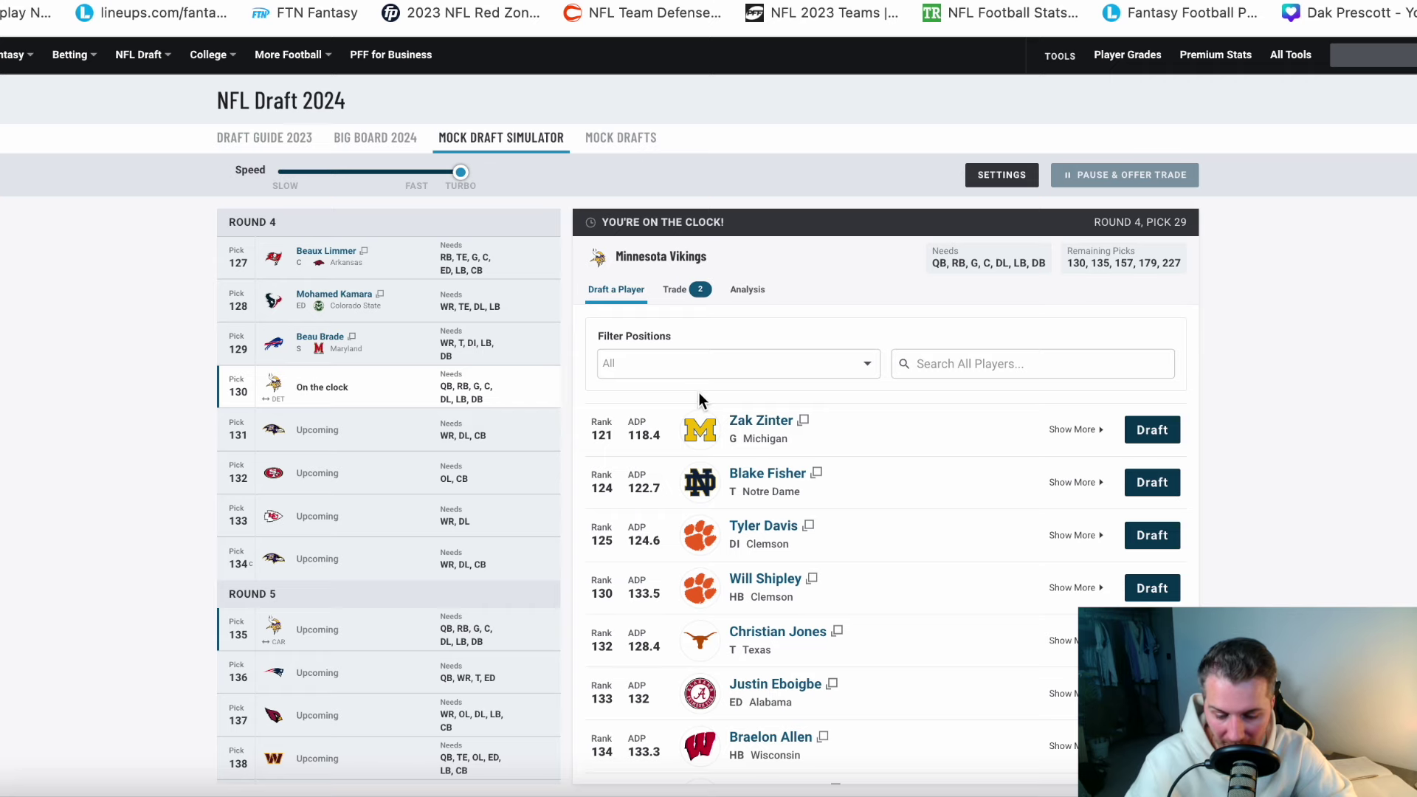
- Look through the top available players for pick 130 and view the stats of Georgia wide receiver Marcus Rosemy-Jacksaint
scroll(775, 576, "down", 2)
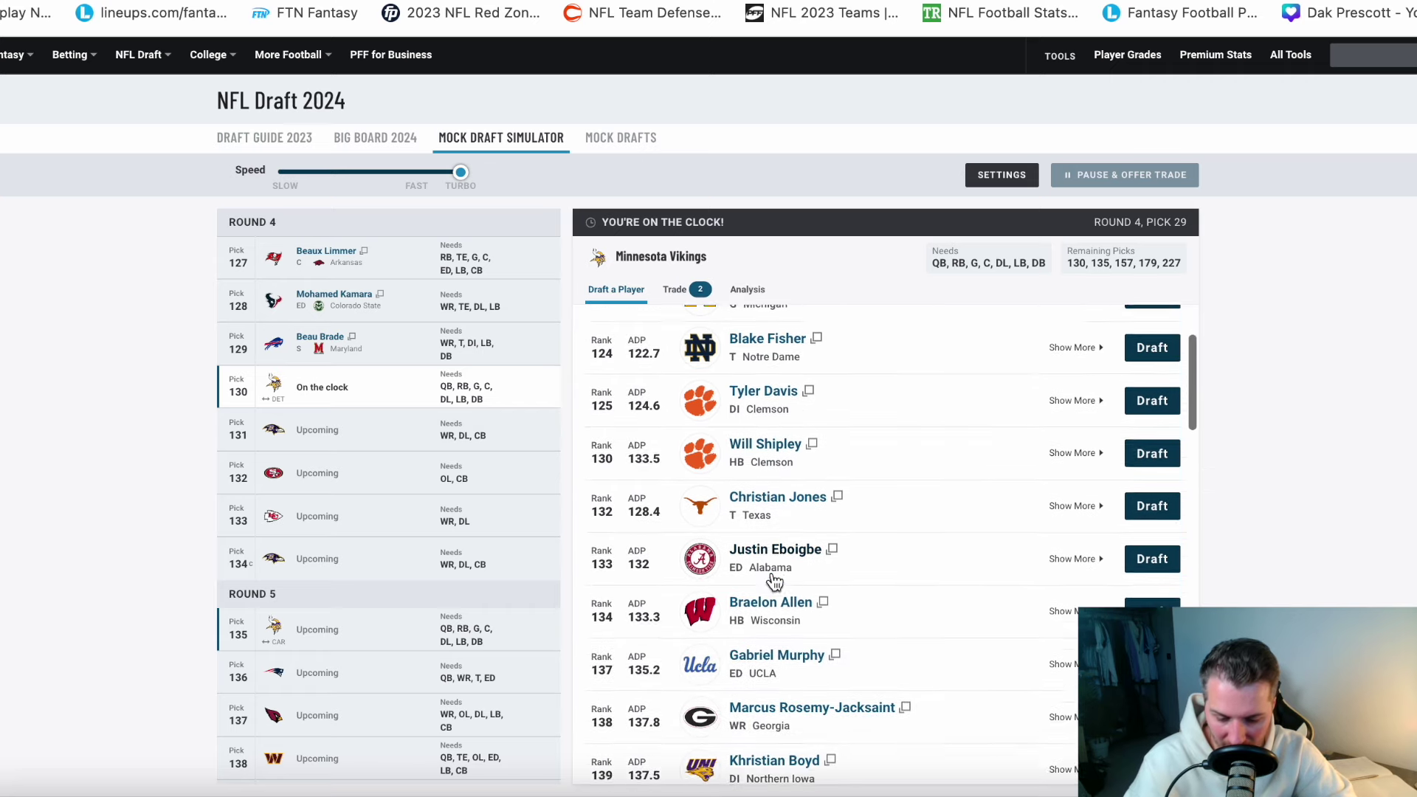
scroll(775, 583, "down", 1)
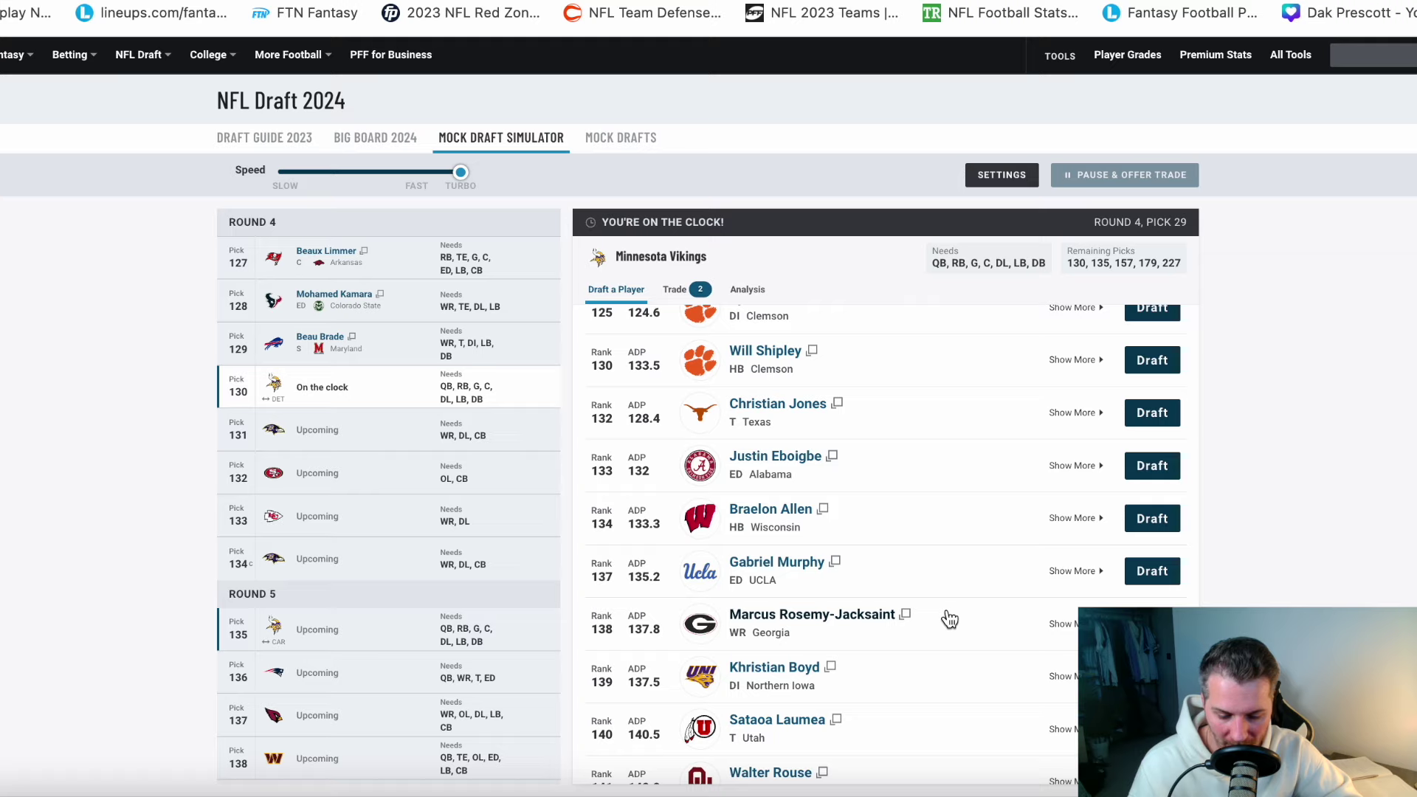
left_click(844, 623)
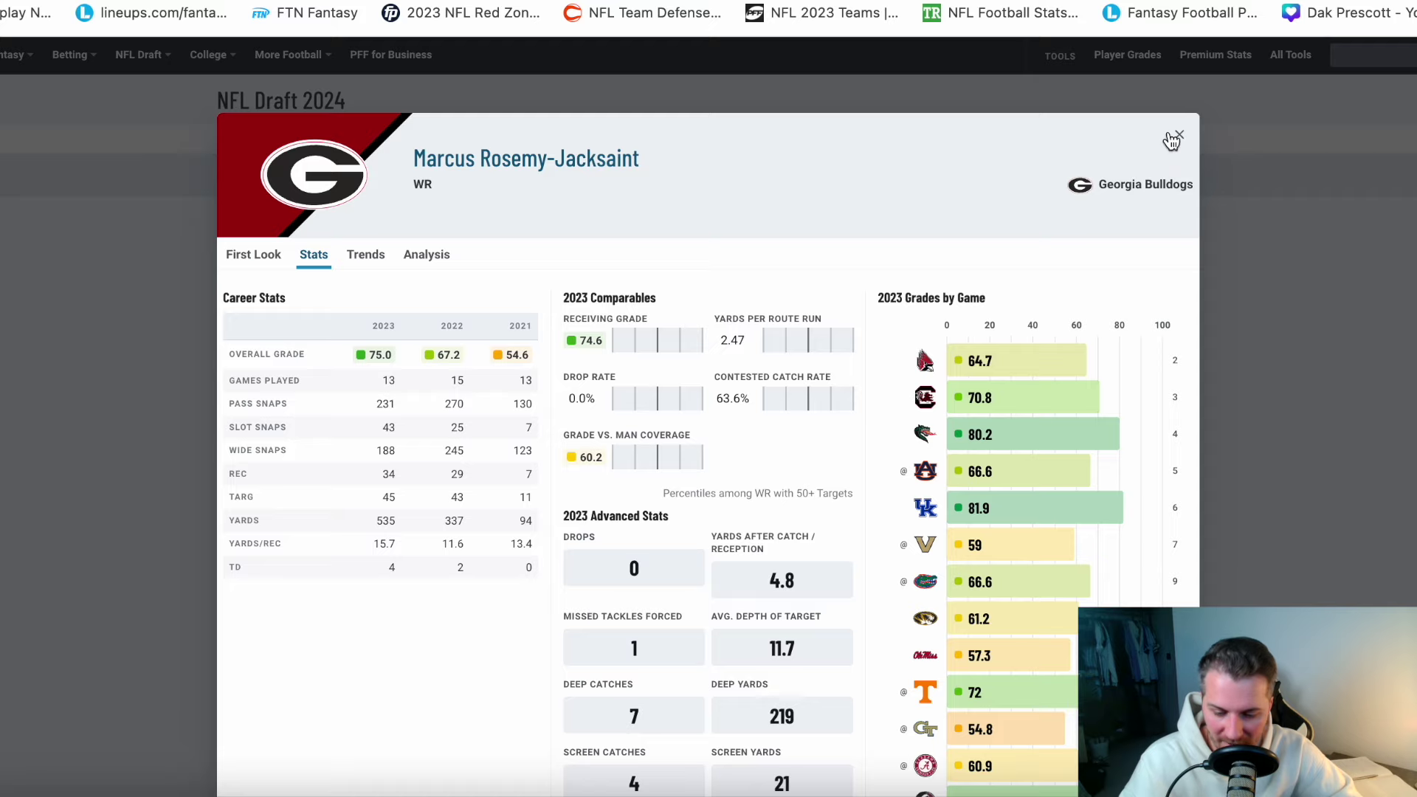
left_click(1175, 138)
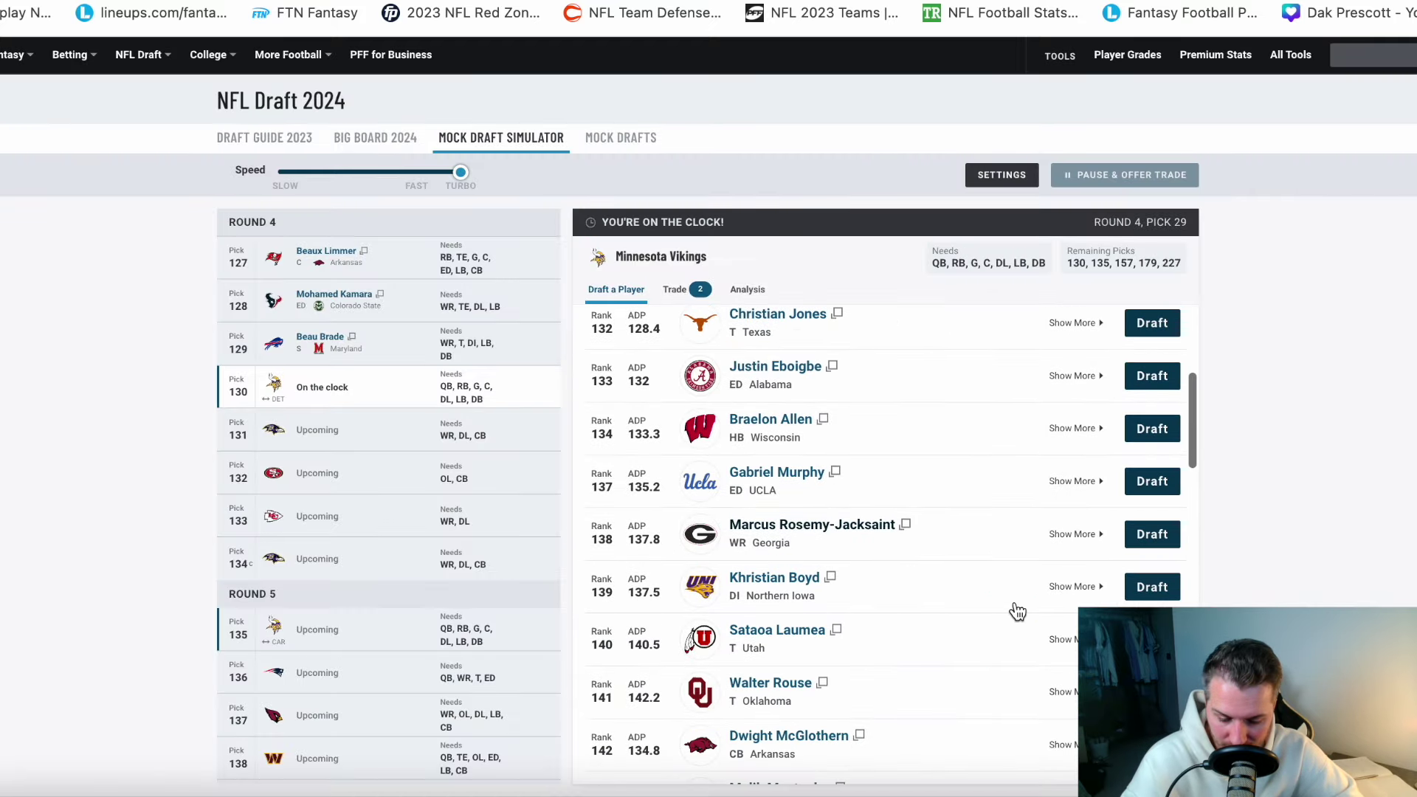
- Examine the remaining available players of all positions down to about rank 146 for pick 130
scroll(1018, 612, "down", 1)
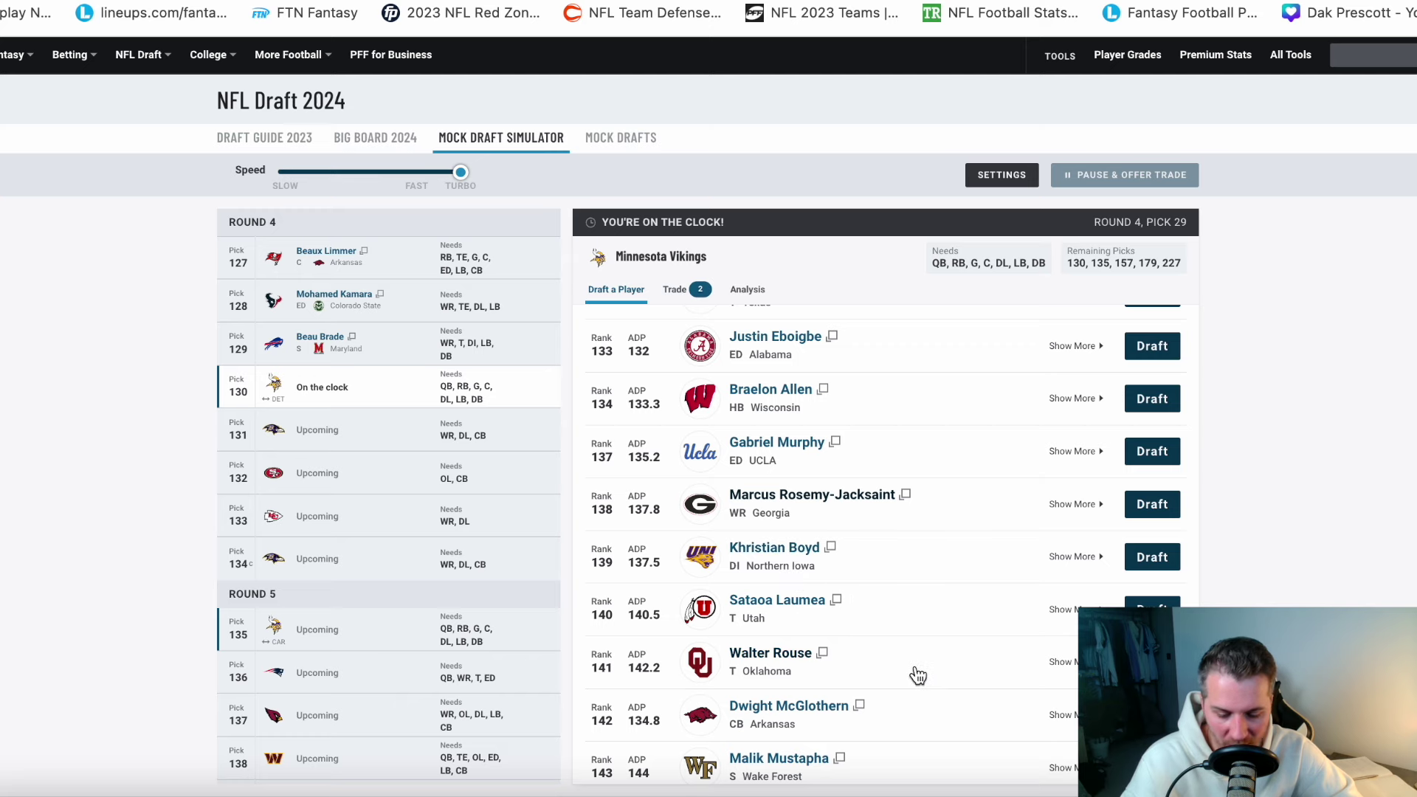
scroll(917, 675, "down", 3)
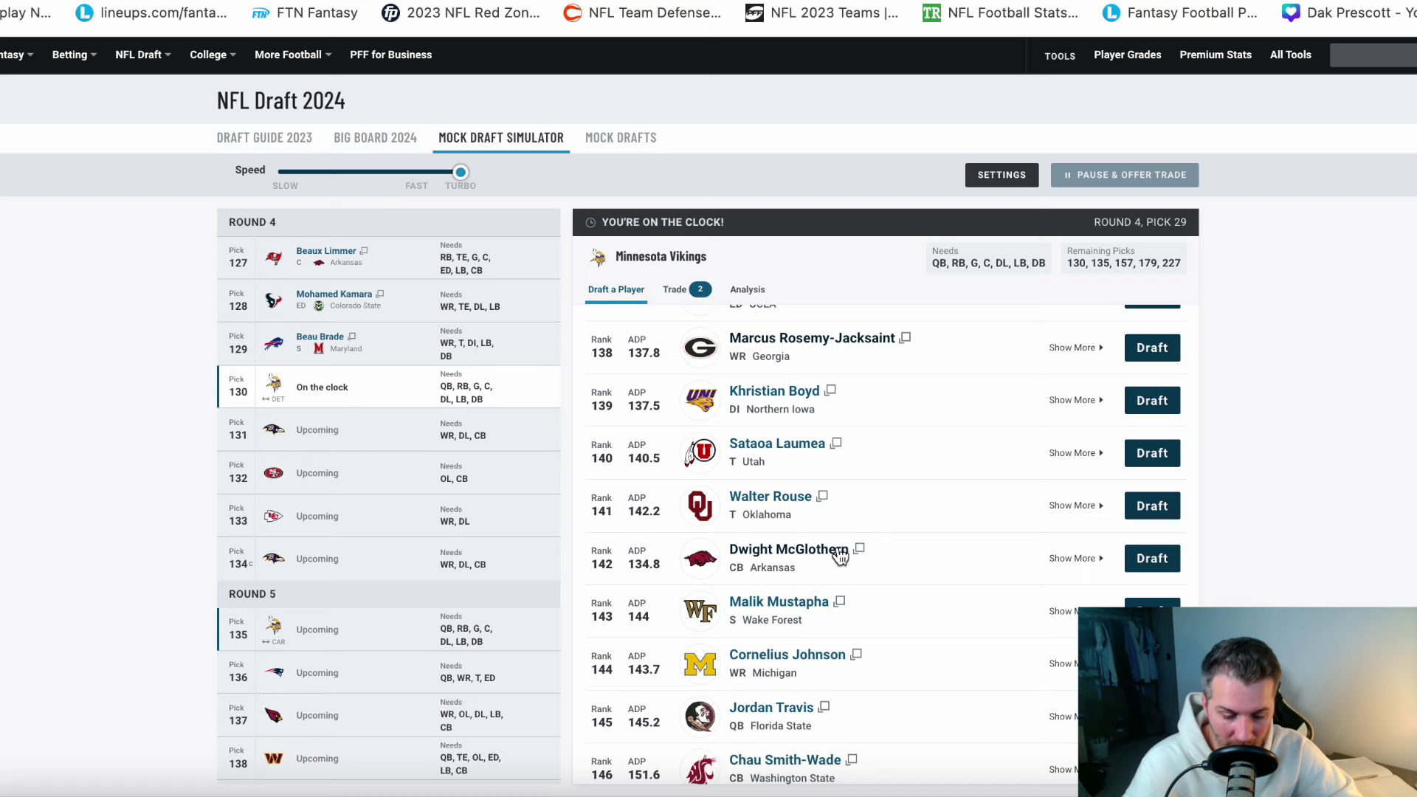
scroll(840, 556, "down", 2)
scroll(840, 557, "up", 10)
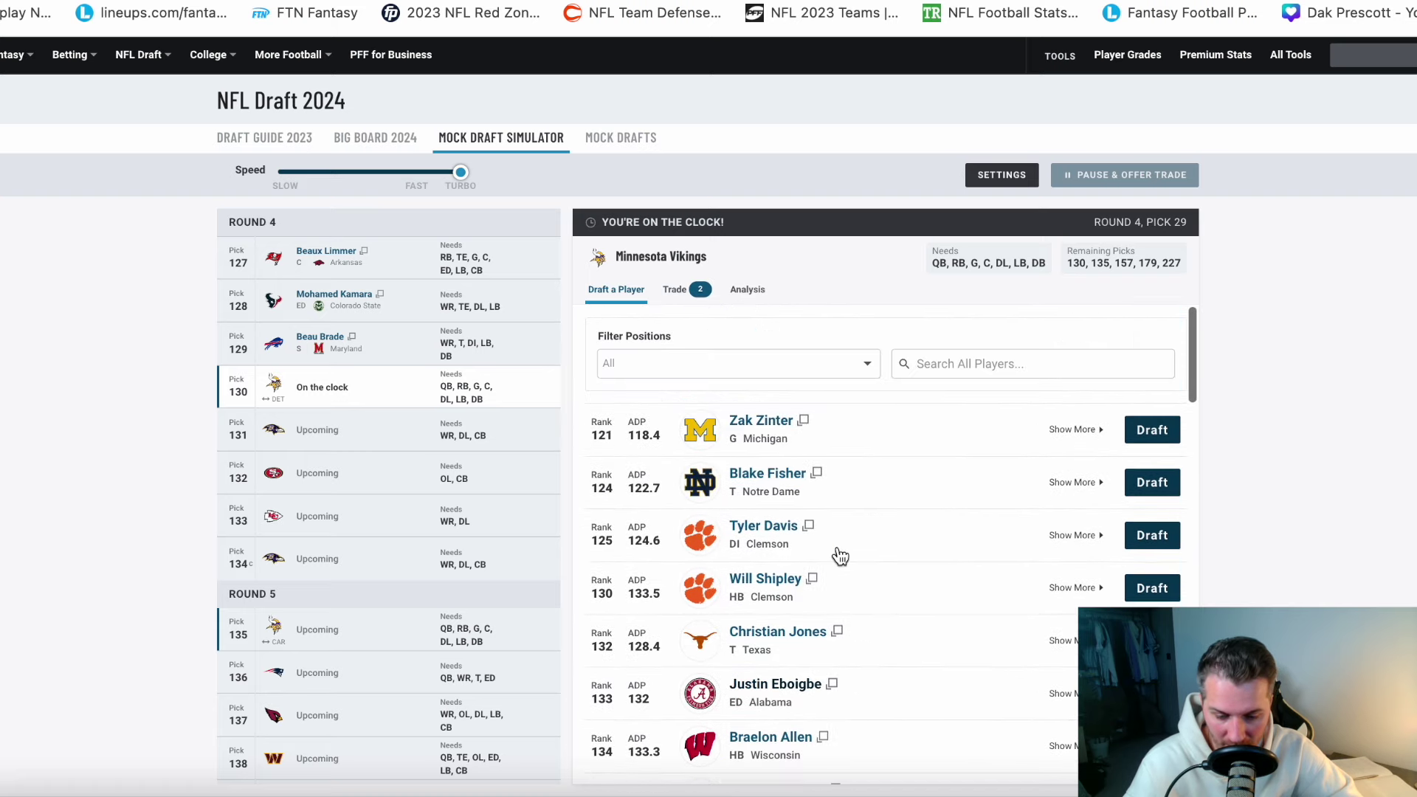
- Check the round 4 selections from pick 114 to pick 129 to see who is already taken
scroll(417, 519, "up", 8)
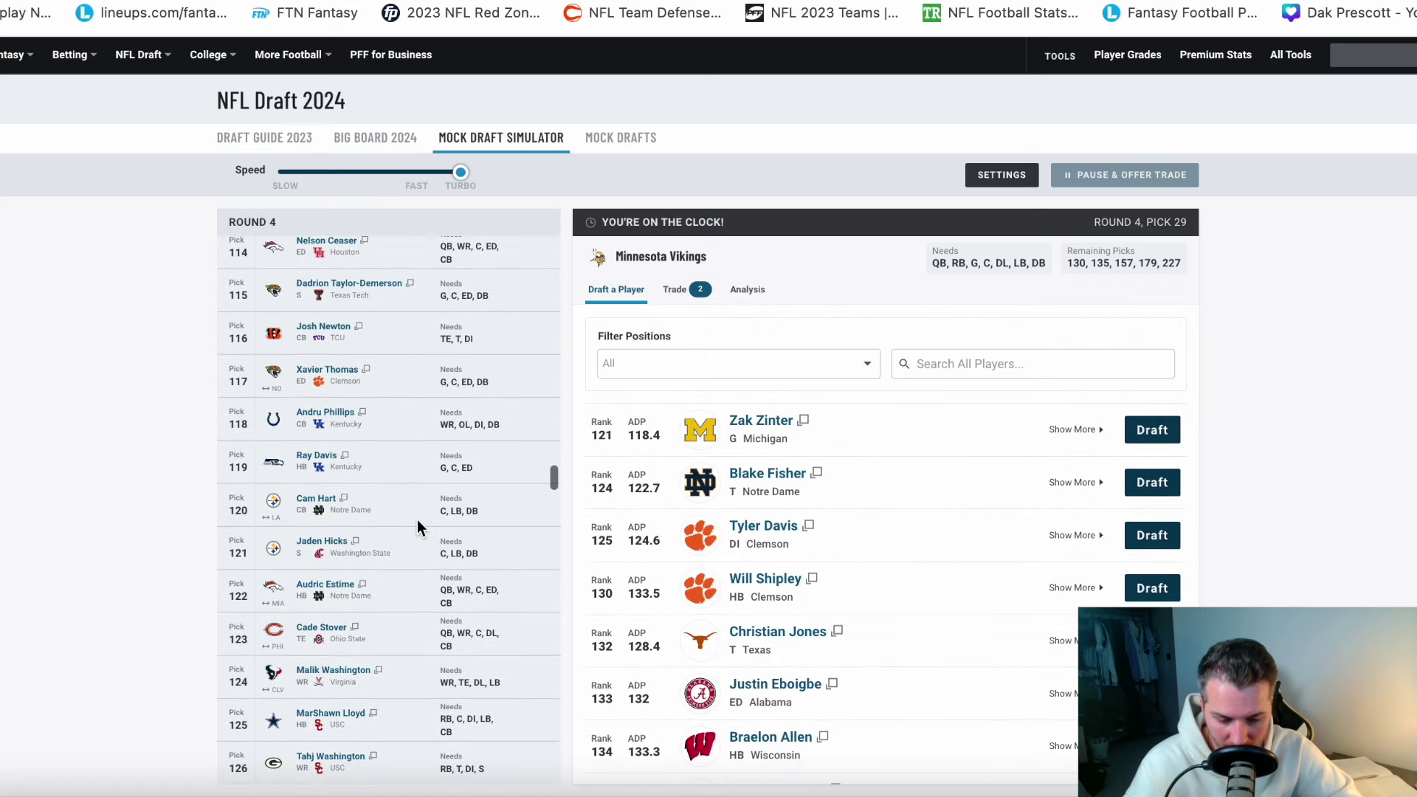
scroll(417, 519, "up", 1)
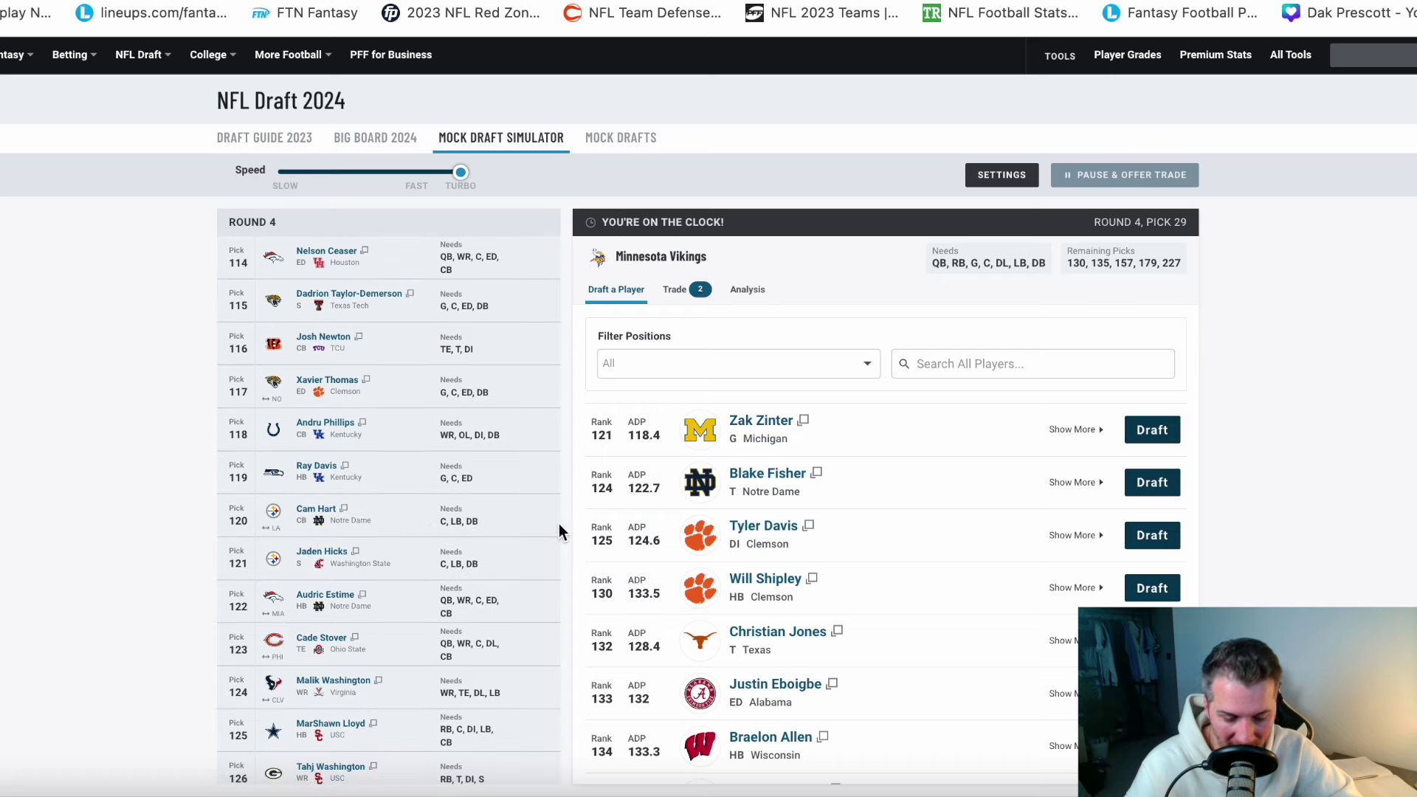
scroll(557, 528, "down", 9)
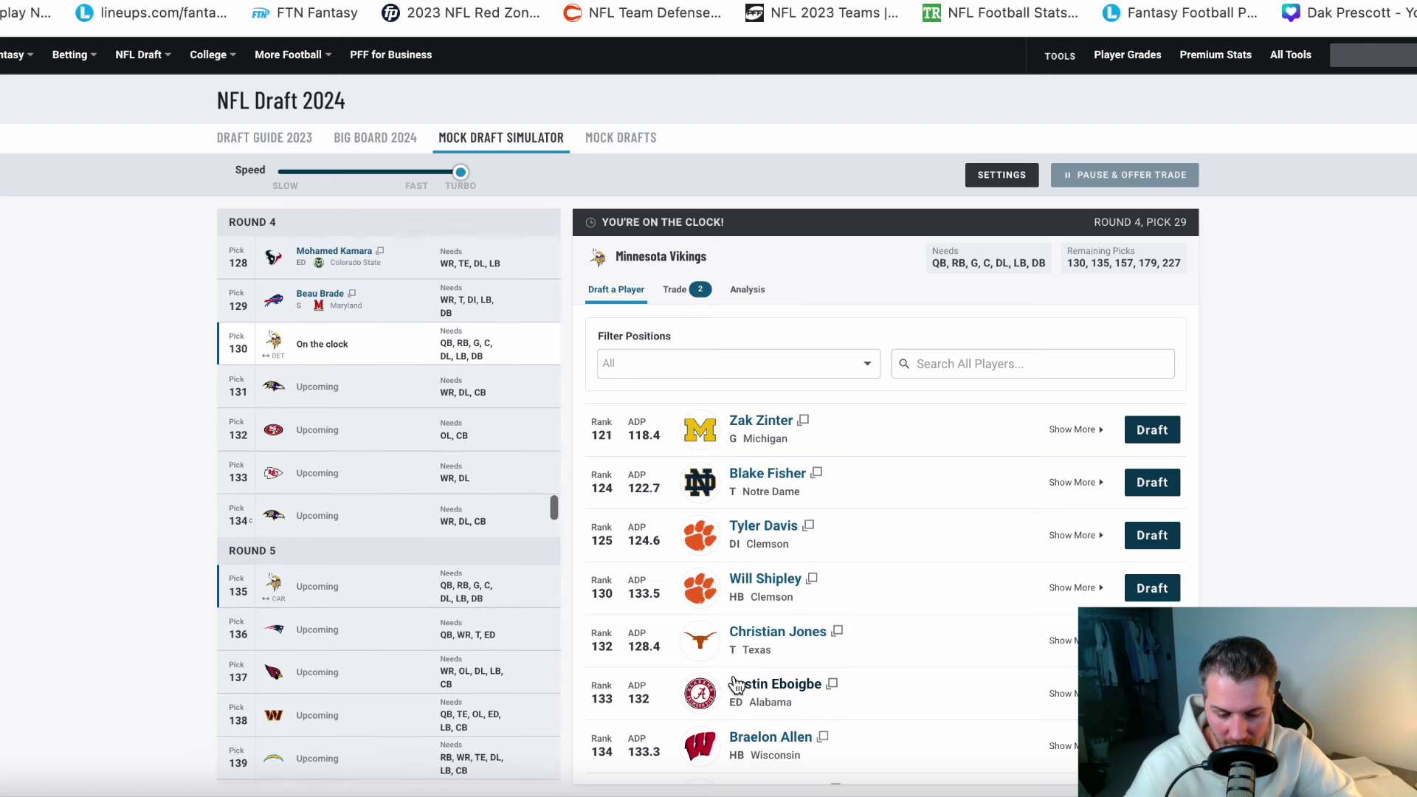
- Compare the available players from rank 124 to rank 146 against the draft order around picks 130 and 135
scroll(737, 683, "down", 3)
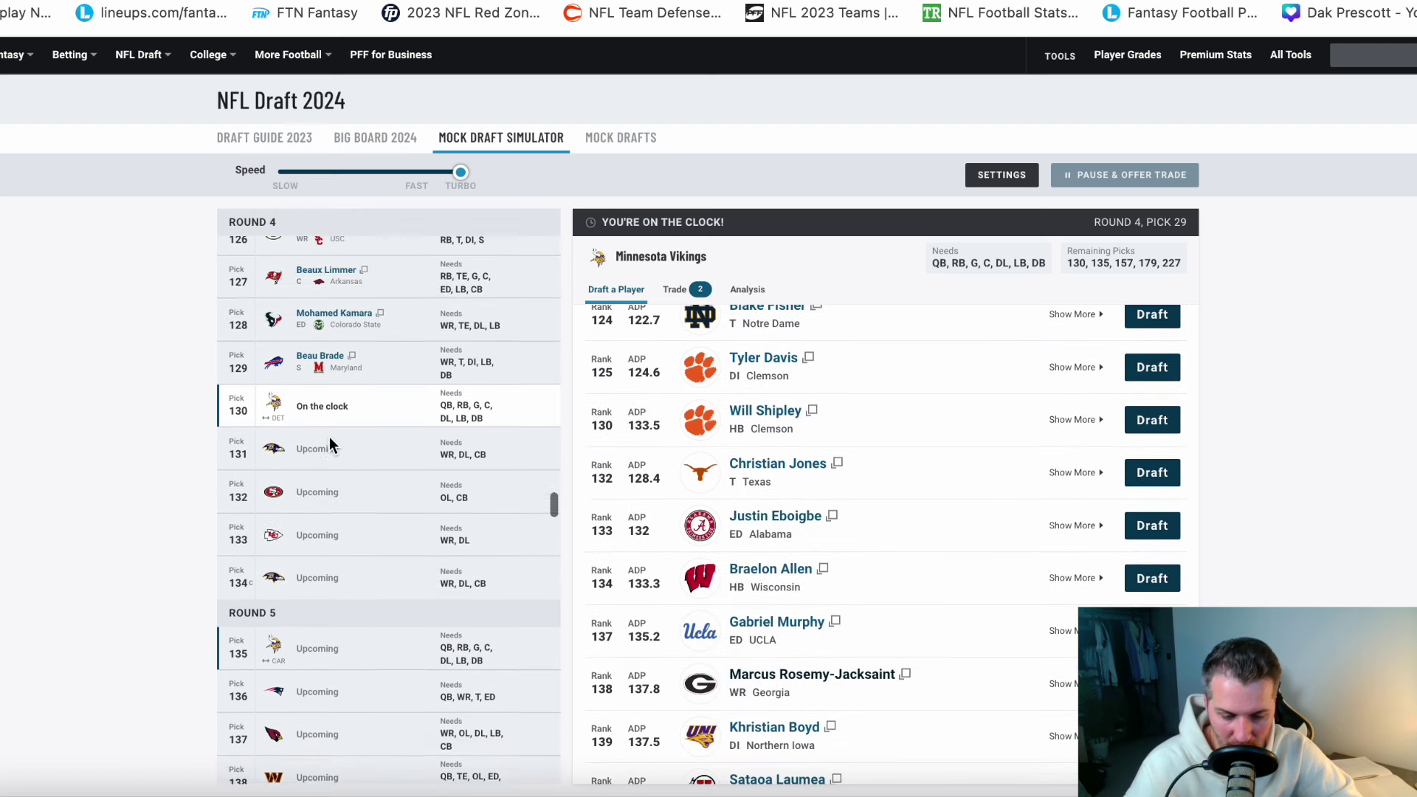
scroll(329, 437, "up", 2)
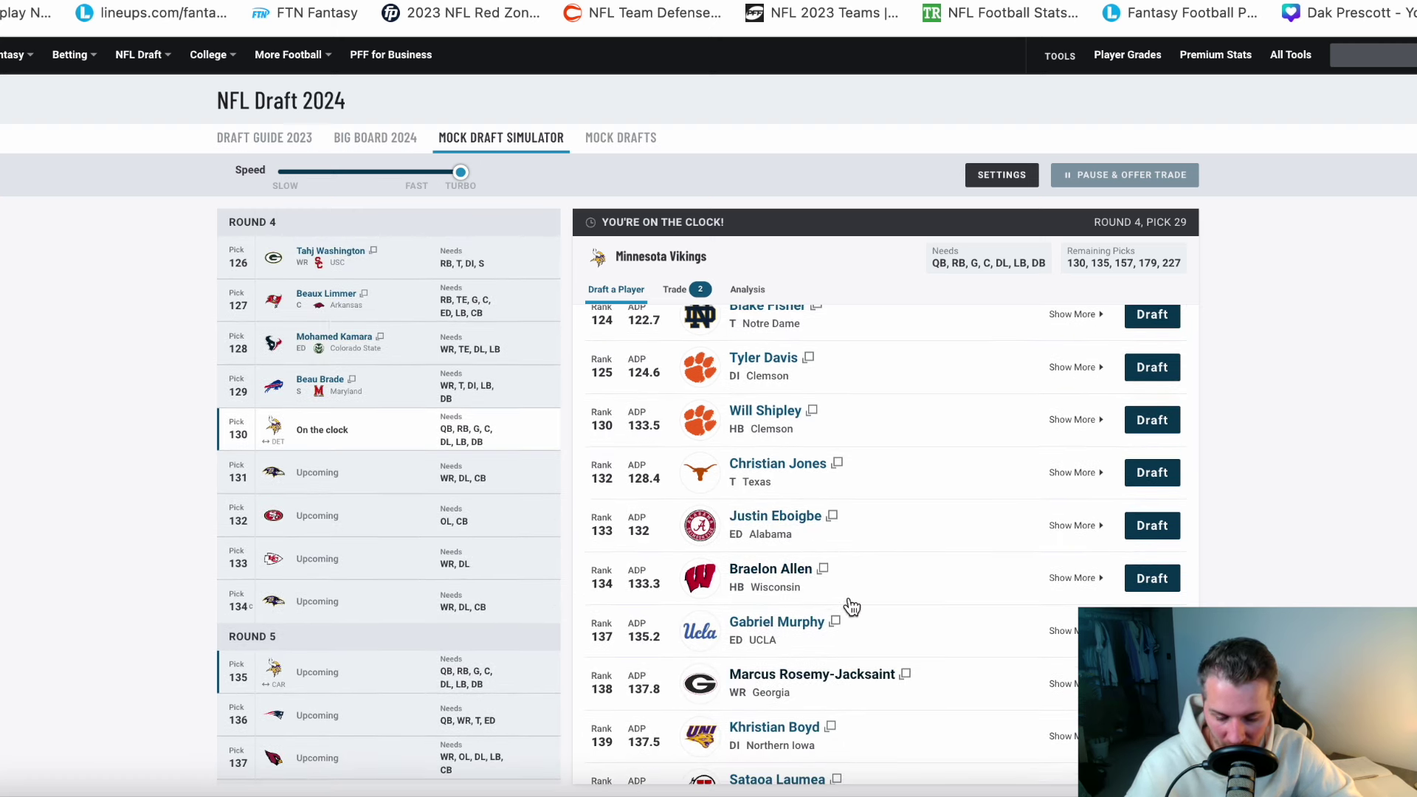
scroll(849, 601, "down", 4)
scroll(849, 602, "down", 5)
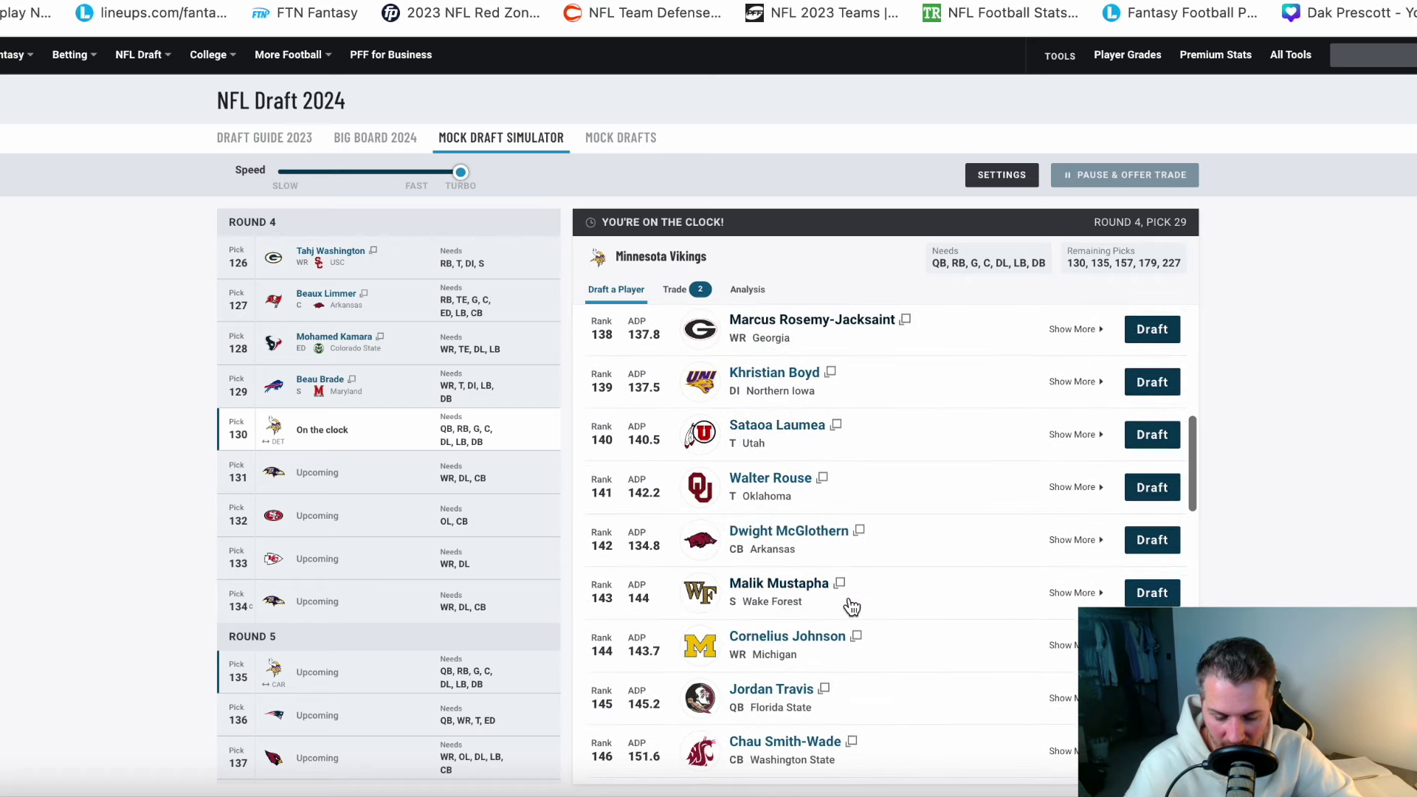
- Filter the available players by position ED and examine the edge defender options for pick 130
scroll(848, 601, "up", 12)
left_click(714, 364)
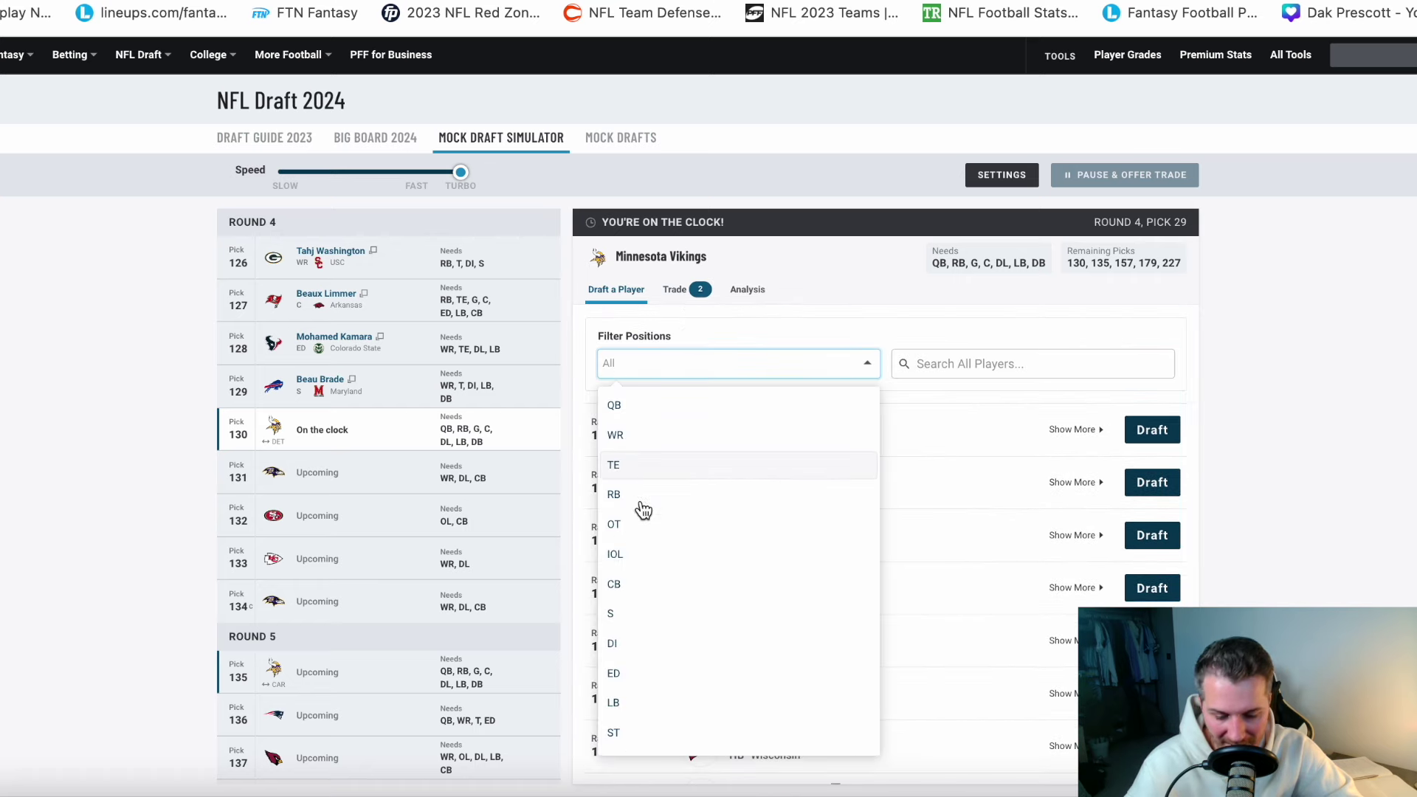
left_click(636, 672)
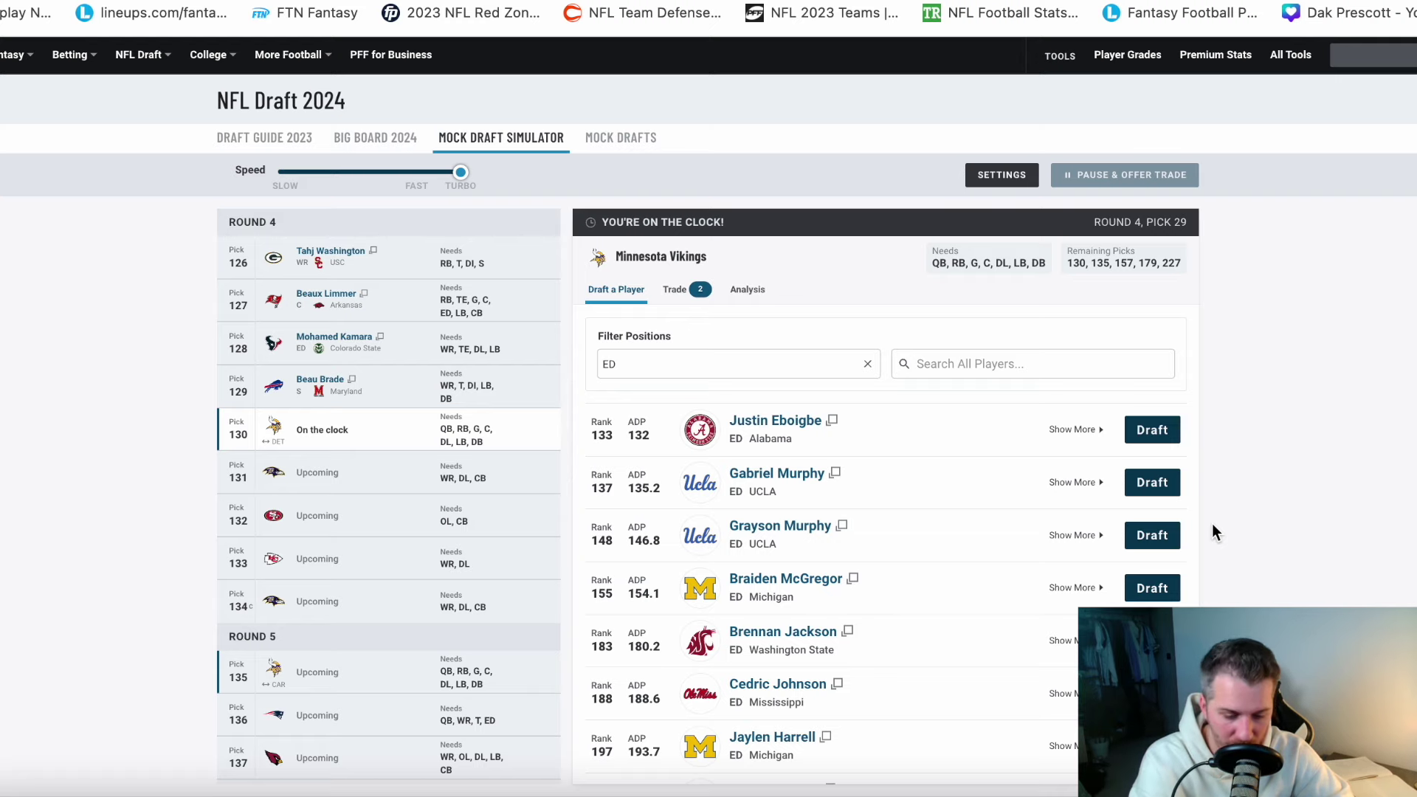
scroll(893, 597, "down", 2)
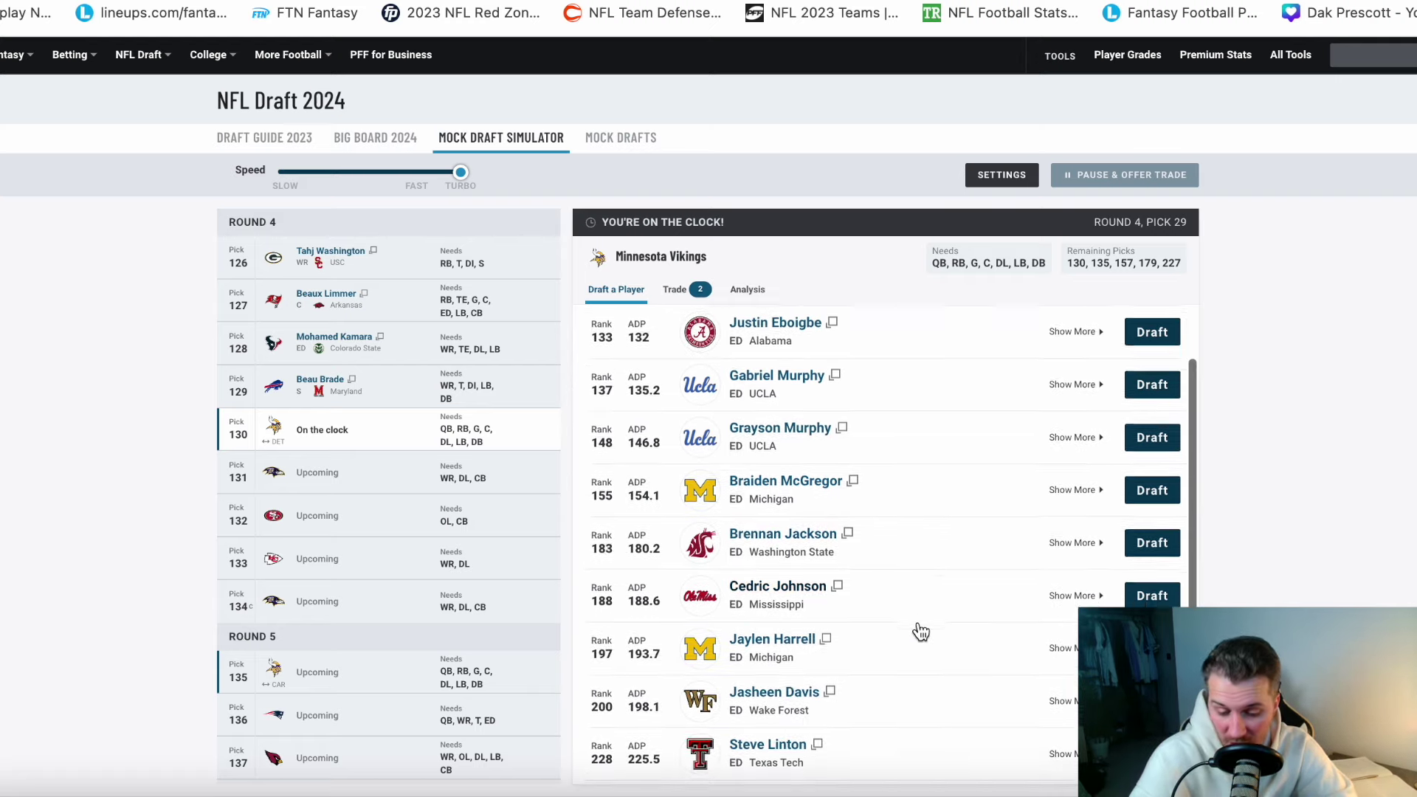
scroll(921, 633, "up", 3)
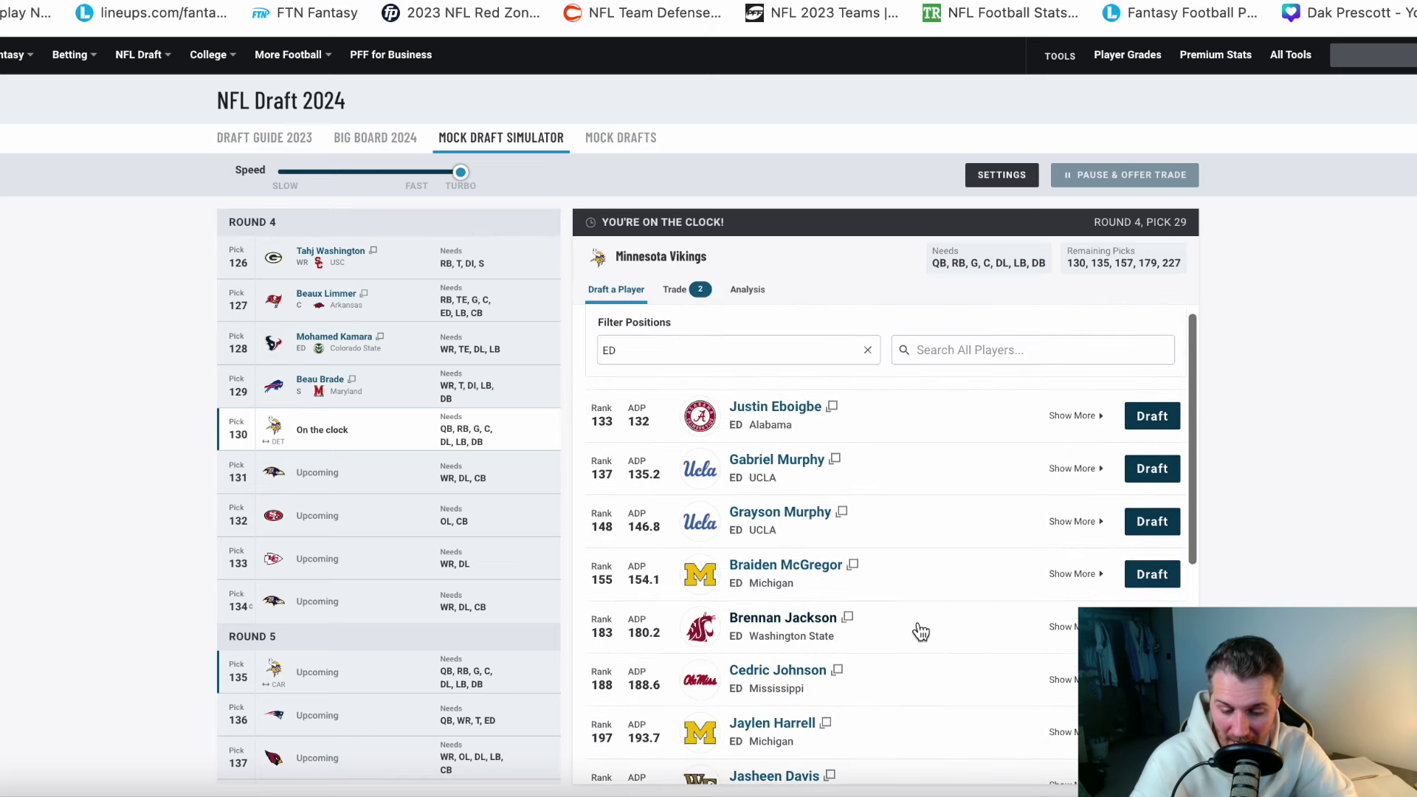
scroll(774, 670, "up", 1)
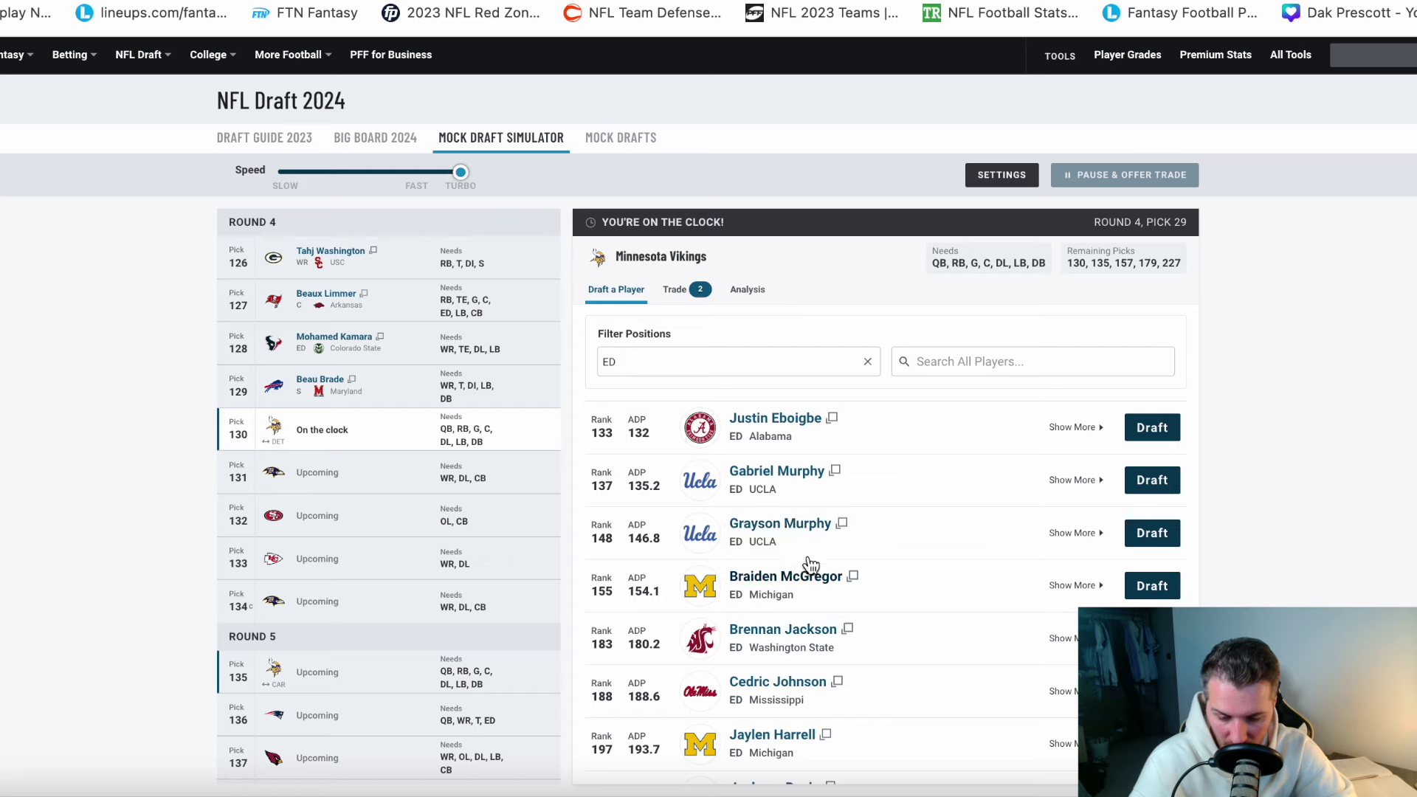
scroll(832, 693, "up", 1)
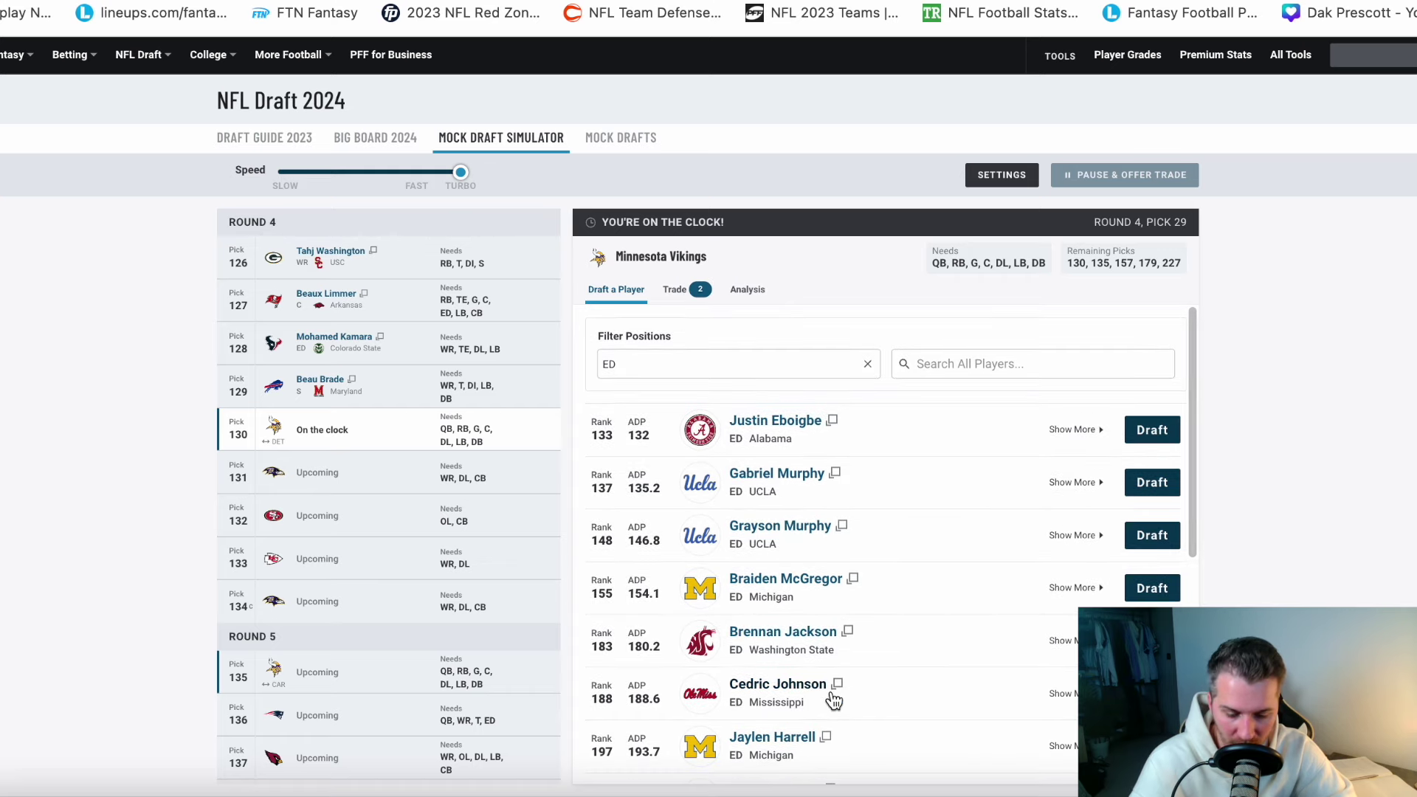
- Compare the remaining edge defenders from rank 133 down to about rank 235 as candidates for pick 130
scroll(832, 700, "down", 3)
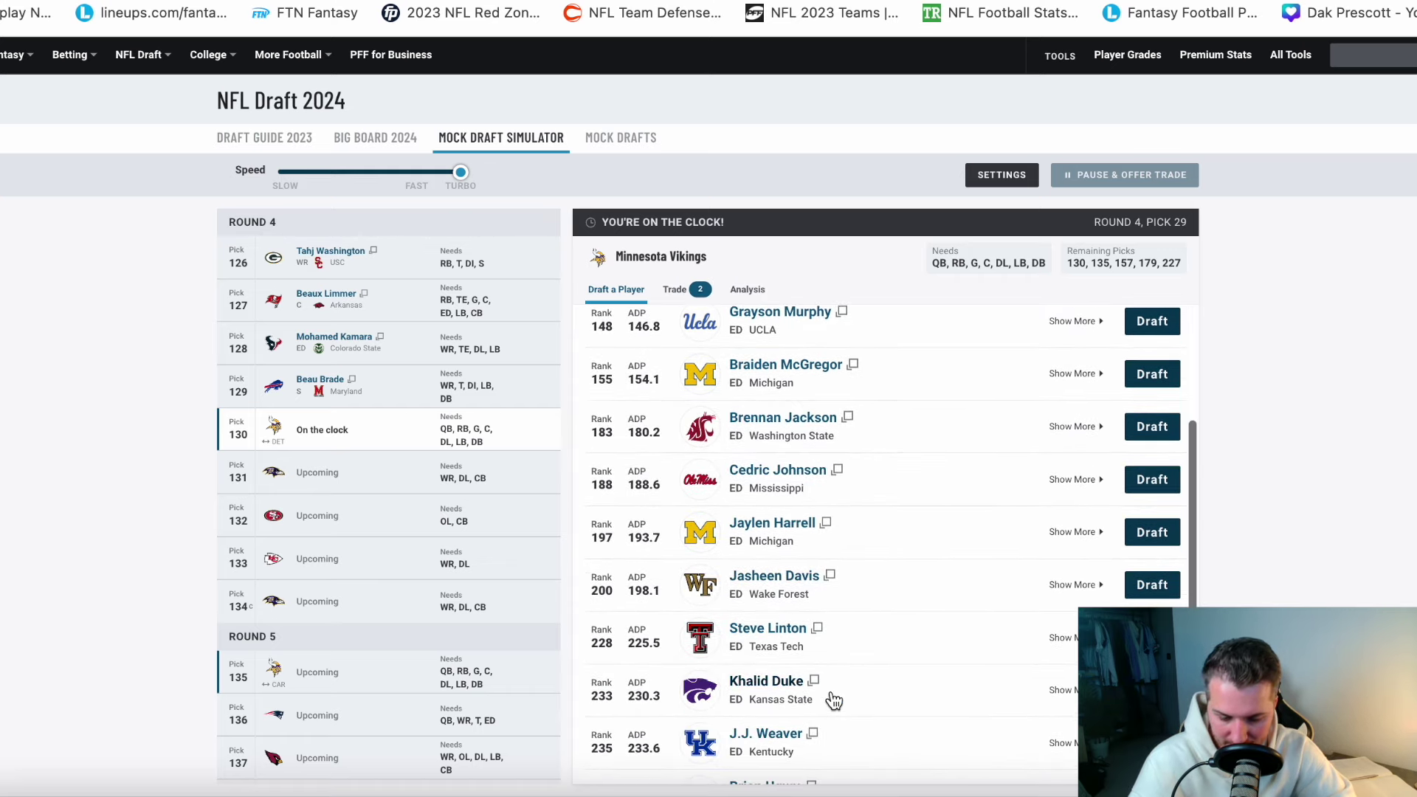
scroll(834, 701, "up", 4)
scroll(871, 612, "down", 3)
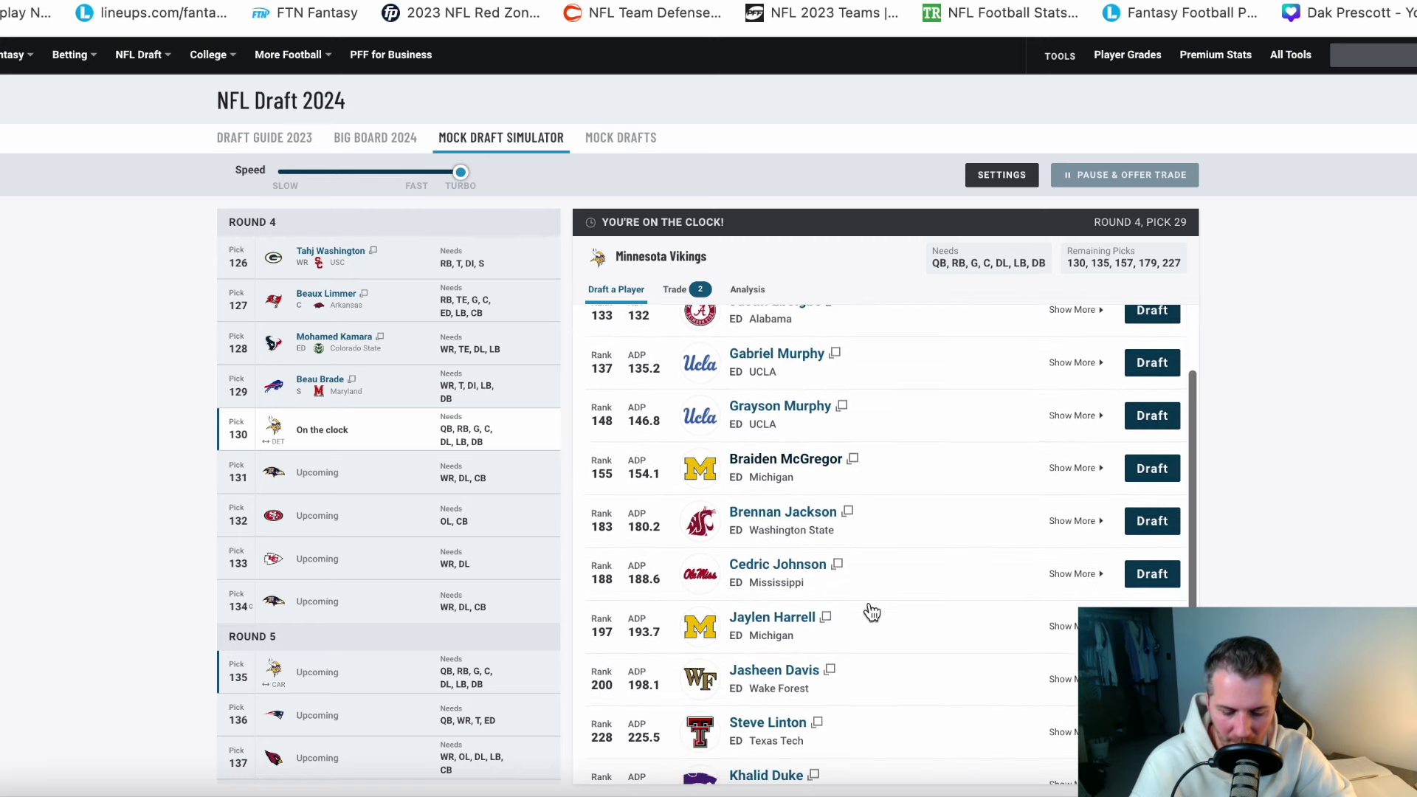
scroll(871, 613, "down", 1)
scroll(871, 612, "up", 3)
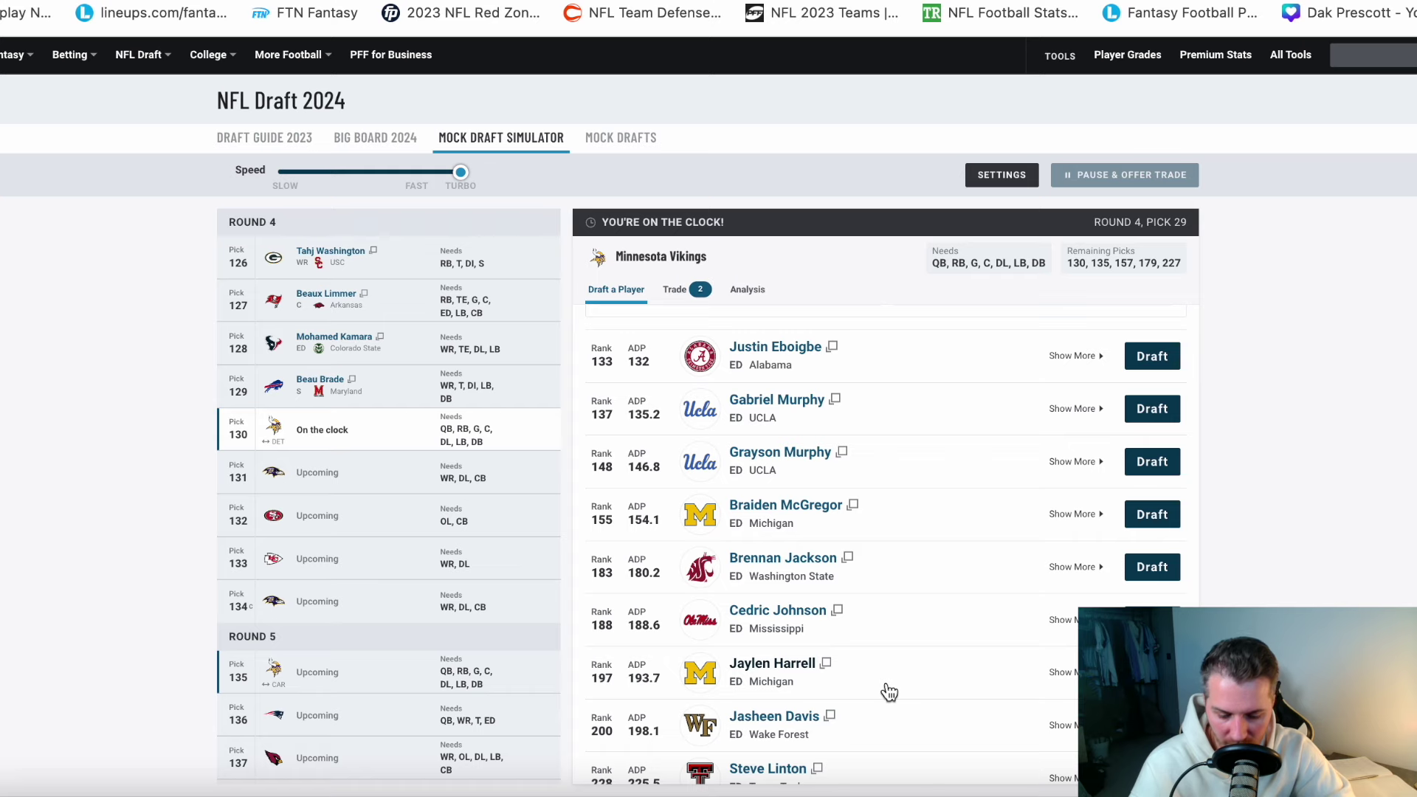
scroll(889, 686, "up", 2)
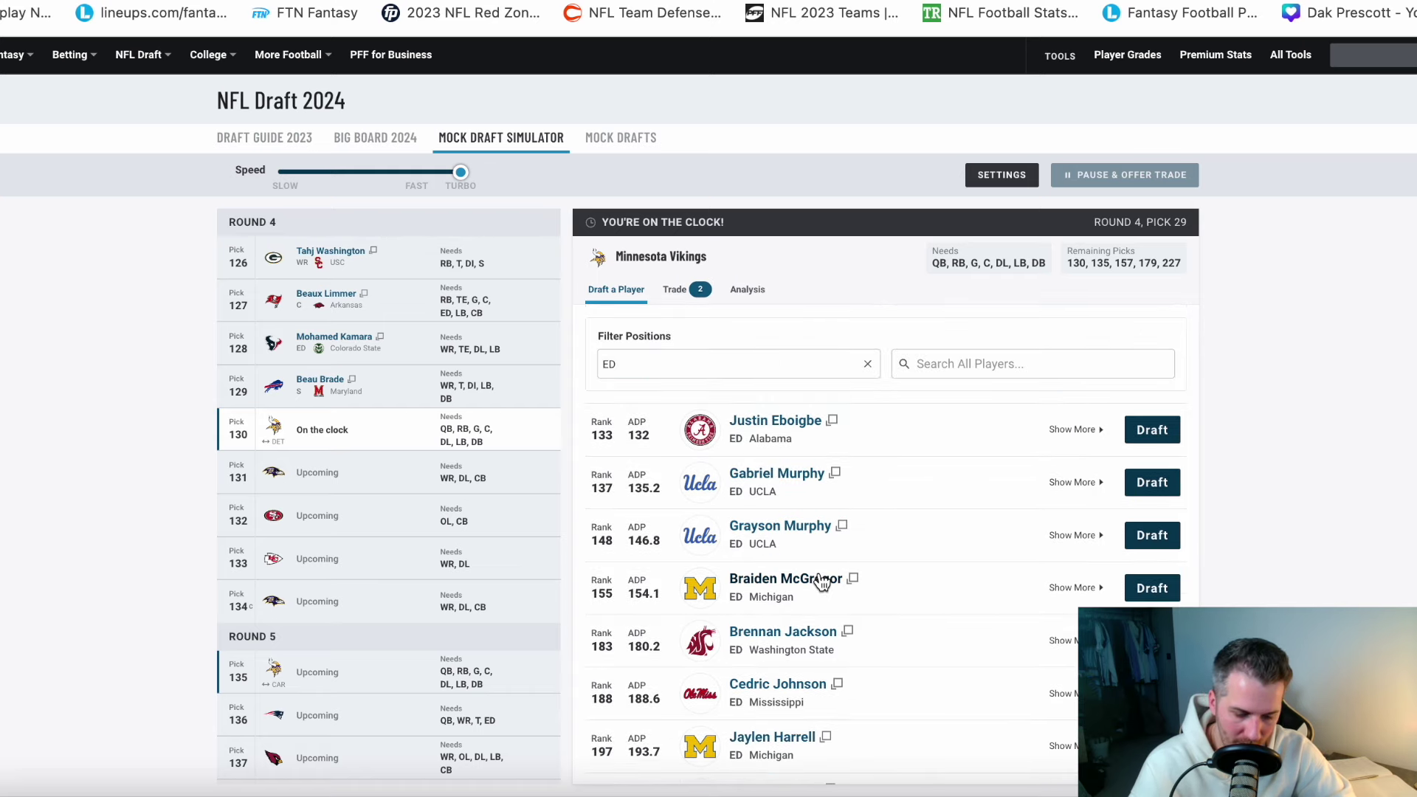
- Clear the ED position filter and examine the available players of all positions from rank 121 to about rank 161
left_click(868, 364)
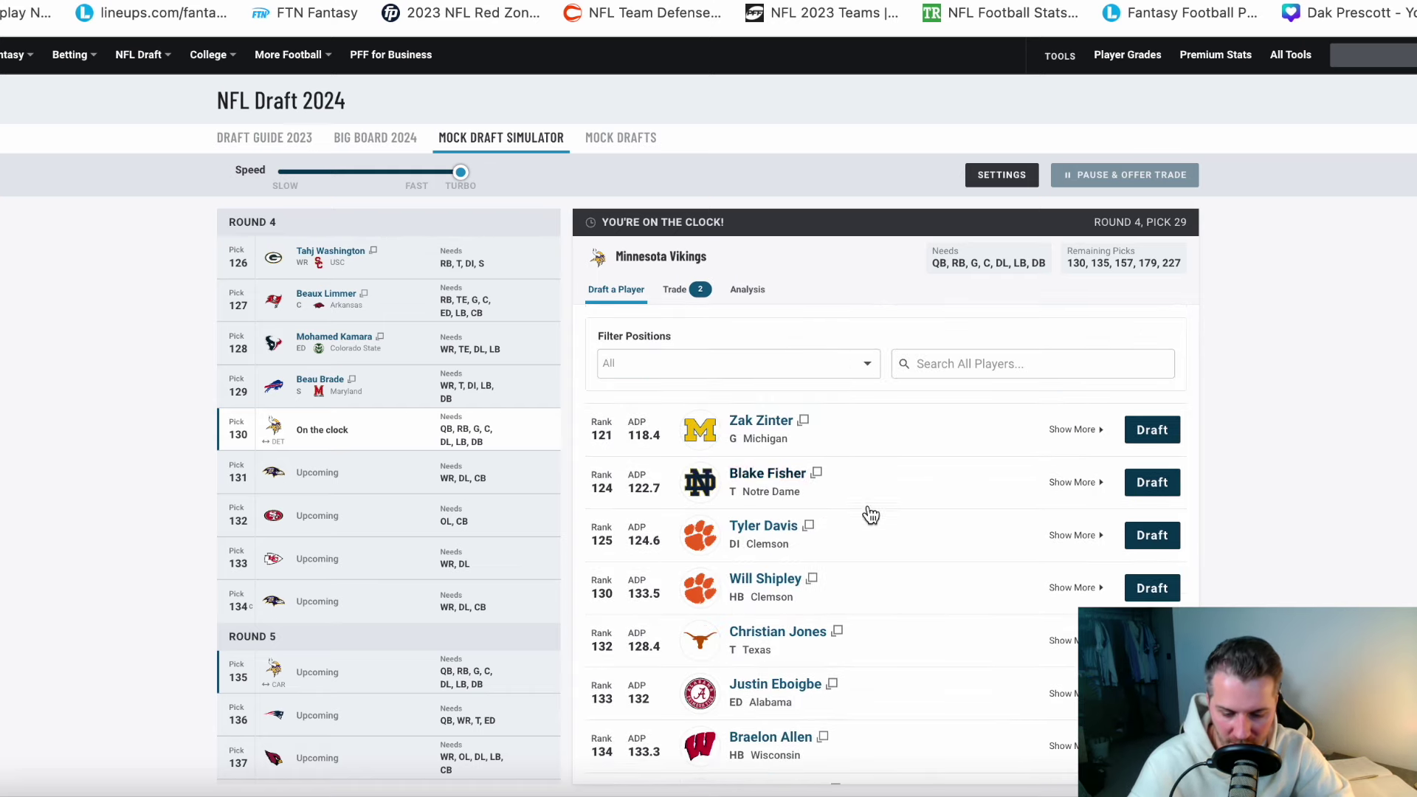
scroll(889, 618, "down", 5)
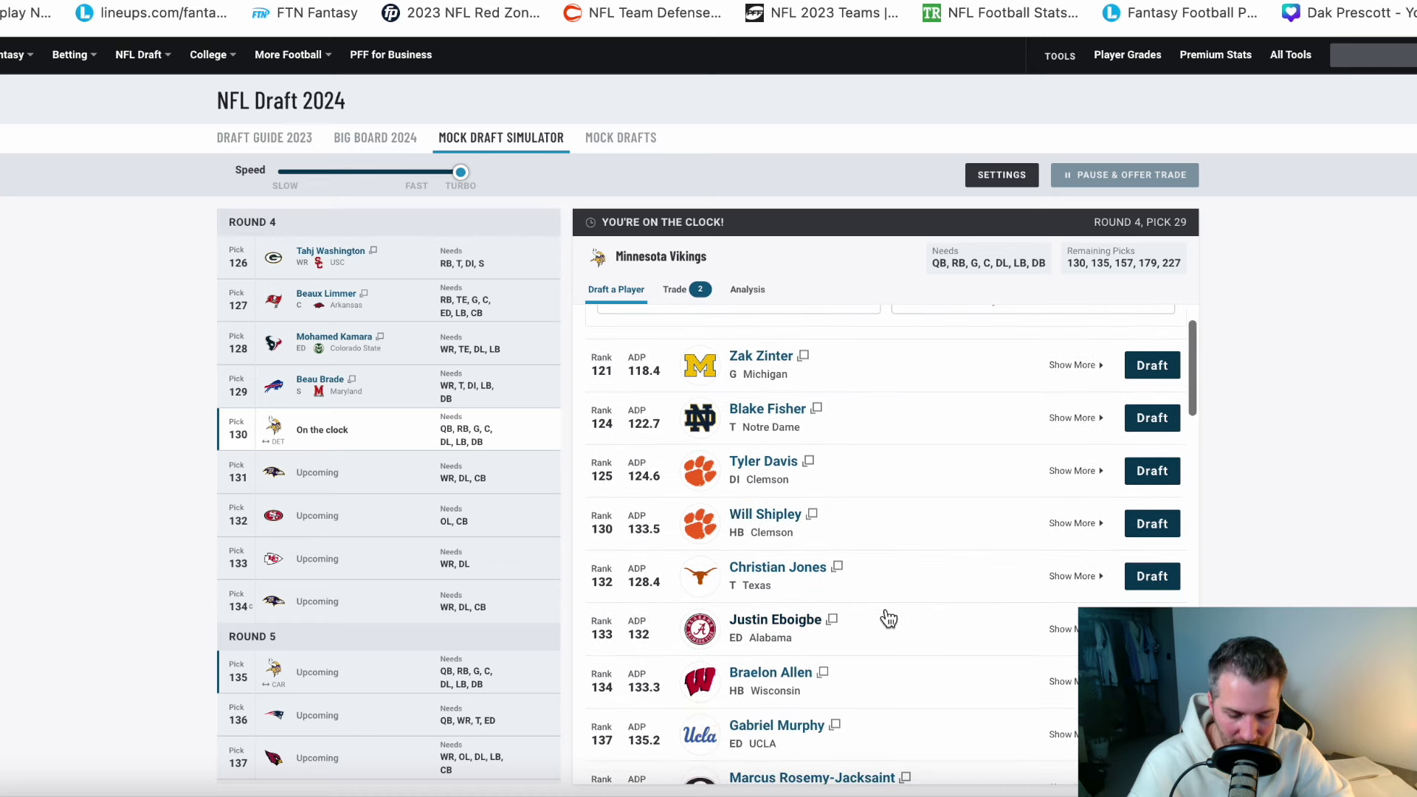
scroll(889, 618, "down", 3)
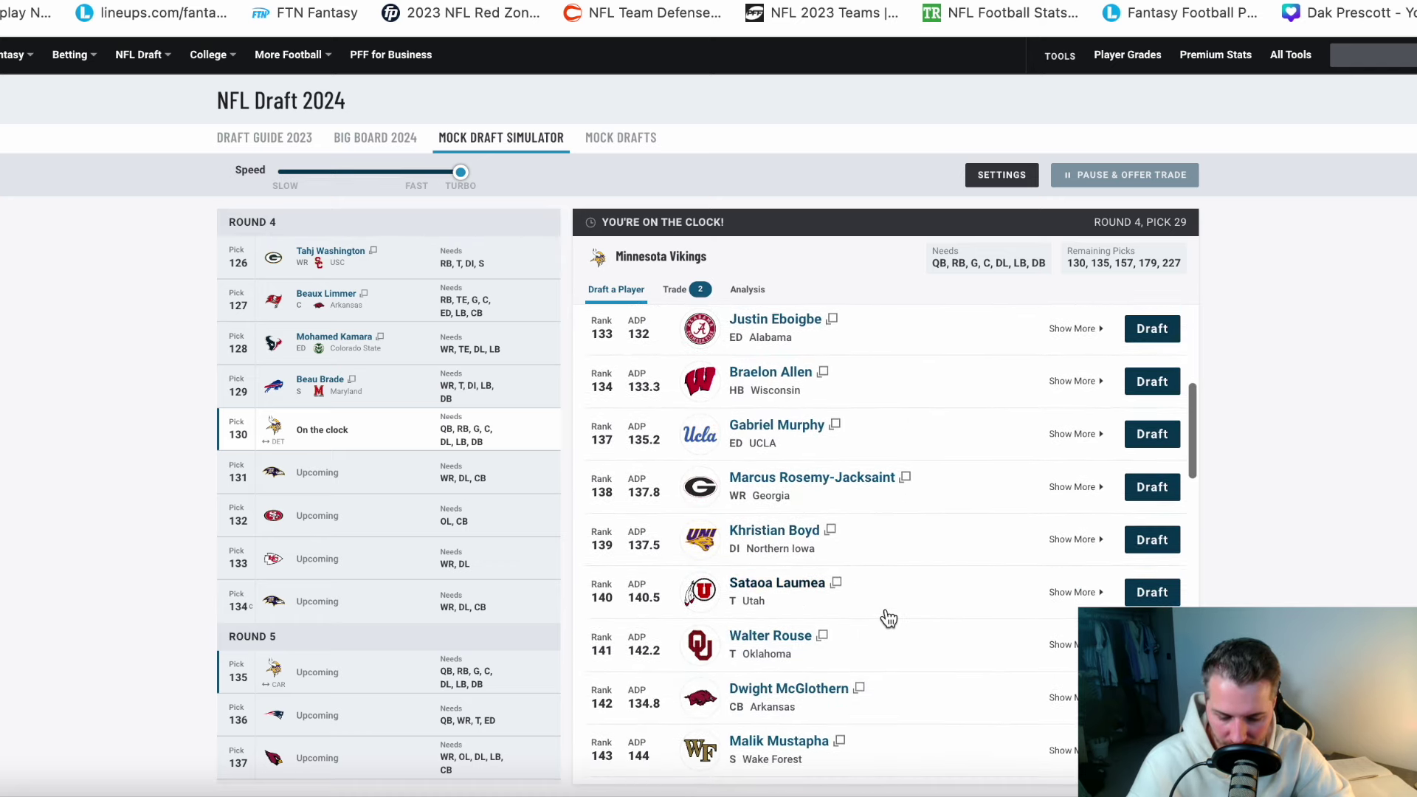
scroll(888, 618, "down", 1)
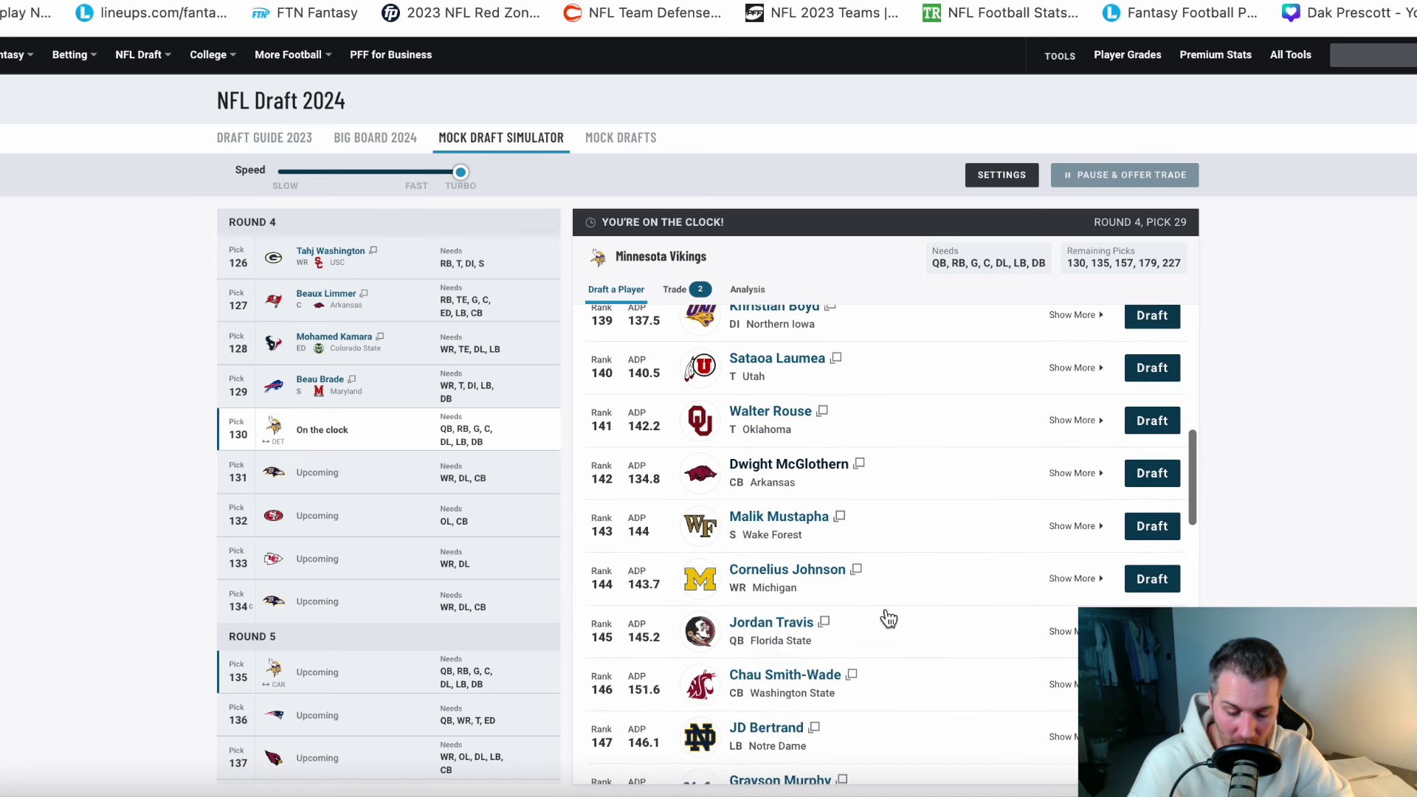
scroll(888, 618, "down", 1)
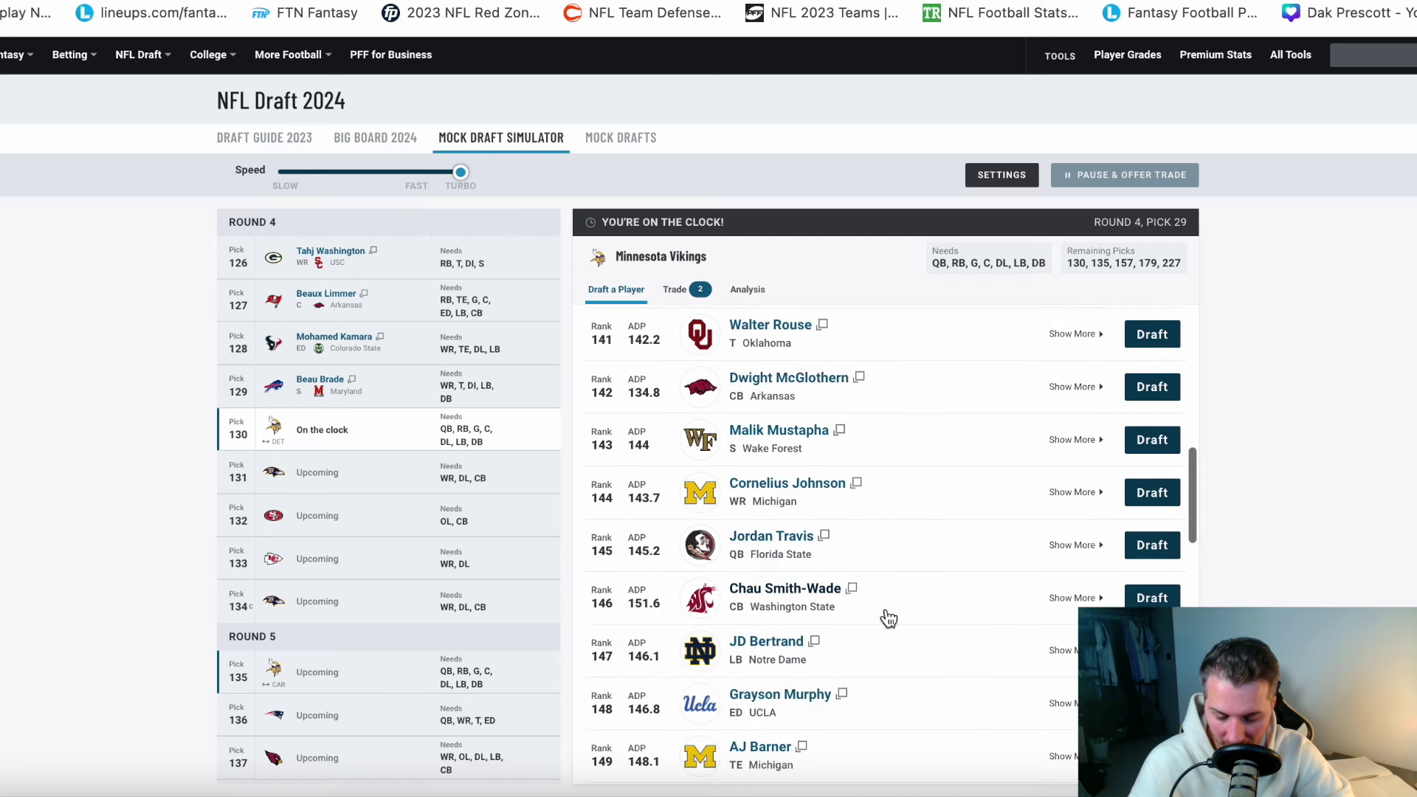
scroll(888, 618, "down", 2)
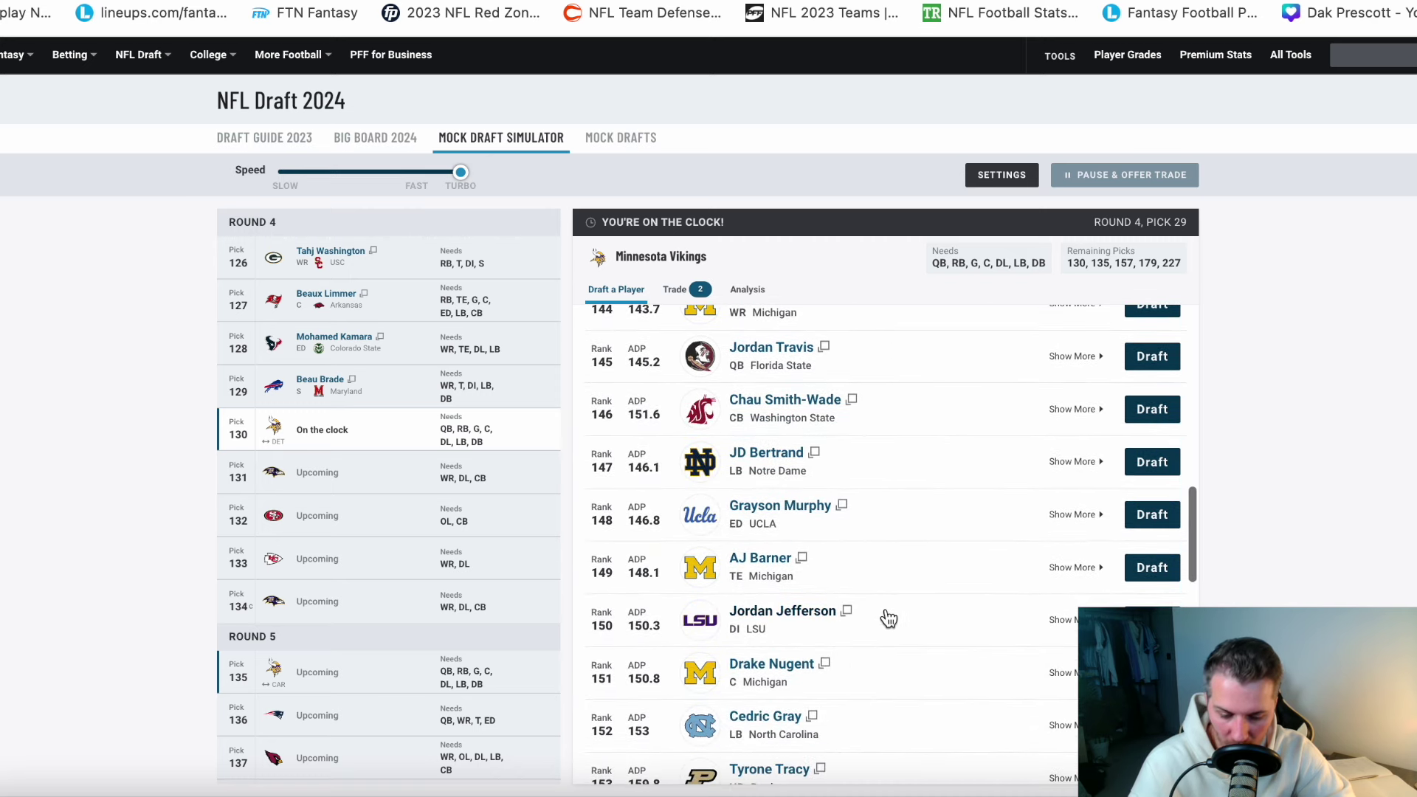
scroll(945, 686, "down", 1)
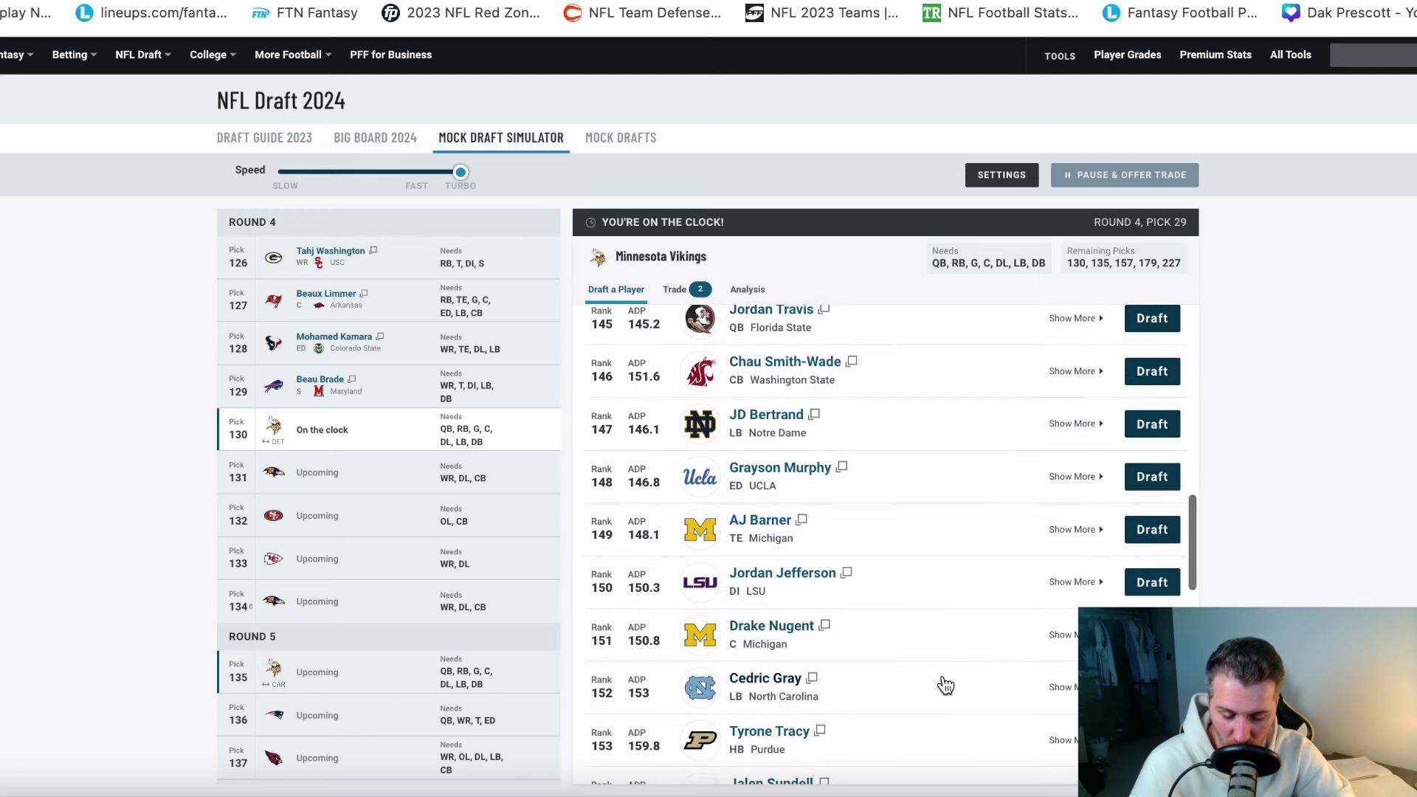
scroll(946, 686, "down", 2)
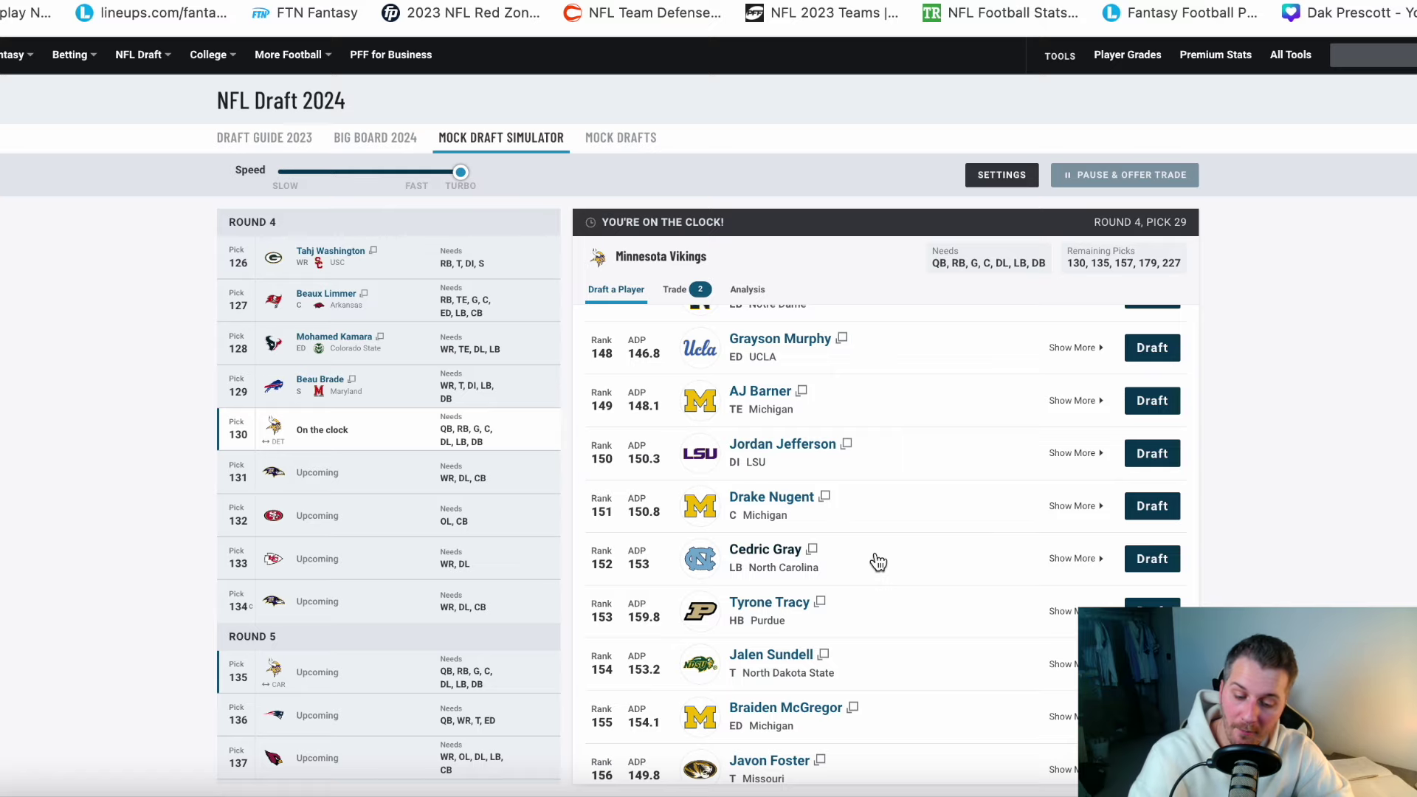
scroll(878, 563, "down", 5)
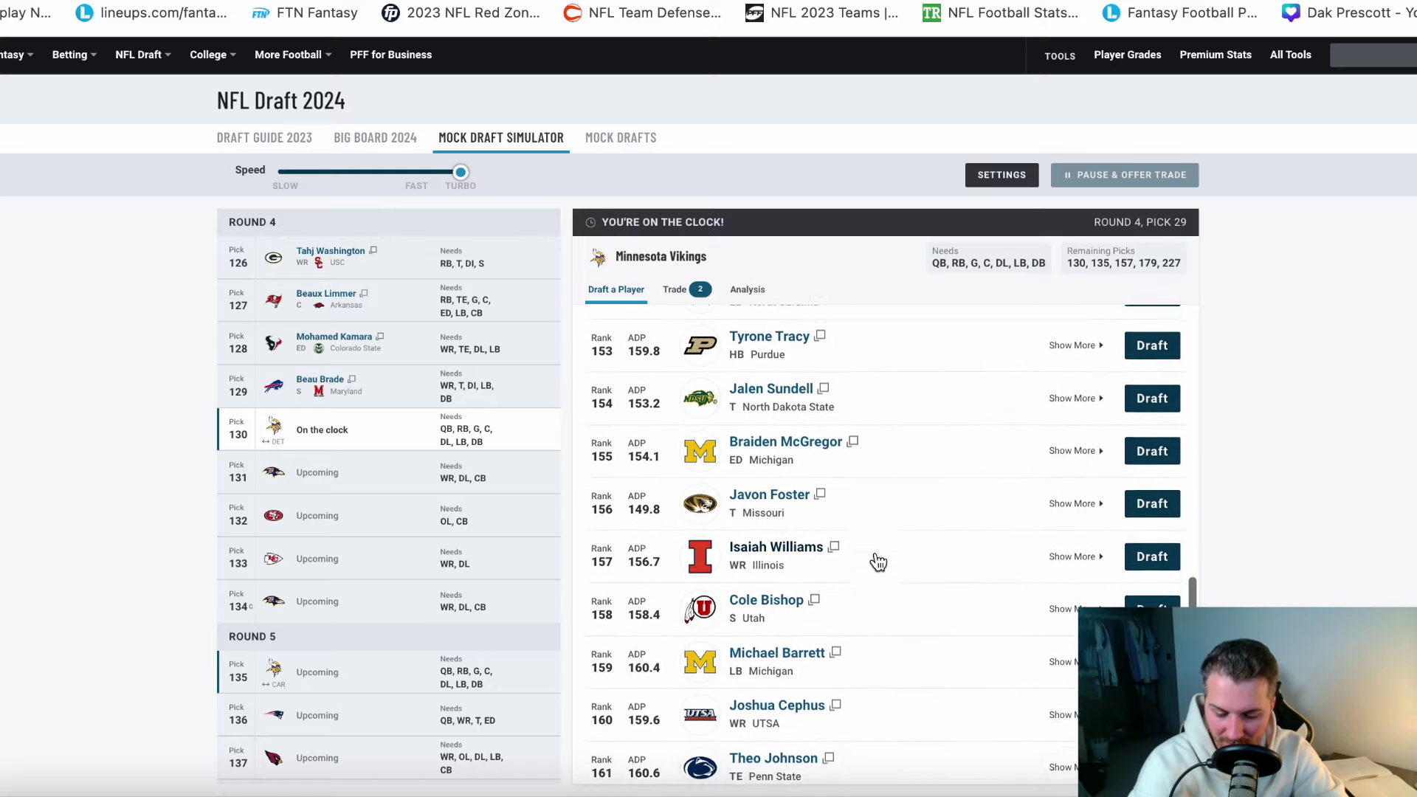
scroll(879, 562, "up", 10)
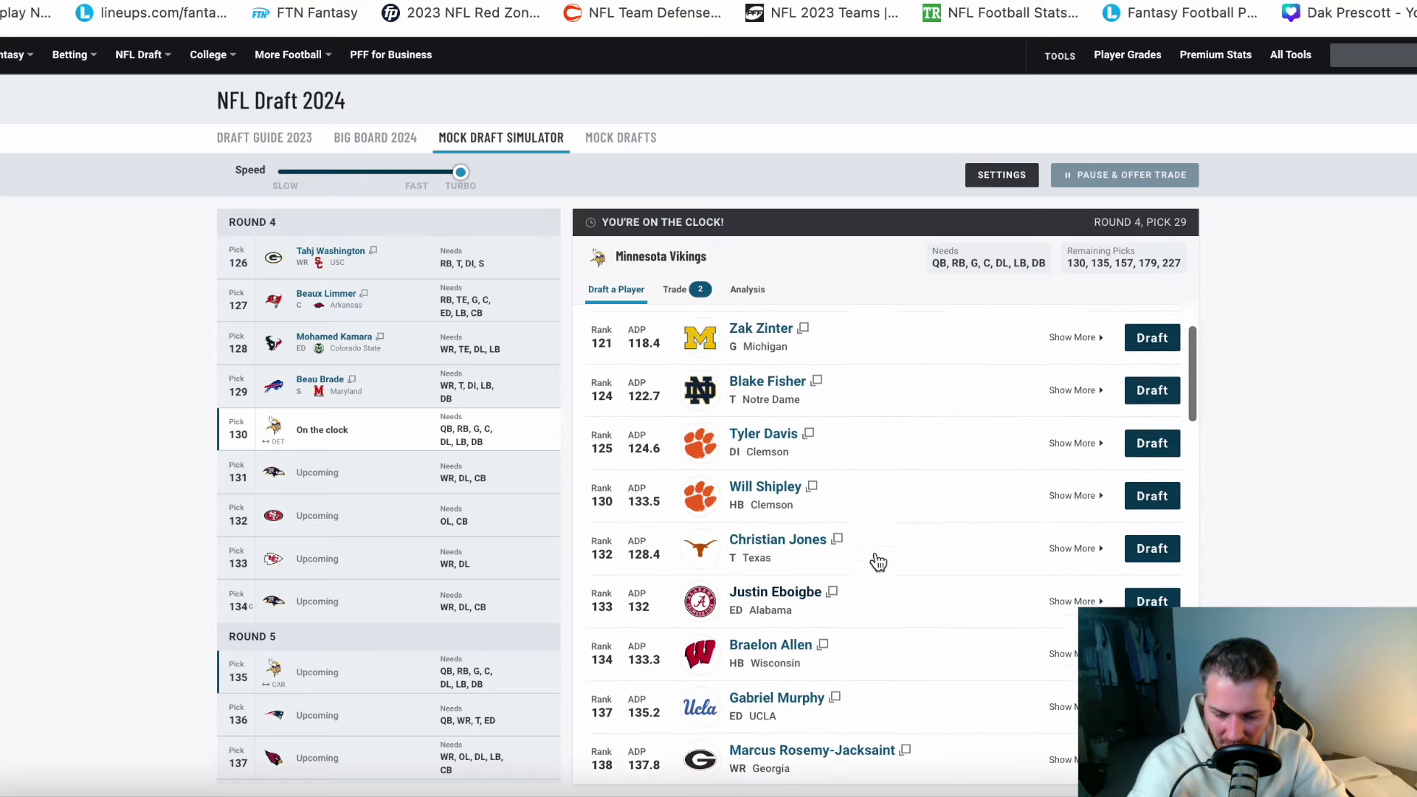
scroll(879, 562, "up", 2)
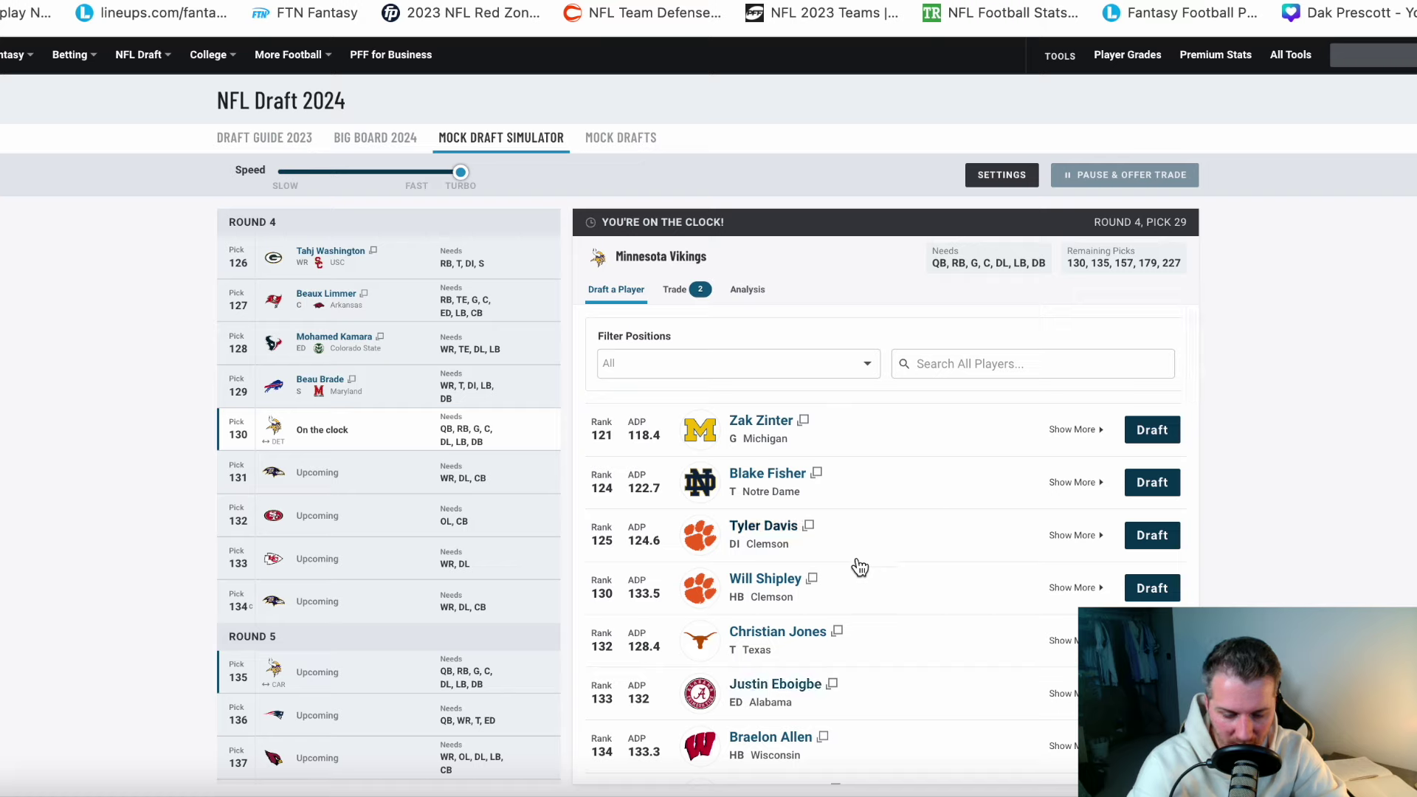
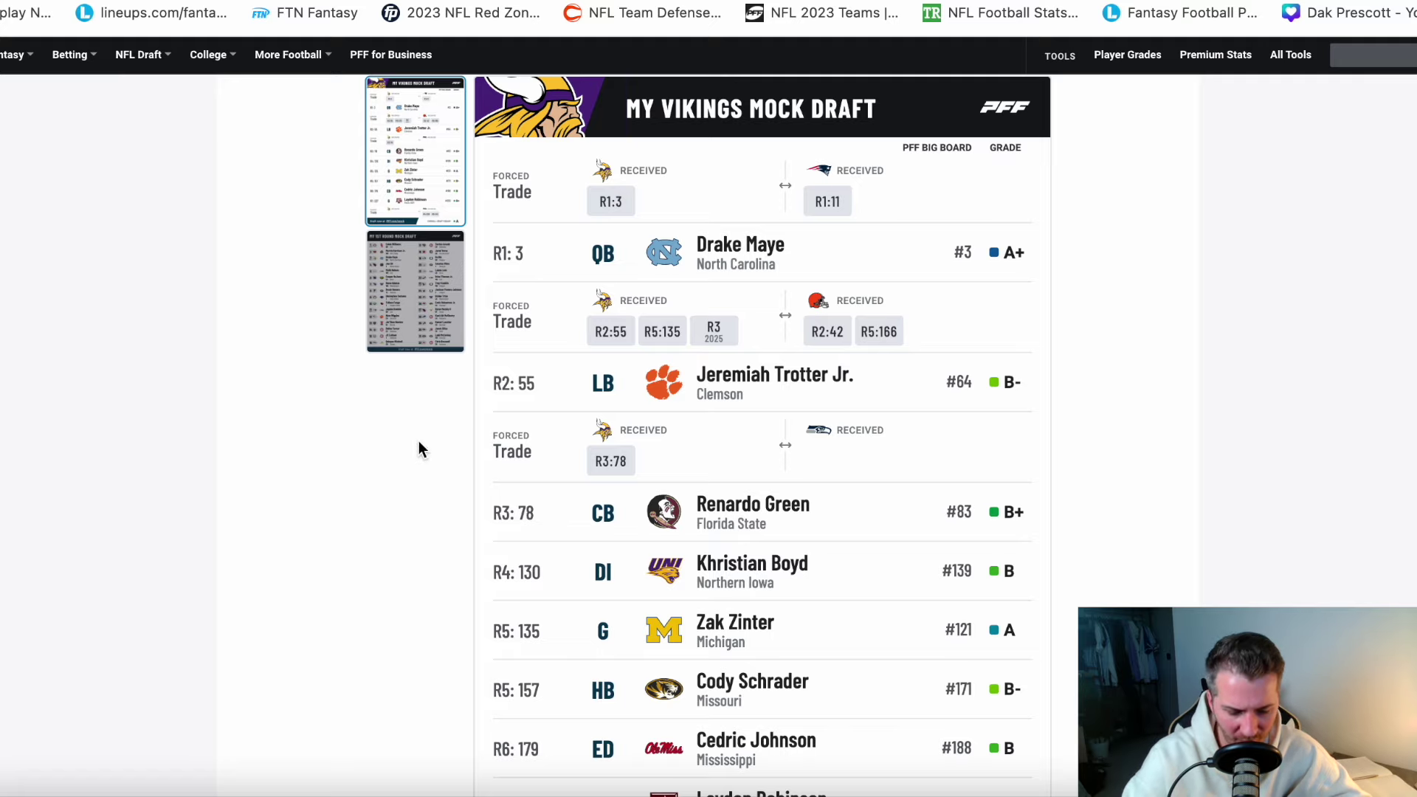
- Review the completed Vikings mock draft summary, covering the trades, each pick's grade and the overall draft grade
scroll(1063, 505, "down", 2)
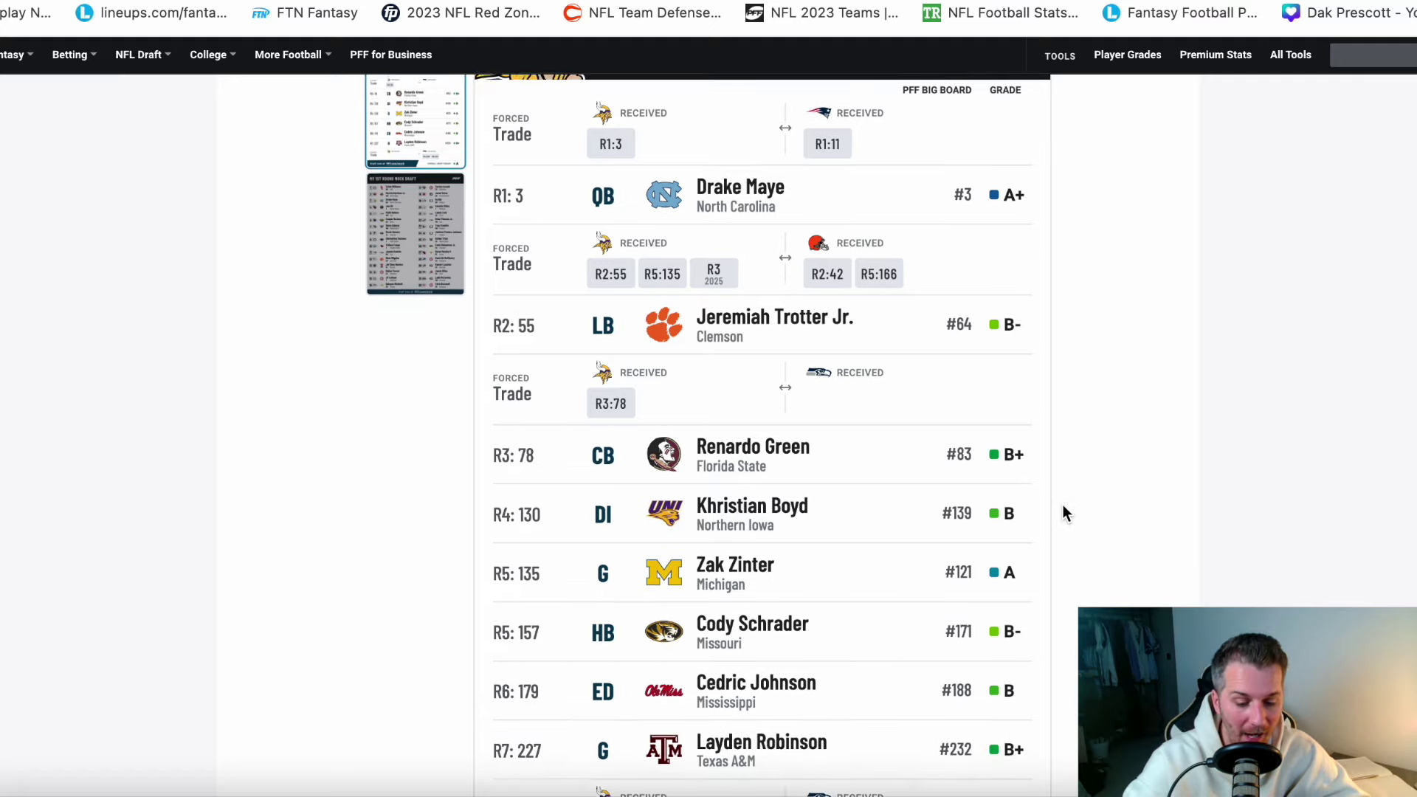
scroll(1063, 506, "up", 1)
scroll(1063, 512, "down", 1)
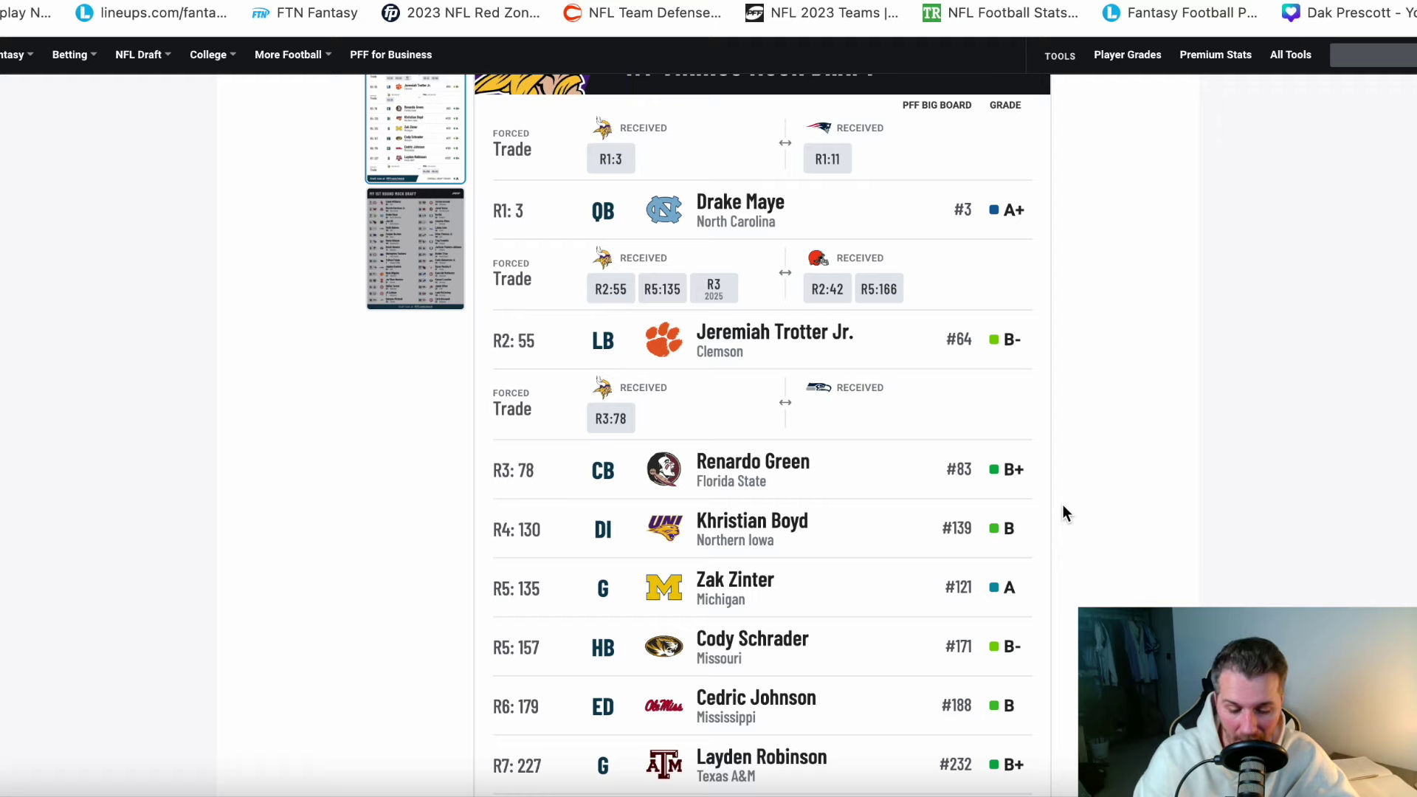
scroll(1046, 671, "down", 3)
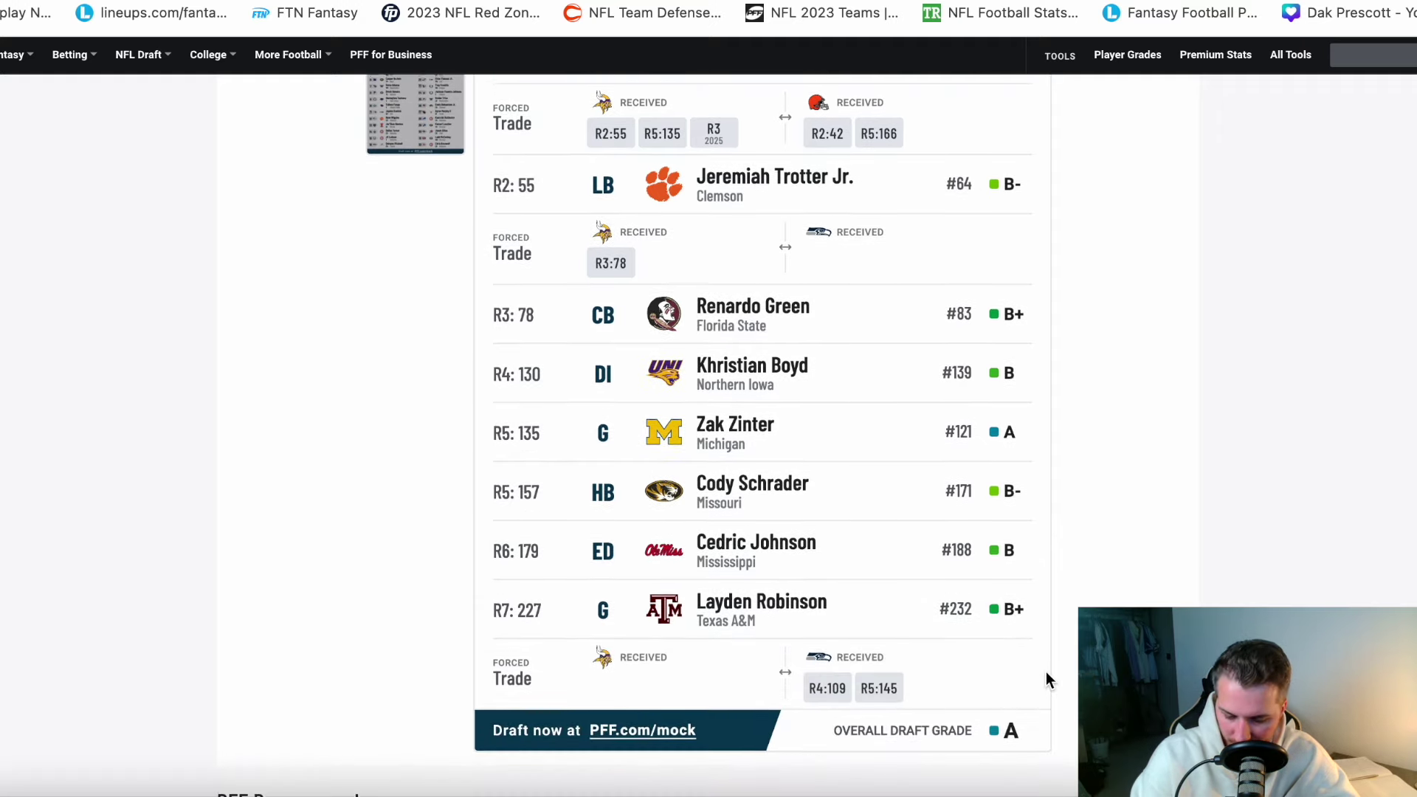
scroll(1046, 672, "up", 1)
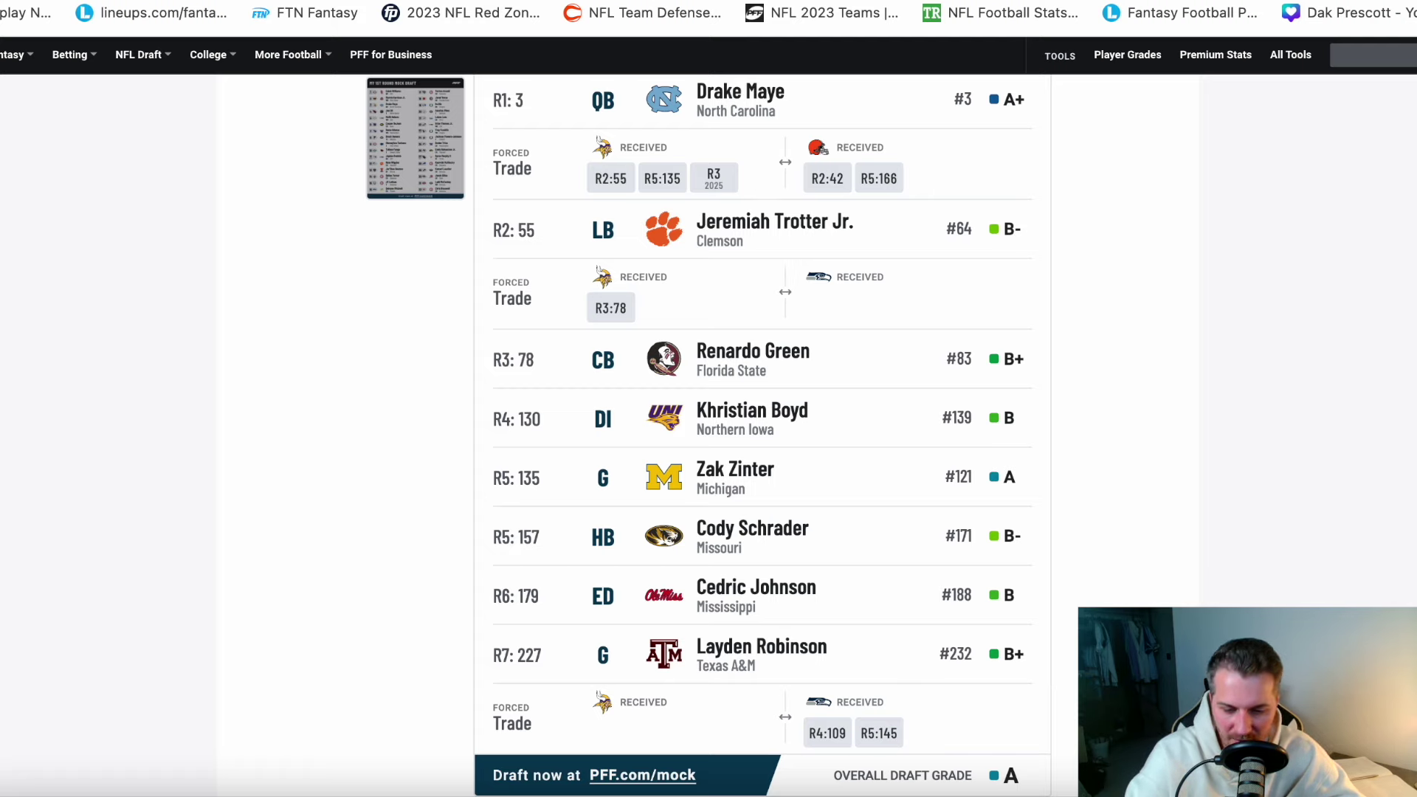
- Check the Minnesota Vikings depth chart on offense and defense against the drafted players, and return to the mock draft summary
left_click(664, 2)
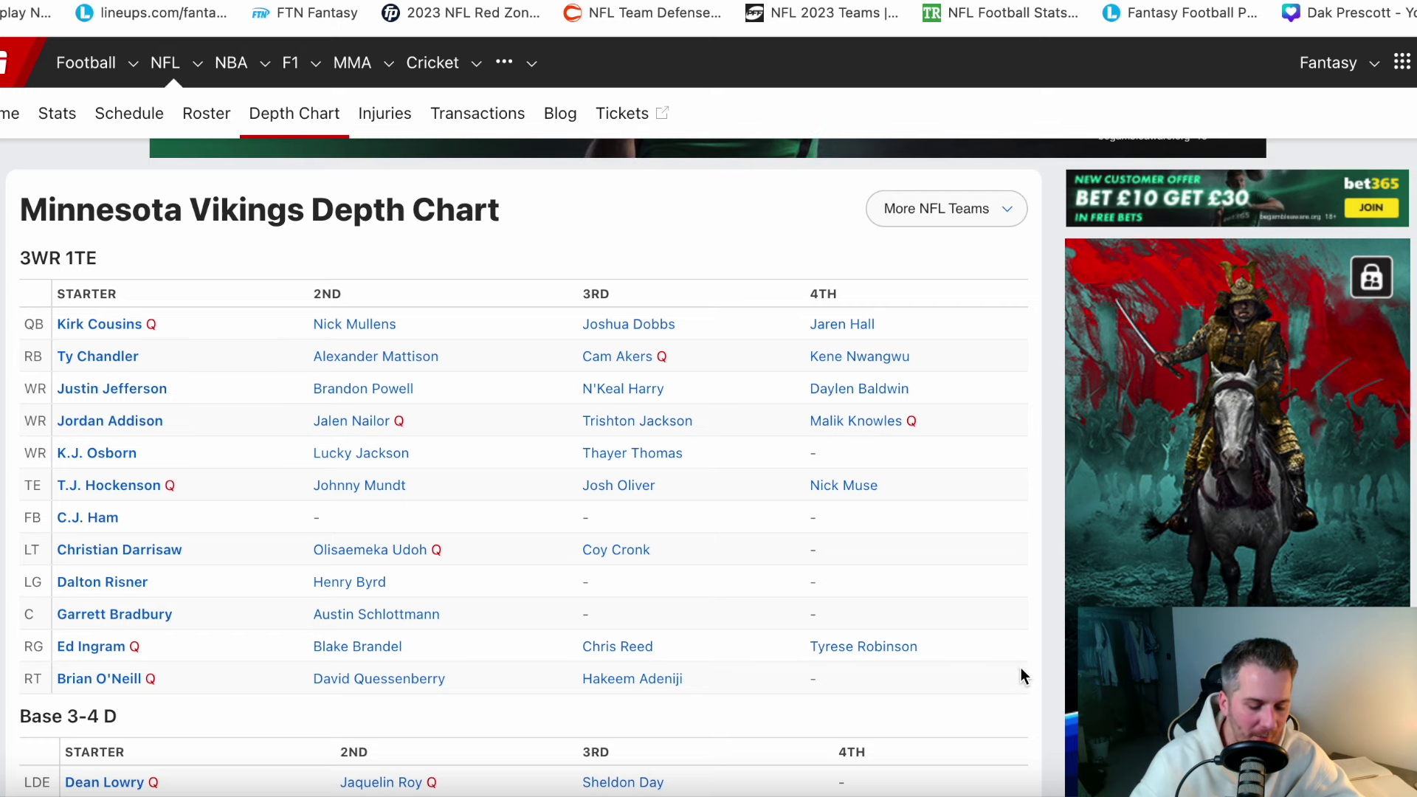
scroll(1022, 674, "down", 1)
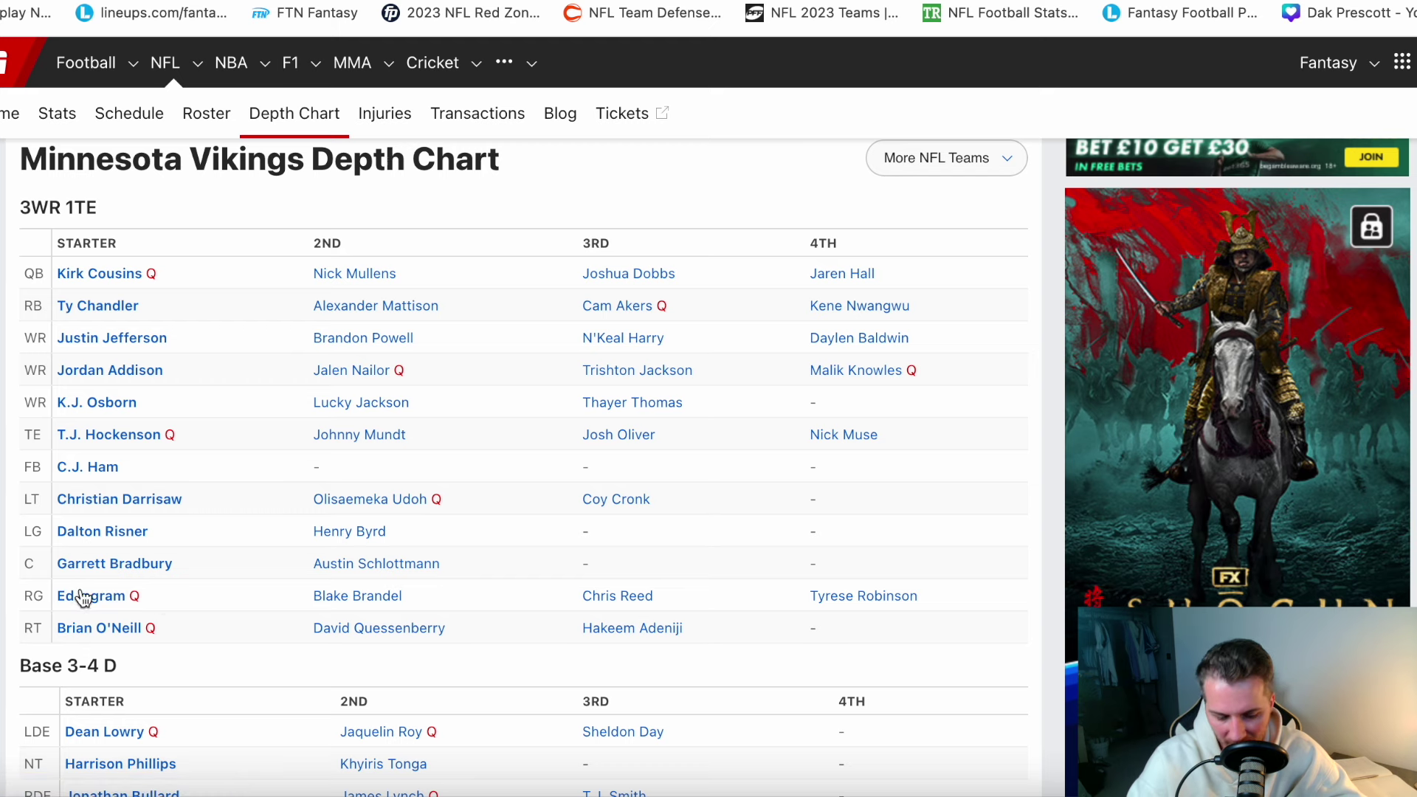
scroll(263, 636, "down", 5)
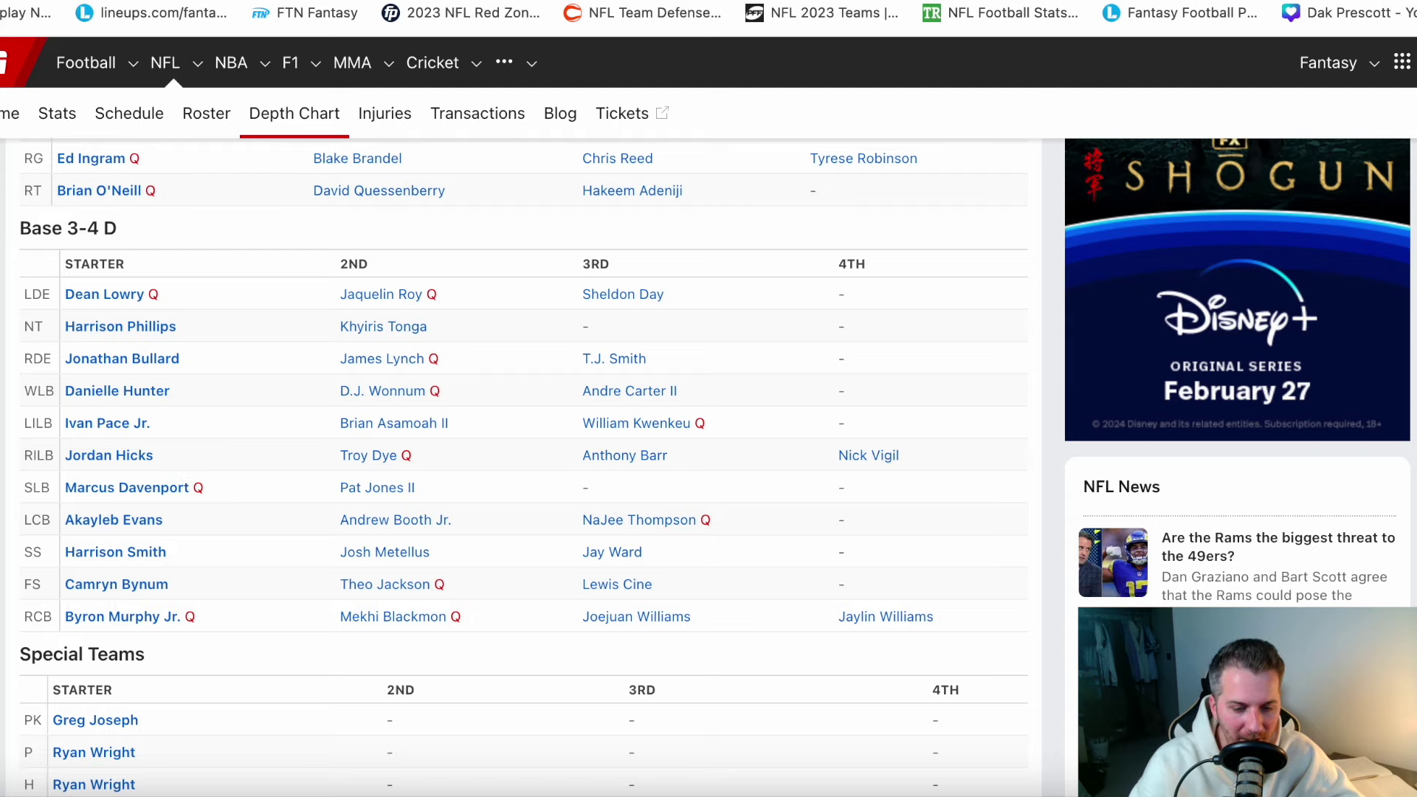
key("ctrl+Tab")
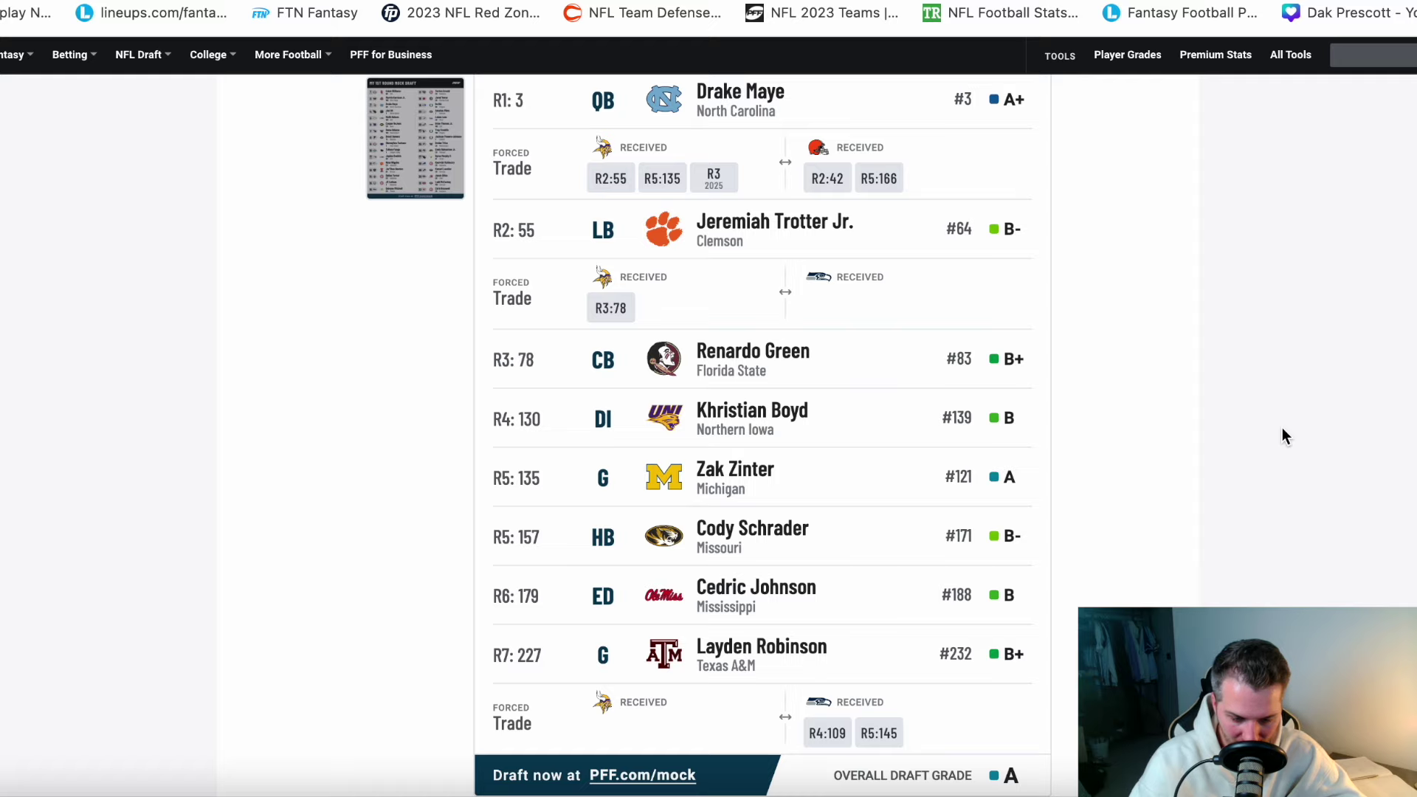